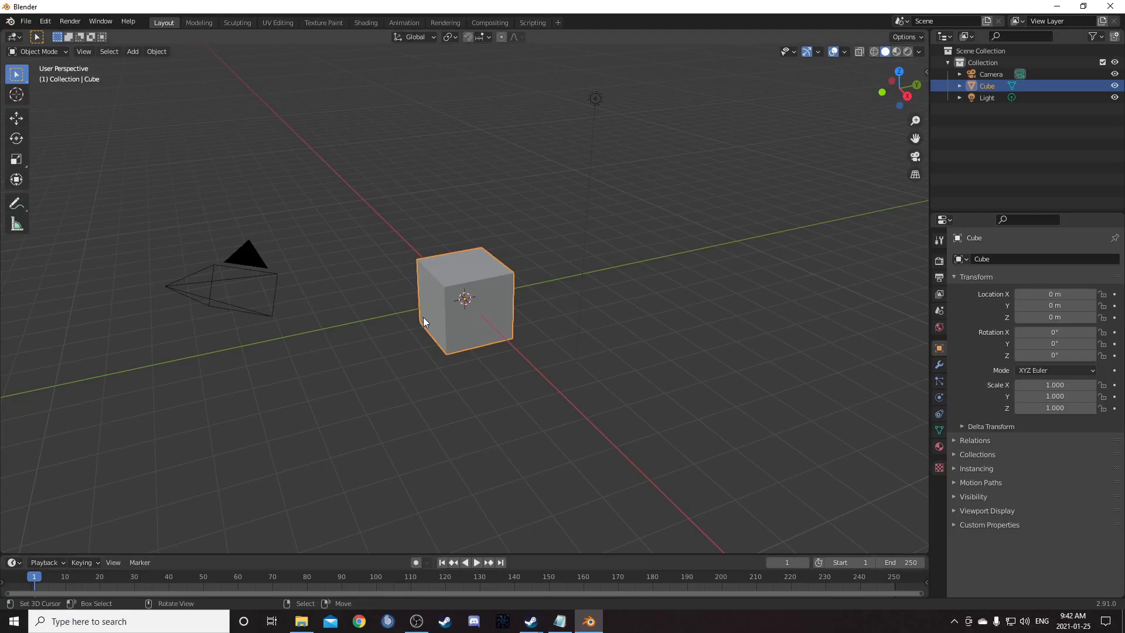
Step: Delete the default cube and add a mesh plane at the world origin
{"action": "key", "text": "x"}
{"action": "left_click", "coordinate": [433, 318]}
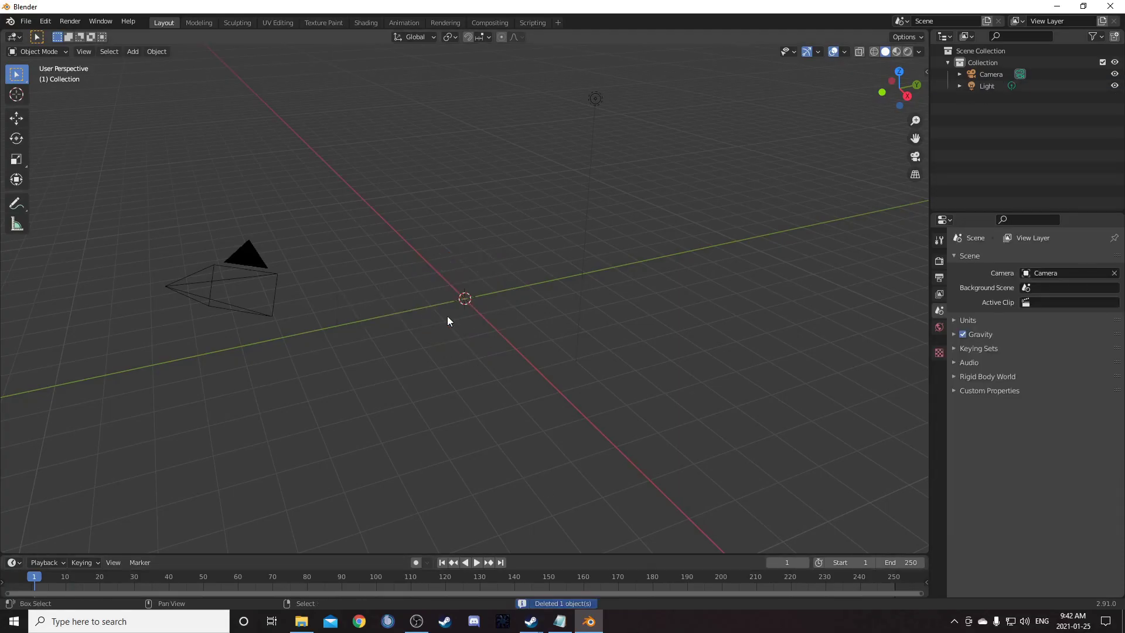
{"action": "key", "text": "shift+a"}
{"action": "mouse_move", "coordinate": [447, 317]}
{"action": "left_click", "coordinate": [498, 315]}
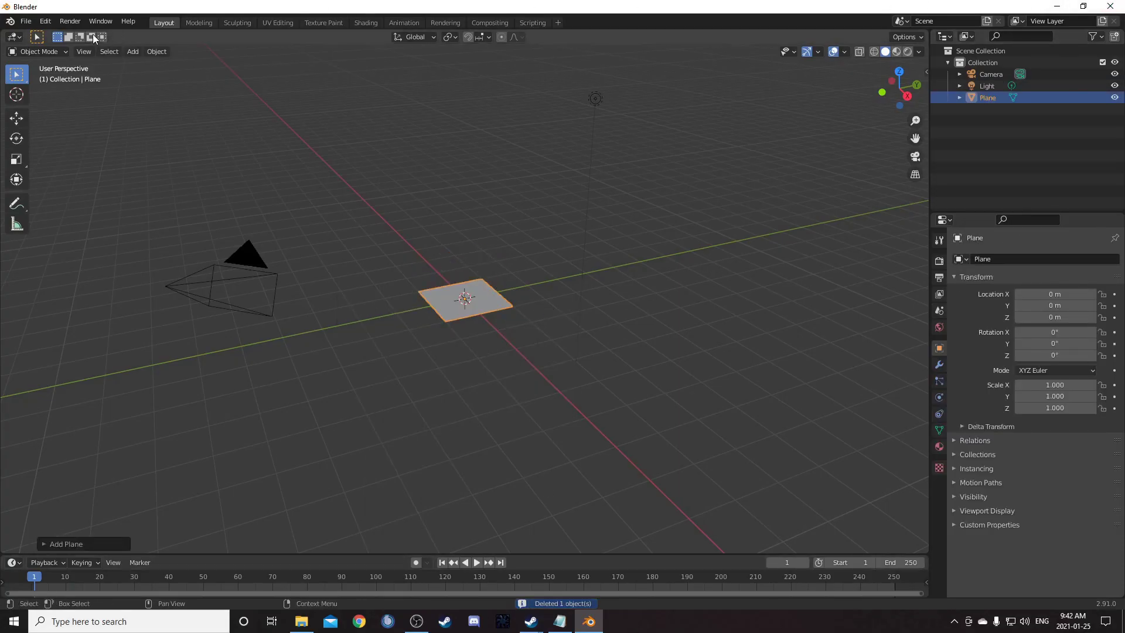
Step: Change the main 3D viewport area to the Shader Editor and hide its sidebar
{"action": "left_click", "coordinate": [14, 37]}
{"action": "left_click", "coordinate": [46, 139]}
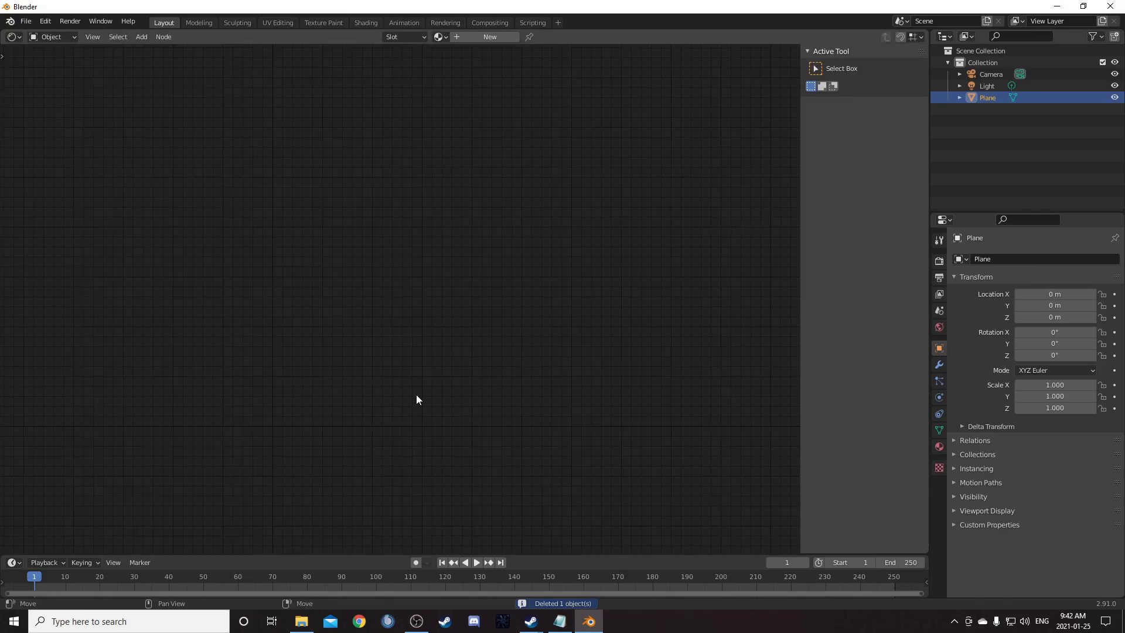
{"action": "key", "text": "n"}
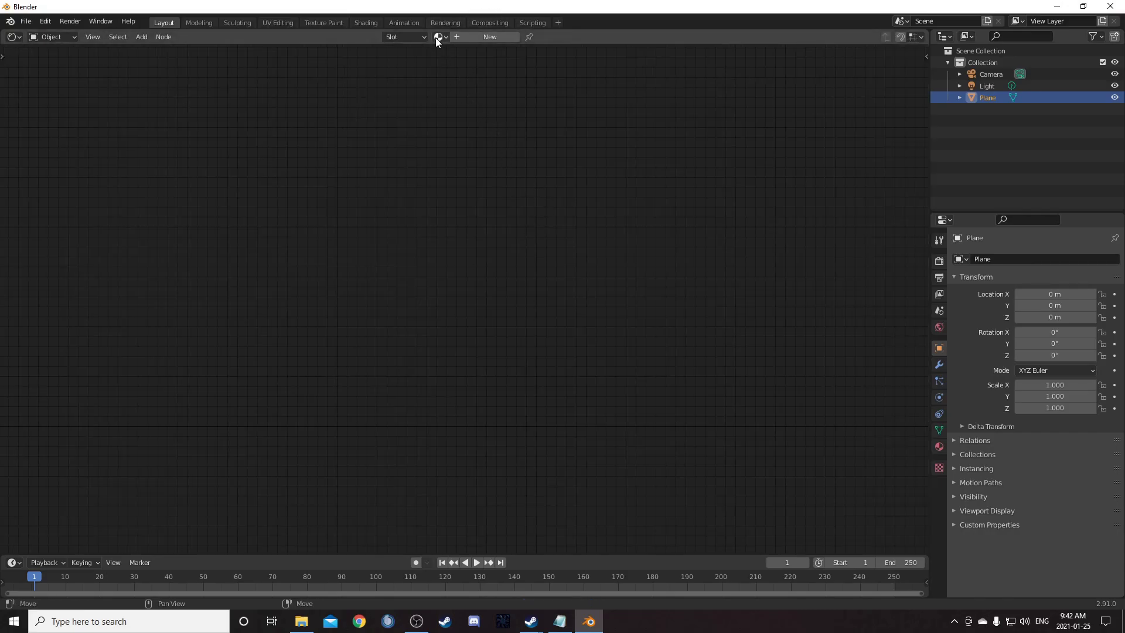
Step: Assign the existing material named Material to the plane
{"action": "left_click", "coordinate": [437, 37]}
{"action": "left_click", "coordinate": [470, 55]}
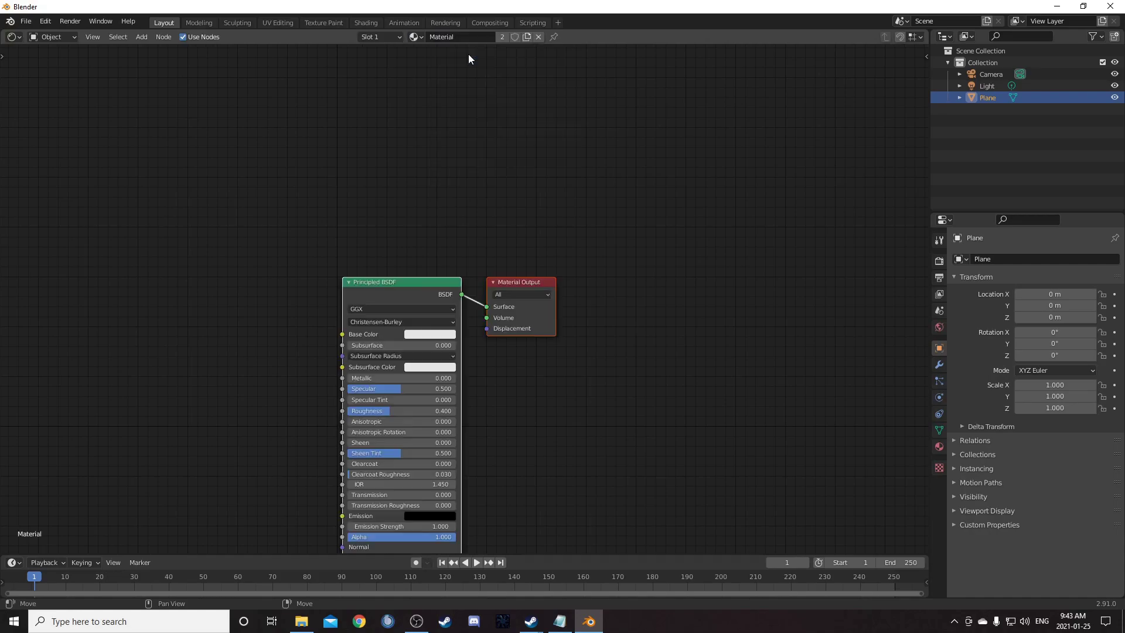
{"action": "middle_click_drag", "start_coordinate": [370, 295], "coordinate": [376, 228]}
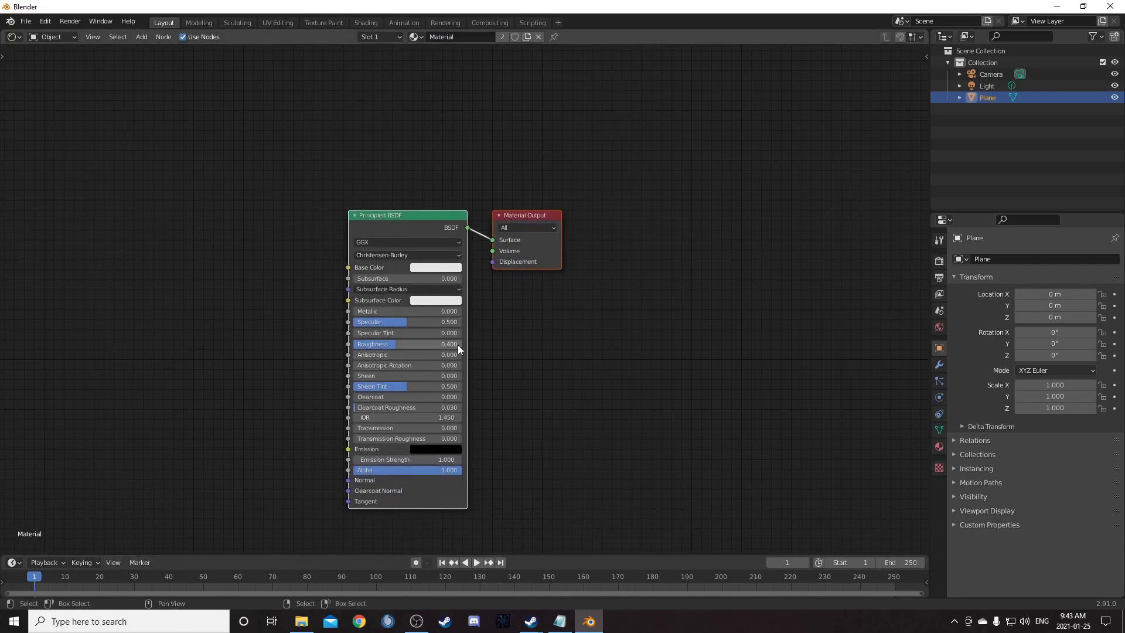
Step: Change the Outliner area to a 3D Viewport and enlarge it in both width and height
{"action": "left_click", "coordinate": [945, 37]}
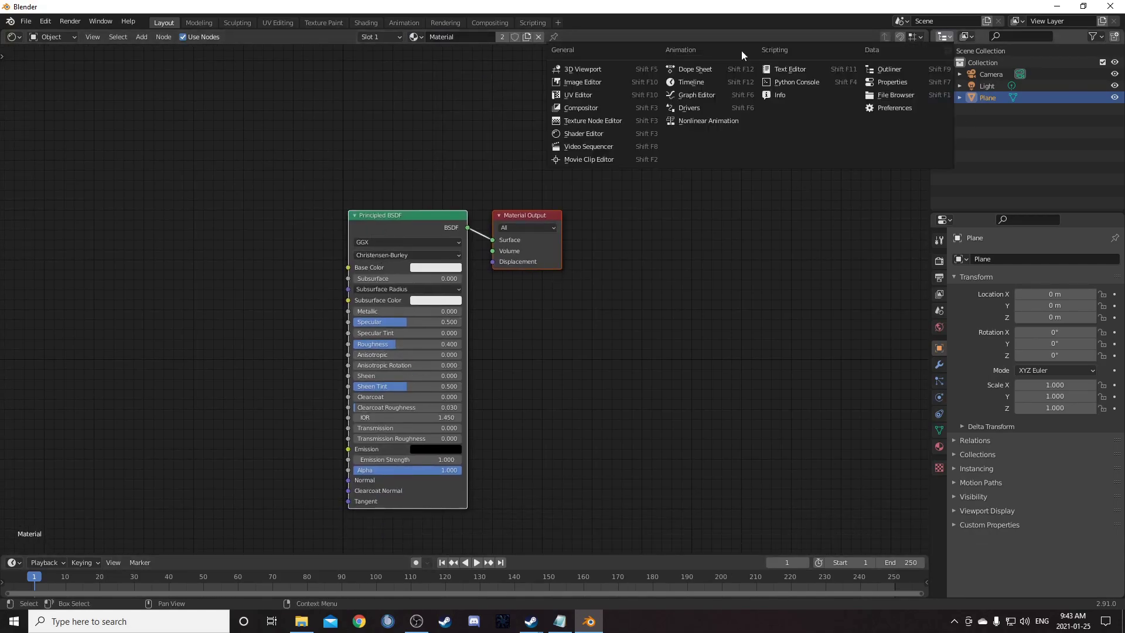
{"action": "left_click", "coordinate": [940, 38]}
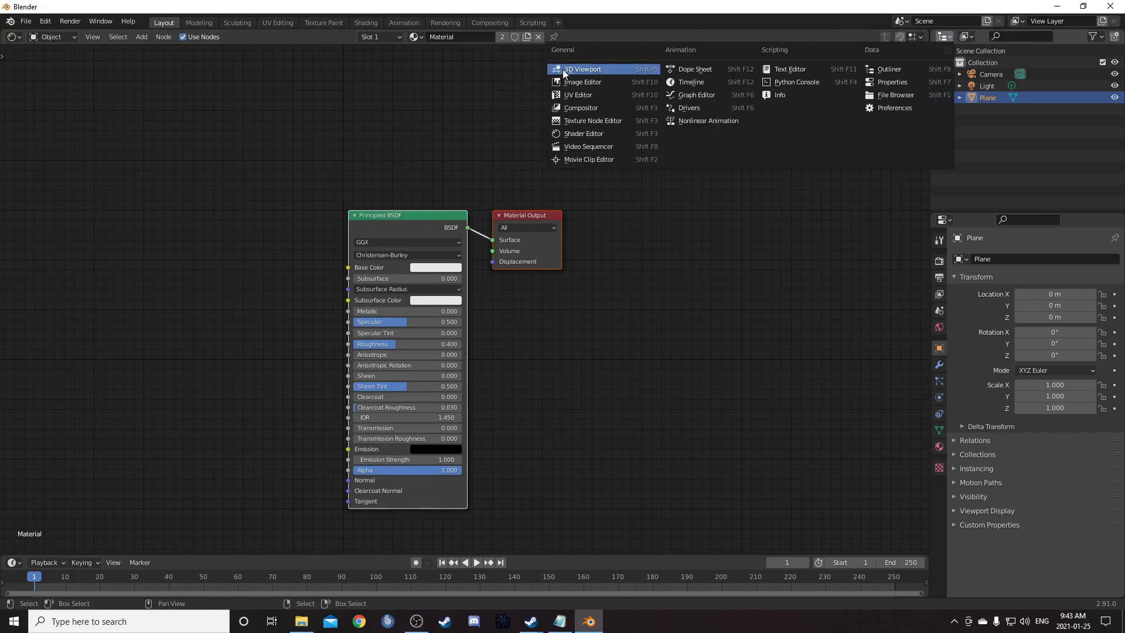
{"action": "left_click", "coordinate": [583, 69]}
{"action": "left_click_drag", "start_coordinate": [931, 86], "coordinate": [829, 86]}
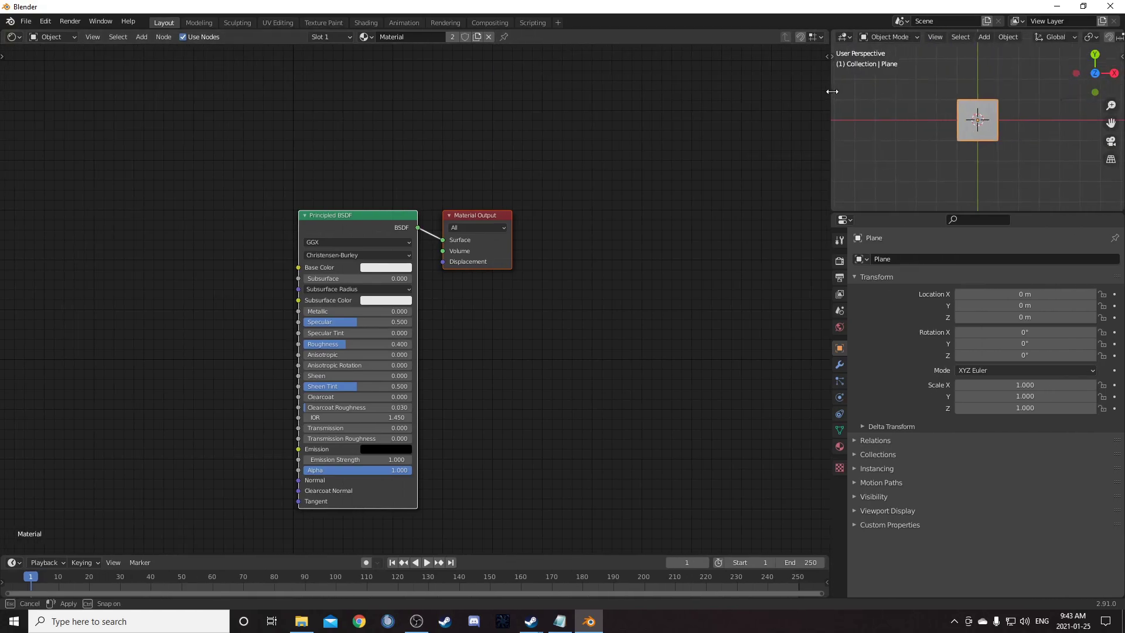
{"action": "left_click_drag", "start_coordinate": [911, 212], "coordinate": [896, 296]}
Step: Display the plane in Rendered shading in the small 3D viewport
{"action": "scroll", "coordinate": [972, 190], "scroll_direction": "up", "scroll_amount": 7}
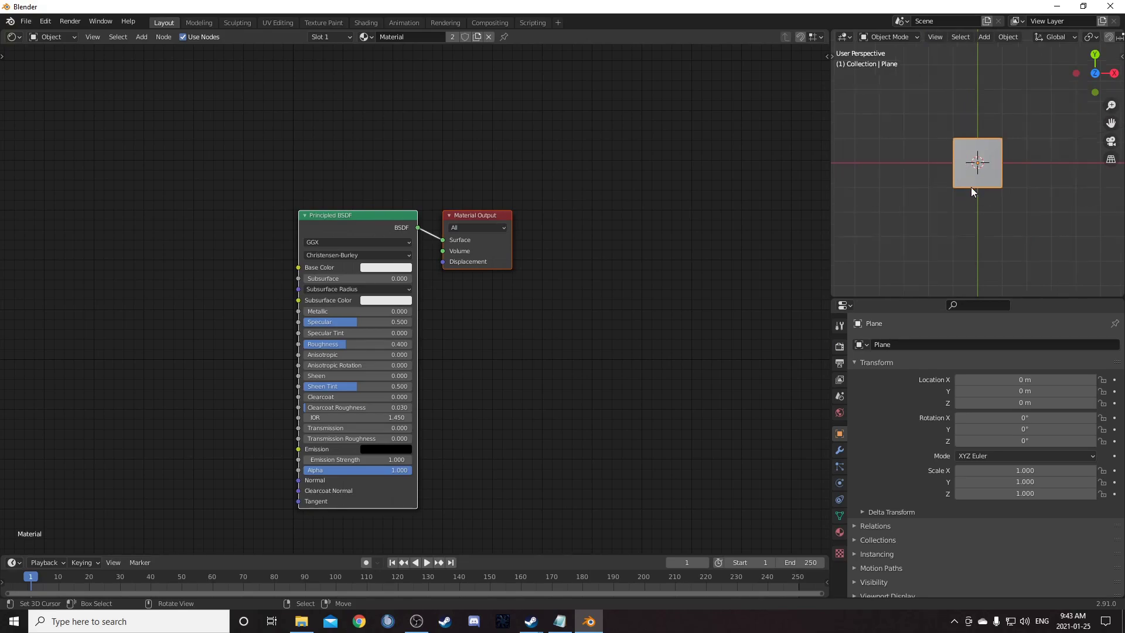
{"action": "key", "text": "z"}
{"action": "left_click", "coordinate": [983, 149]}
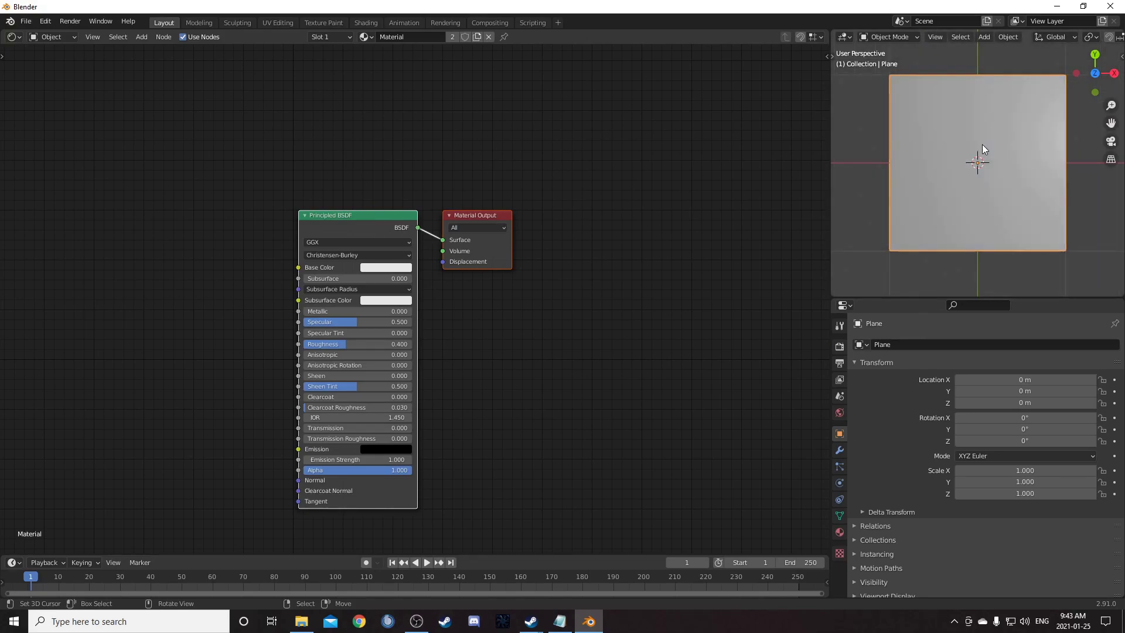
{"action": "mouse_move", "coordinate": [986, 148]}
{"action": "middle_mouse_down"}
{"action": "mouse_move", "coordinate": [990, 220]}
{"action": "mouse_move", "coordinate": [981, 209]}
{"action": "middle_mouse_up"}
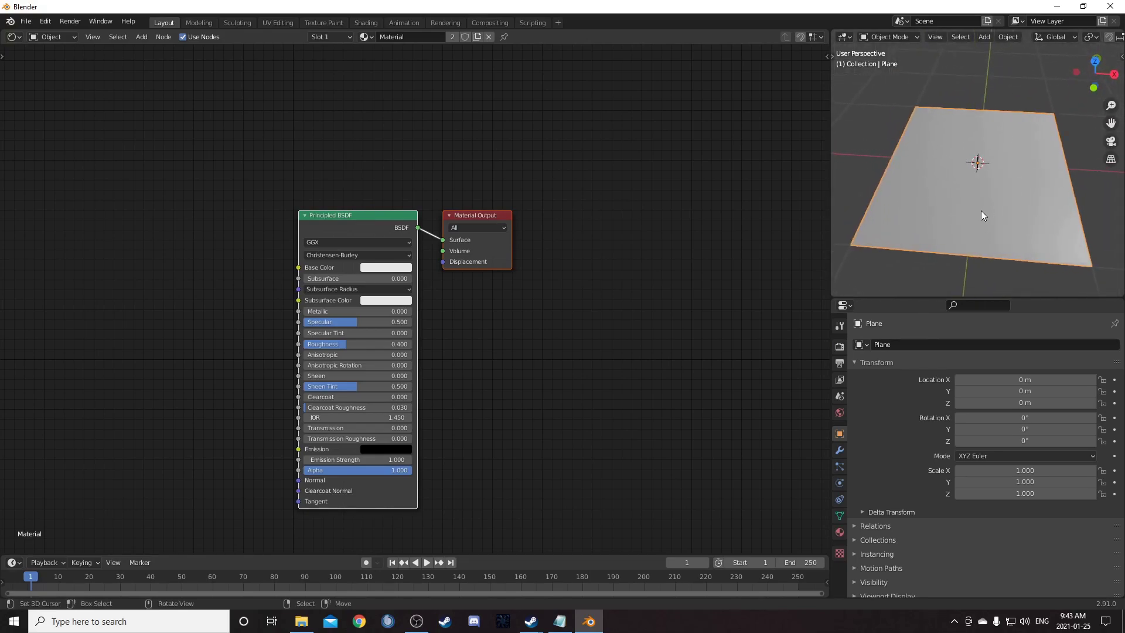
Step: Set the render engine to Cycles with the Experimental feature set and GPU Compute as the device
{"action": "left_click", "coordinate": [840, 347]}
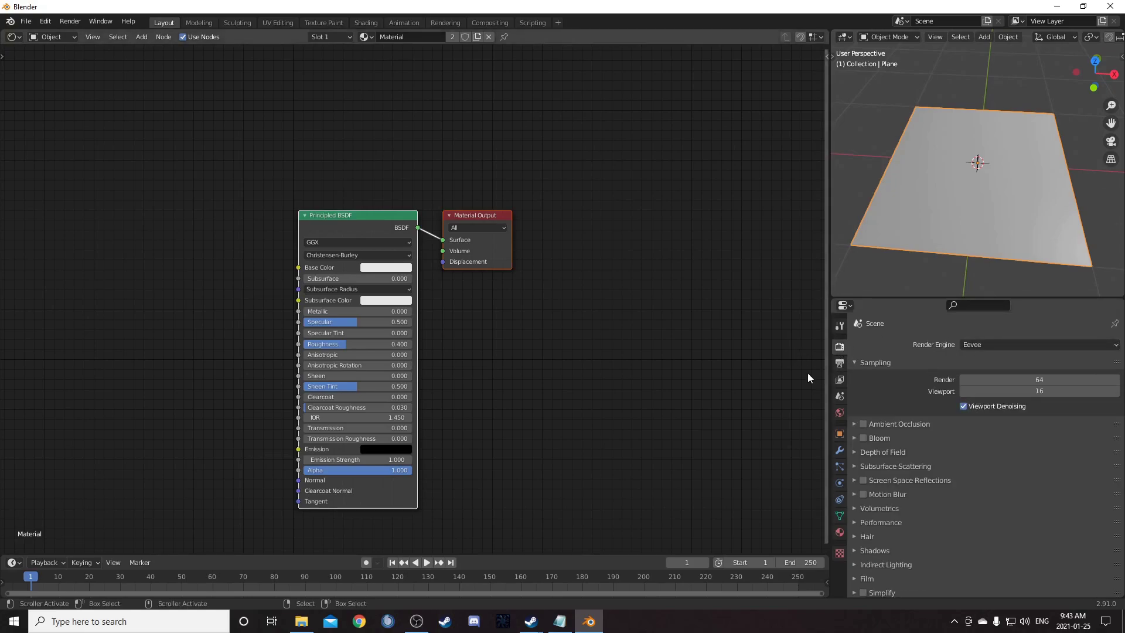
{"action": "left_click", "coordinate": [1057, 345]}
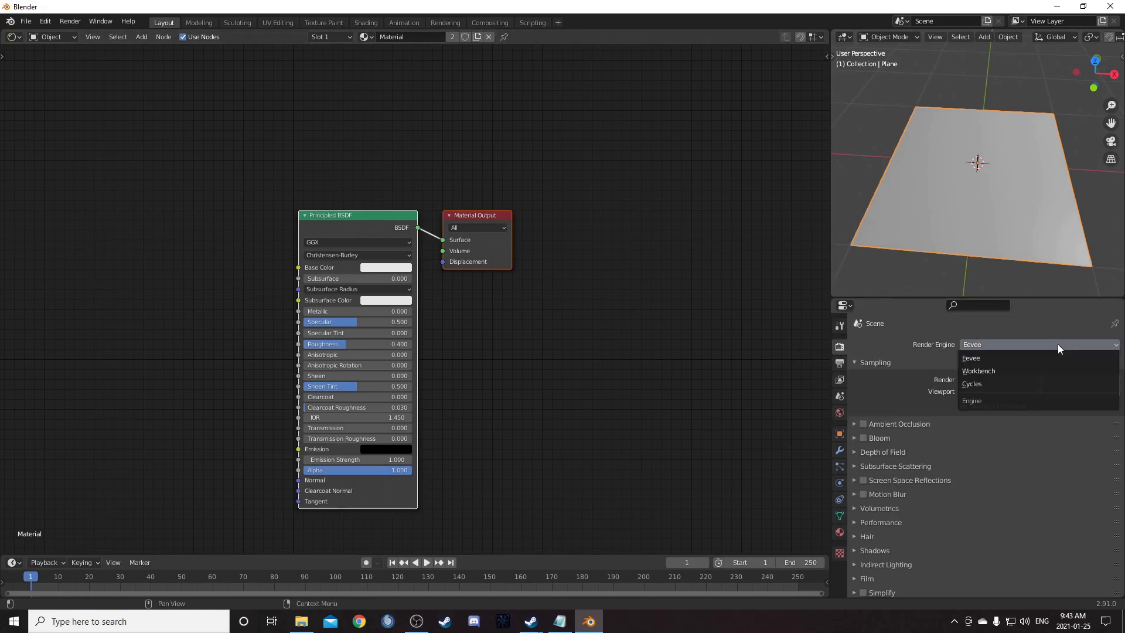
{"action": "left_click", "coordinate": [1041, 384]}
{"action": "left_click", "coordinate": [1038, 360]}
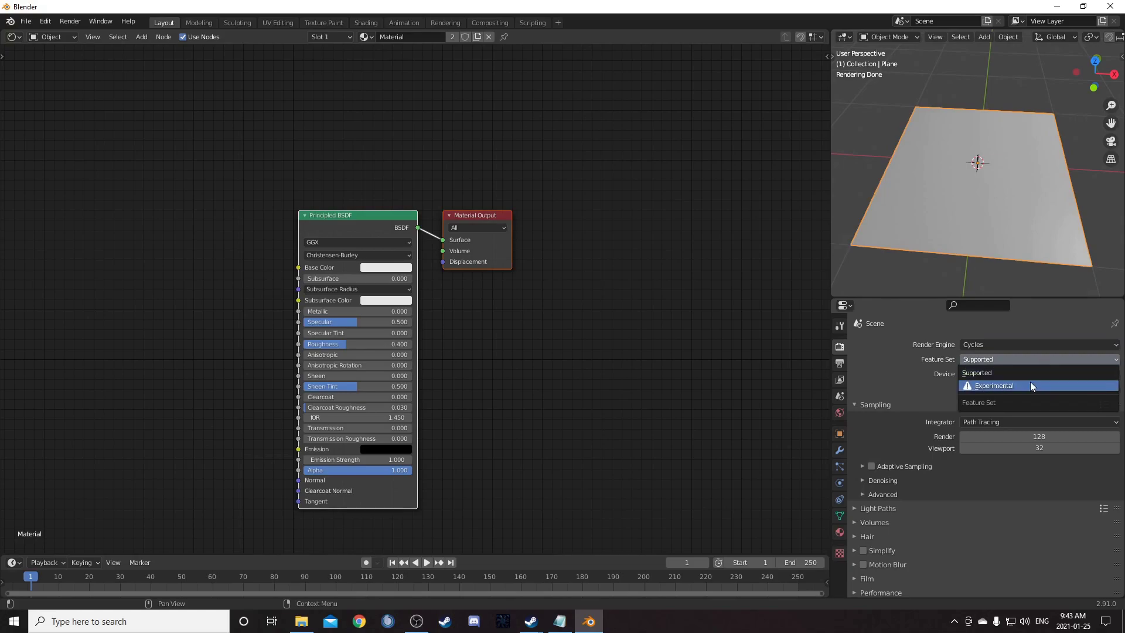
{"action": "left_click", "coordinate": [1030, 381]}
{"action": "left_click", "coordinate": [1033, 374]}
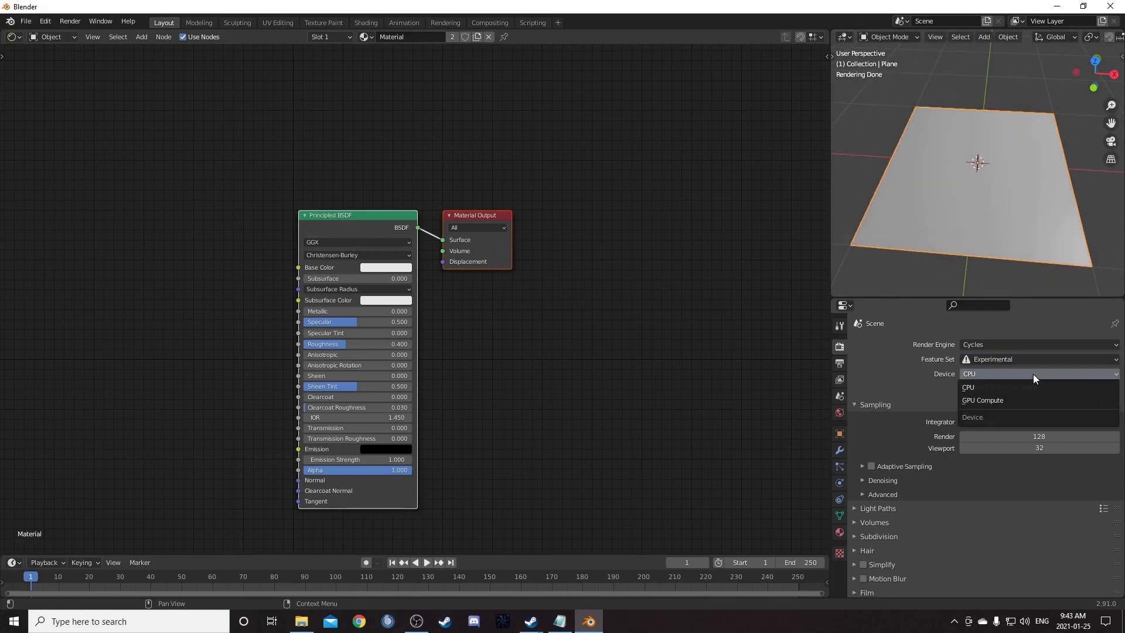
{"action": "left_click", "coordinate": [999, 400]}
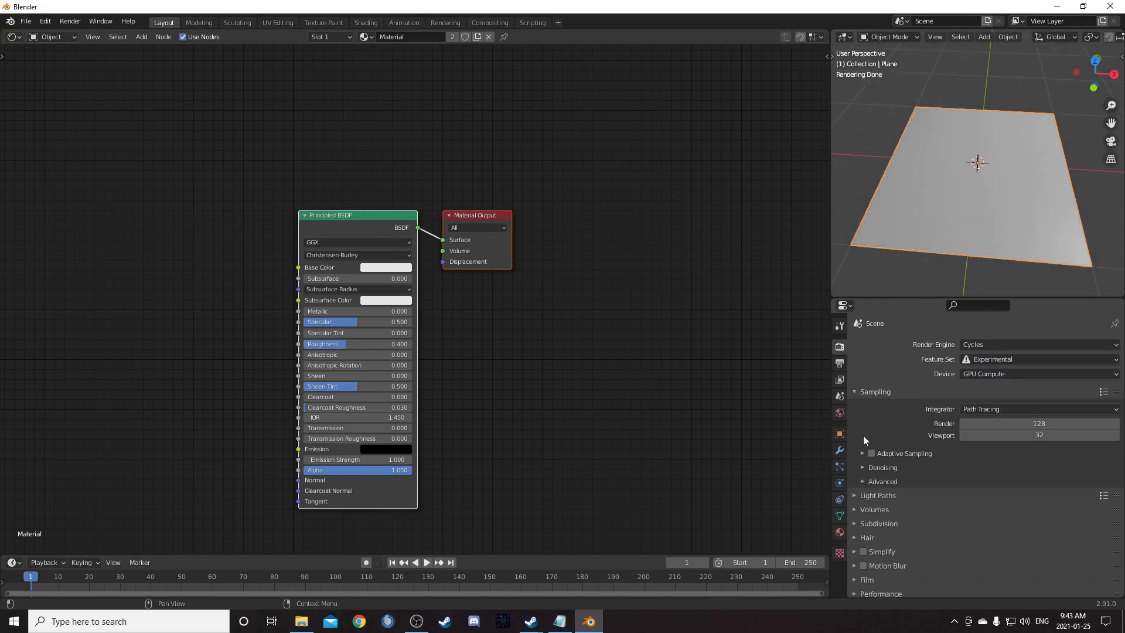
Step: Add a Subdivision Surface modifier to the plane with Adaptive Subdivision enabled, Simple type and 6 viewport levels
{"action": "left_click", "coordinate": [839, 450]}
{"action": "left_click", "coordinate": [975, 346]}
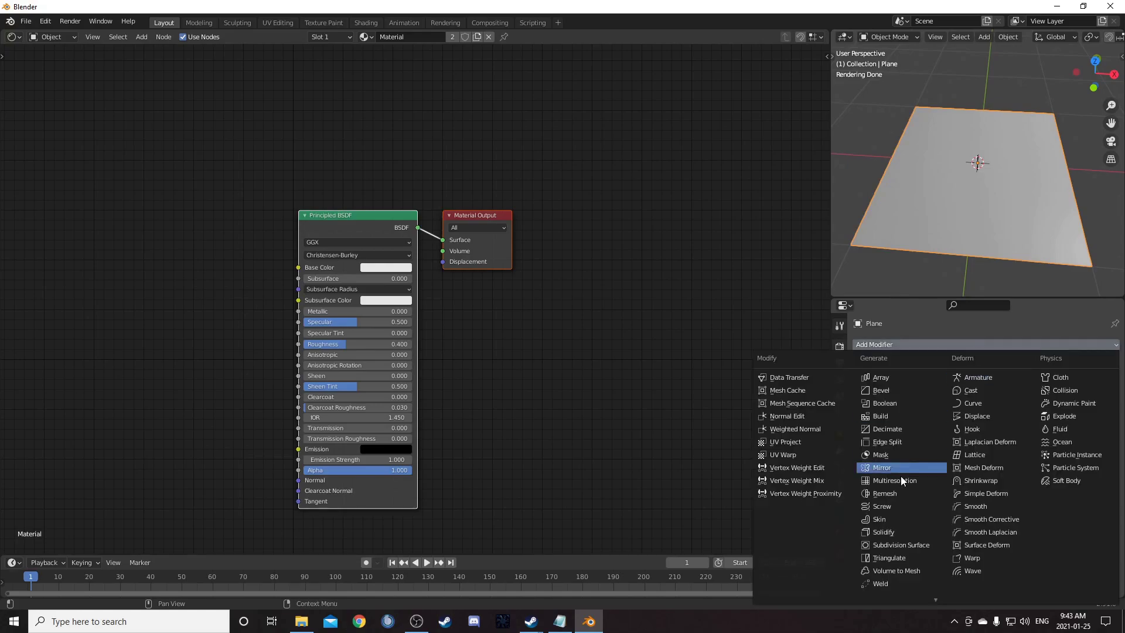
{"action": "left_click", "coordinate": [896, 549]}
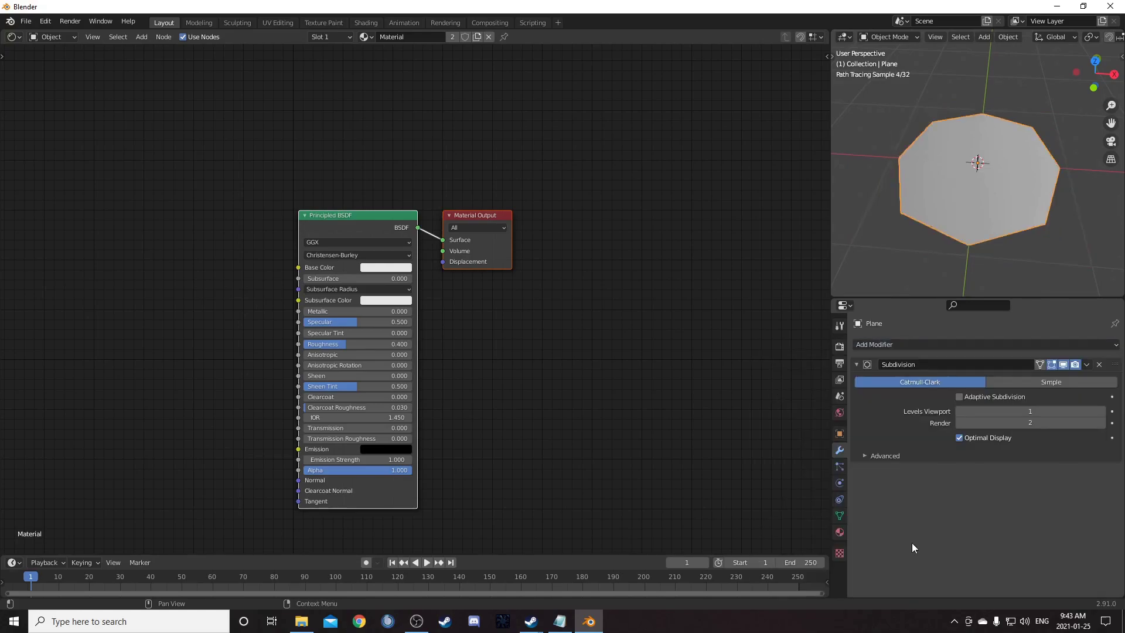
{"action": "left_click", "coordinate": [968, 396]}
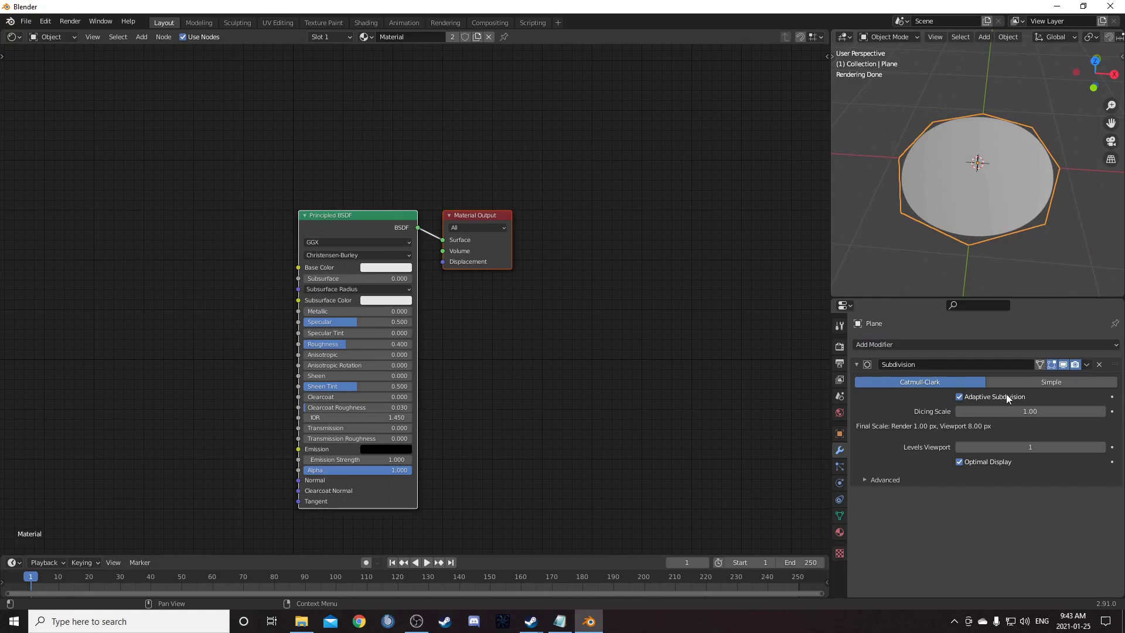
{"action": "left_click", "coordinate": [1036, 382]}
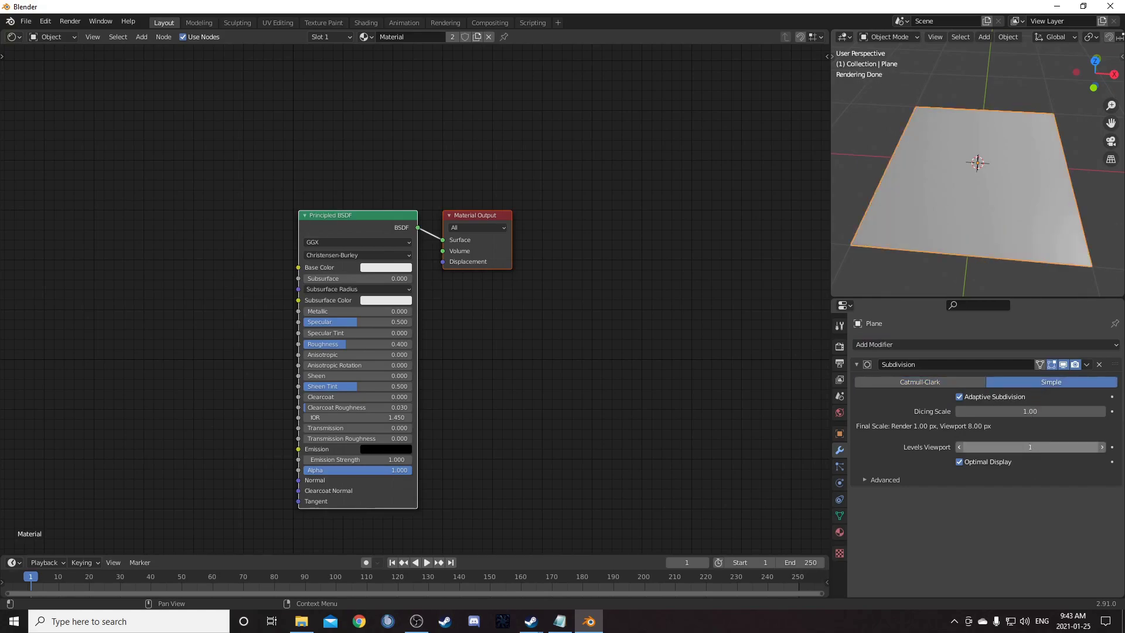
{"action": "left_click", "coordinate": [1030, 447]}
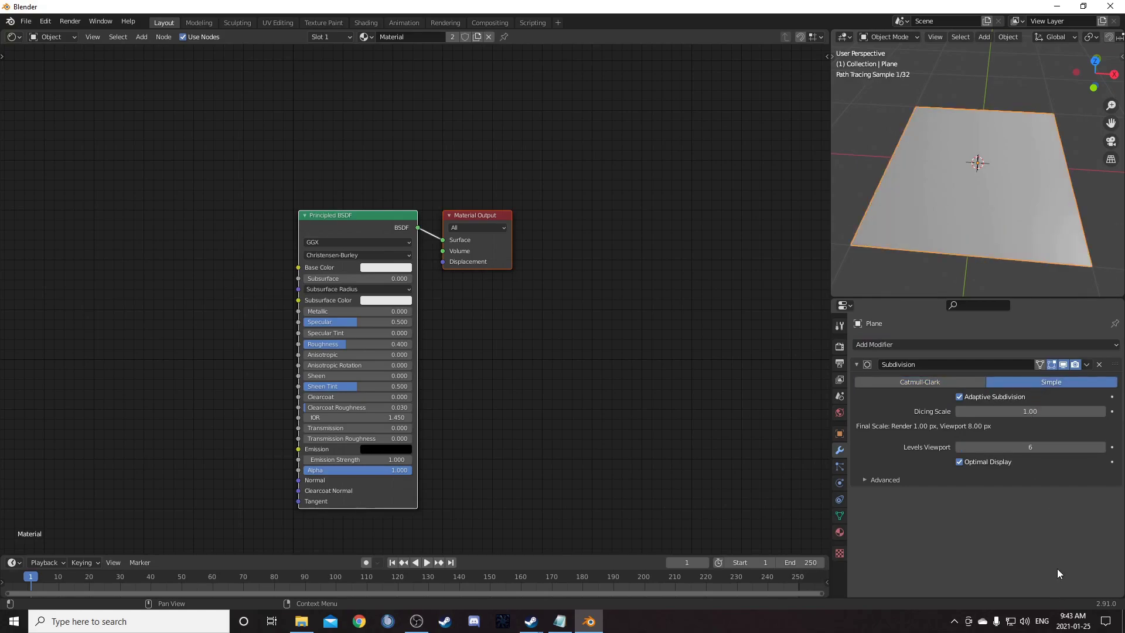
Step: Set the surface displacement method in the plane's material settings to Displacement Only
{"action": "left_click", "coordinate": [841, 531]}
{"action": "scroll", "coordinate": [950, 486], "scroll_direction": "down", "scroll_amount": 10}
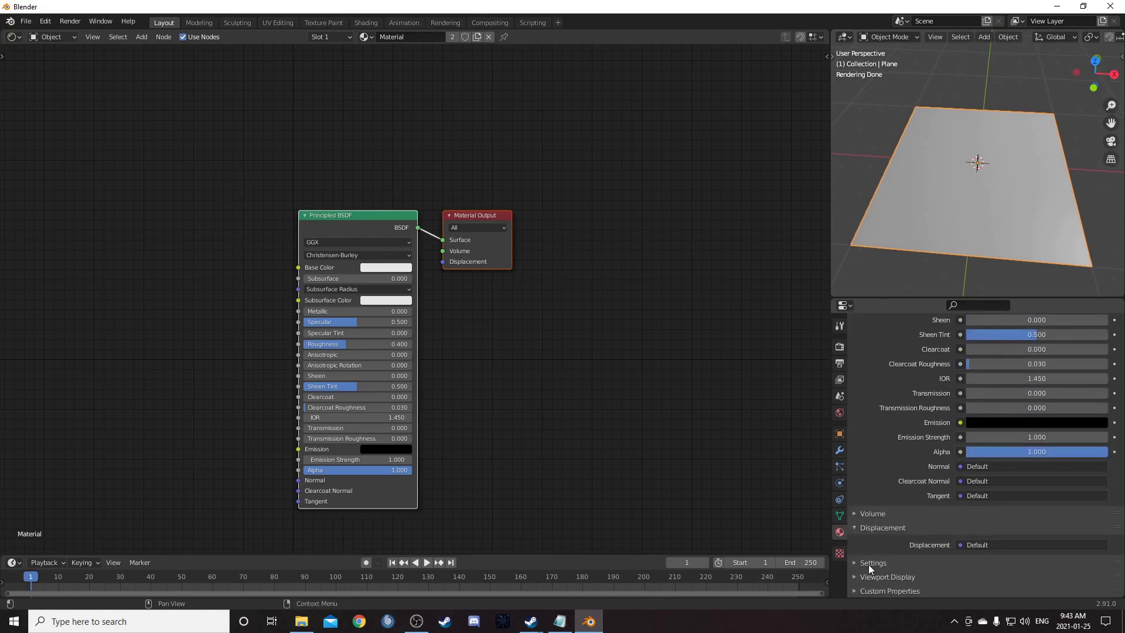
{"action": "left_click", "coordinate": [889, 561]}
{"action": "scroll", "coordinate": [913, 511], "scroll_direction": "down", "scroll_amount": 6}
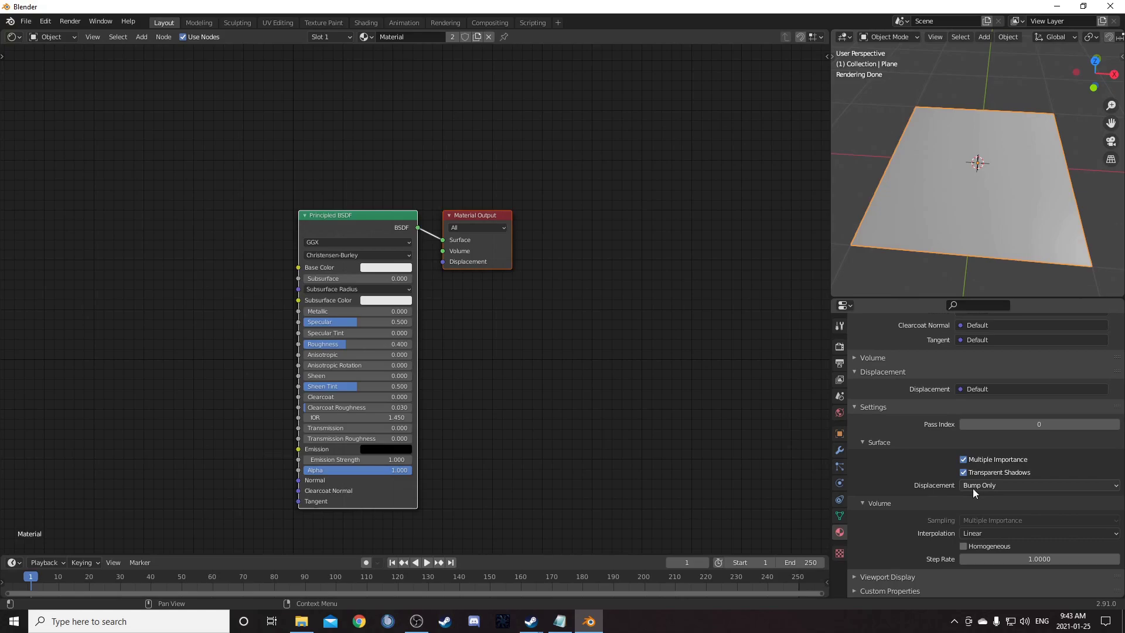
{"action": "left_click", "coordinate": [1014, 487]}
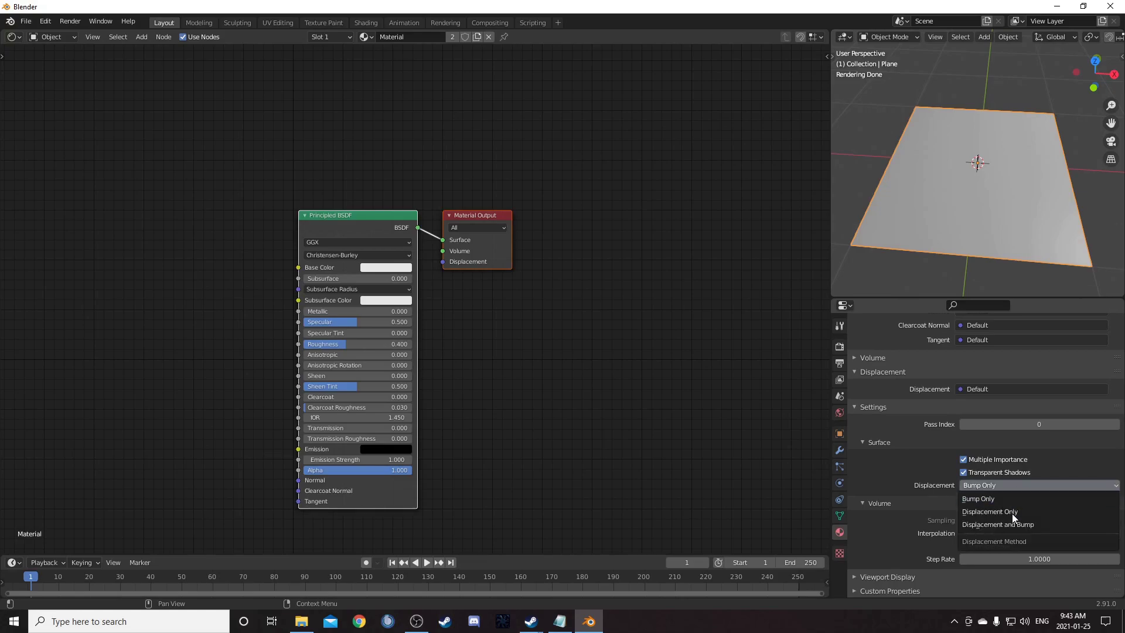
{"action": "left_click", "coordinate": [1011, 517]}
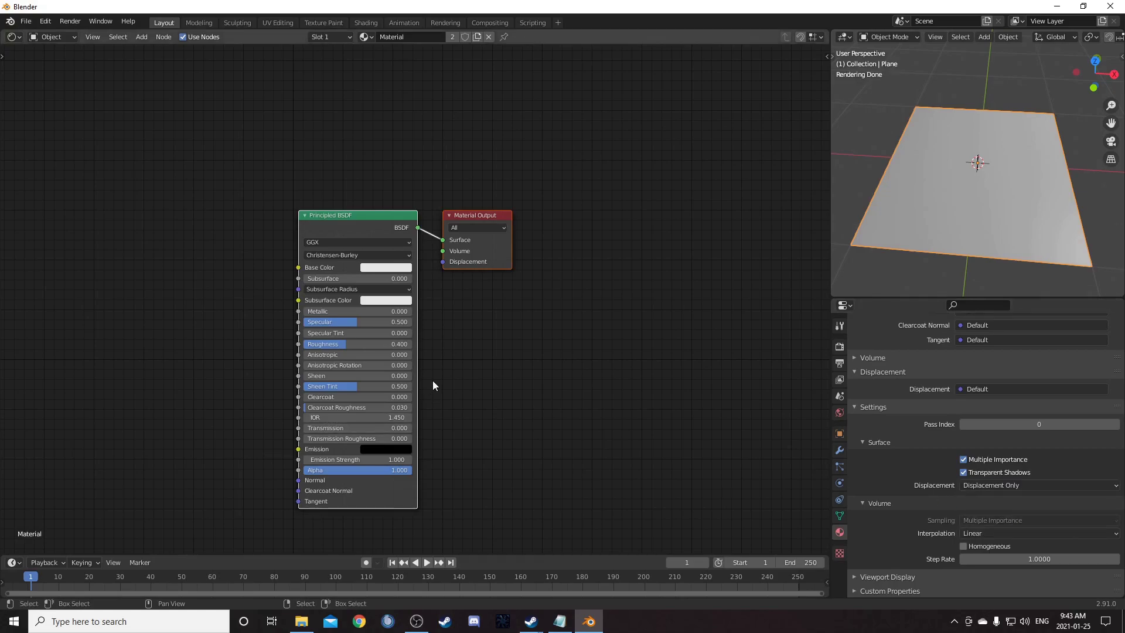
Step: Delete the default light from the scene
{"action": "middle_click_drag", "start_coordinate": [439, 366], "coordinate": [549, 277]}
{"action": "middle_click_drag", "start_coordinate": [338, 342], "coordinate": [381, 379]}
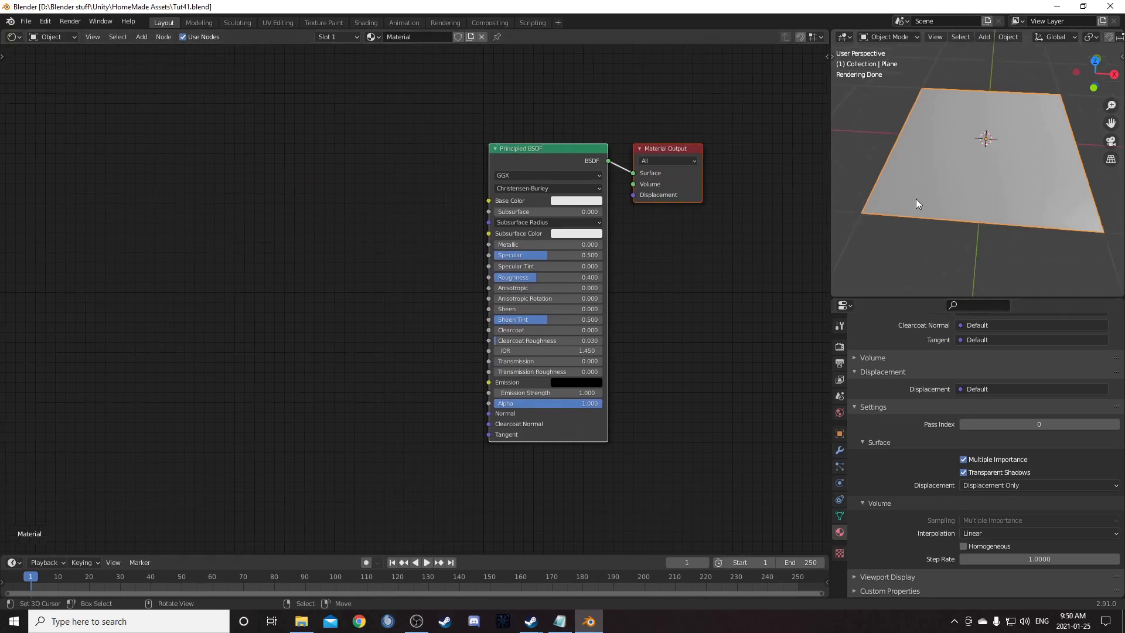
{"action": "scroll", "coordinate": [918, 199], "scroll_direction": "down", "scroll_amount": 3}
{"action": "middle_click_drag", "start_coordinate": [923, 202], "coordinate": [962, 136]}
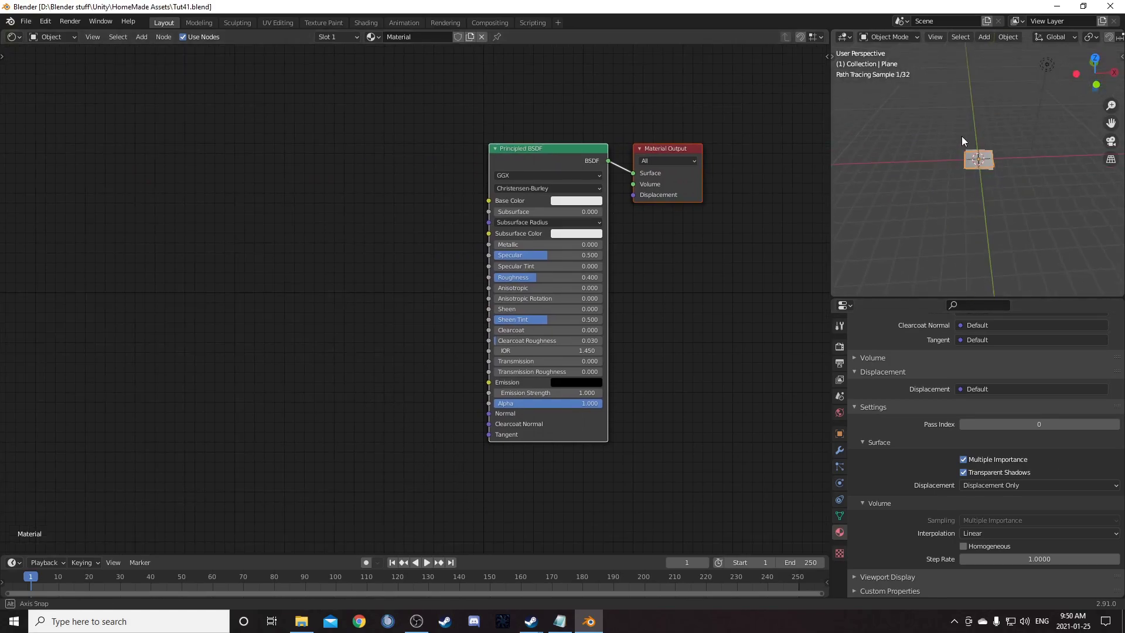
{"action": "left_click", "coordinate": [1040, 58]}
{"action": "key", "text": "x"}
{"action": "left_click", "coordinate": [1041, 57]}
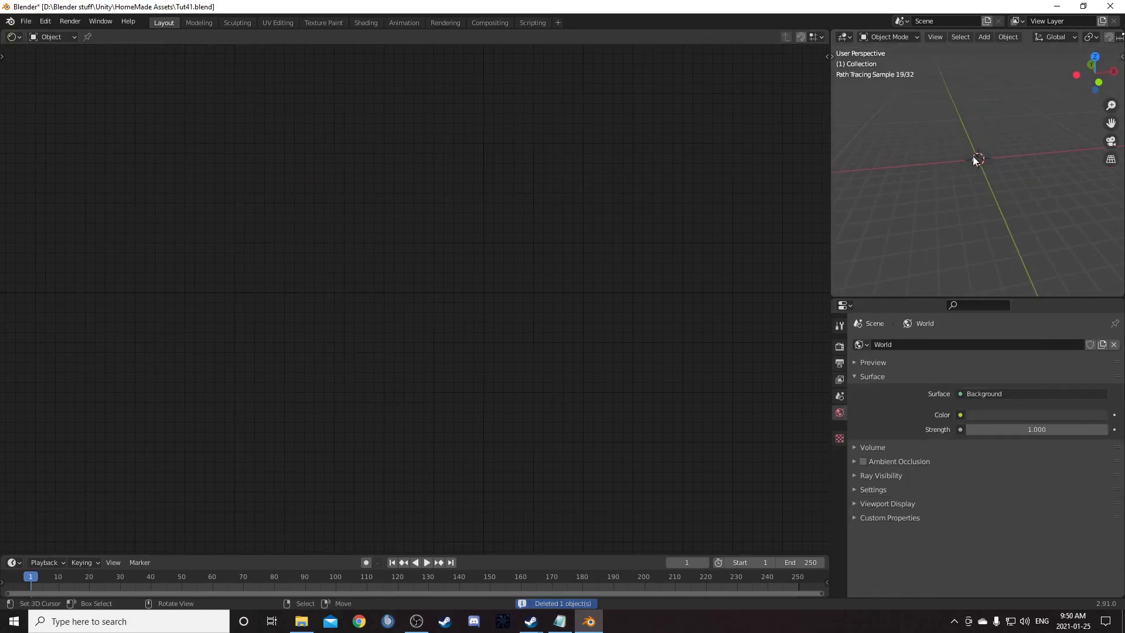
Step: Use an Environment Texture as the world background color
{"action": "scroll", "coordinate": [974, 167], "scroll_direction": "up", "scroll_amount": 3}
{"action": "middle_click_drag", "start_coordinate": [974, 167], "coordinate": [968, 195]}
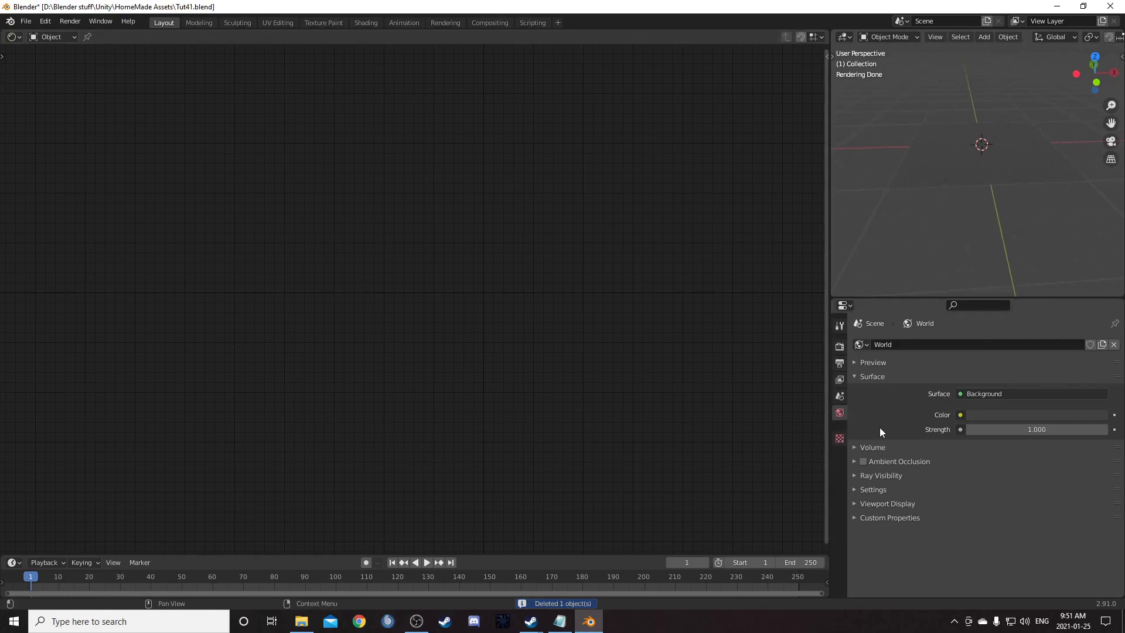
{"action": "left_click", "coordinate": [959, 415]}
{"action": "left_click", "coordinate": [709, 470]}
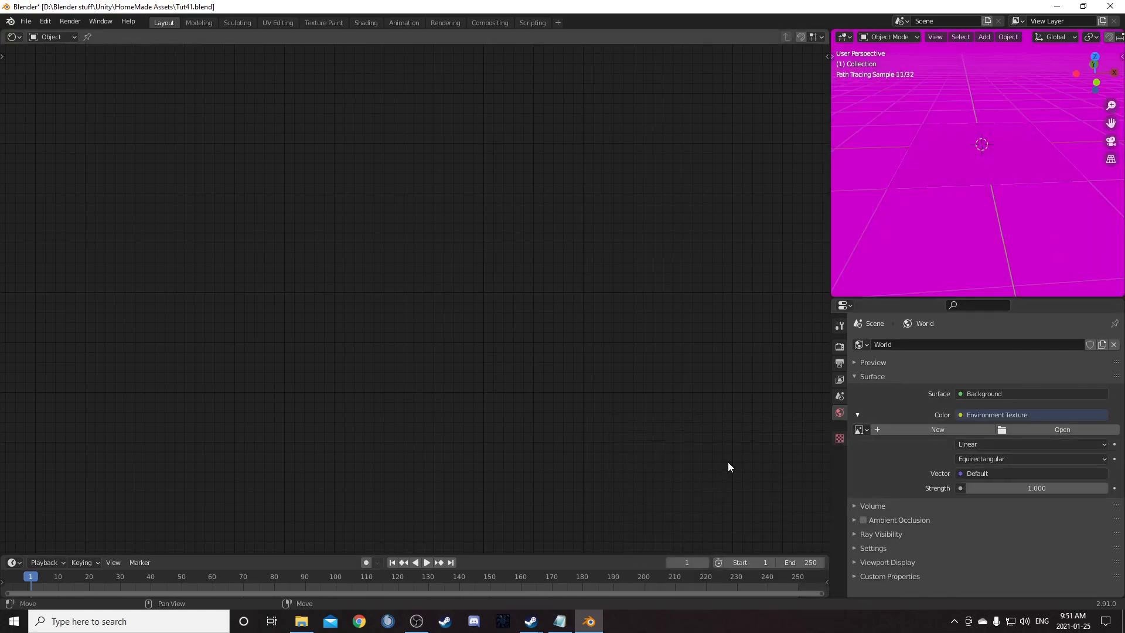
Step: Load lakeside_2k.hdr from the HDRIHaven folder within HDRs as the world's environment image
{"action": "left_click", "coordinate": [1098, 431]}
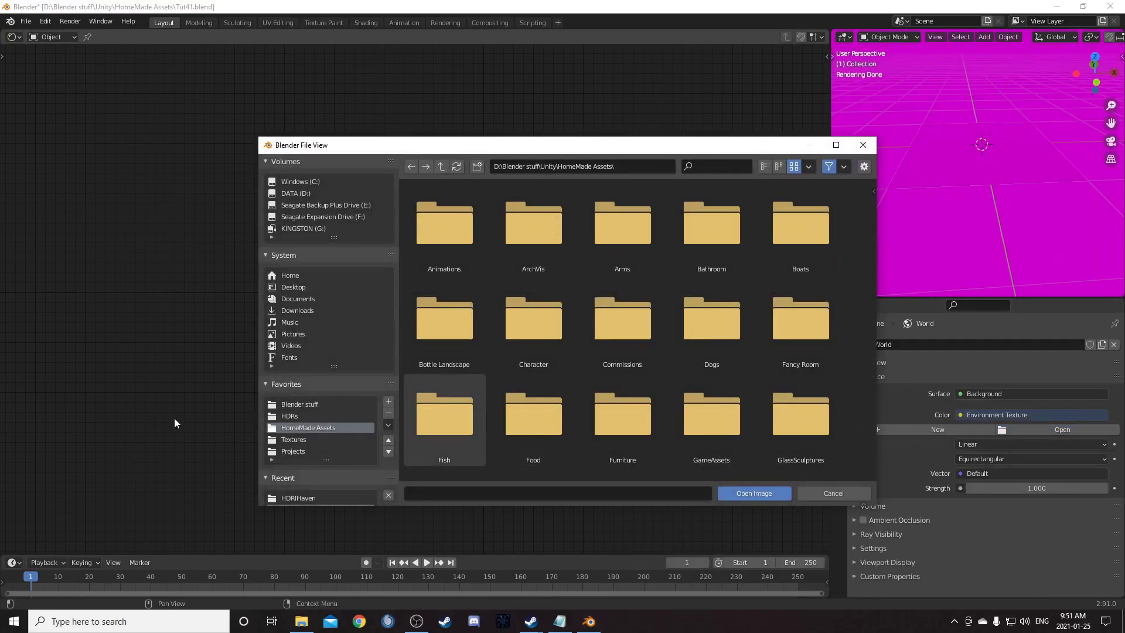
{"action": "left_click", "coordinate": [295, 416]}
{"action": "left_click", "coordinate": [618, 248]}
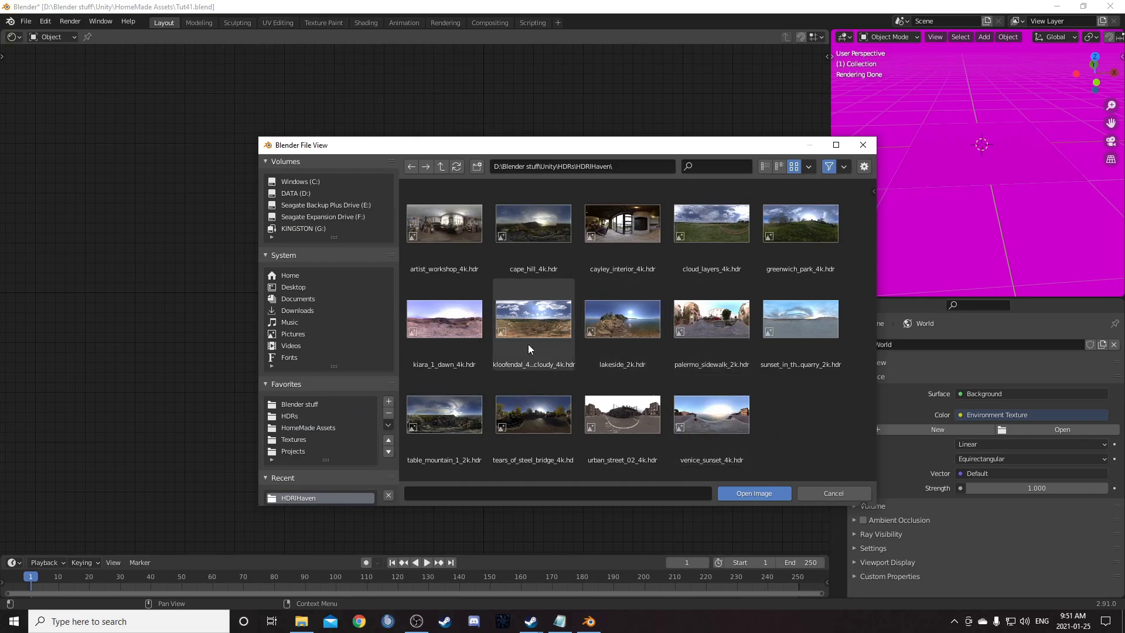
{"action": "left_click", "coordinate": [613, 335]}
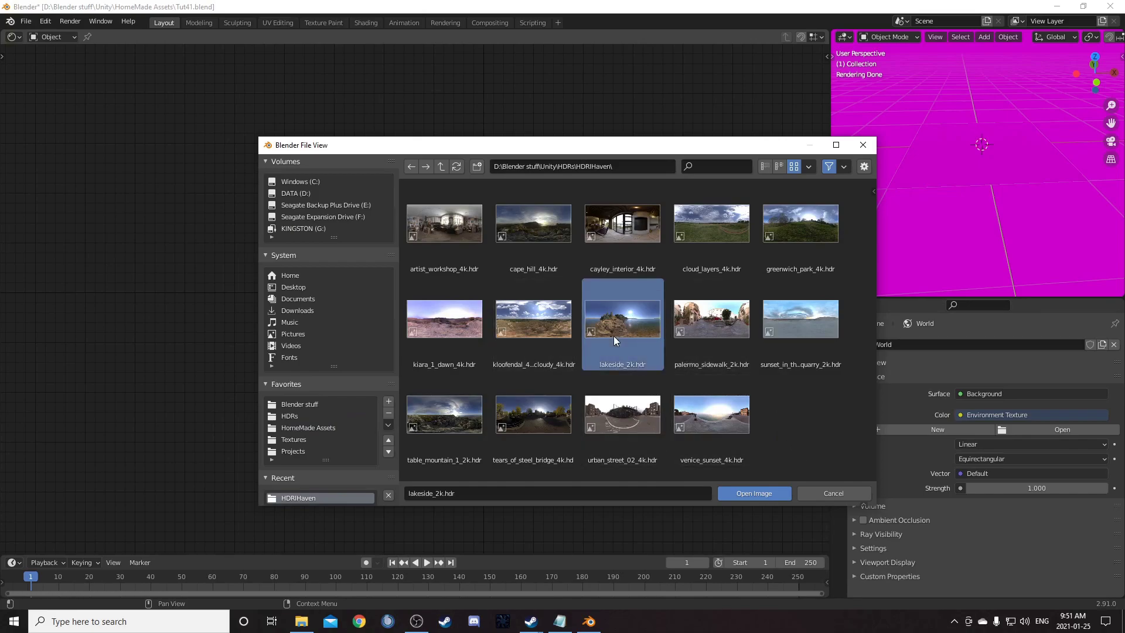
{"action": "left_click", "coordinate": [755, 495]}
{"action": "scroll", "coordinate": [993, 216], "scroll_direction": "down", "scroll_amount": 2}
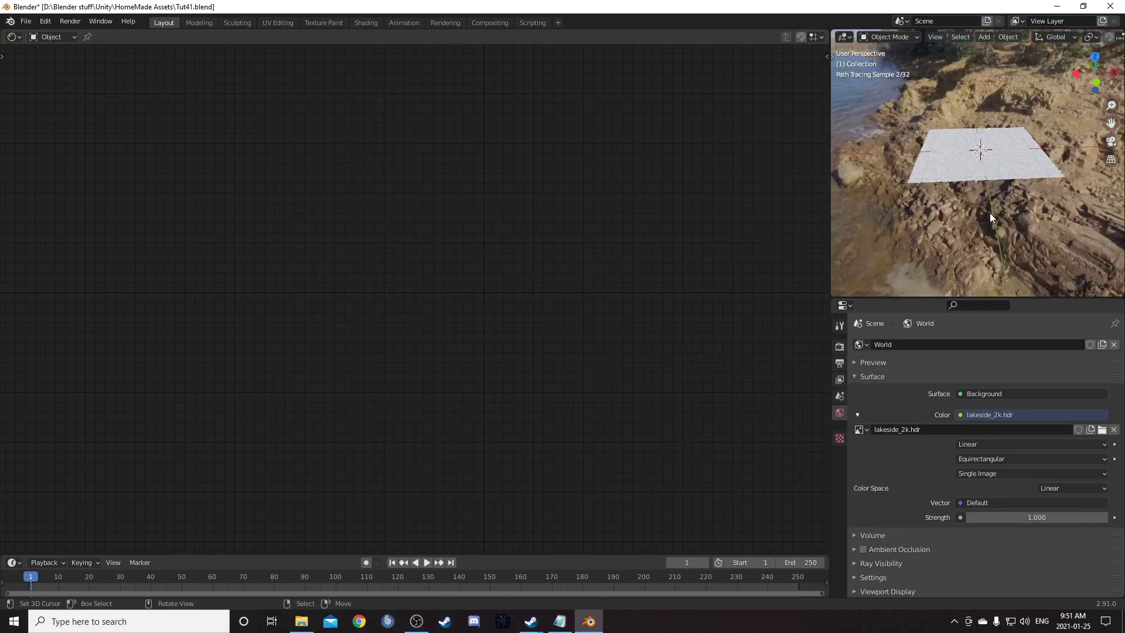
Step: Show the world's node tree in the shader editor with the environment texture in view
{"action": "middle_click_drag", "start_coordinate": [993, 216], "coordinate": [1005, 202]}
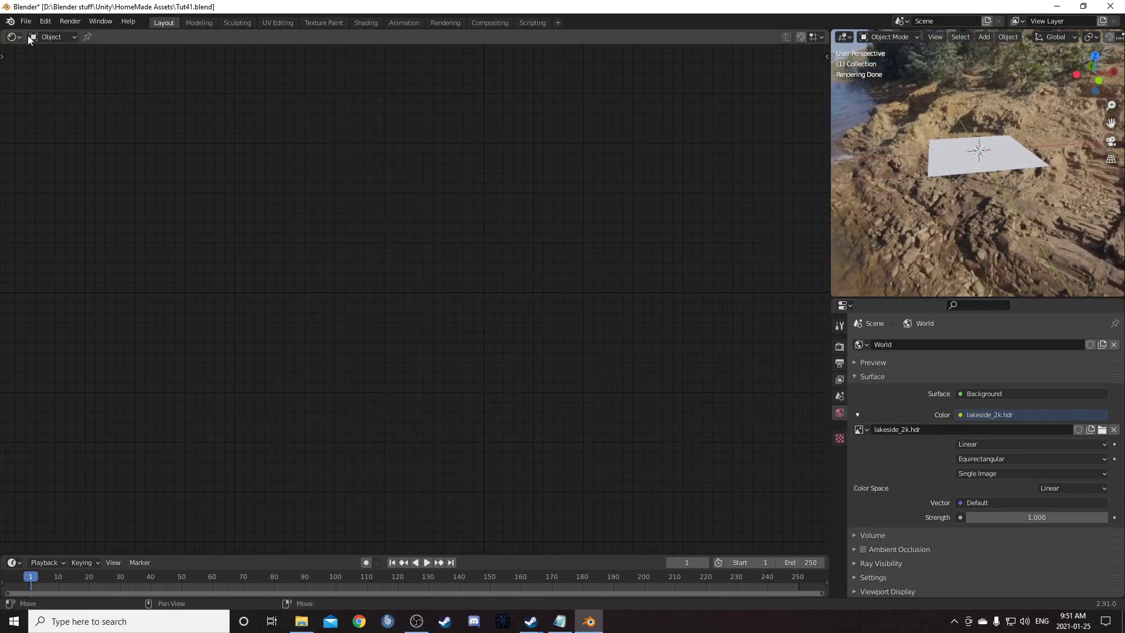
{"action": "left_click", "coordinate": [53, 36]}
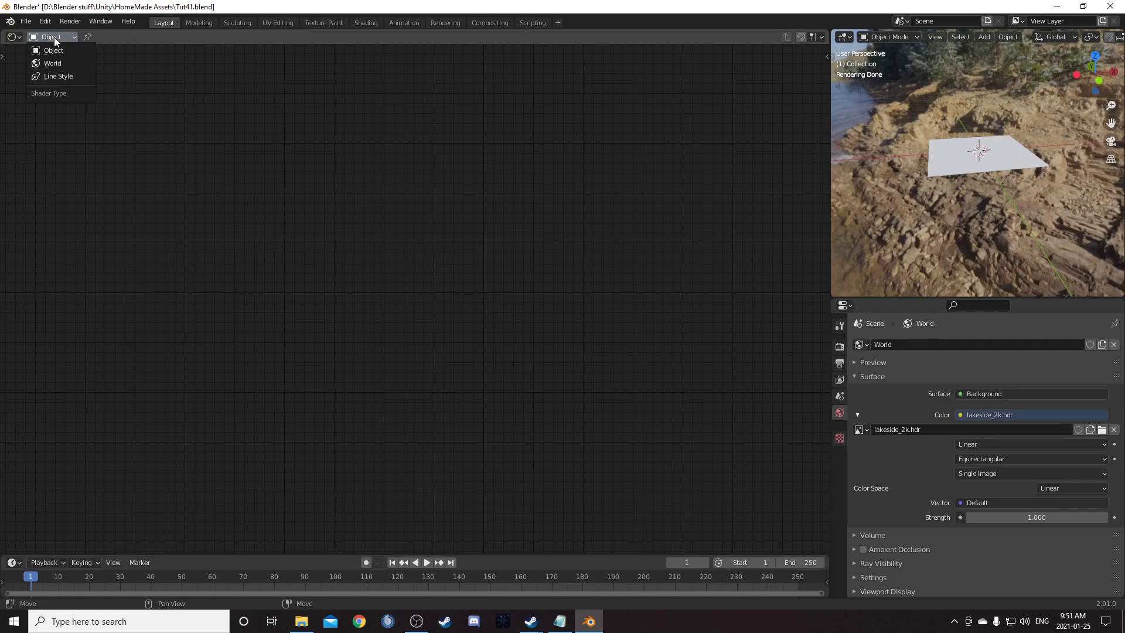
{"action": "left_click", "coordinate": [55, 61]}
{"action": "middle_click_drag", "start_coordinate": [590, 233], "coordinate": [609, 327]}
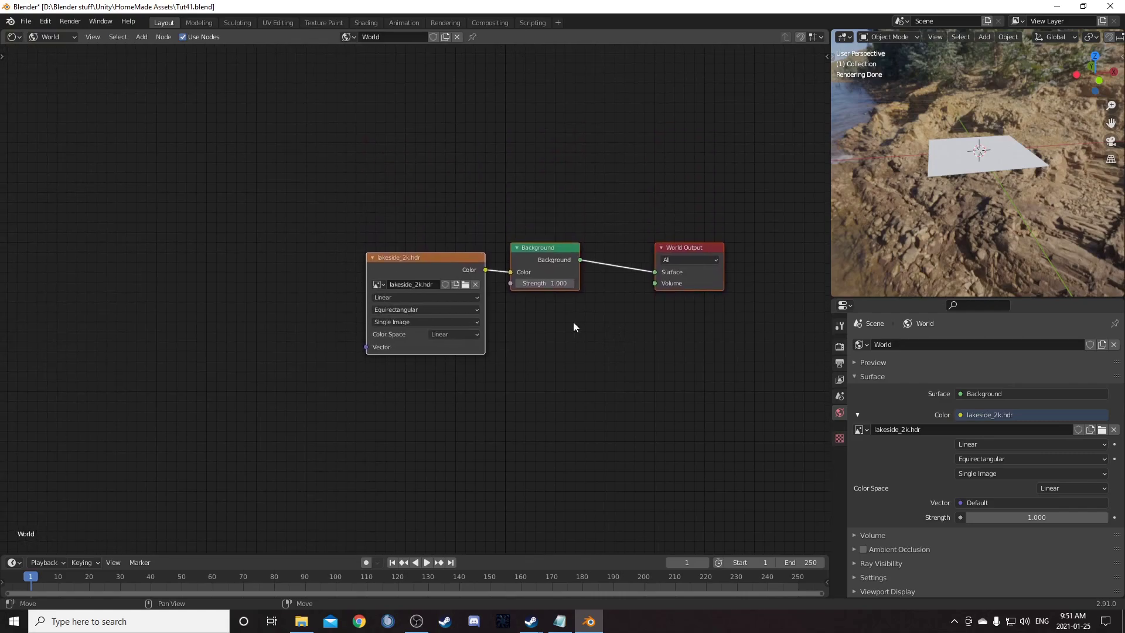
{"action": "scroll", "coordinate": [385, 277], "scroll_direction": "up", "scroll_amount": 2}
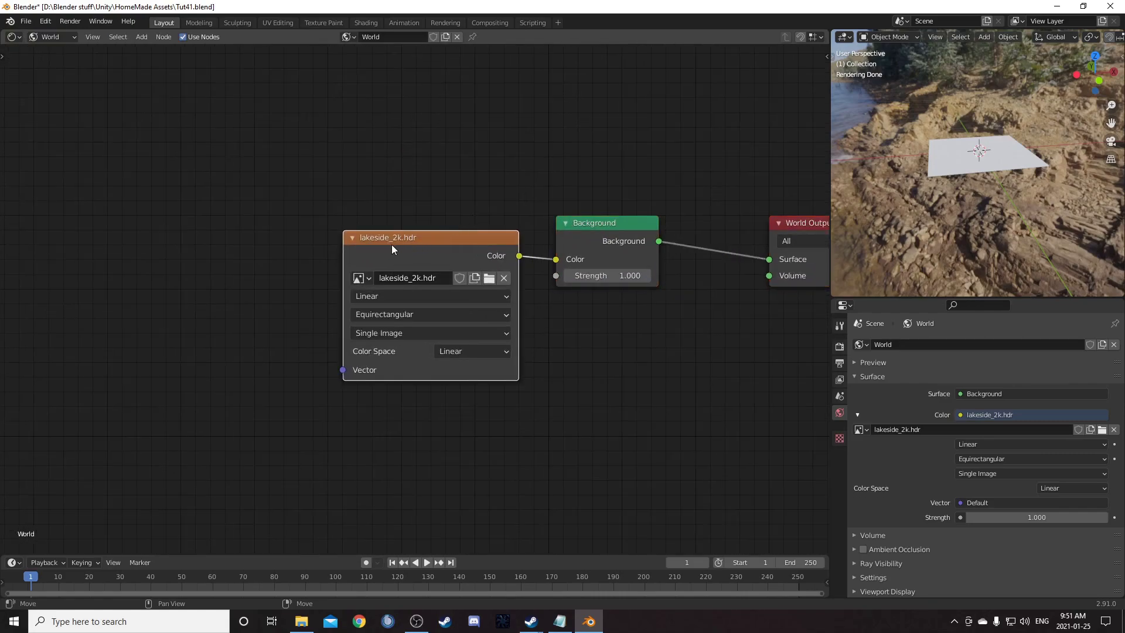
Step: Add Texture Coordinate and Mapping nodes to the lakeside_2k.hdr environment texture and space them away from it
{"action": "middle_click_drag", "start_coordinate": [149, 347], "coordinate": [316, 366]}
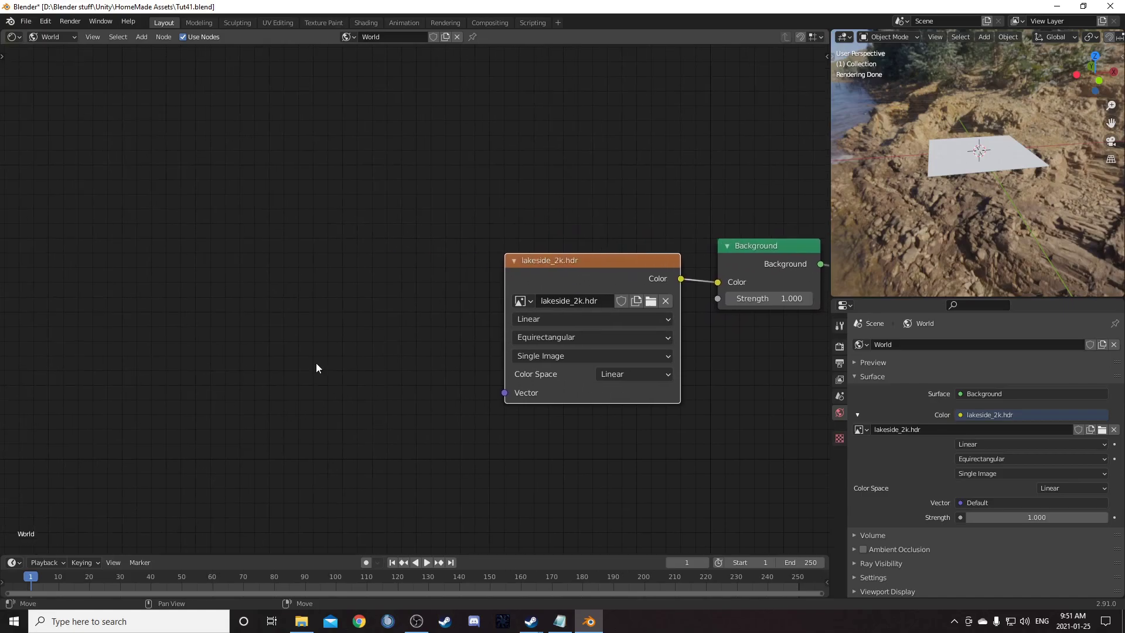
{"action": "scroll", "coordinate": [311, 360], "scroll_direction": "down", "scroll_amount": 1}
{"action": "key", "text": "ctrl+t"}
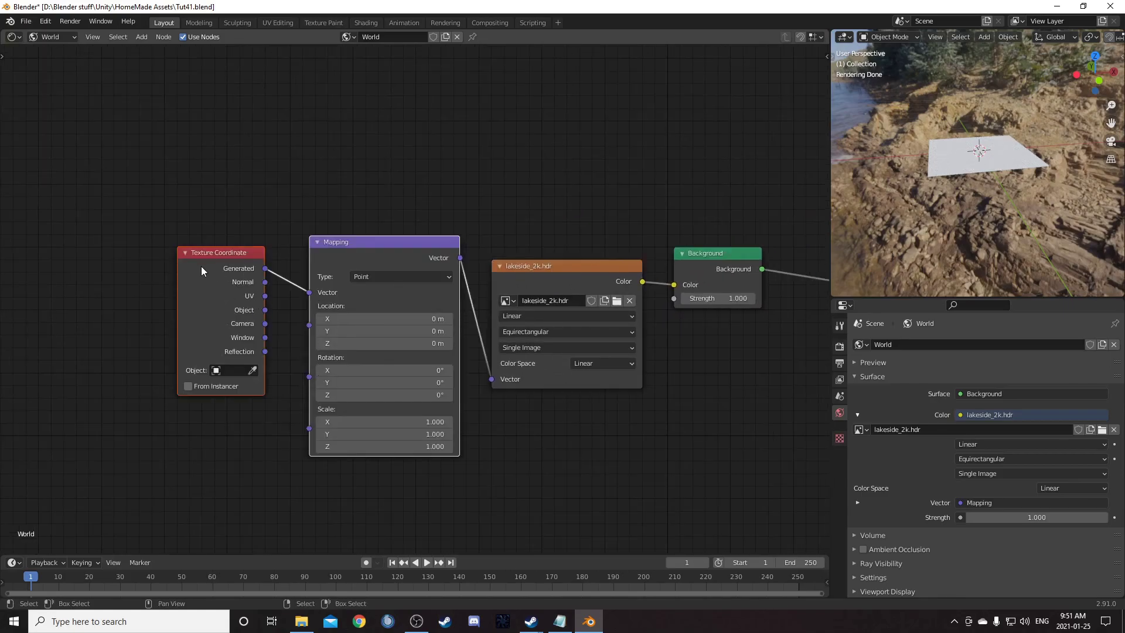
{"action": "left_click_drag", "start_coordinate": [201, 266], "coordinate": [167, 259]}
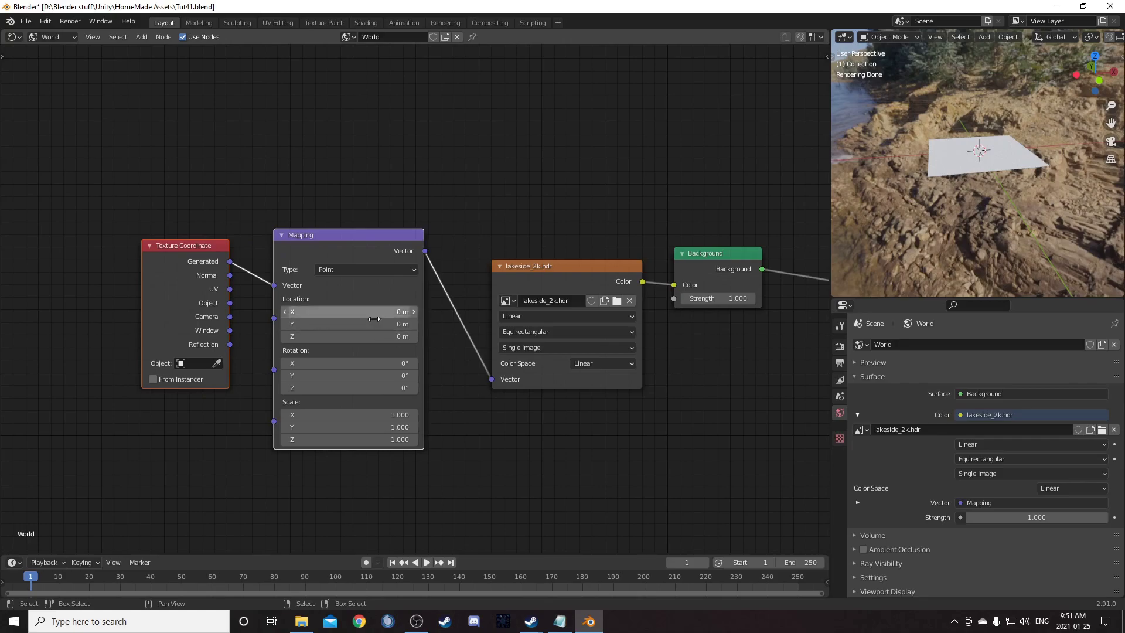
{"action": "scroll", "coordinate": [413, 329], "scroll_direction": "up", "scroll_amount": 1}
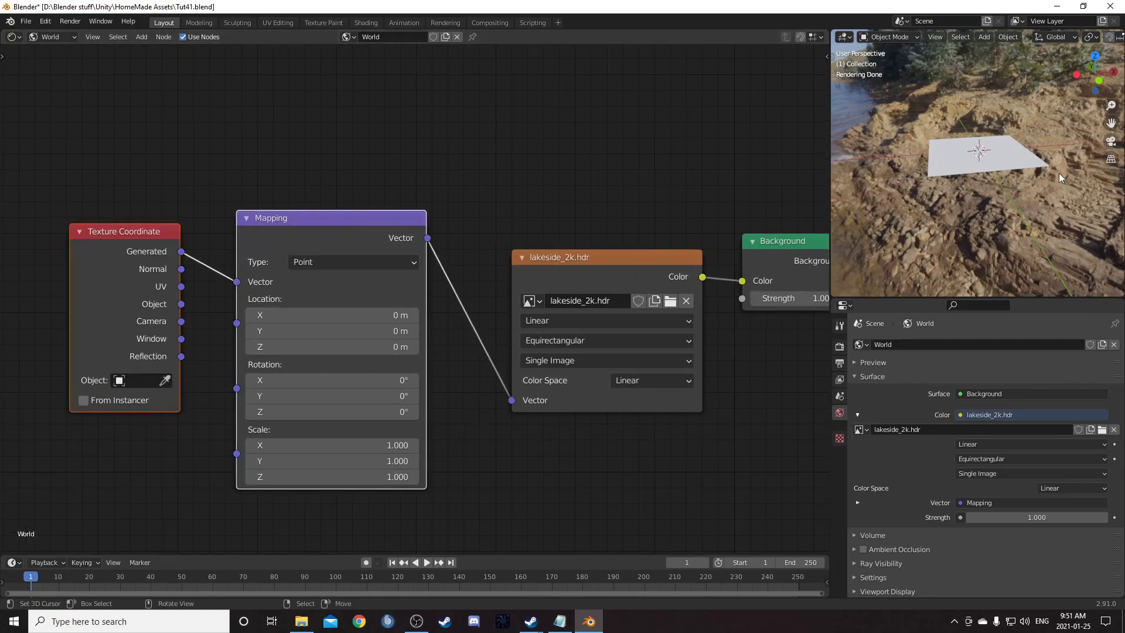
Step: Set the Z location of the world's Mapping node to 0.02 m
{"action": "middle_click_drag", "start_coordinate": [1059, 173], "coordinate": [1051, 149]}
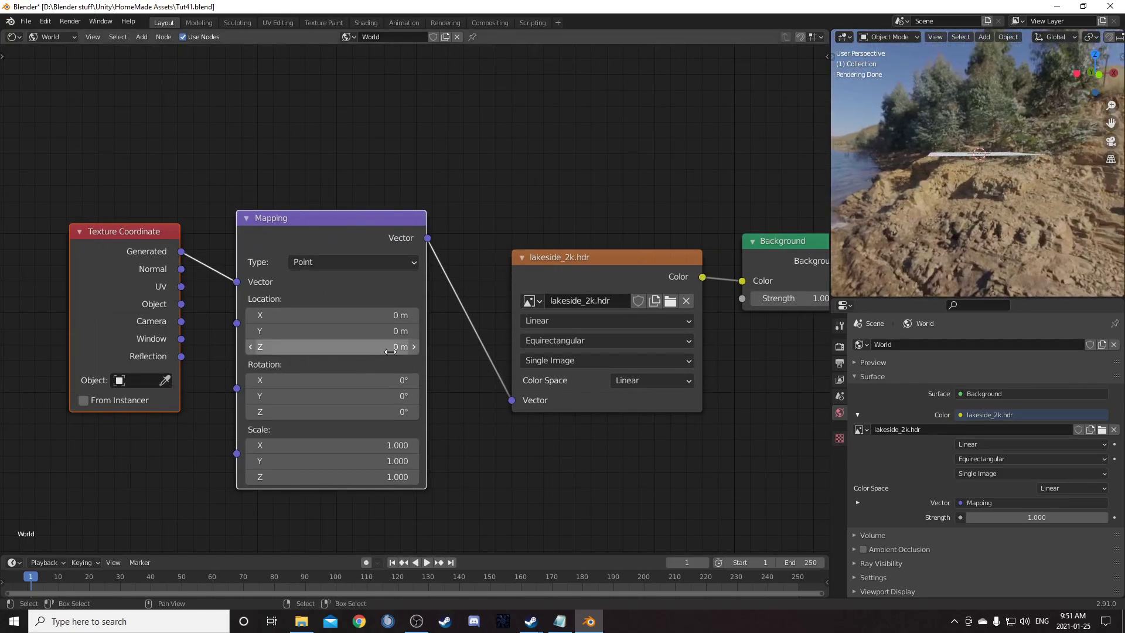
{"action": "left_click", "coordinate": [416, 346]}
{"action": "left_click", "coordinate": [415, 347]}
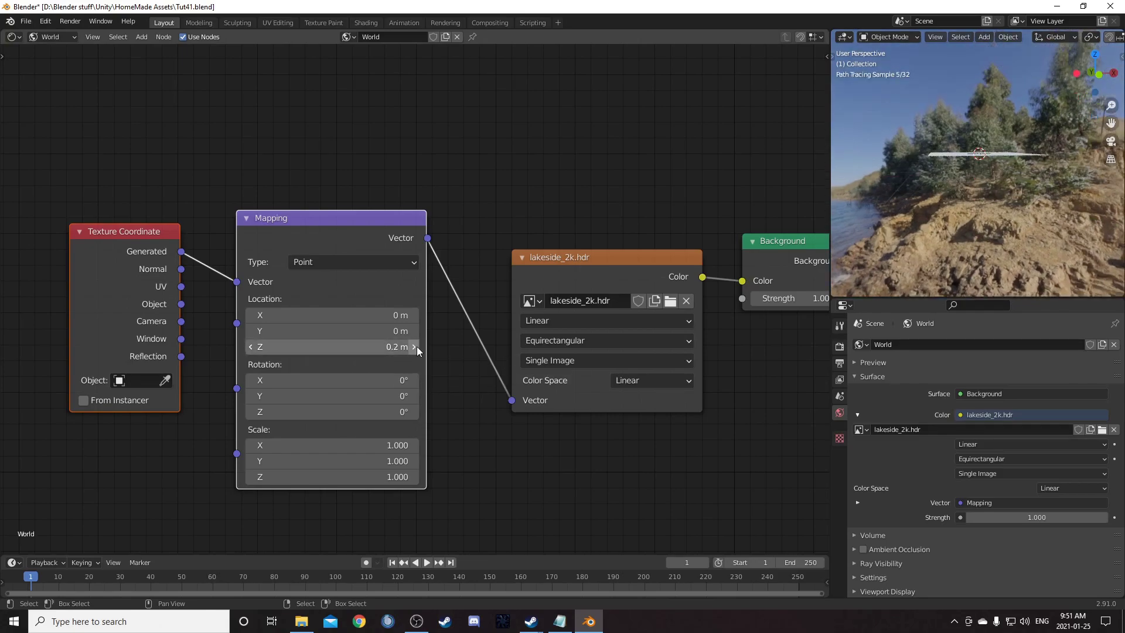
{"action": "left_click", "coordinate": [360, 347]}
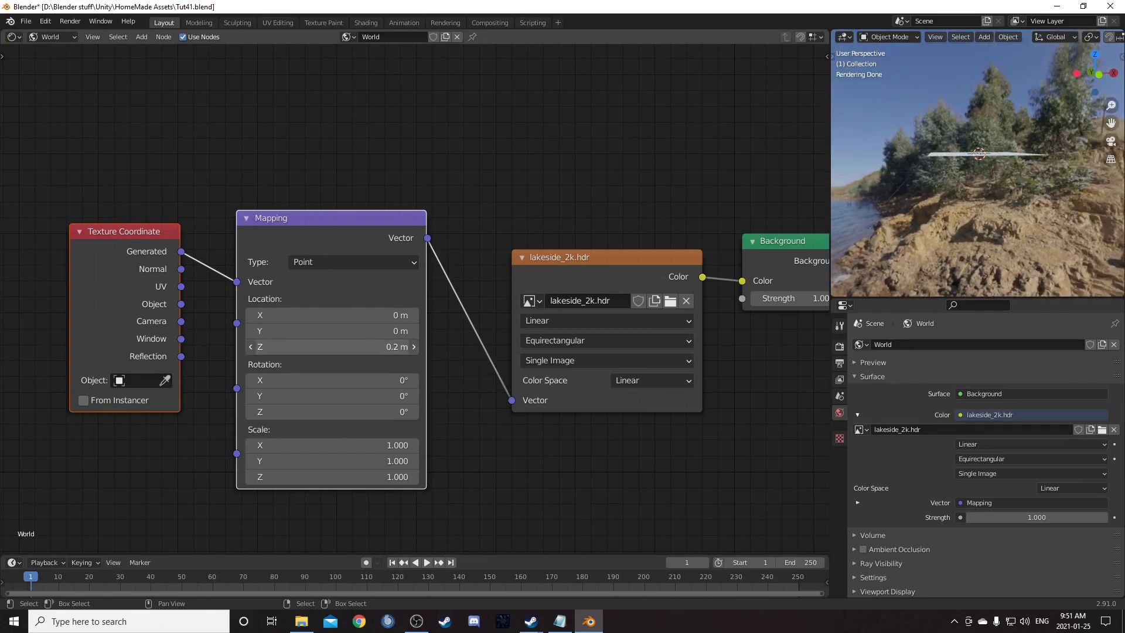
{"action": "type", "text": ".02"}
{"action": "key", "text": "Return"}
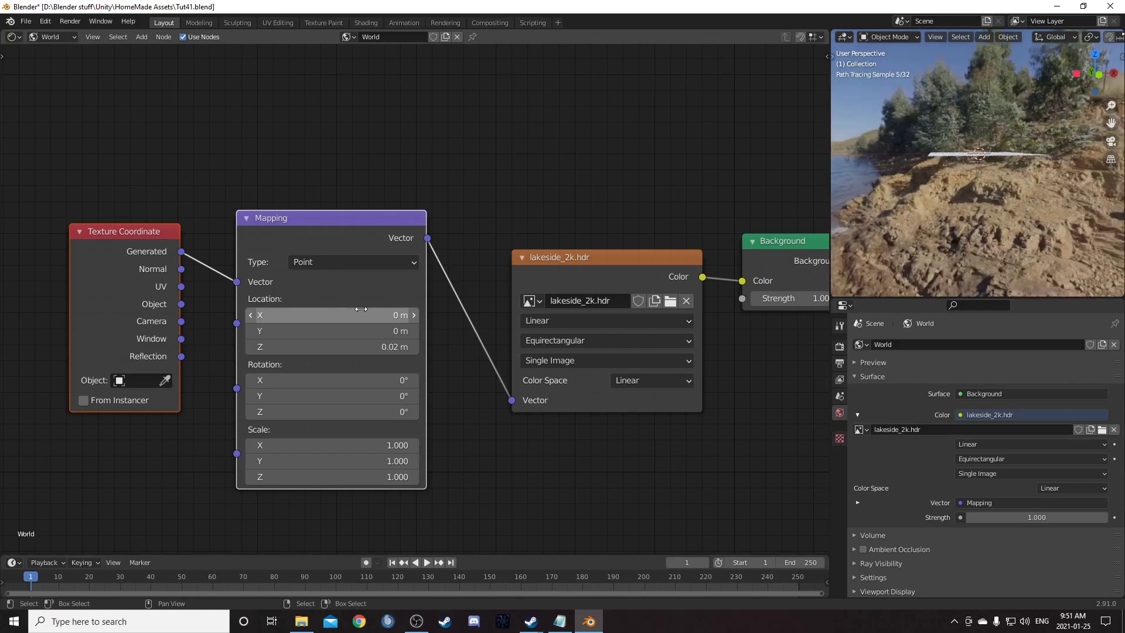
{"action": "middle_click_drag", "start_coordinate": [955, 187], "coordinate": [1011, 163]}
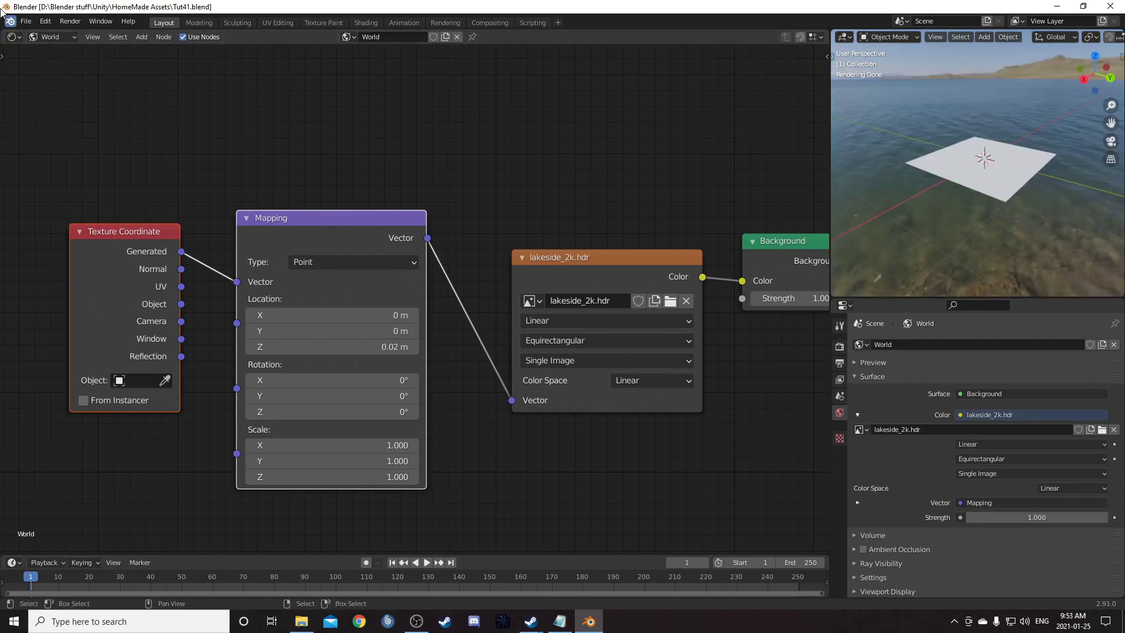
Step: Return the shader editor to object shading and select the plane to show its material nodes
{"action": "left_click", "coordinate": [55, 39]}
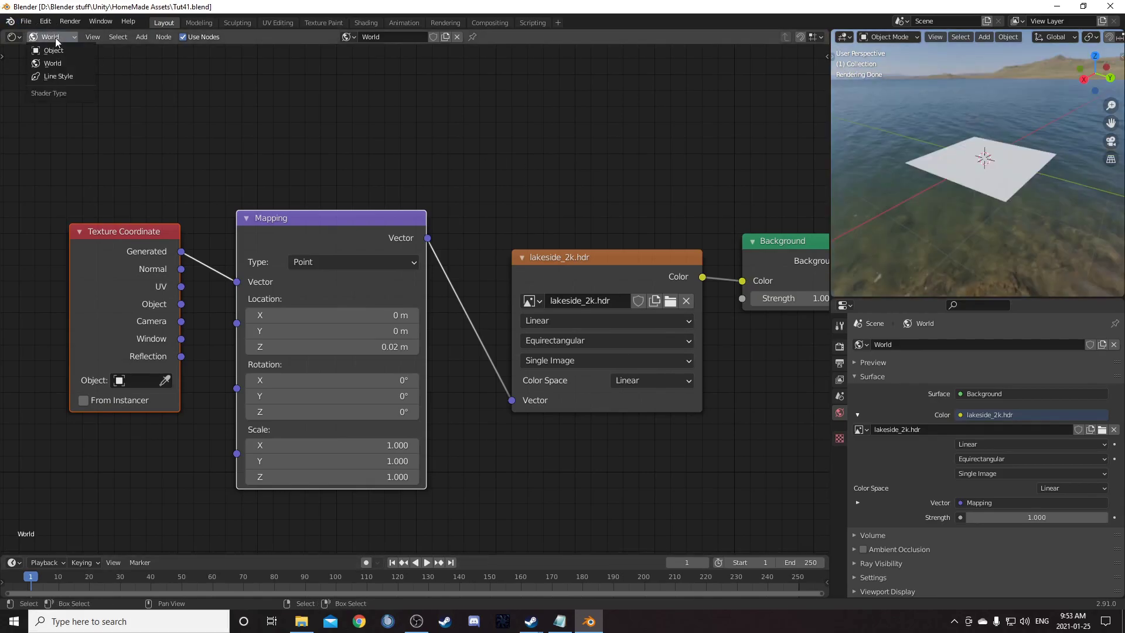
{"action": "left_click", "coordinate": [58, 51]}
{"action": "right_click", "coordinate": [960, 173]}
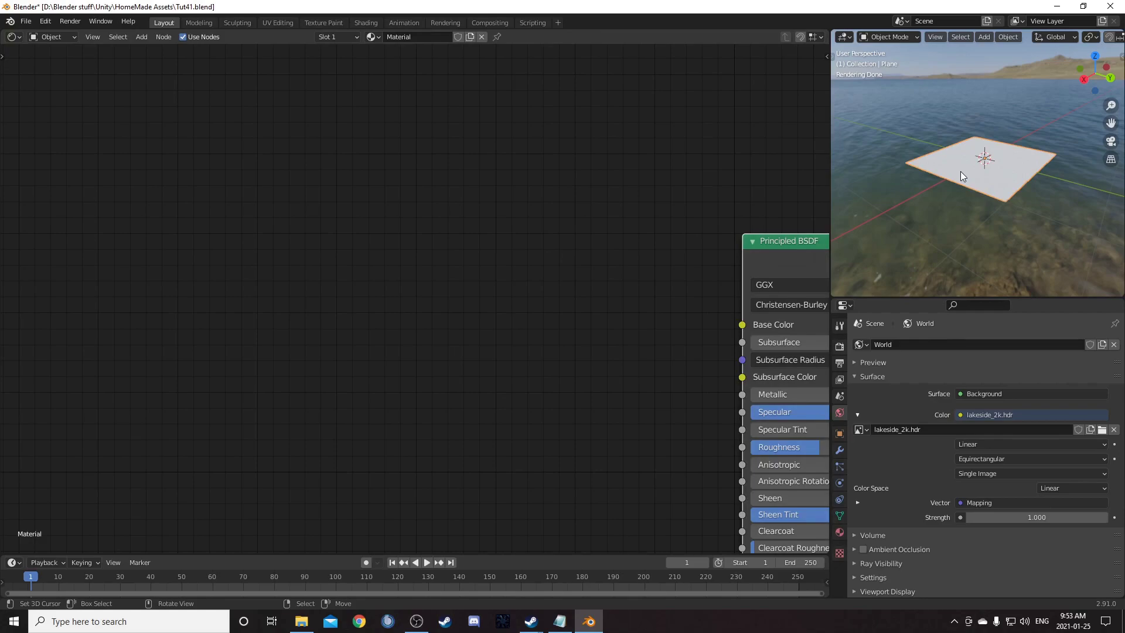
{"action": "middle_click_drag", "start_coordinate": [550, 359], "coordinate": [430, 372]}
{"action": "middle_click_drag", "start_coordinate": [578, 334], "coordinate": [294, 244]}
{"action": "middle_click_drag", "start_coordinate": [382, 269], "coordinate": [448, 285]}
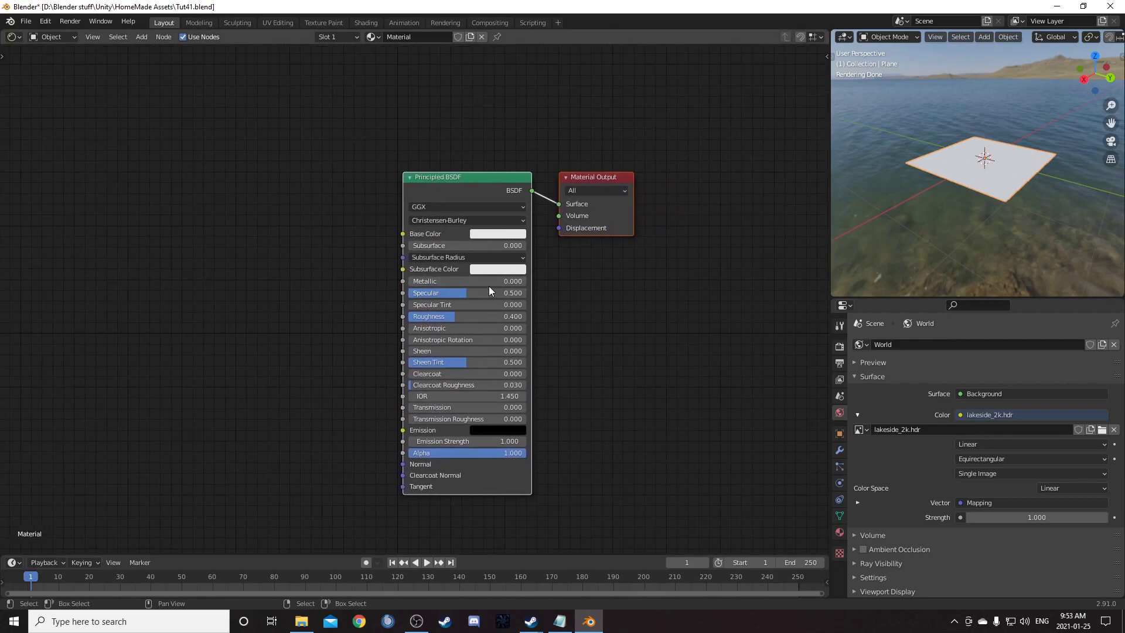
Step: Set the Cycles subdivision dicing rate for renders to 4 px
{"action": "left_click", "coordinate": [839, 346]}
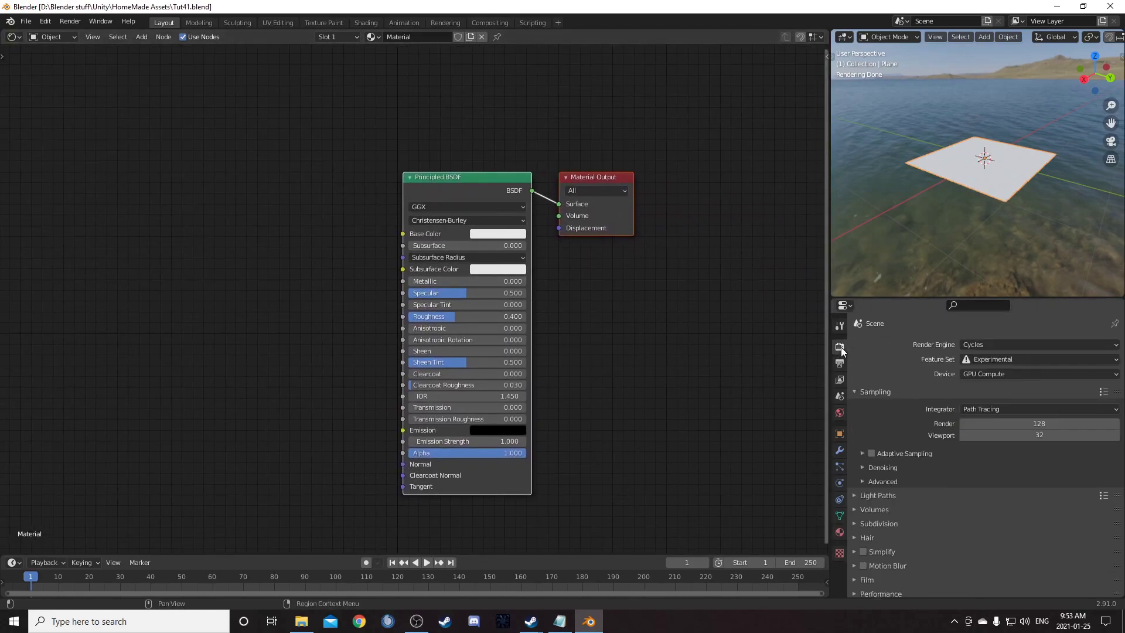
{"action": "scroll", "coordinate": [902, 528], "scroll_direction": "down", "scroll_amount": 3}
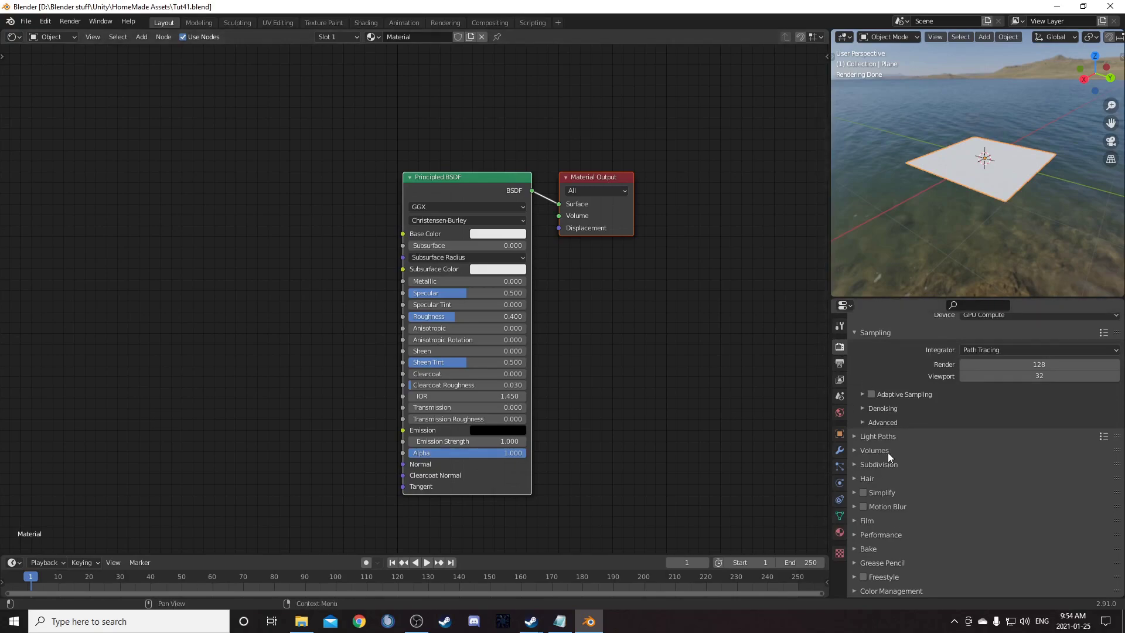
{"action": "left_click", "coordinate": [856, 464]}
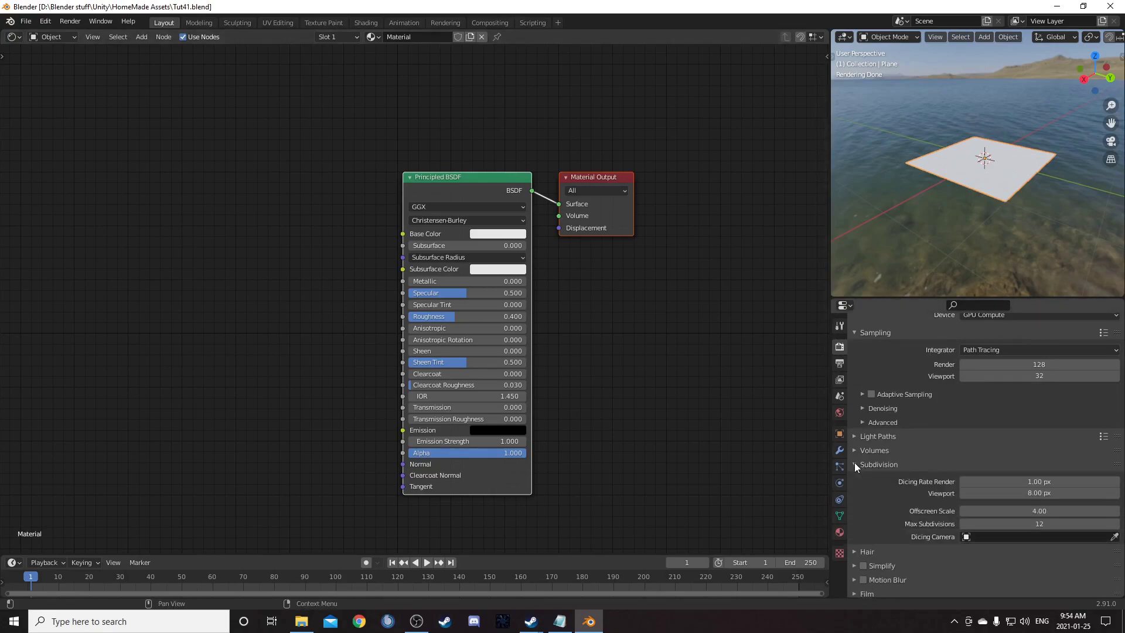
{"action": "left_click", "coordinate": [1014, 481]}
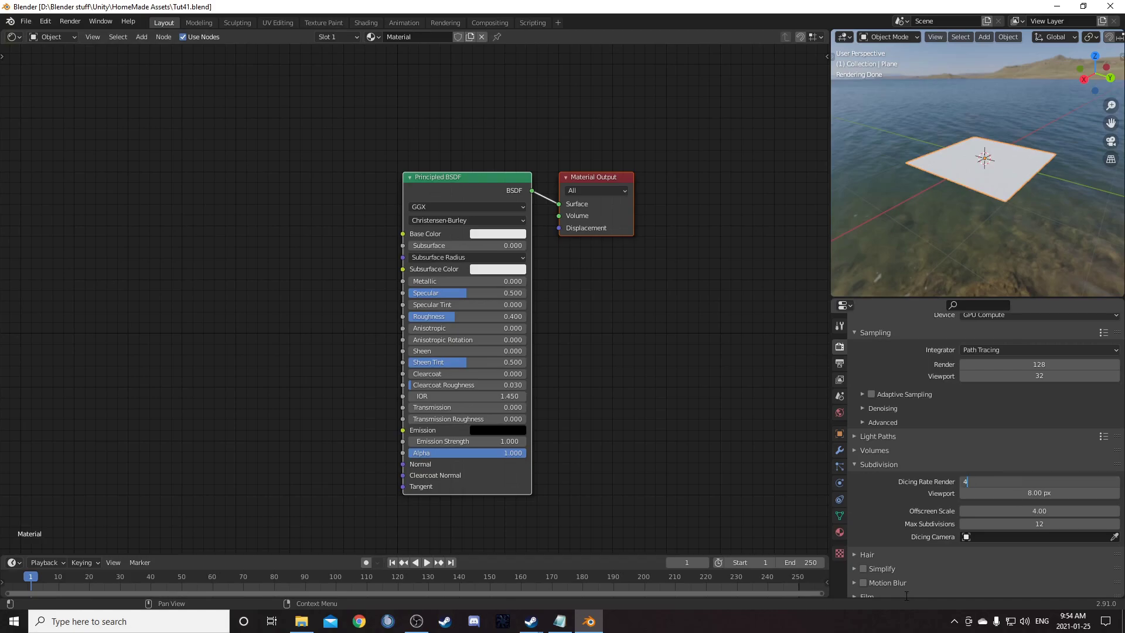
{"action": "type", "text": "4"}
{"action": "key", "text": "Return"}
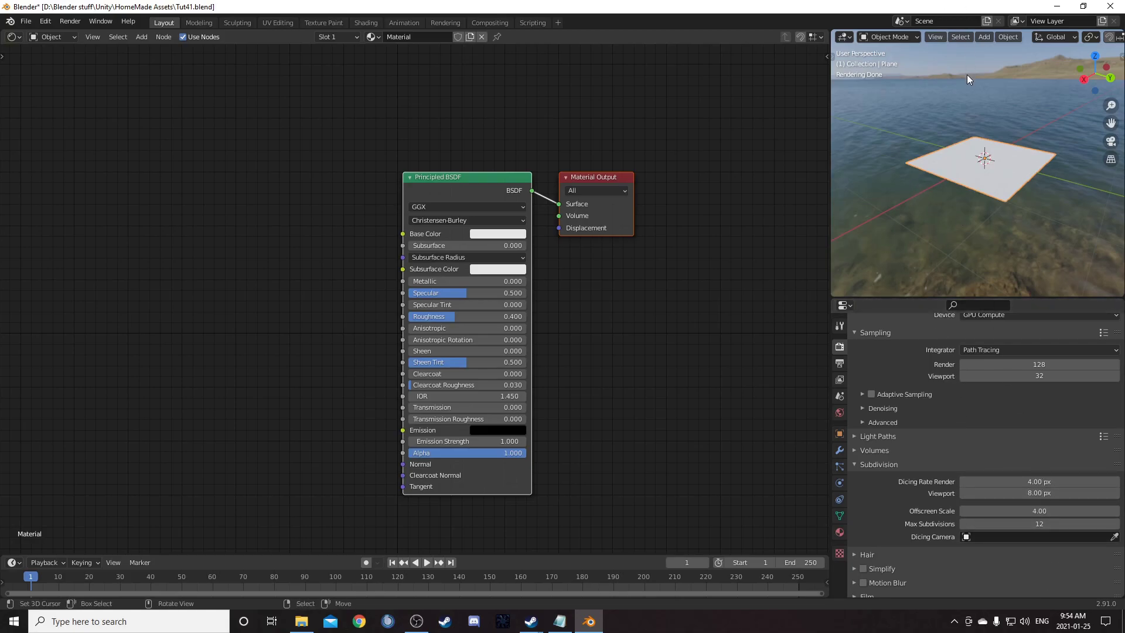
Step: Move the Principled BSDF node well above the Material Output to free space for the displacement nodes
{"action": "scroll", "coordinate": [957, 190], "scroll_direction": "up", "scroll_amount": 3}
{"action": "middle_click_drag", "start_coordinate": [957, 190], "coordinate": [997, 201]}
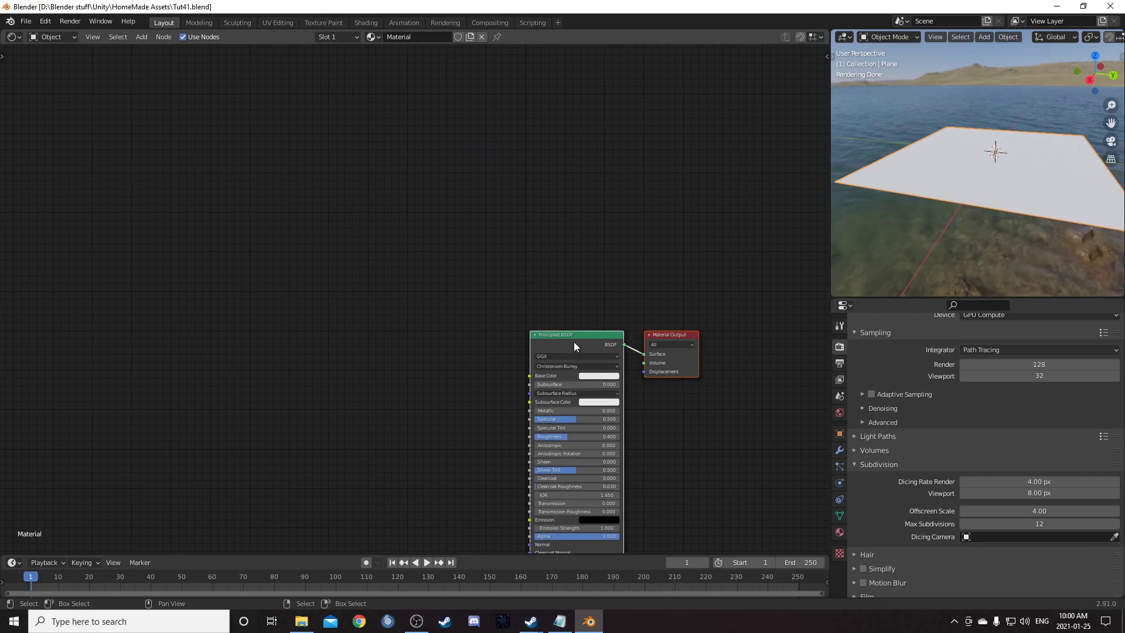
{"action": "left_click", "coordinate": [574, 343]}
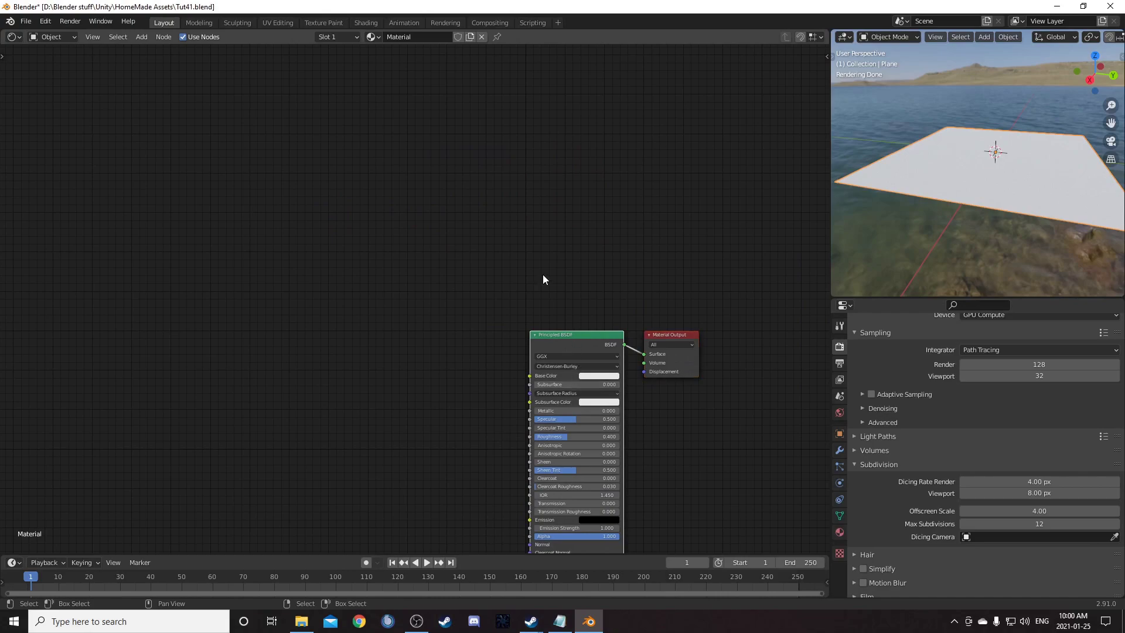
{"action": "left_click_drag", "start_coordinate": [586, 340], "coordinate": [471, 476]}
{"action": "scroll", "coordinate": [457, 437], "scroll_direction": "up", "scroll_amount": 2}
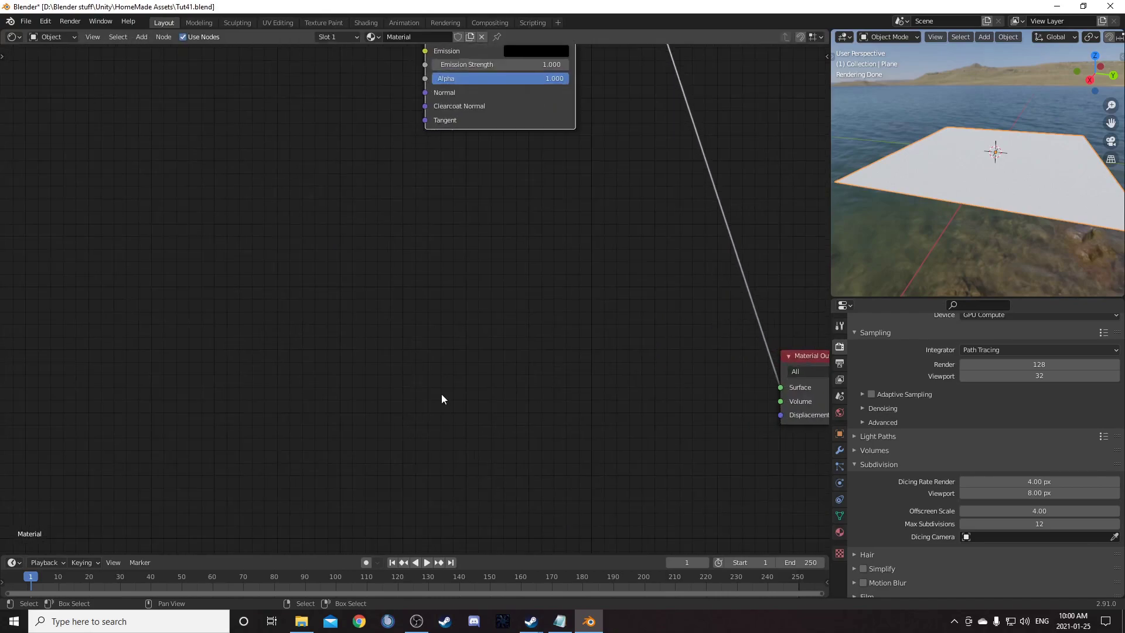
Step: Add a Voronoi Texture with Mapping and Texture Coordinate nodes, and feed the mapping from the Object coordinates
{"action": "key", "text": "shift+a"}
{"action": "left_click", "coordinate": [459, 265]}
{"action": "type", "text": "vor"}
{"action": "key", "text": "Return"}
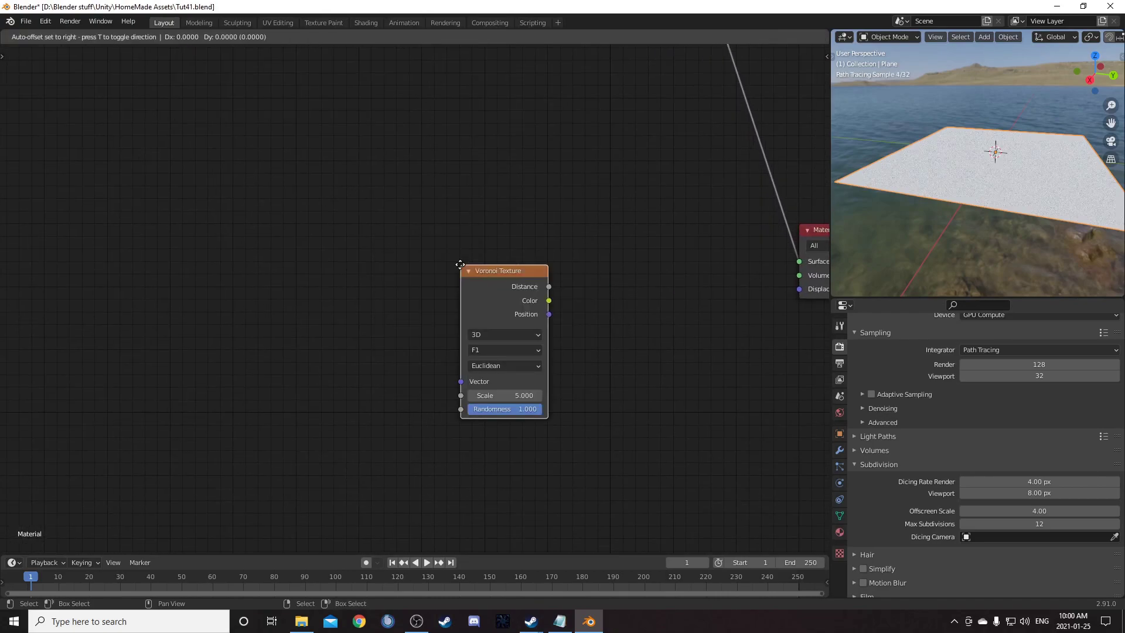
{"action": "left_click", "coordinate": [451, 261]}
{"action": "key", "text": "ctrl+t"}
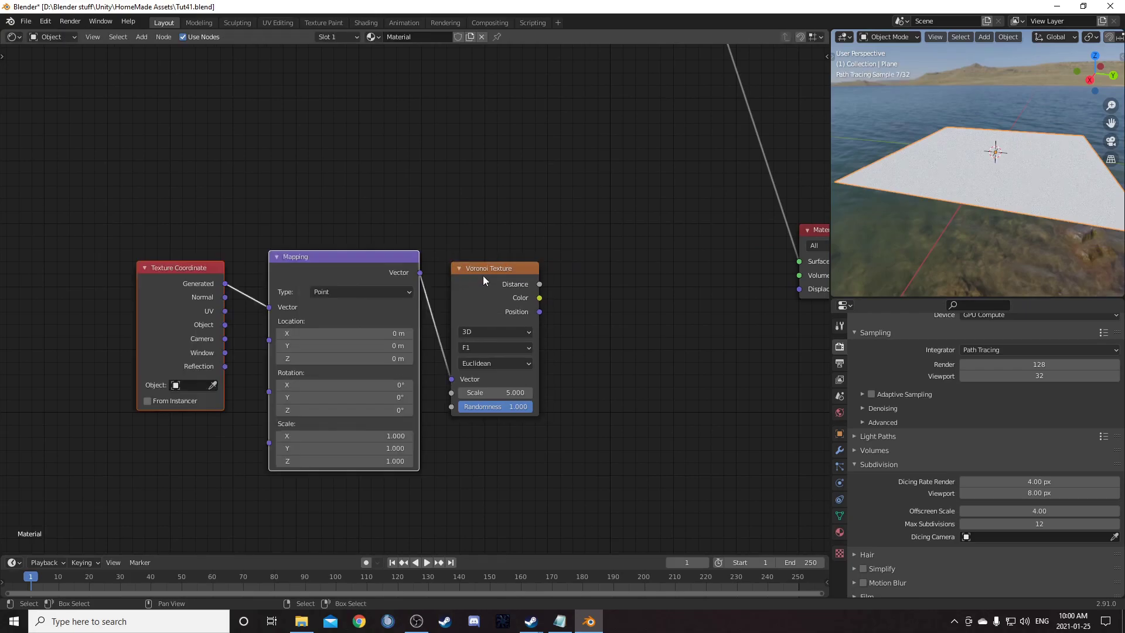
{"action": "middle_click_drag", "start_coordinate": [430, 231], "coordinate": [489, 224]}
{"action": "left_click_drag", "start_coordinate": [284, 317], "coordinate": [333, 299]}
Step: Add a Displacement node between the Voronoi Texture and the Material Output
{"action": "scroll", "coordinate": [400, 293], "scroll_direction": "down", "scroll_amount": 5}
{"action": "middle_click_drag", "start_coordinate": [565, 324], "coordinate": [403, 275]}
{"action": "key", "text": "shift+a"}
{"action": "left_click", "coordinate": [465, 267]}
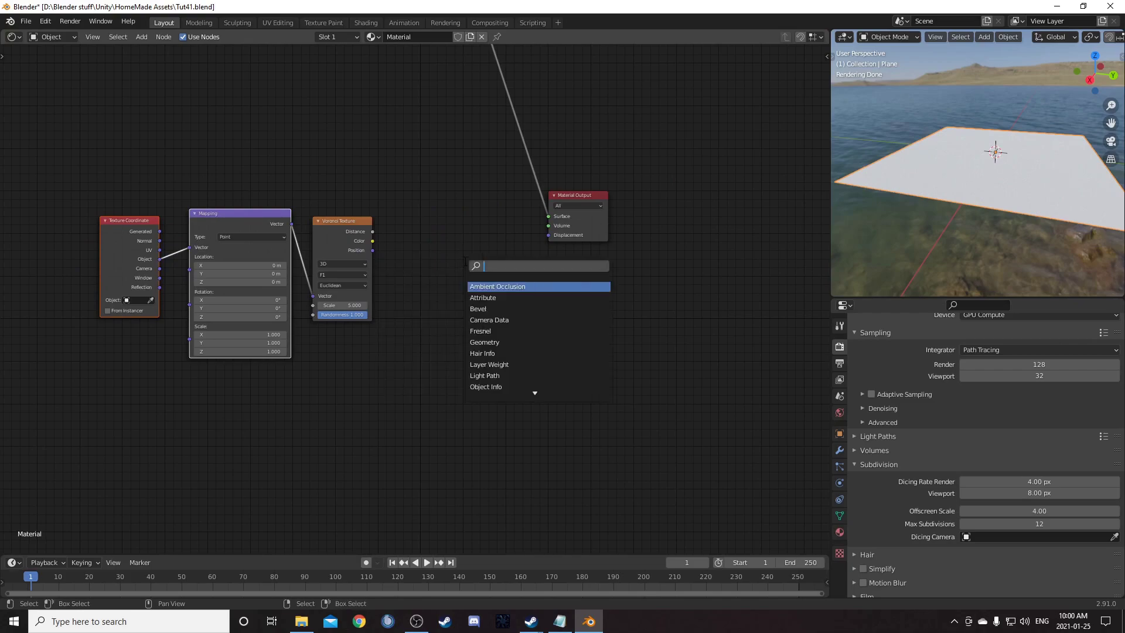
{"action": "type", "text": "disp"}
{"action": "key", "text": "Return"}
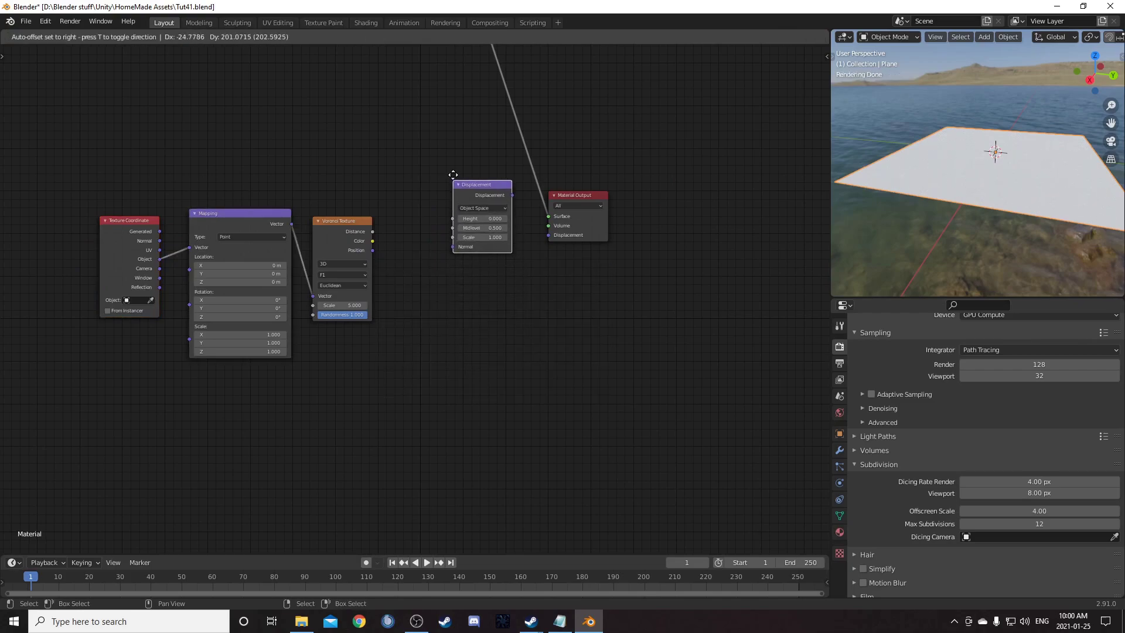
{"action": "left_click", "coordinate": [430, 189]}
Step: Connect the Voronoi Color to the Displacement node's Scale, and its output to the Material Output's Displacement
{"action": "left_click_drag", "start_coordinate": [373, 240], "coordinate": [442, 251]}
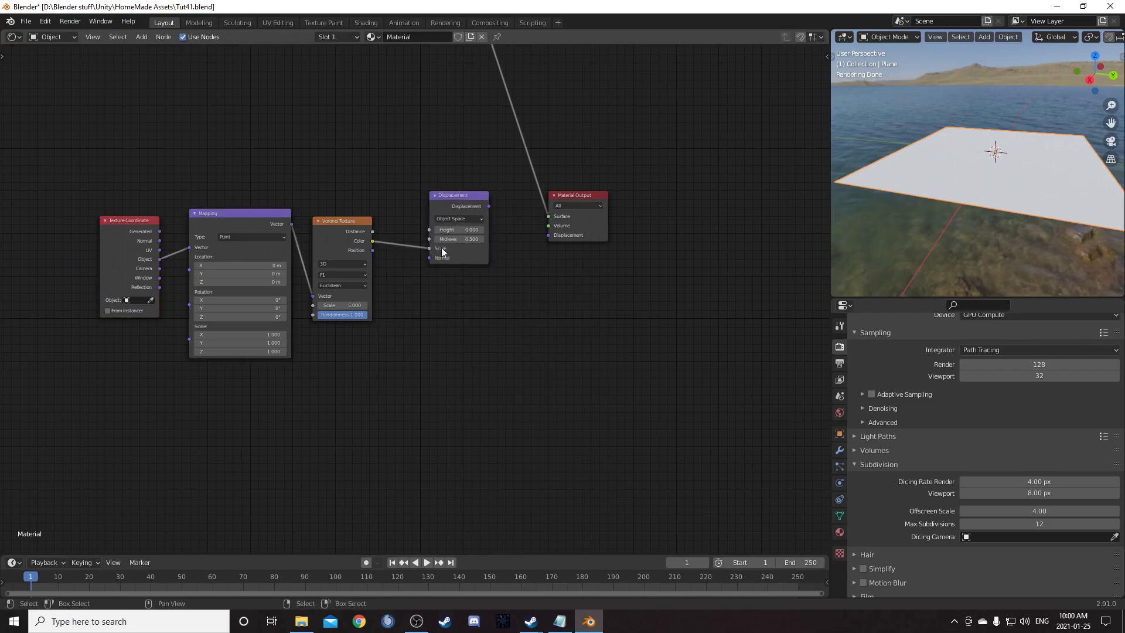
{"action": "left_click_drag", "start_coordinate": [489, 206], "coordinate": [548, 235]}
{"action": "mouse_move", "coordinate": [989, 193]}
{"action": "middle_mouse_down"}
{"action": "mouse_move", "coordinate": [1011, 214]}
{"action": "mouse_move", "coordinate": [1003, 198]}
{"action": "mouse_move", "coordinate": [984, 210]}
{"action": "middle_mouse_up"}
{"action": "scroll", "coordinate": [996, 197], "scroll_direction": "up", "scroll_amount": 5}
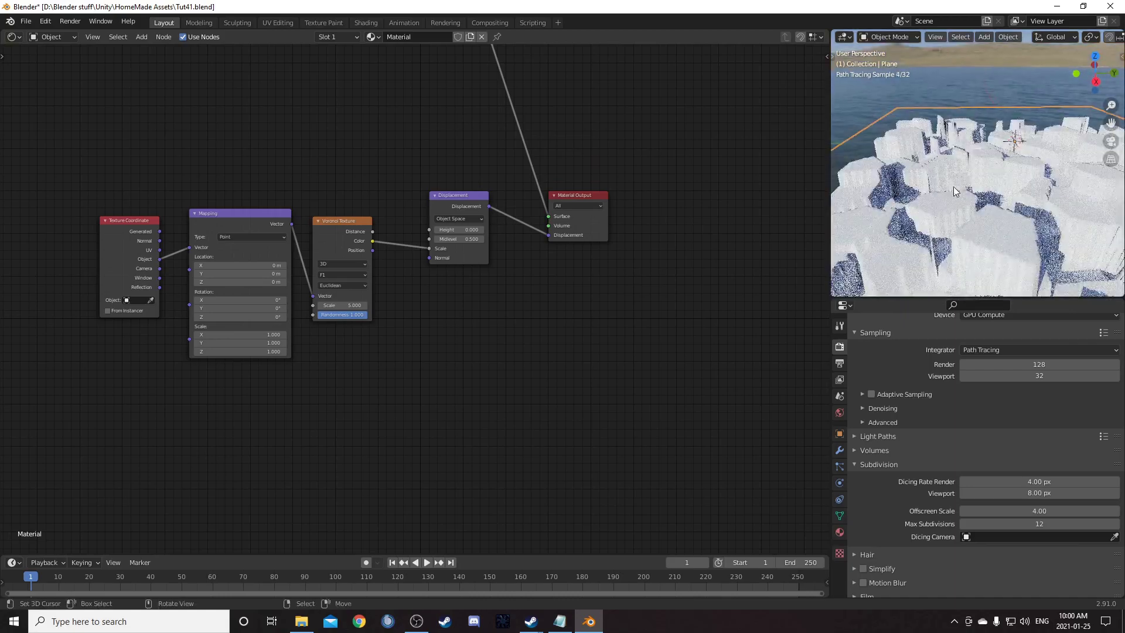
Step: Move the Displacement node below the Material Output and preview the Voronoi Texture's Color through a Viewer node
{"action": "left_click_drag", "start_coordinate": [474, 205], "coordinate": [476, 291]}
{"action": "left_click", "coordinate": [369, 209], "text": "ctrl+shift"}
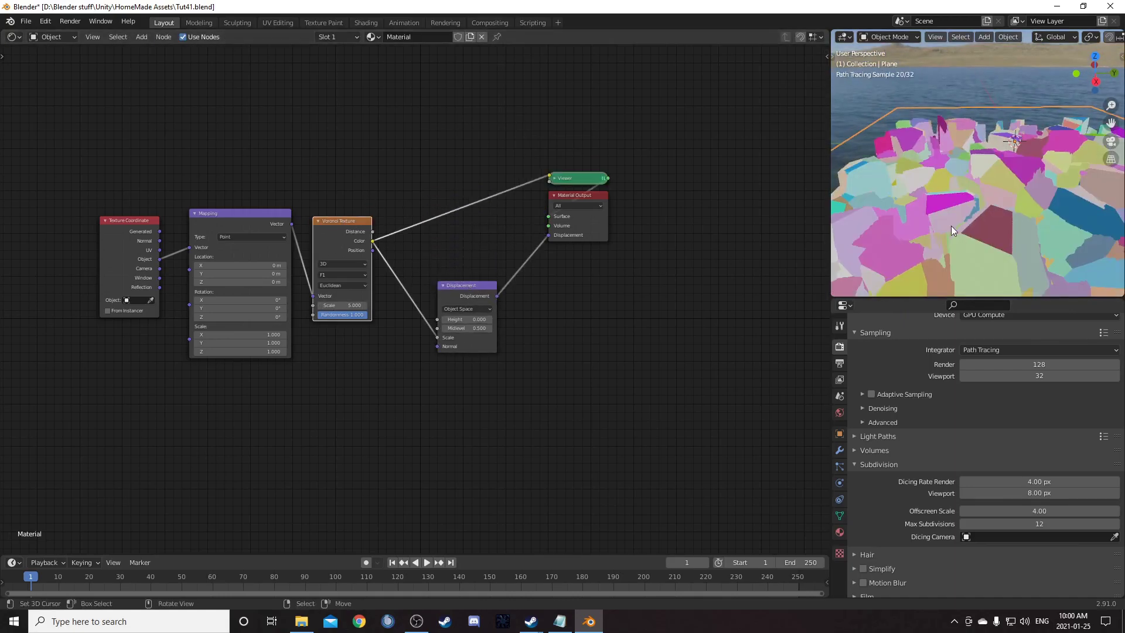
{"action": "middle_click_drag", "start_coordinate": [951, 227], "coordinate": [977, 217]}
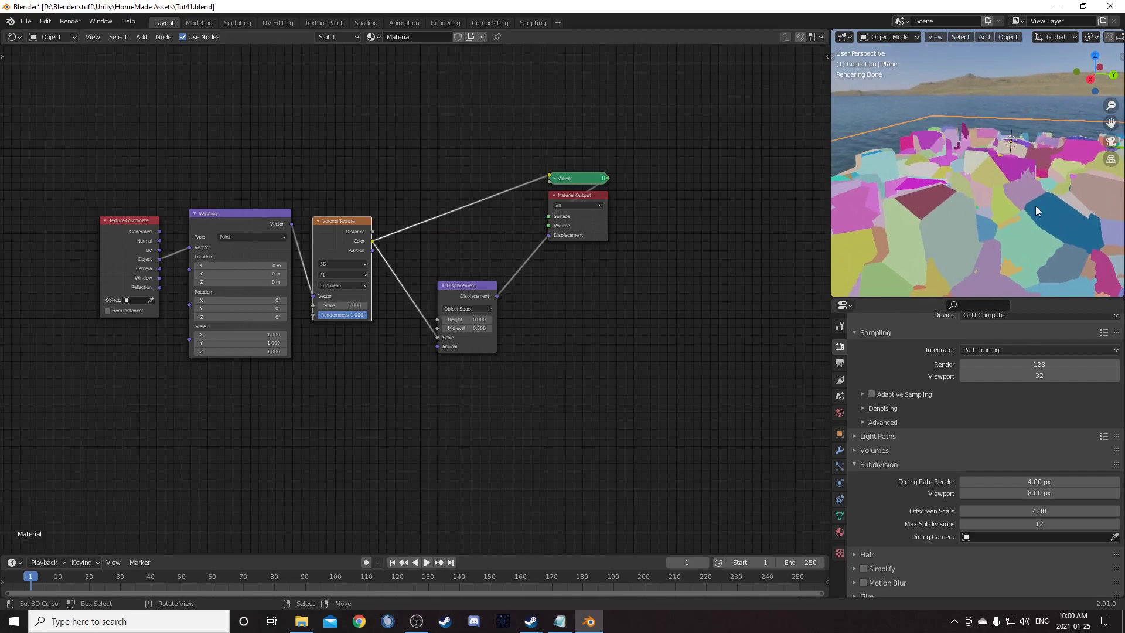
Step: Insert a ColorRamp node between the Voronoi Texture's Color output and the Viewer node
{"action": "key", "text": "shift+a"}
{"action": "left_click", "coordinate": [561, 374]}
{"action": "type", "text": "color"}
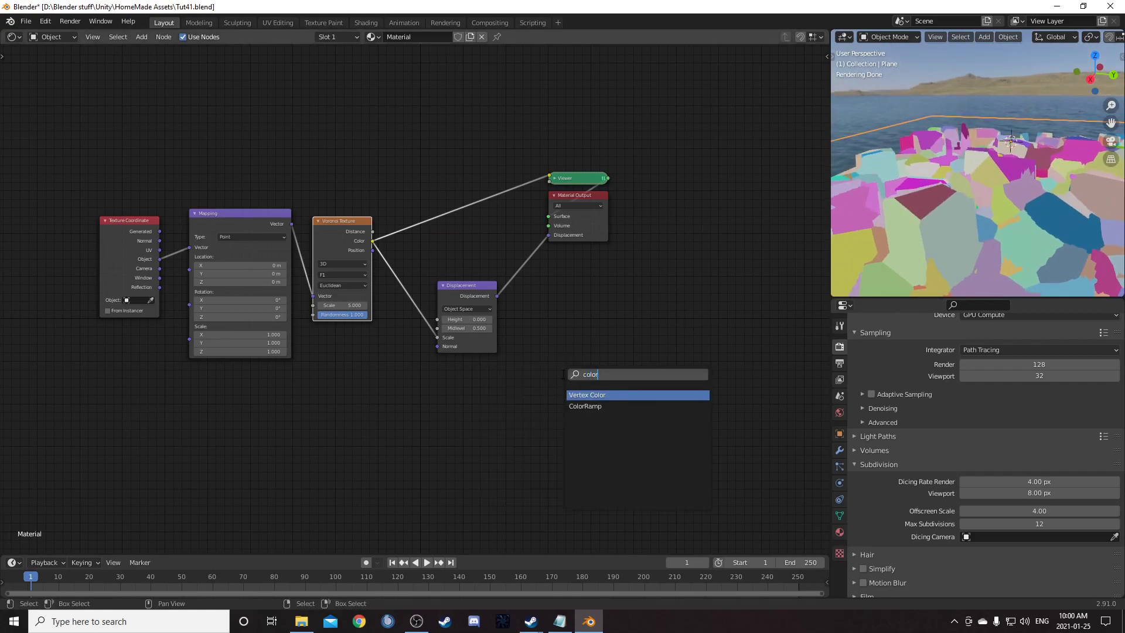
{"action": "key", "text": "Down"}
{"action": "key", "text": "Return"}
{"action": "left_click", "coordinate": [414, 158]}
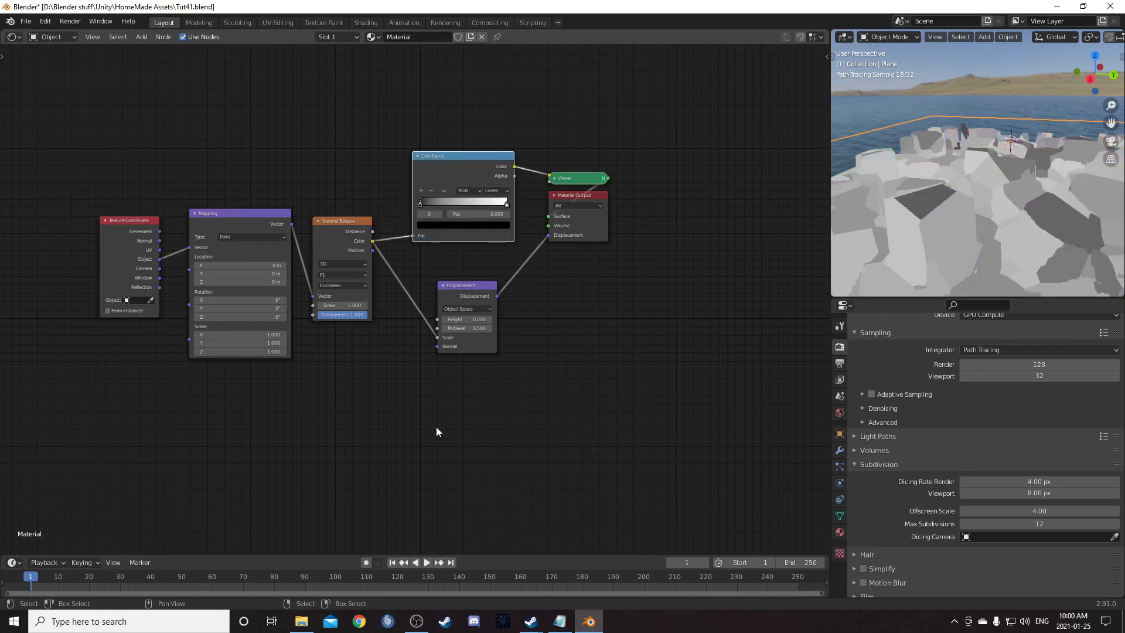
{"action": "scroll", "coordinate": [460, 356], "scroll_direction": "up", "scroll_amount": 2}
{"action": "middle_click_drag", "start_coordinate": [446, 352], "coordinate": [382, 396]}
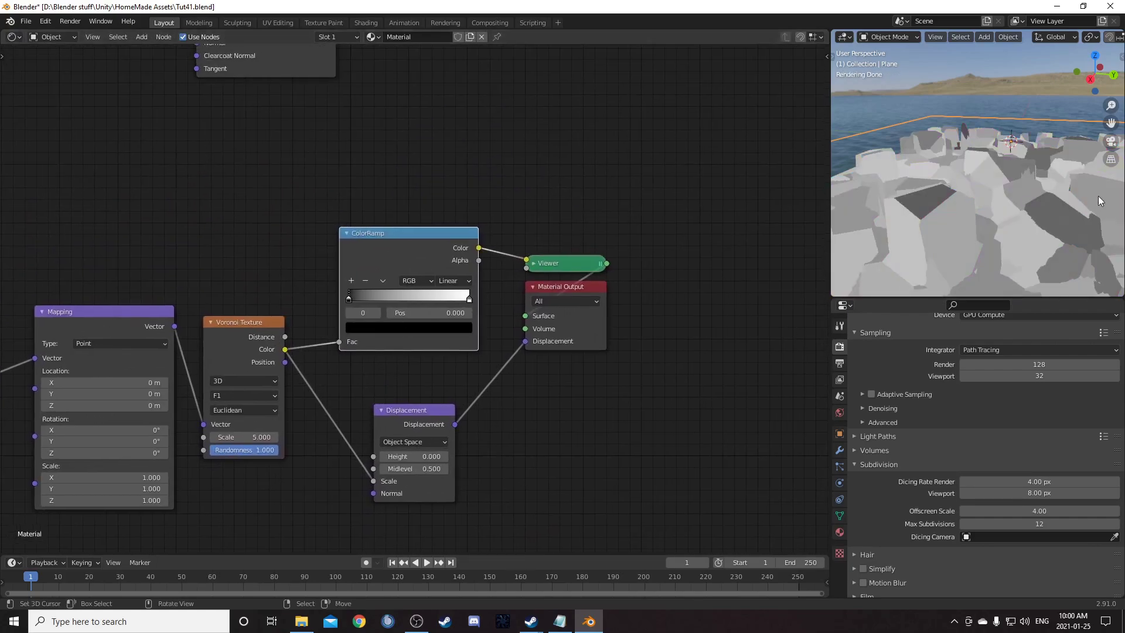
Step: Detach the ColorRamp from between the Voronoi Texture and the Viewer and delete it, keeping the Color link to the Viewer
{"action": "middle_click_drag", "start_coordinate": [410, 460], "coordinate": [378, 444]}
{"action": "left_click_drag", "start_coordinate": [372, 227], "coordinate": [384, 118]}
{"action": "middle_click_drag", "start_coordinate": [307, 436], "coordinate": [290, 411]}
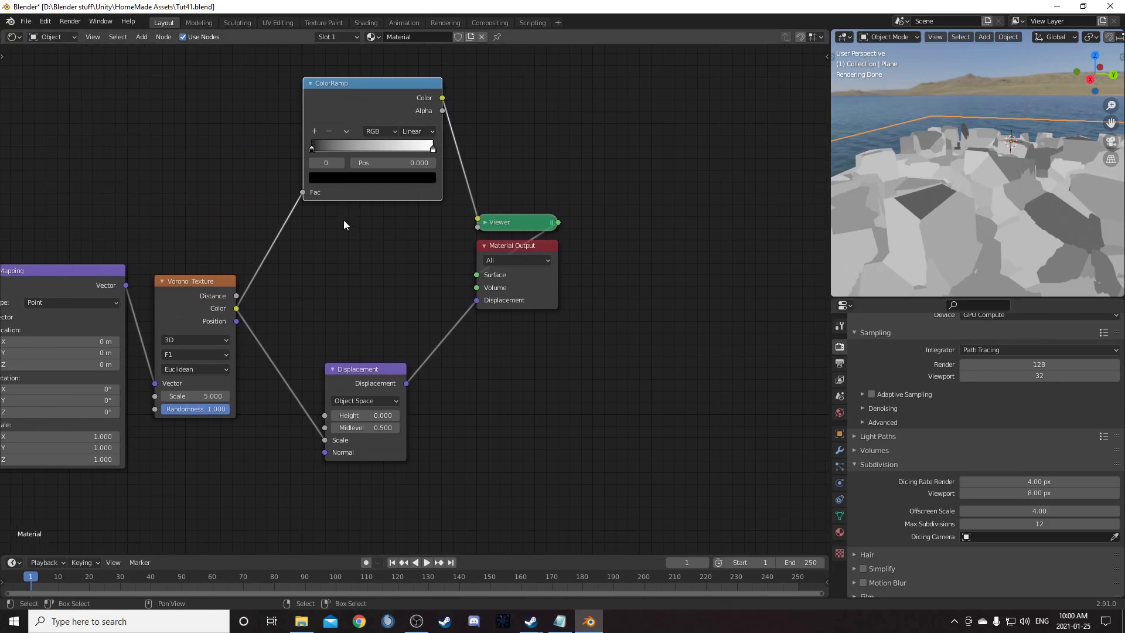
{"action": "left_click_drag", "start_coordinate": [370, 87], "coordinate": [770, 137], "text": "alt"}
{"action": "key", "text": "x"}
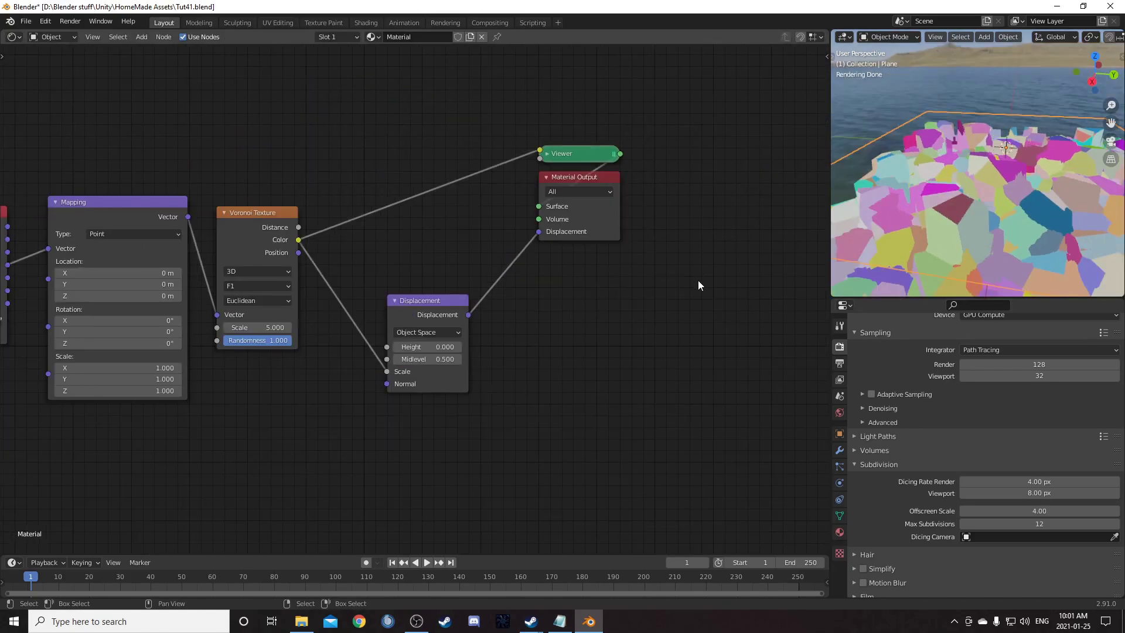
Step: Preview the Displacement node's output on the plane through the Viewer node
{"action": "middle_click_drag", "start_coordinate": [632, 268], "coordinate": [648, 244]}
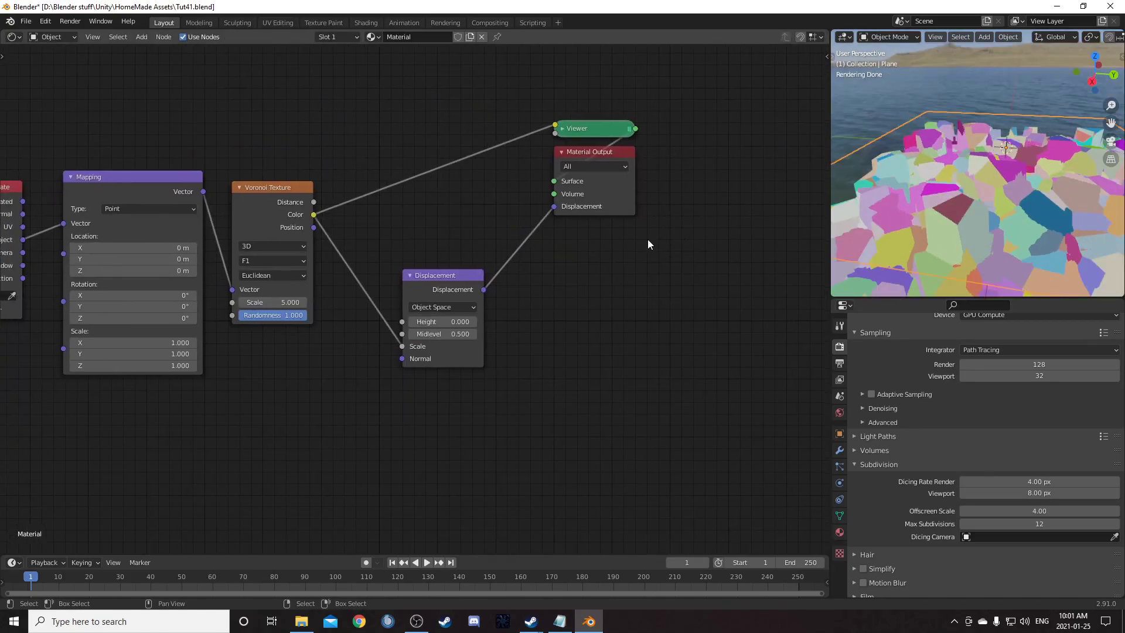
{"action": "left_click", "coordinate": [434, 287], "text": "ctrl+shift"}
{"action": "mouse_move", "coordinate": [895, 216]}
{"action": "middle_mouse_down"}
{"action": "mouse_move", "coordinate": [925, 202]}
{"action": "mouse_move", "coordinate": [965, 205]}
{"action": "mouse_move", "coordinate": [919, 202]}
{"action": "middle_mouse_up"}
{"action": "middle_click_drag", "start_coordinate": [317, 276], "coordinate": [407, 244]}
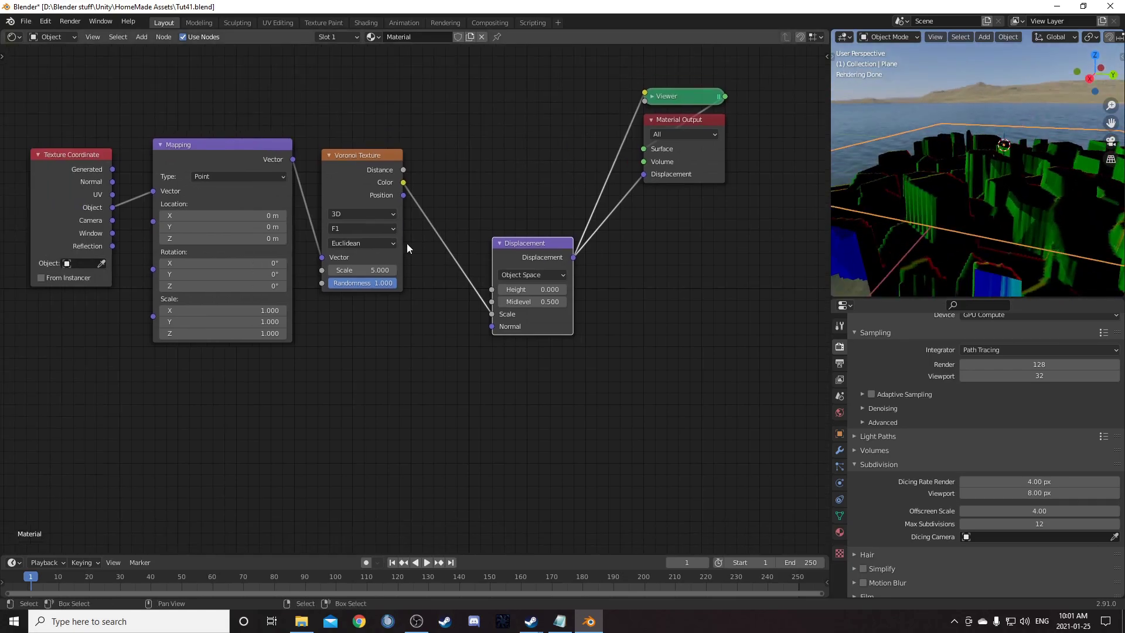
Step: Switch the Voronoi Texture's feature output to Smooth F1 and set its Smoothness to 0.2
{"action": "left_click", "coordinate": [356, 232]}
{"action": "left_click", "coordinate": [368, 264]}
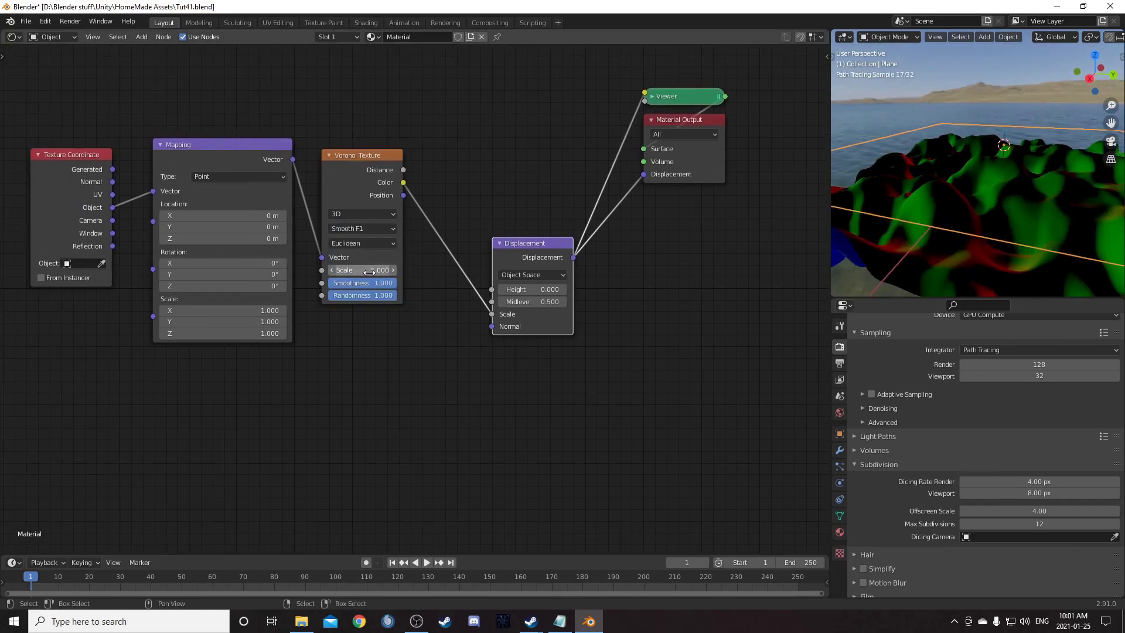
{"action": "left_click_drag", "start_coordinate": [369, 284], "coordinate": [310, 283]}
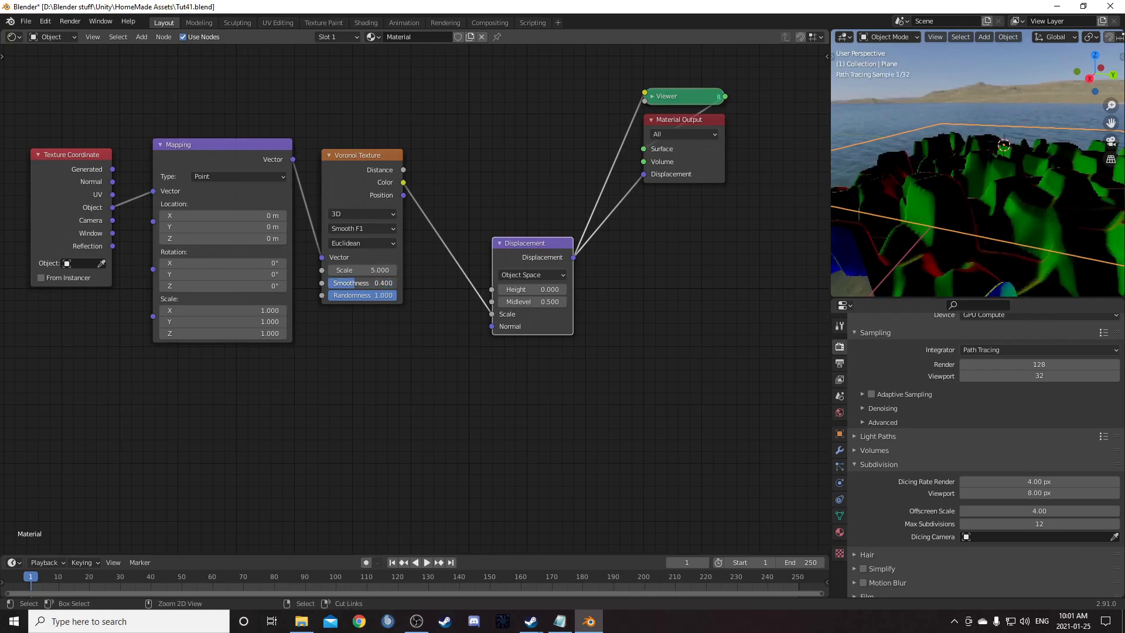
{"action": "left_click_drag", "start_coordinate": [344, 283], "coordinate": [358, 283]}
{"action": "scroll", "coordinate": [983, 180], "scroll_direction": "up", "scroll_amount": 5}
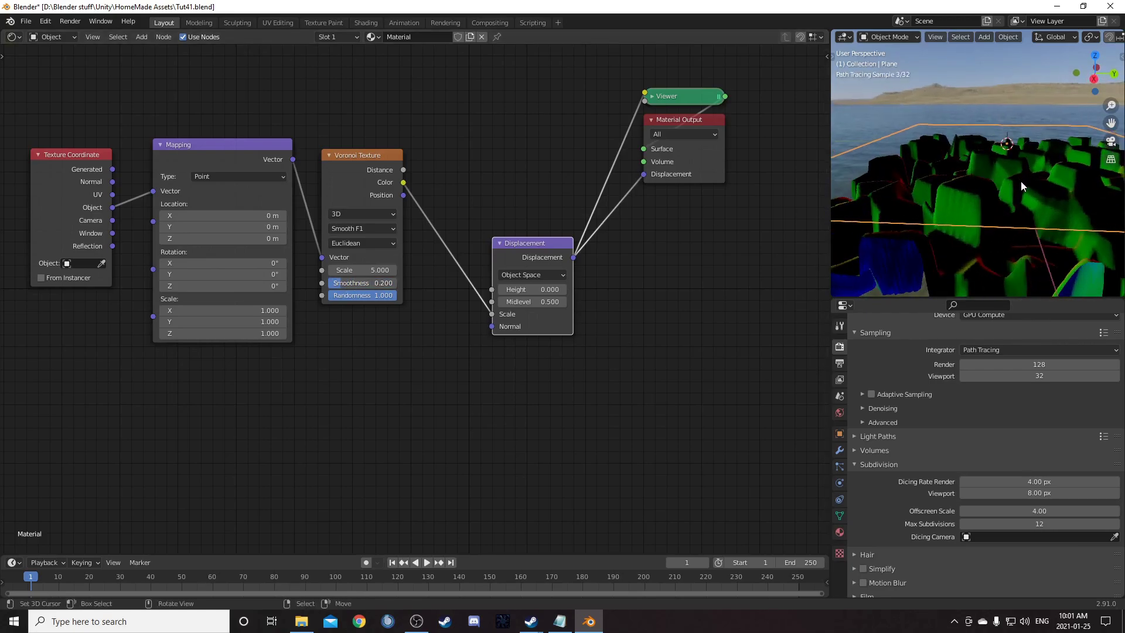
{"action": "middle_click_drag", "start_coordinate": [986, 223], "coordinate": [1030, 209]}
Step: Move the Displacement node up beside the Voronoi Texture and connect the Voronoi Distance to its Height
{"action": "middle_click_drag", "start_coordinate": [515, 282], "coordinate": [423, 364]}
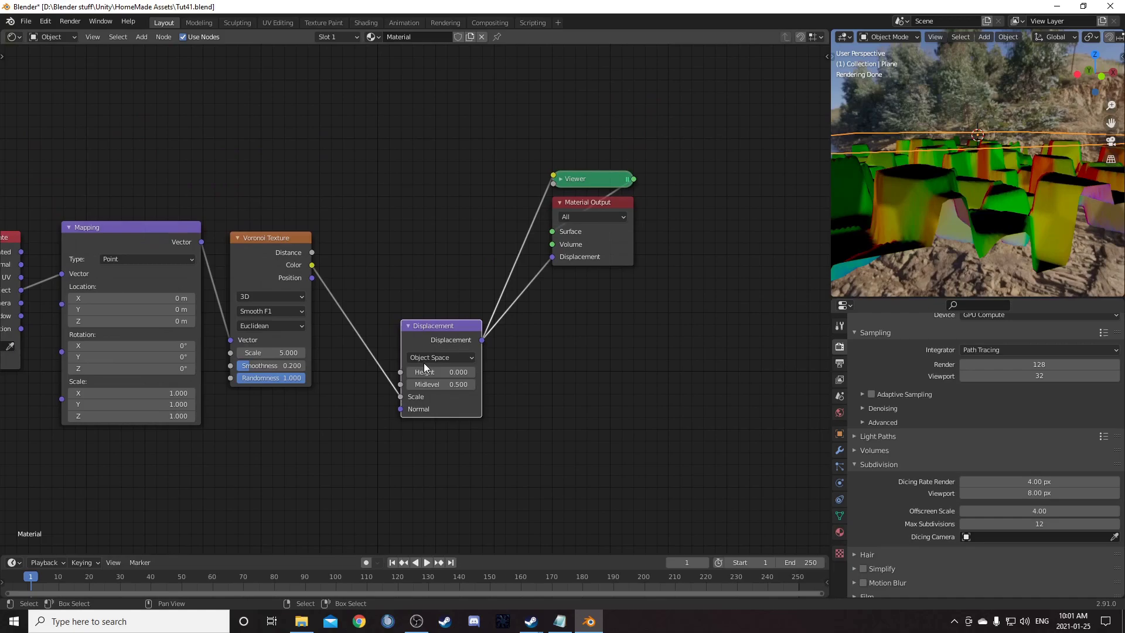
{"action": "left_click_drag", "start_coordinate": [417, 326], "coordinate": [433, 220]}
{"action": "left_click_drag", "start_coordinate": [311, 254], "coordinate": [416, 266]}
{"action": "middle_click_drag", "start_coordinate": [1066, 199], "coordinate": [995, 209]}
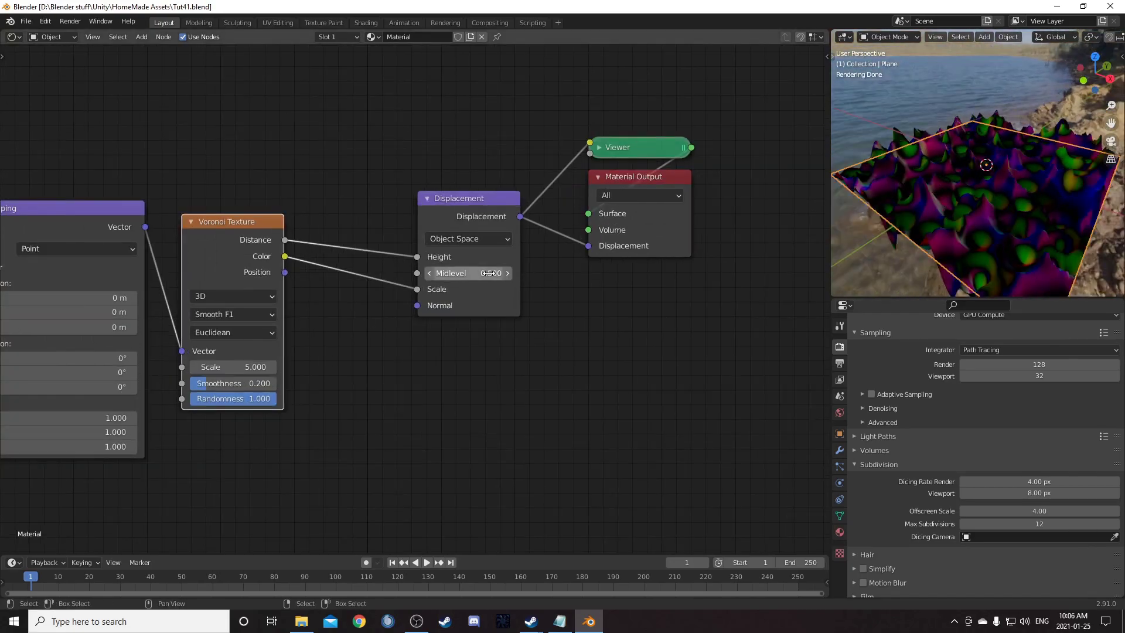
Step: Set the Displacement node's Midlevel to 0
{"action": "left_click", "coordinate": [489, 273]}
{"action": "type", "text": "0"}
{"action": "key", "text": "Return"}
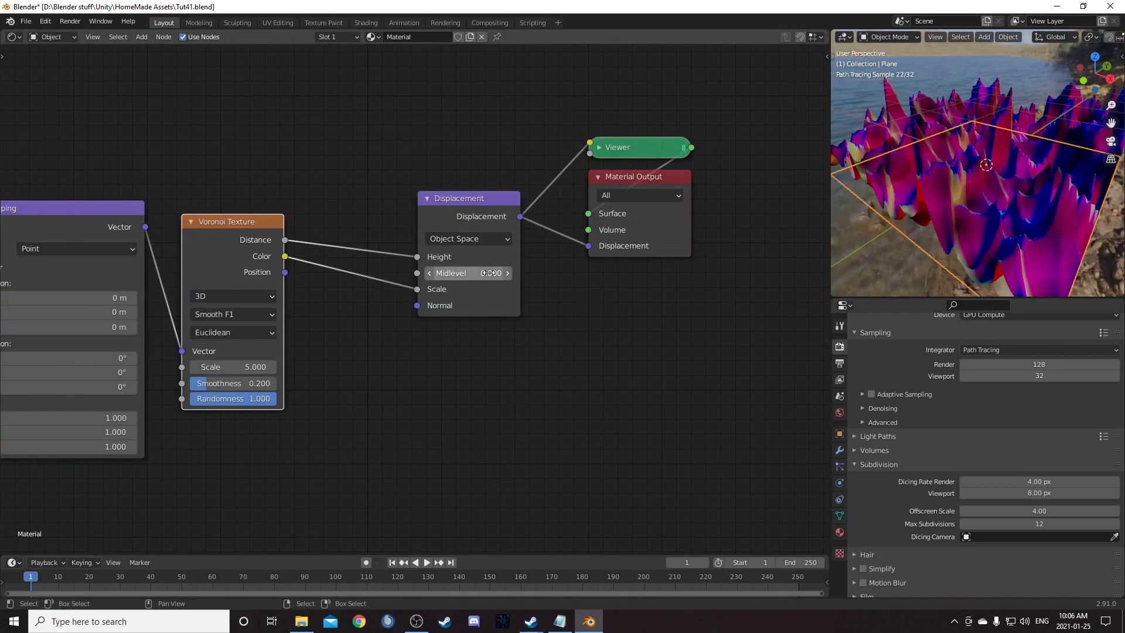
Step: Insert an Add math node between the Voronoi Texture's Color output and the Displacement node's Scale
{"action": "key", "text": "shift+a"}
{"action": "left_click", "coordinate": [342, 384]}
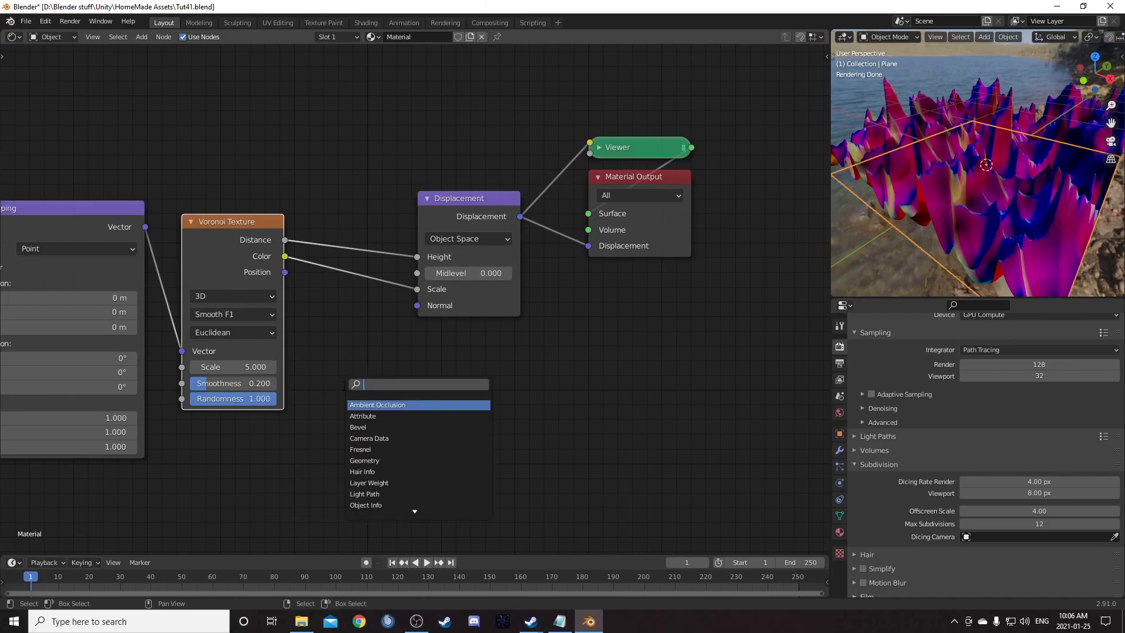
{"action": "type", "text": "add"}
{"action": "key", "text": "Return"}
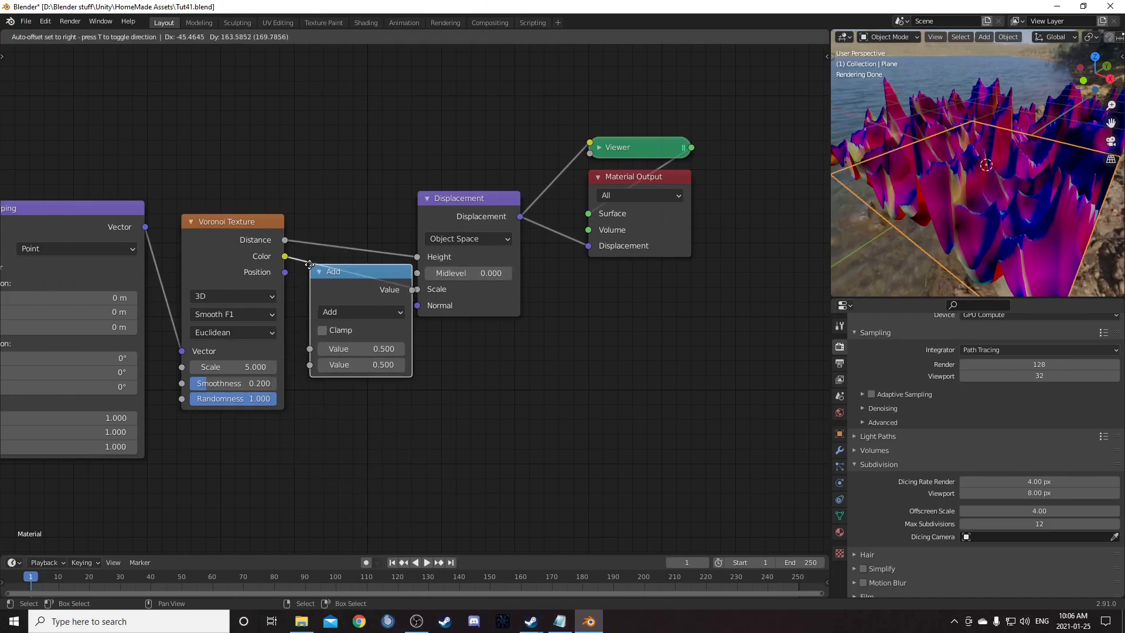
{"action": "left_click", "coordinate": [343, 263]}
Step: Change the math node's operation to Multiply and set its second value to 0.7
{"action": "left_click", "coordinate": [379, 309]}
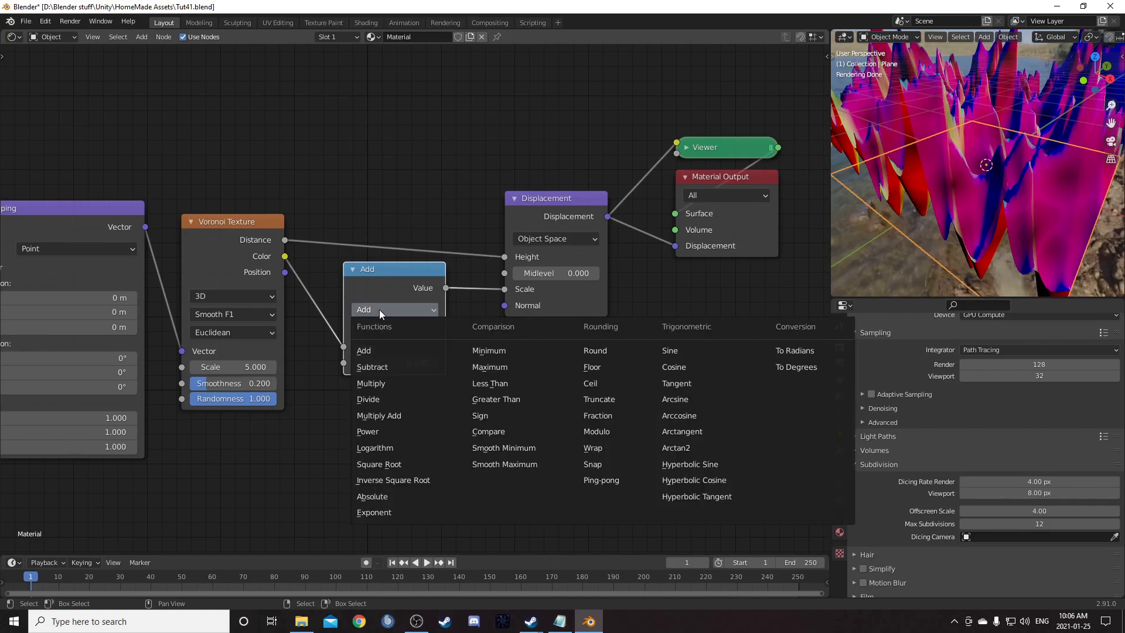
{"action": "left_click", "coordinate": [393, 383]}
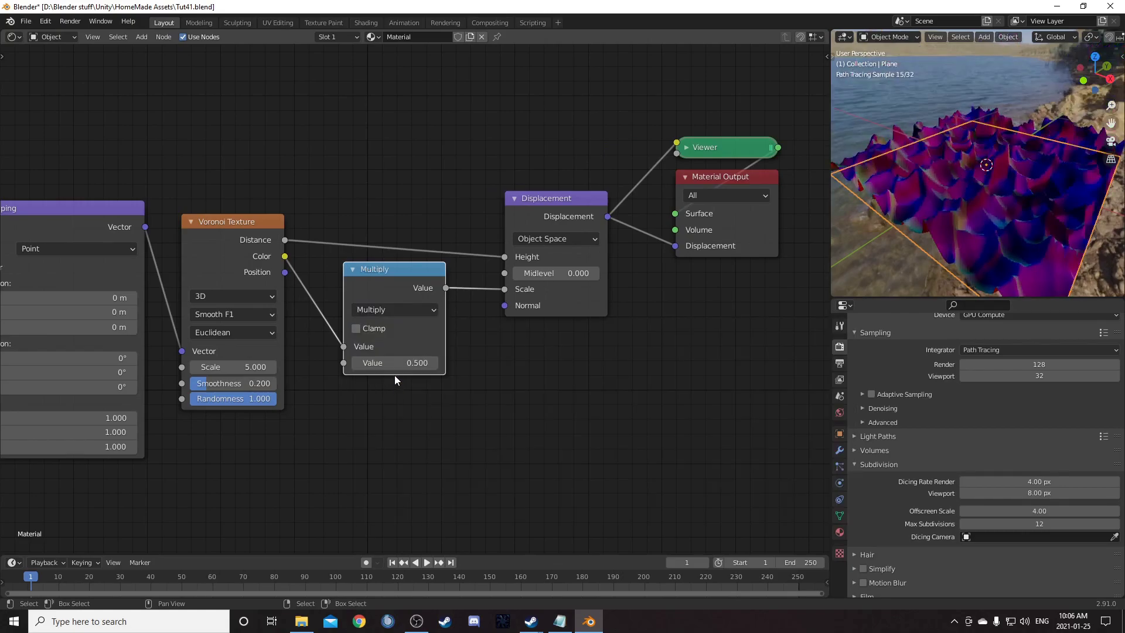
{"action": "left_click_drag", "start_coordinate": [412, 363], "coordinate": [436, 364]}
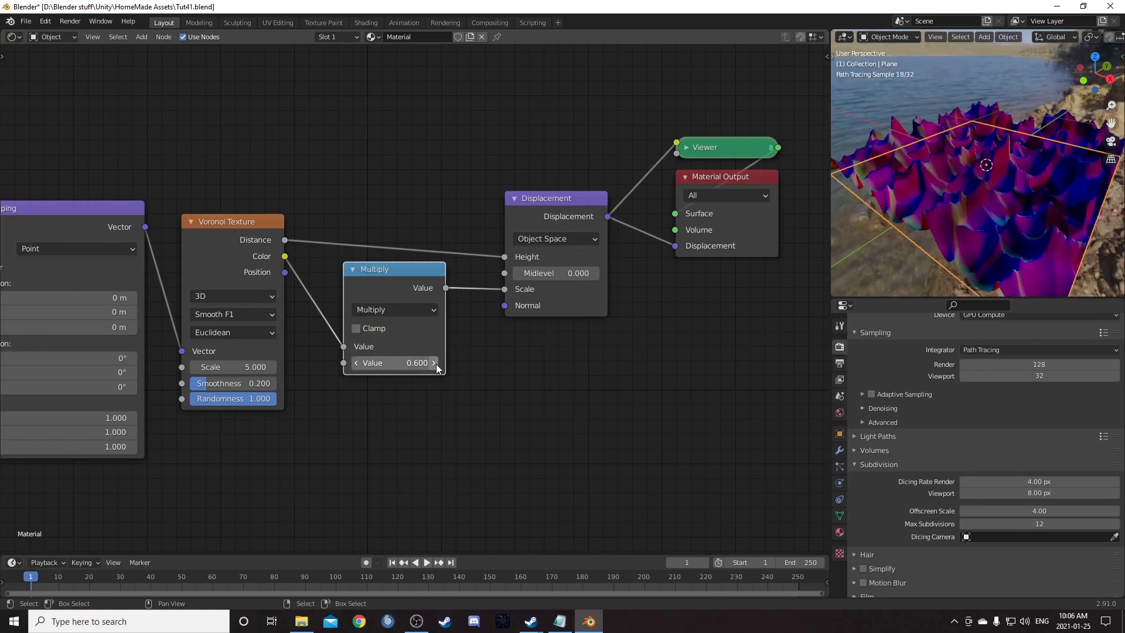
{"action": "mouse_move", "coordinate": [964, 253]}
{"action": "middle_mouse_down"}
{"action": "mouse_move", "coordinate": [958, 192]}
{"action": "mouse_move", "coordinate": [969, 234]}
{"action": "middle_mouse_up"}
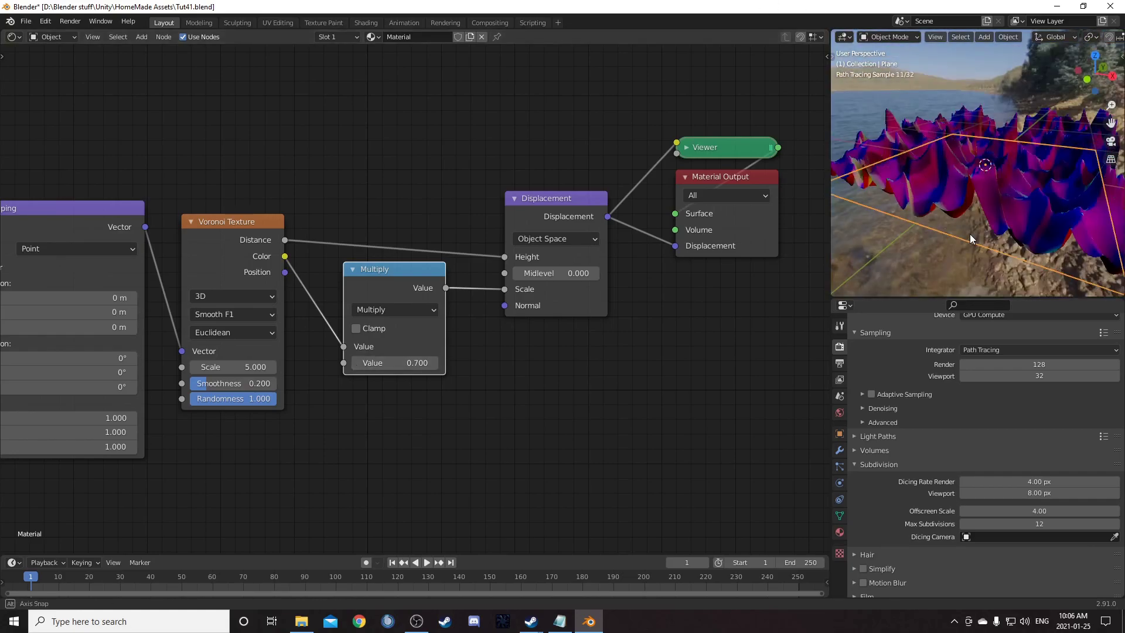
Step: Move the Texture Coordinate node away from the Mapping node and insert a Noise Texture into the link between them
{"action": "scroll", "coordinate": [419, 302], "scroll_direction": "down", "scroll_amount": 4}
{"action": "middle_click_drag", "start_coordinate": [7, 318], "coordinate": [437, 294]}
{"action": "left_click_drag", "start_coordinate": [406, 230], "coordinate": [73, 283]}
{"action": "middle_click_drag", "start_coordinate": [168, 311], "coordinate": [195, 275]}
{"action": "key", "text": "shift+a"}
{"action": "left_click", "coordinate": [333, 341]}
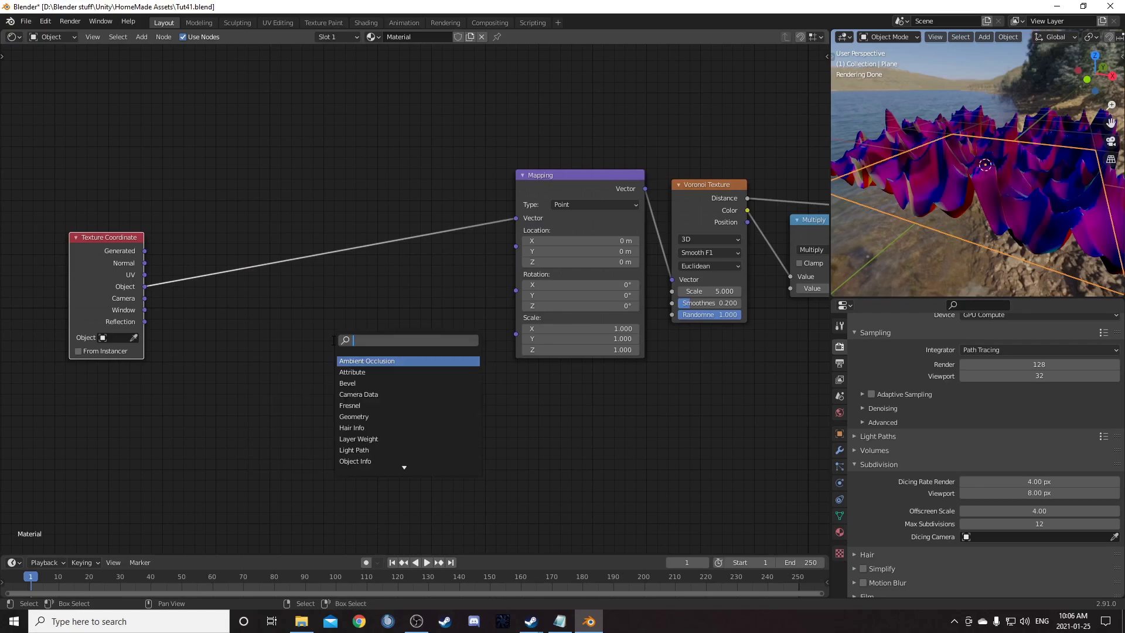
{"action": "type", "text": "noi"}
{"action": "key", "text": "Return"}
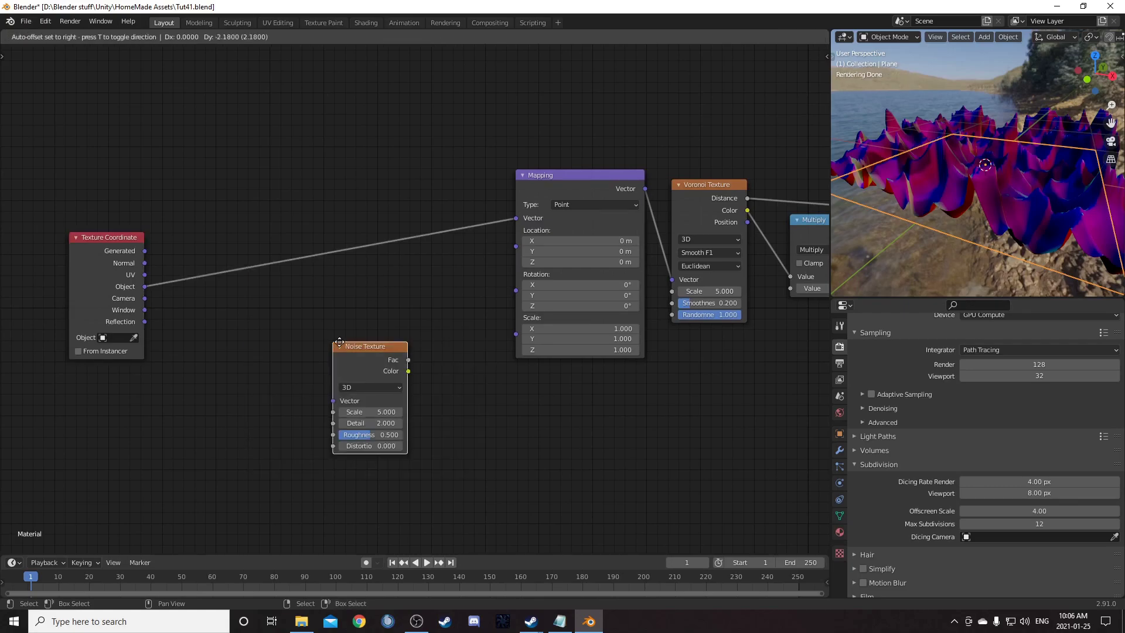
{"action": "left_click", "coordinate": [355, 164]}
Step: Duplicate the Noise Texture and insert the copy between the Texture Coordinate and the original Noise Texture
{"action": "key", "text": "shift+d"}
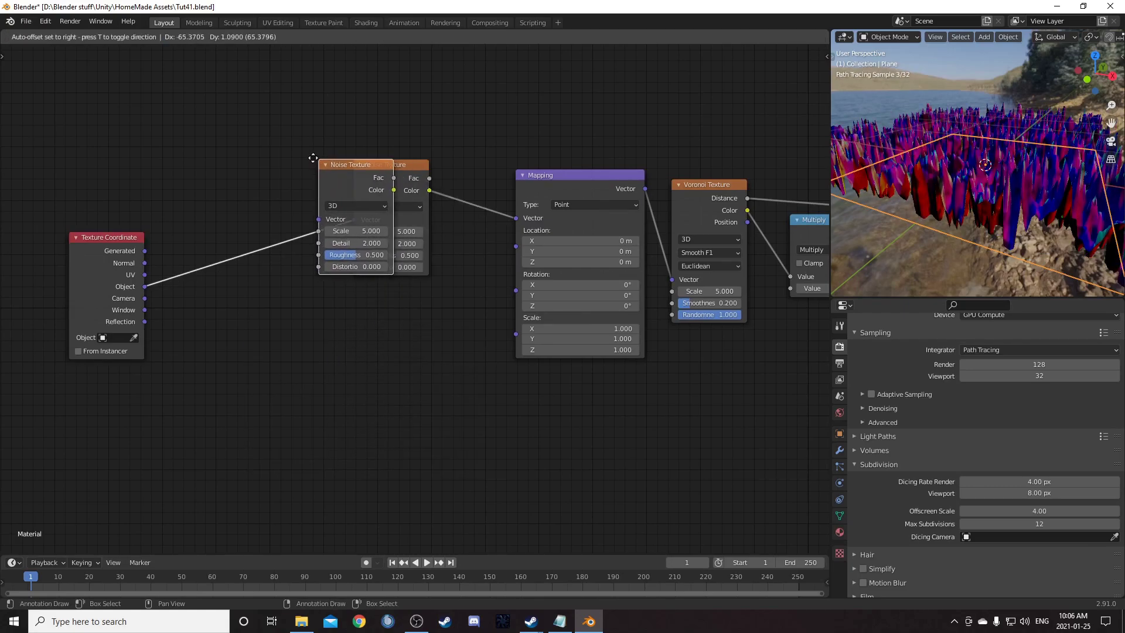
{"action": "left_click", "coordinate": [189, 144]}
{"action": "scroll", "coordinate": [312, 239], "scroll_direction": "up", "scroll_amount": 2}
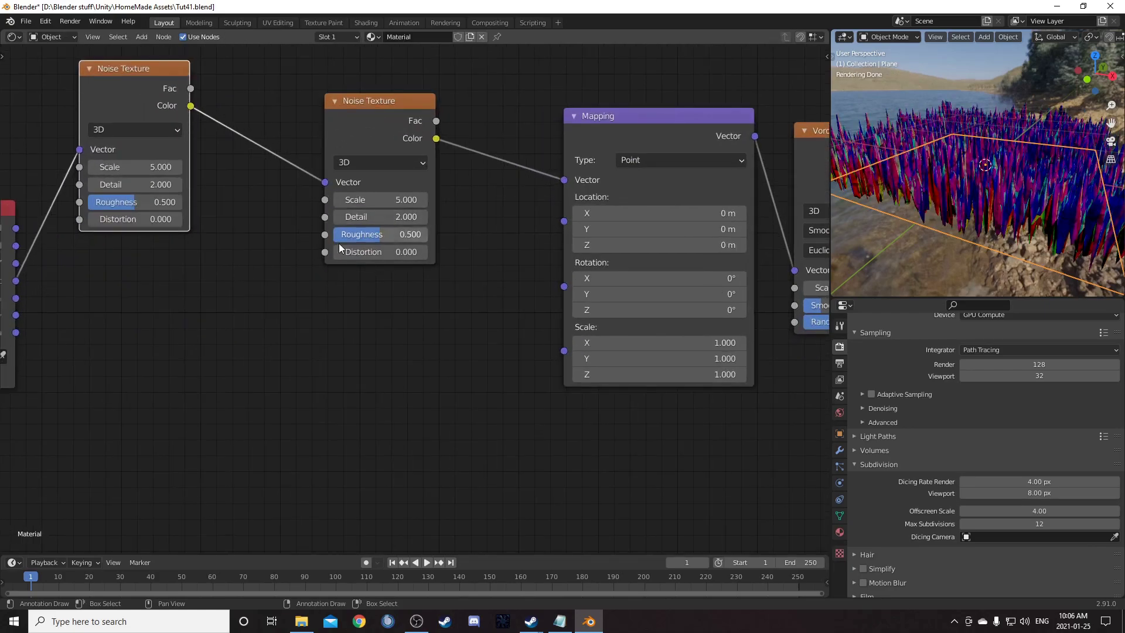
Step: Set the first Noise Texture's Scale to 100 and its Detail to 6
{"action": "middle_click_drag", "start_coordinate": [339, 243], "coordinate": [437, 430]}
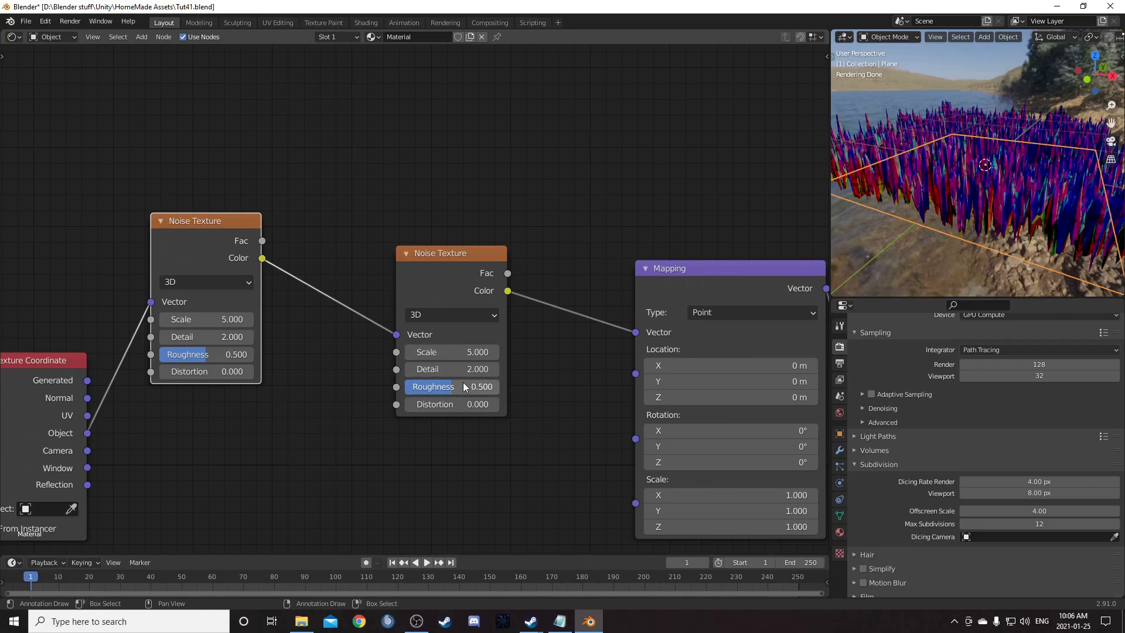
{"action": "left_click", "coordinate": [209, 318]}
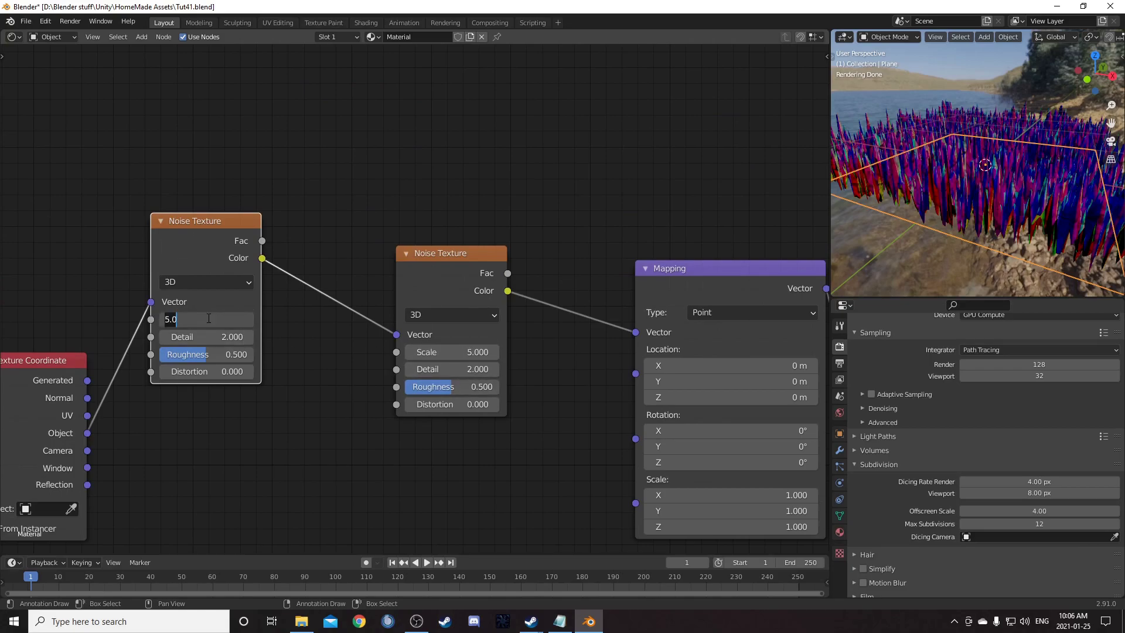
{"action": "type", "text": "100"}
{"action": "key", "text": "Tab"}
{"action": "type", "text": "6"}
{"action": "key", "text": "Return"}
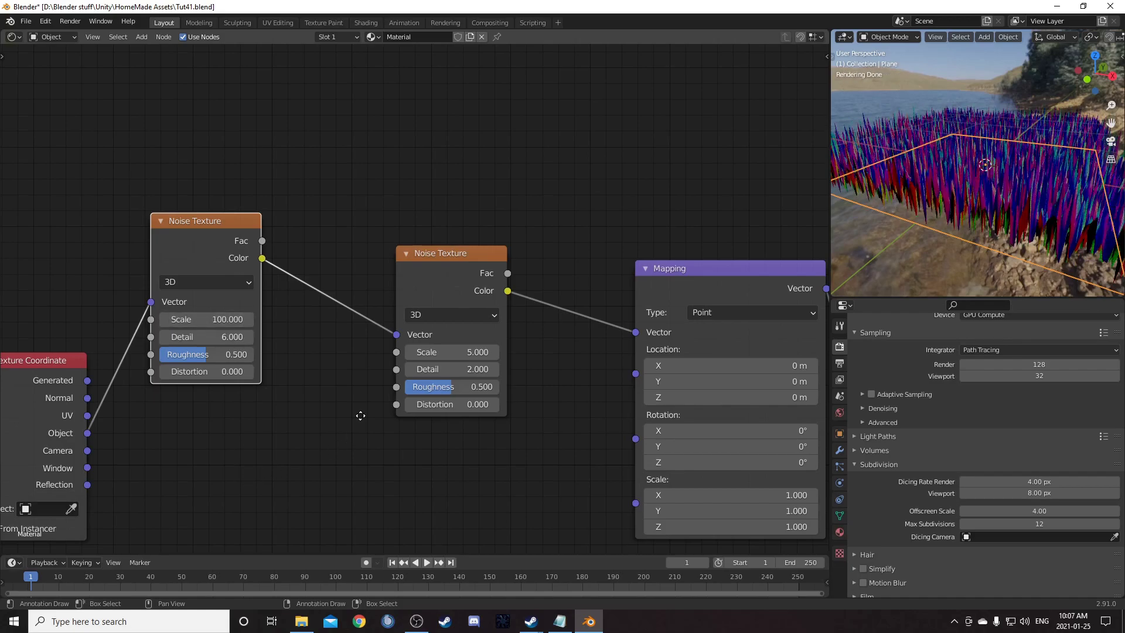
Step: Insert a MixRGB node between the two Noise Textures
{"action": "middle_click_drag", "start_coordinate": [361, 415], "coordinate": [418, 375]}
{"action": "key", "text": "shift+a"}
{"action": "left_click", "coordinate": [417, 374]}
{"action": "type", "text": "mixr"}
{"action": "key", "text": "Return"}
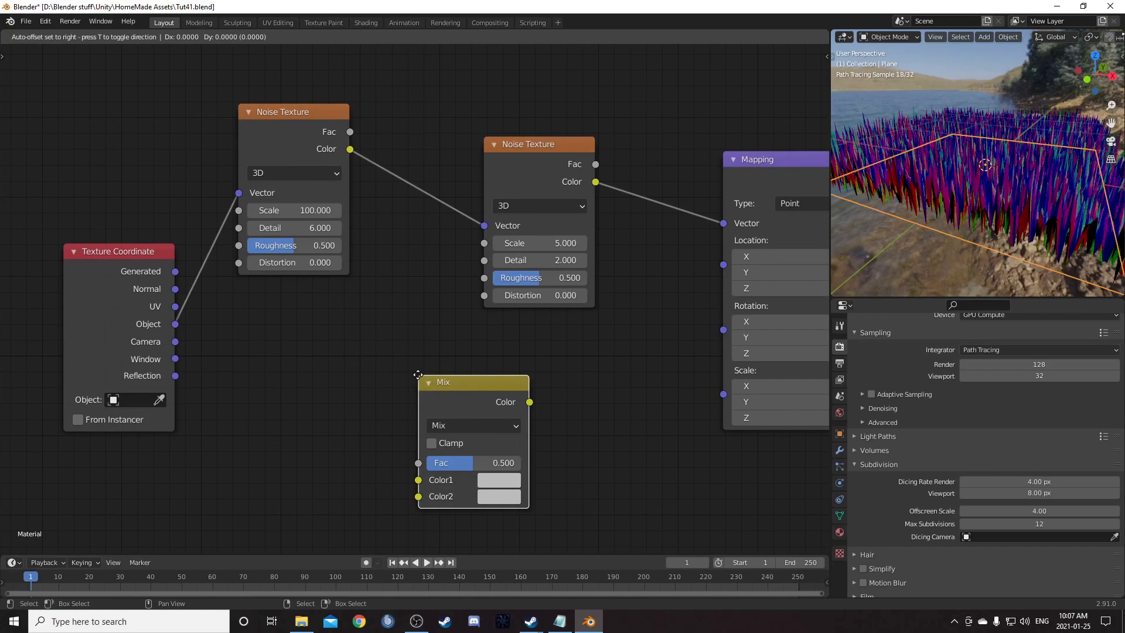
{"action": "left_click", "coordinate": [399, 143]}
Step: Duplicate the Mix node and insert the copy between the second Noise Texture and the Mapping node
{"action": "key", "text": "shift+d"}
{"action": "left_click", "coordinate": [812, 190]}
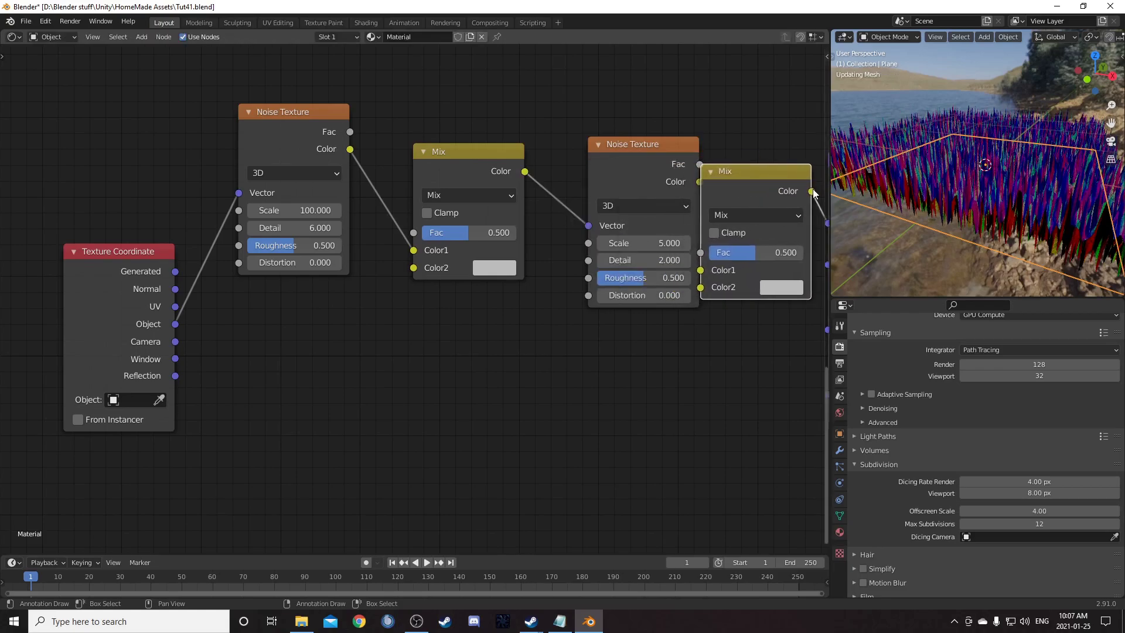
{"action": "scroll", "coordinate": [602, 355], "scroll_direction": "down", "scroll_amount": 2}
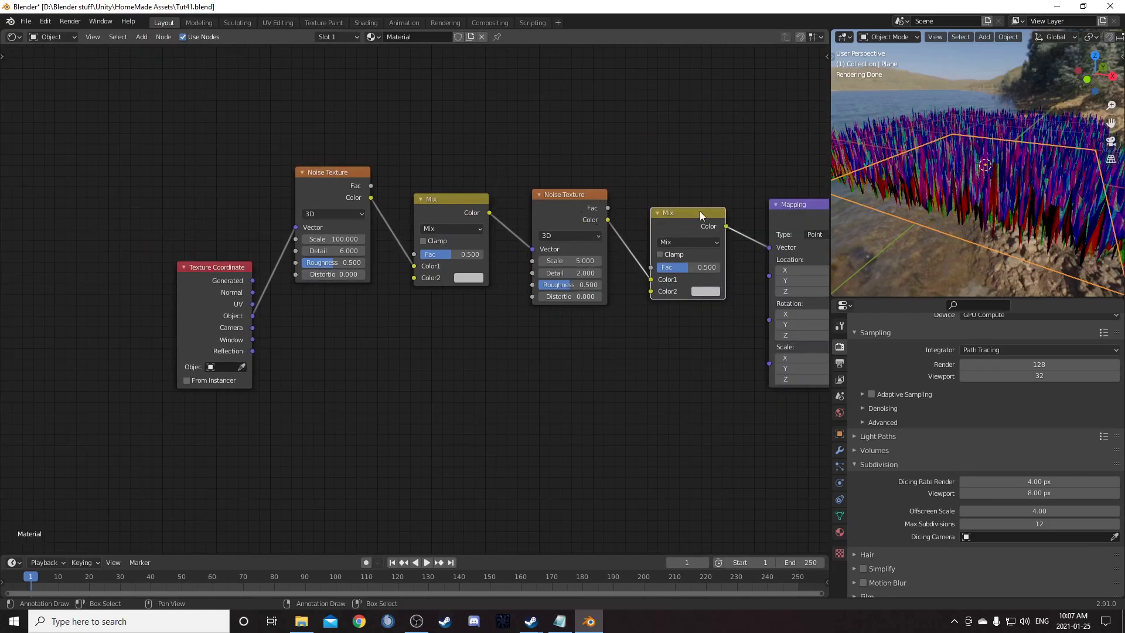
Step: Connect Object coordinates to the first Mix's Color2 and the first Mix's Color to the second Mix's Color2, spacing the nodes apart
{"action": "left_click_drag", "start_coordinate": [252, 316], "coordinate": [414, 278]}
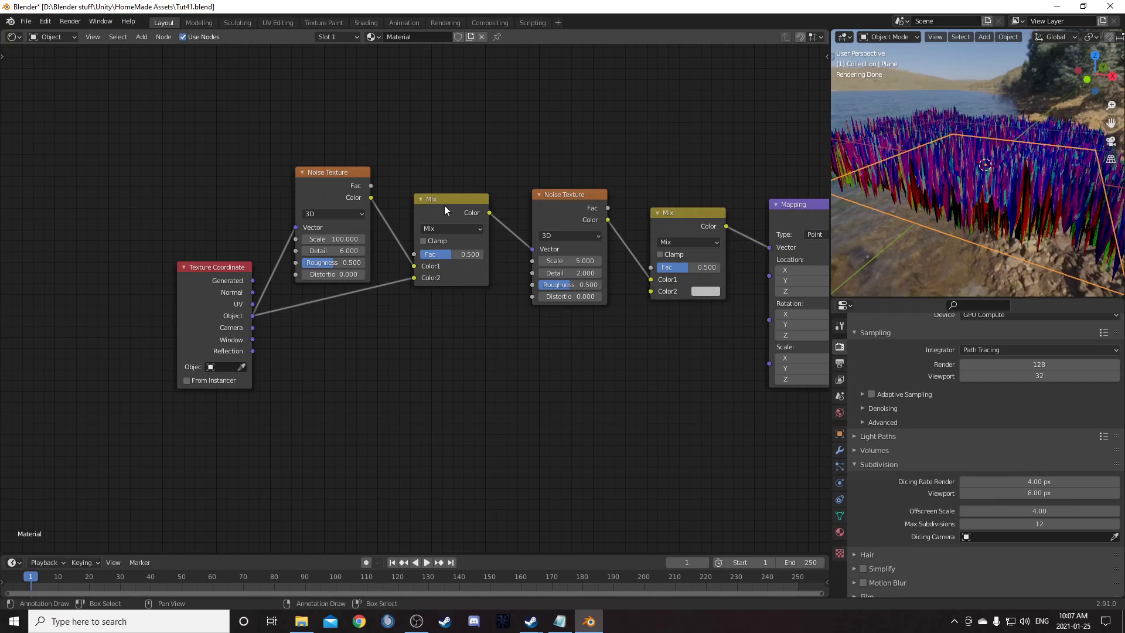
{"action": "left_click_drag", "start_coordinate": [444, 206], "coordinate": [650, 291]}
{"action": "left_click_drag", "start_coordinate": [578, 200], "coordinate": [562, 141]}
{"action": "left_click_drag", "start_coordinate": [682, 212], "coordinate": [683, 252]}
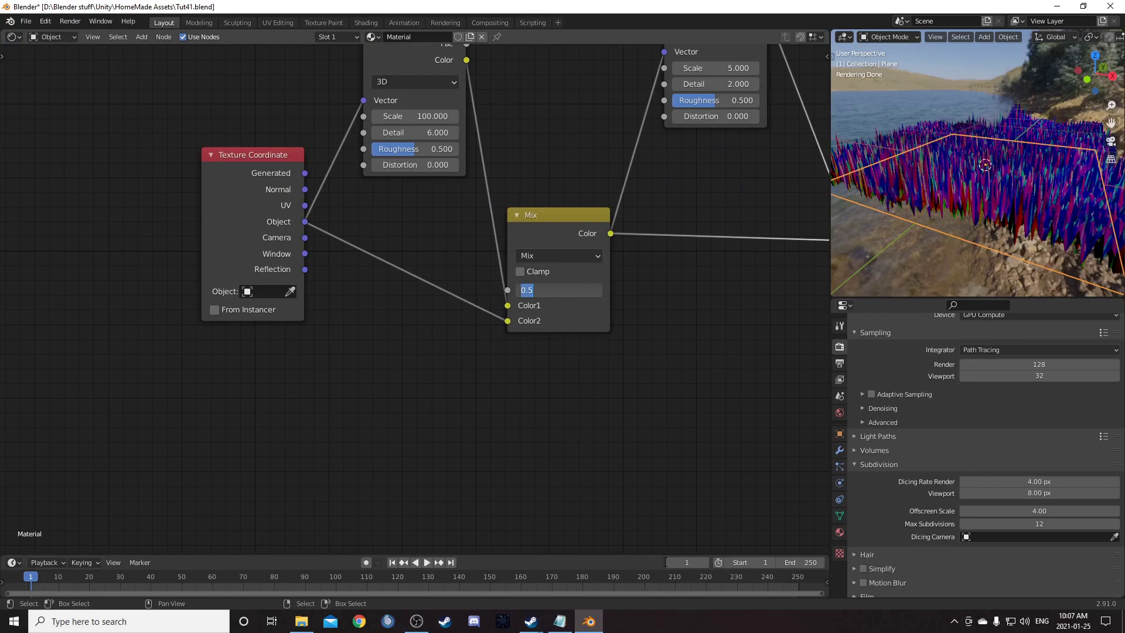
Step: Set the first Mix node's Fac to 0.99 and the second Mix node's Fac to 0.8
{"action": "type", "text": ".99"}
{"action": "key", "text": "Return"}
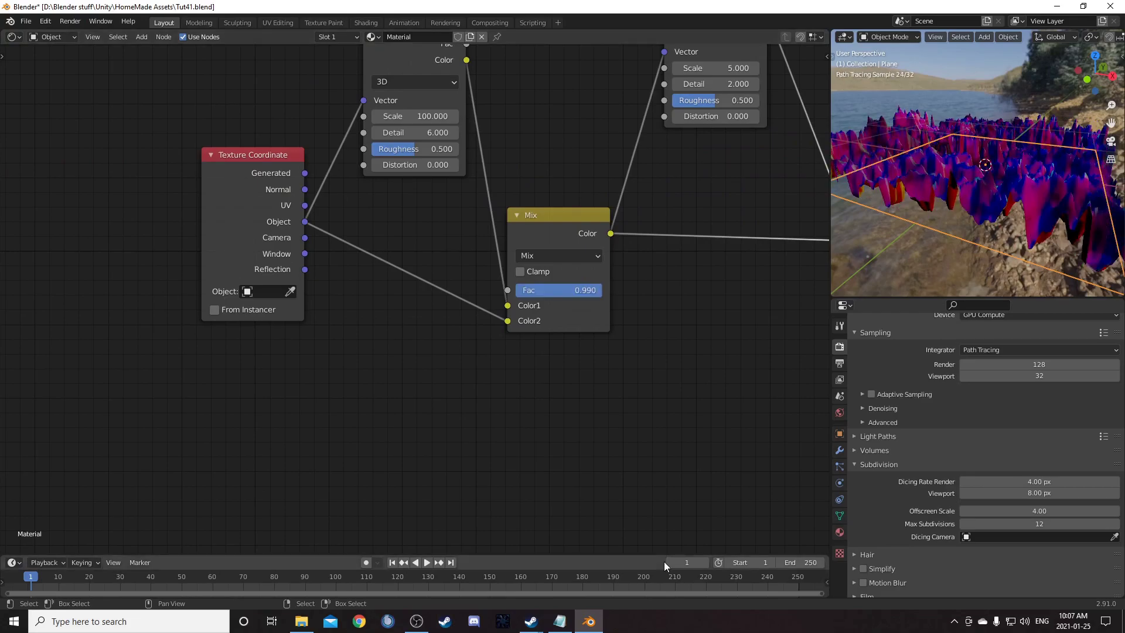
{"action": "middle_click_drag", "start_coordinate": [640, 392], "coordinate": [257, 503]}
{"action": "left_click", "coordinate": [515, 328]}
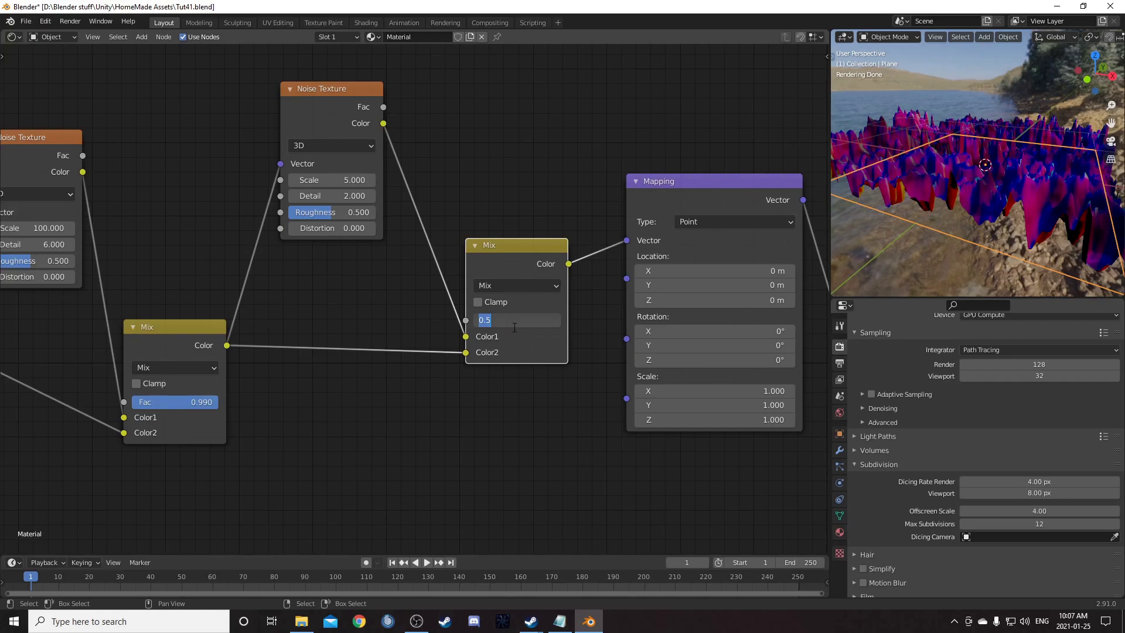
{"action": "key", "text": "Return"}
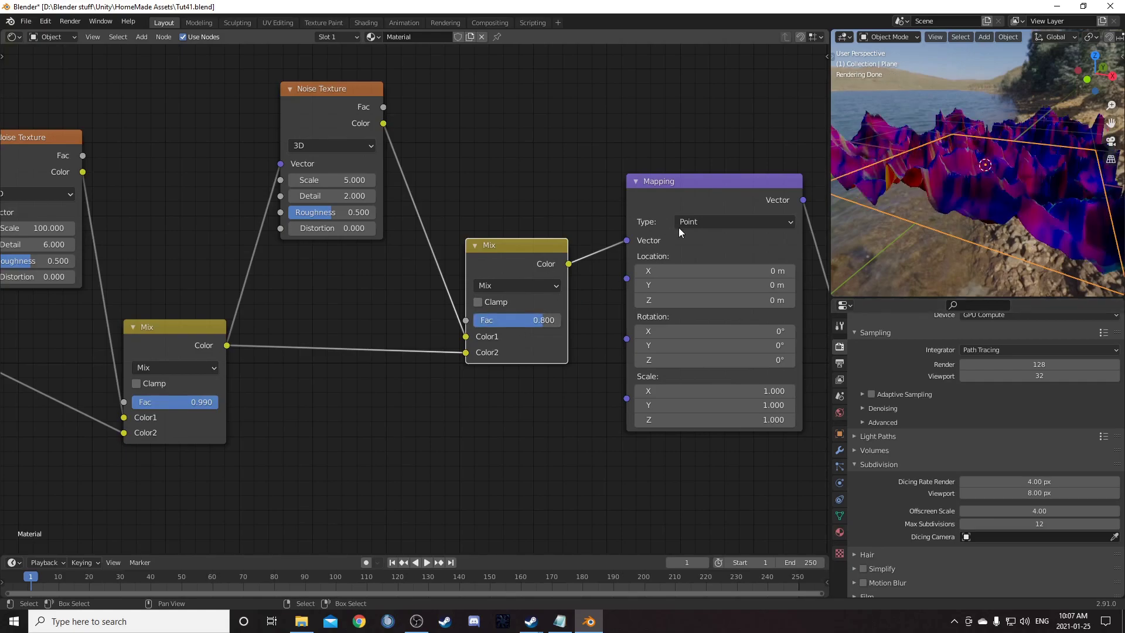
{"action": "middle_click_drag", "start_coordinate": [1025, 176], "coordinate": [924, 164]}
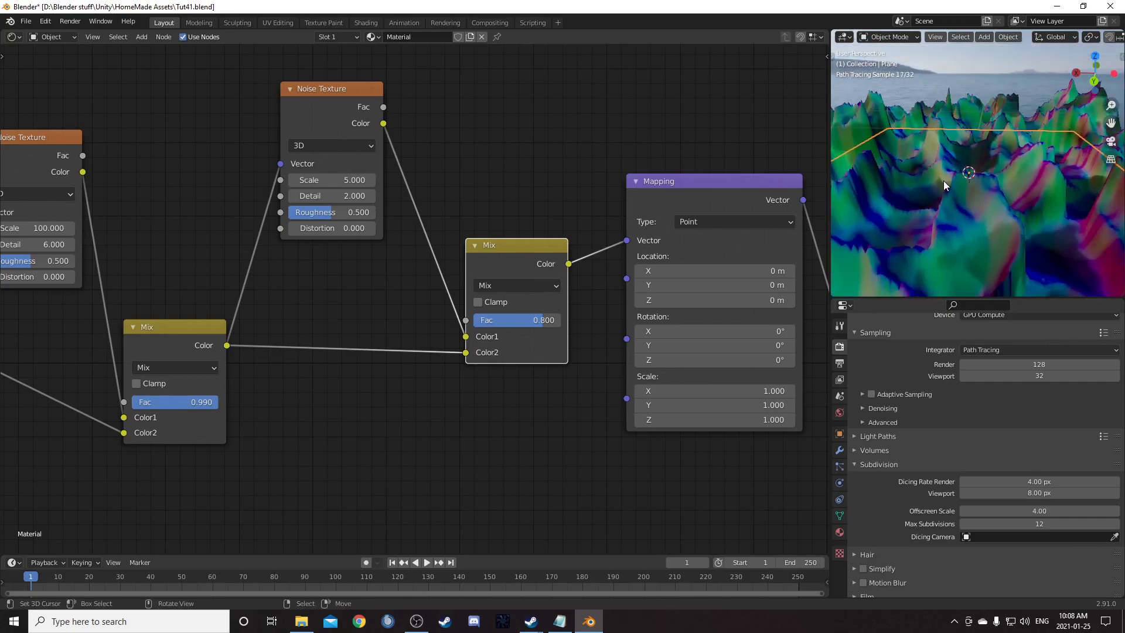
Step: Move the Texture Coordinate node farther down and away from the first Noise Texture
{"action": "middle_click_drag", "start_coordinate": [100, 281], "coordinate": [365, 104]}
{"action": "scroll", "coordinate": [297, 323], "scroll_direction": "down", "scroll_amount": 4}
{"action": "left_click_drag", "start_coordinate": [184, 143], "coordinate": [60, 317]}
{"action": "scroll", "coordinate": [498, 259], "scroll_direction": "down", "scroll_amount": 2}
{"action": "middle_click_drag", "start_coordinate": [559, 247], "coordinate": [634, 265]}
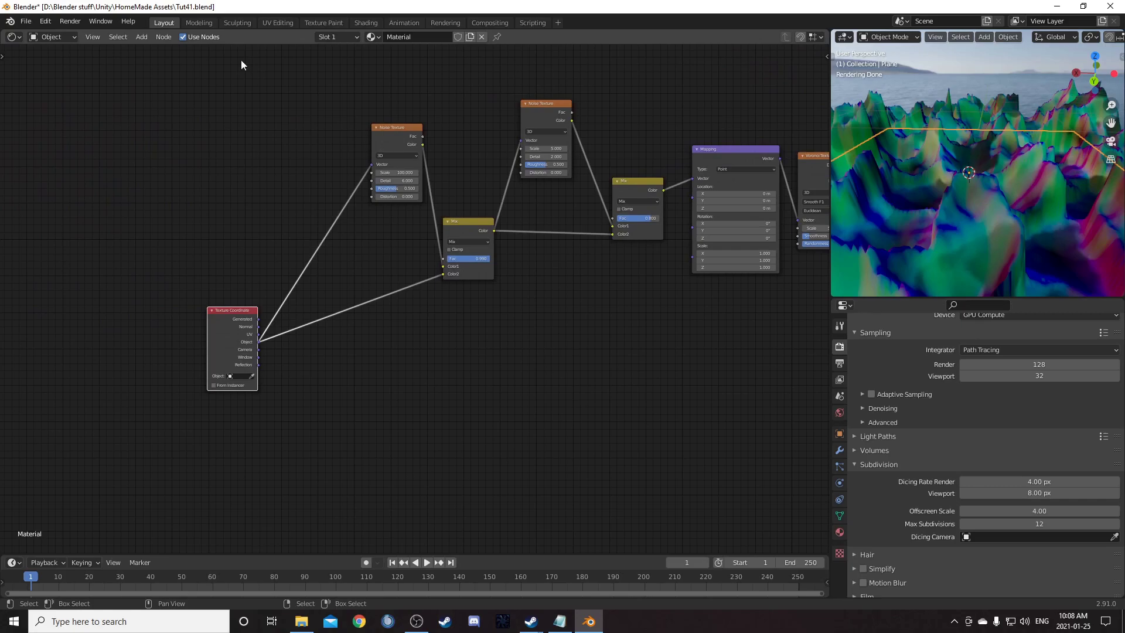
Step: Move the first Noise Texture and first Mix node together, away from the second pair and level with the second Mix
{"action": "left_click_drag", "start_coordinate": [278, 102], "coordinate": [457, 270]}
{"action": "key", "text": "g"}
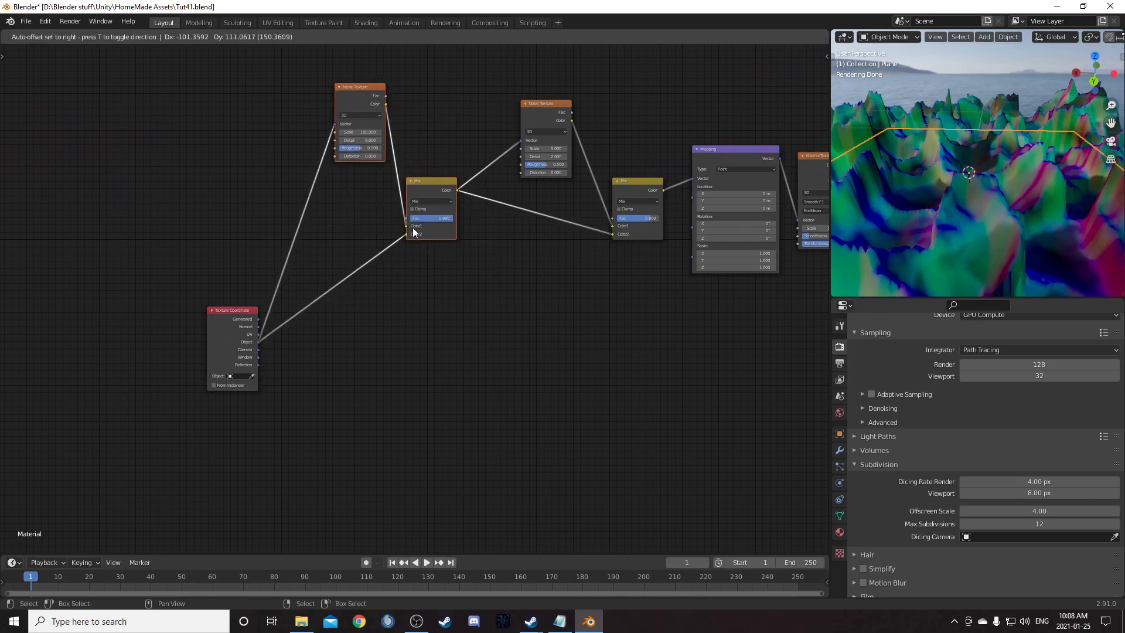
{"action": "left_click", "coordinate": [414, 230]}
{"action": "scroll", "coordinate": [488, 199], "scroll_direction": "up", "scroll_amount": 4}
{"action": "middle_click_drag", "start_coordinate": [504, 332], "coordinate": [546, 325]}
{"action": "scroll", "coordinate": [533, 319], "scroll_direction": "down", "scroll_amount": 2}
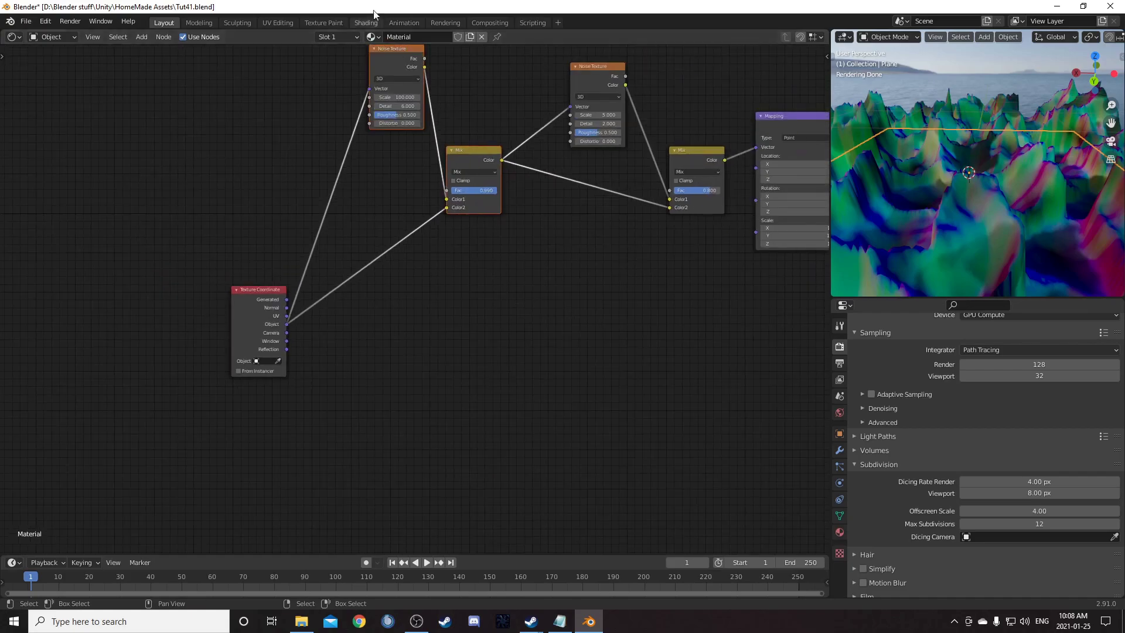
Step: Duplicate the first Noise Texture with its Object link kept, place it beside the Texture Coordinate, and set Scale to 15 and Detail to 2
{"action": "left_click", "coordinate": [395, 51]}
{"action": "key", "text": "ctrl+shift+d"}
{"action": "left_click", "coordinate": [437, 281]}
{"action": "scroll", "coordinate": [438, 296], "scroll_direction": "up", "scroll_amount": 1}
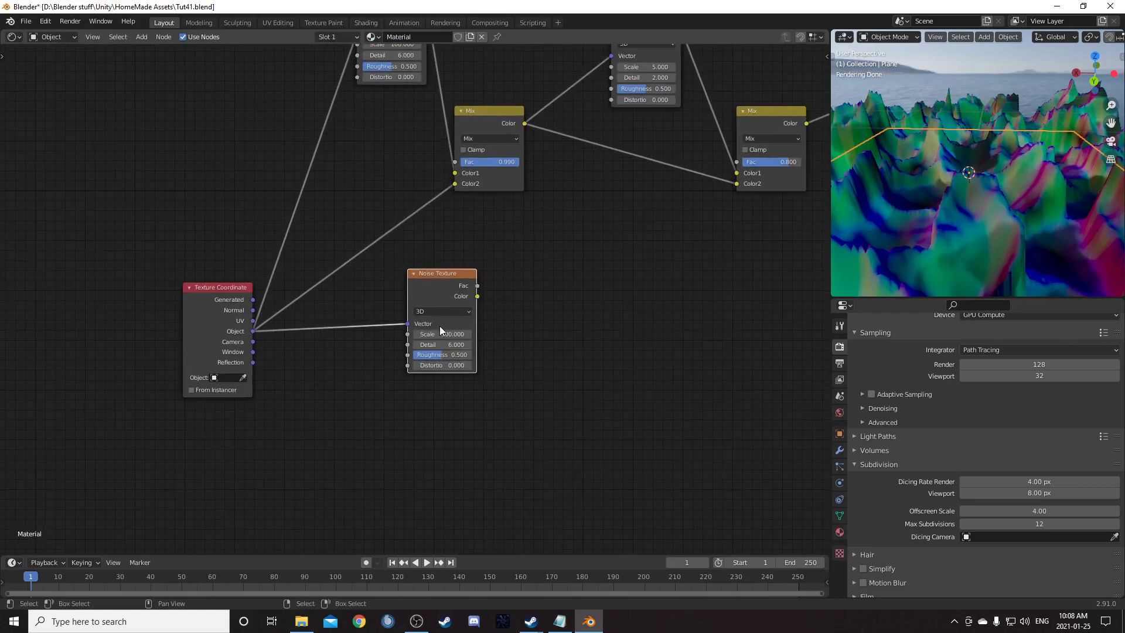
{"action": "left_click", "coordinate": [442, 333]}
{"action": "type", "text": "15"}
{"action": "key", "text": "Tab"}
{"action": "type", "text": "2"}
{"action": "key", "text": "Return"}
Step: Add a ColorRamp after the new Noise Texture, feed it the noise's Fac, and preview the ramp's Color on the surface
{"action": "key", "text": "shift+a"}
{"action": "left_click", "coordinate": [594, 358]}
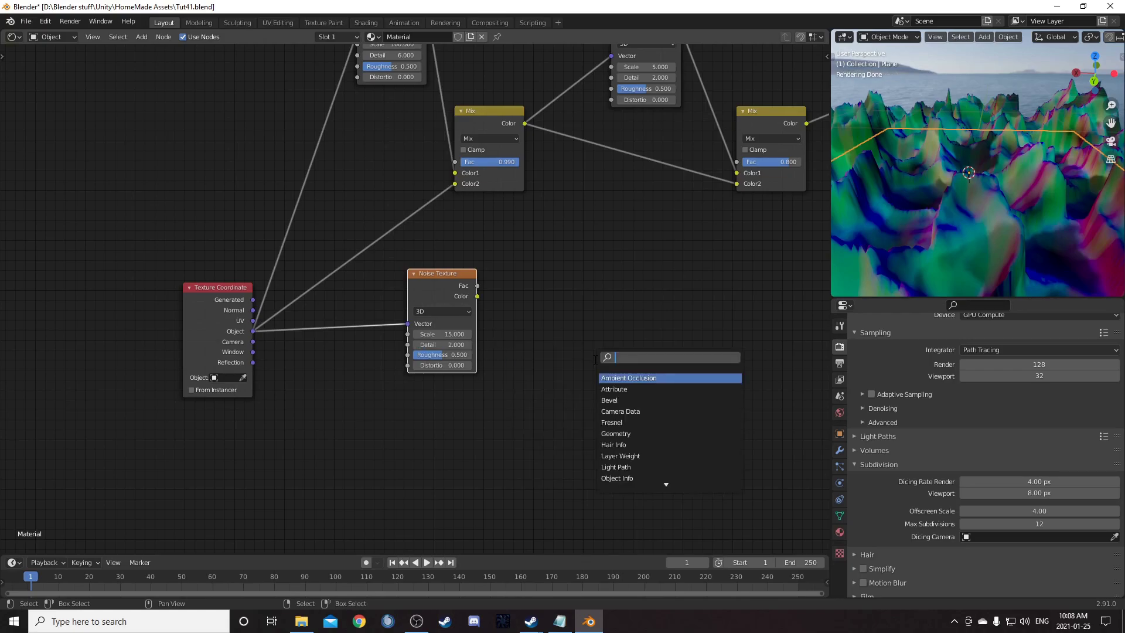
{"action": "type", "text": "color ramp"}
{"action": "key", "text": "Return"}
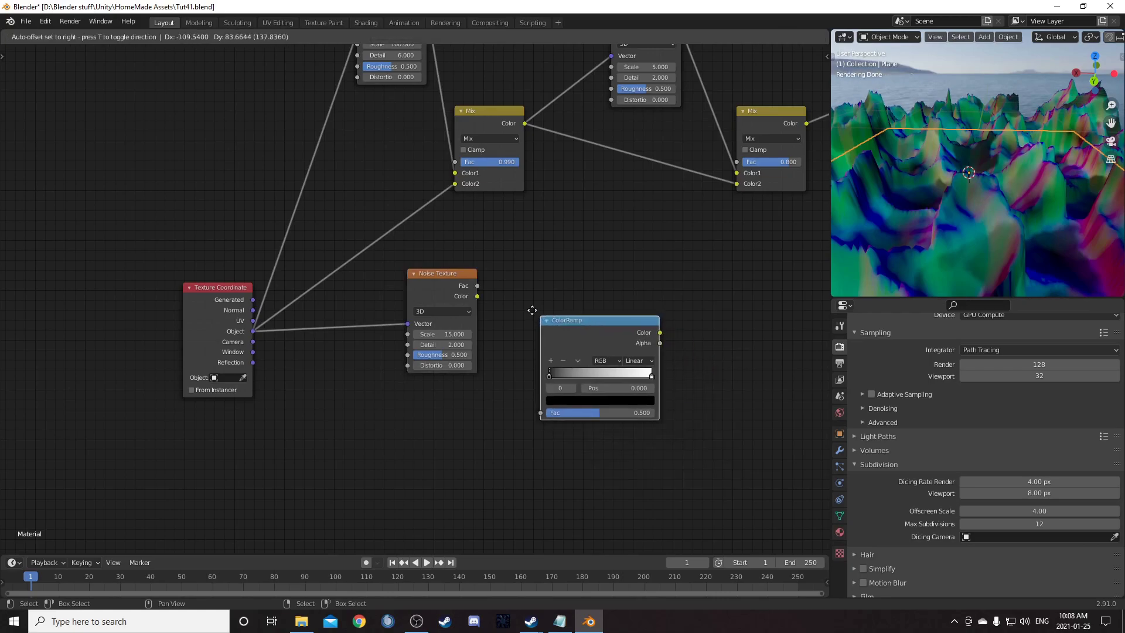
{"action": "left_click", "coordinate": [508, 268]}
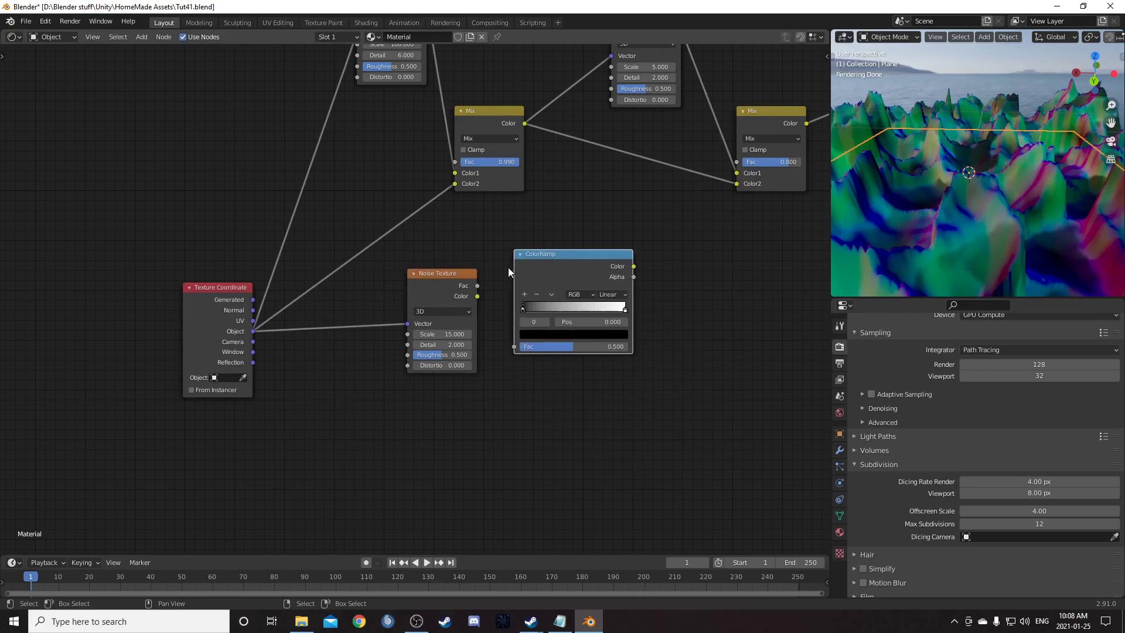
{"action": "left_click", "coordinate": [456, 285], "text": "ctrl+shift"}
{"action": "left_click_drag", "start_coordinate": [586, 277], "coordinate": [602, 231]}
Step: Set the ColorRamp's black stop to a grey of Value 0.45 at position 0.36
{"action": "scroll", "coordinate": [599, 177], "scroll_direction": "up", "scroll_amount": 3}
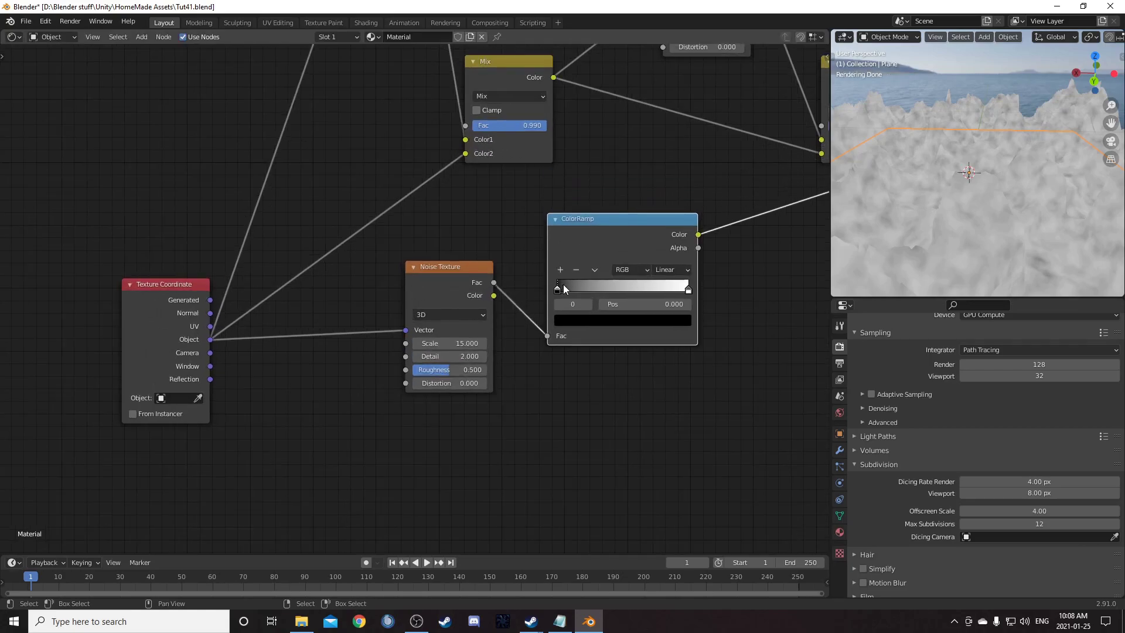
{"action": "left_click", "coordinate": [620, 322]}
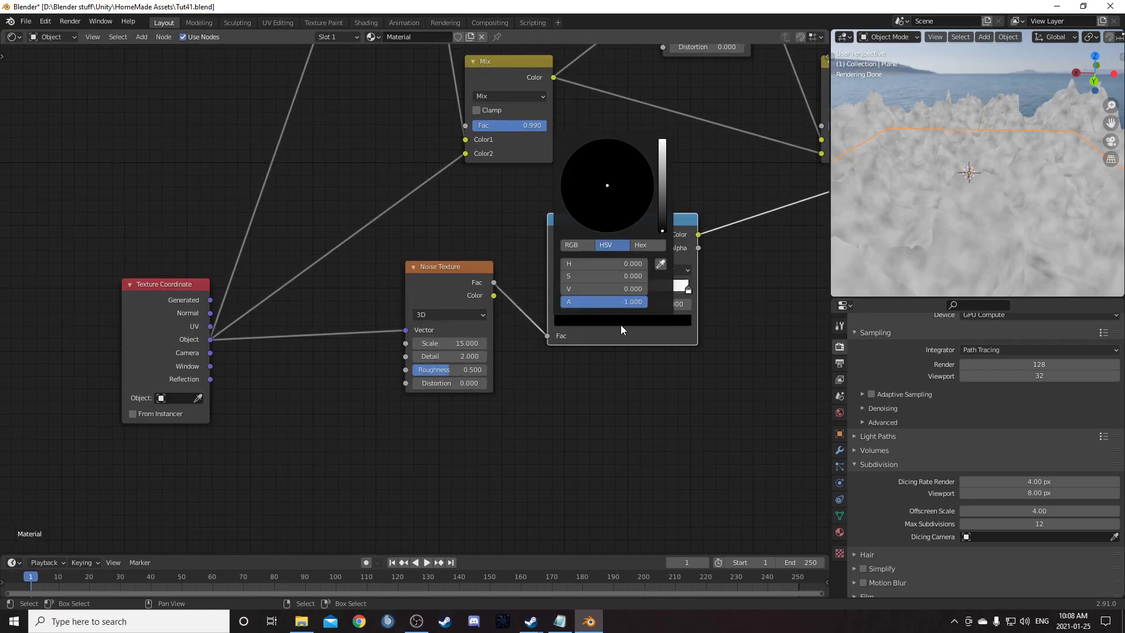
{"action": "left_click", "coordinate": [618, 289]}
{"action": "type", "text": ".15"}
{"action": "key", "text": "Return"}
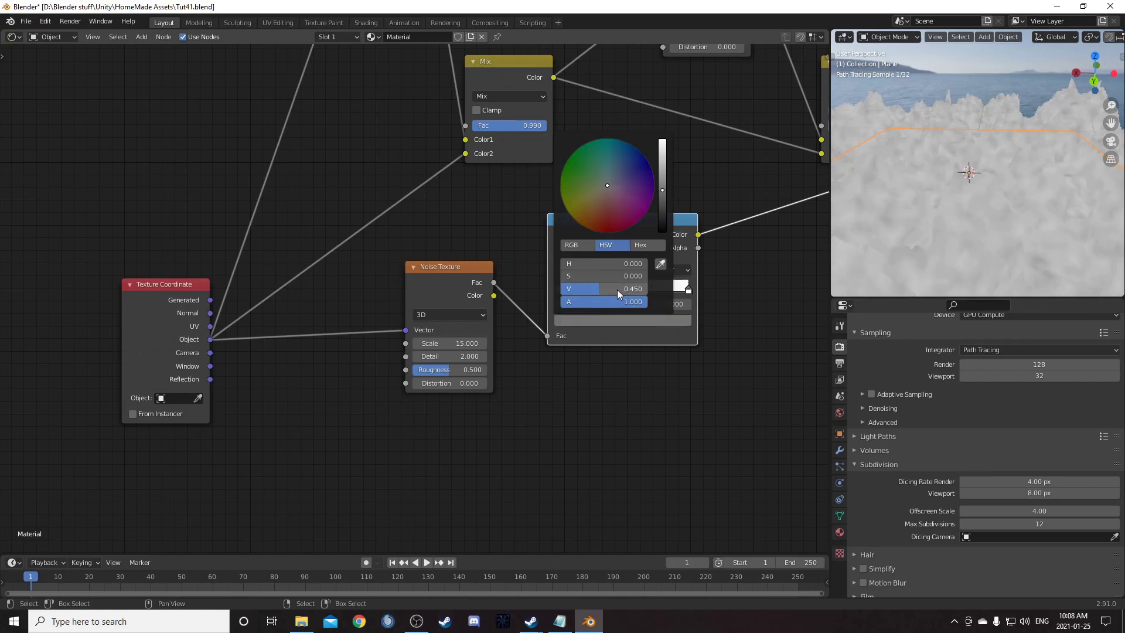
{"action": "left_click", "coordinate": [665, 300]}
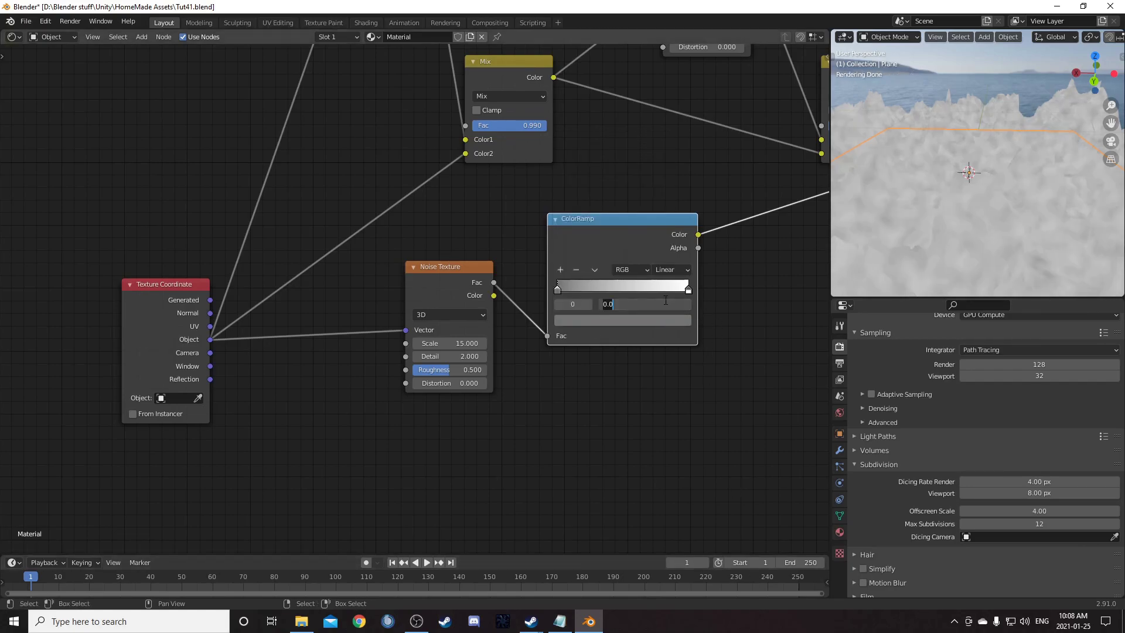
{"action": "type", "text": ".36"}
{"action": "key", "text": "Return"}
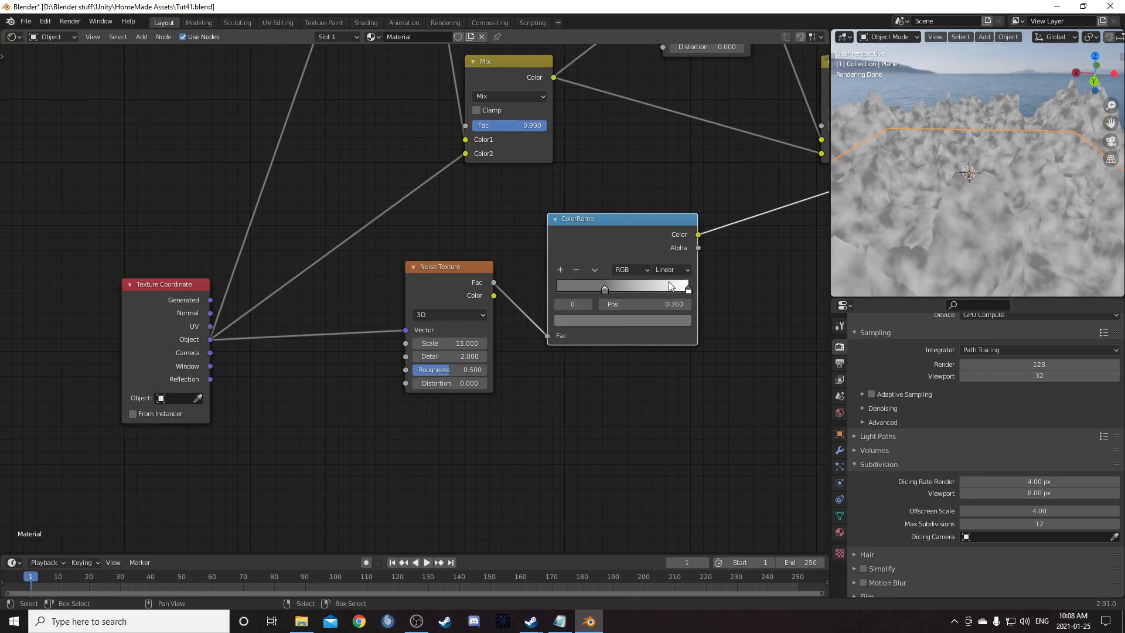
Step: Set the ColorRamp's white stop to a grey of Value 0.65 at position 0.54
{"action": "left_click", "coordinate": [690, 290]}
{"action": "left_click", "coordinate": [659, 321]}
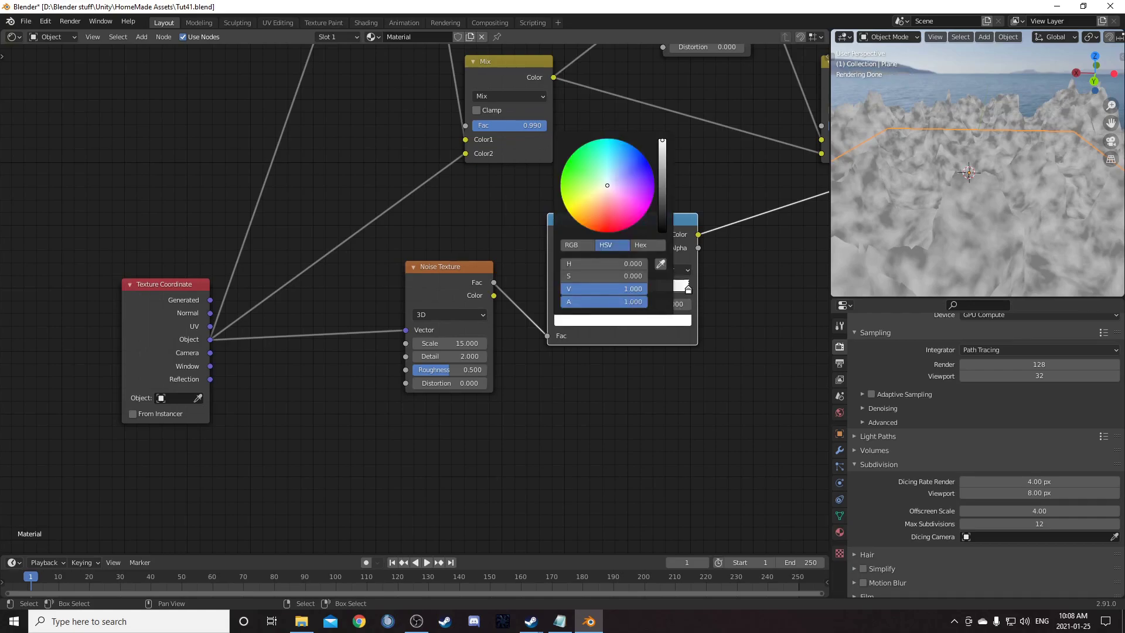
{"action": "left_click", "coordinate": [630, 289]}
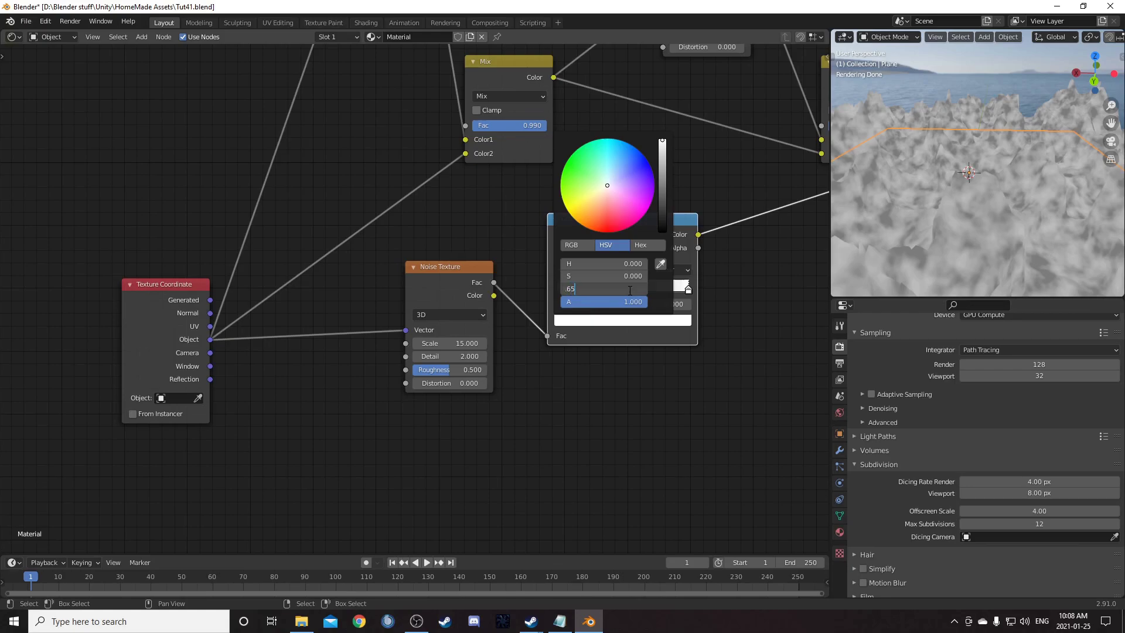
{"action": "type", "text": ".65"}
{"action": "key", "text": "Return"}
{"action": "left_click", "coordinate": [647, 304]}
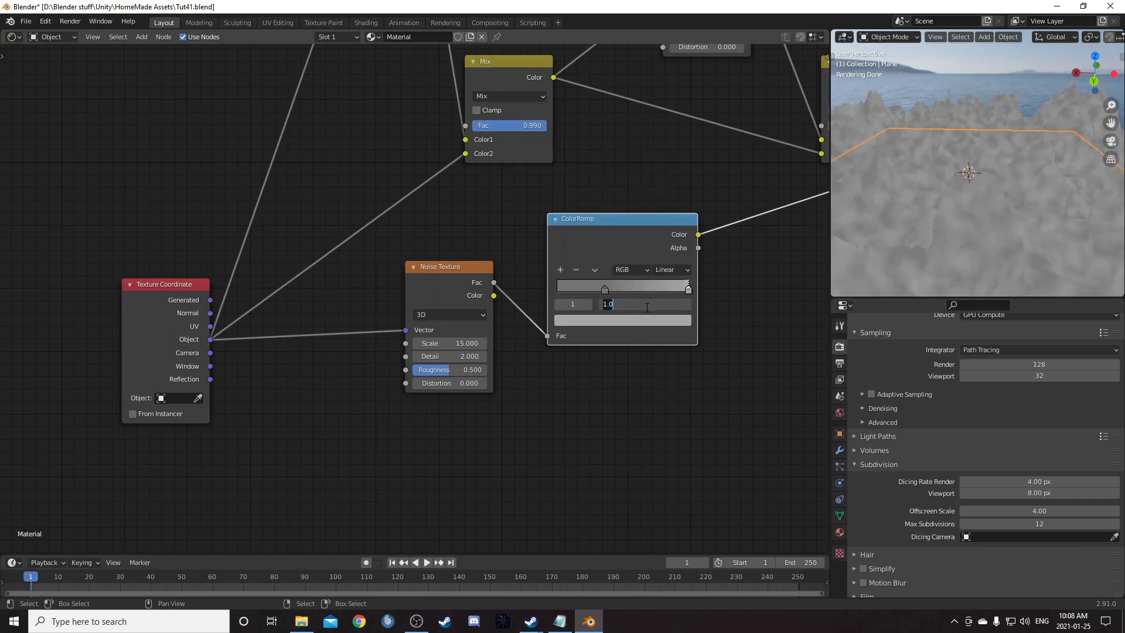
{"action": "type", "text": ".54"}
{"action": "key", "text": "Return"}
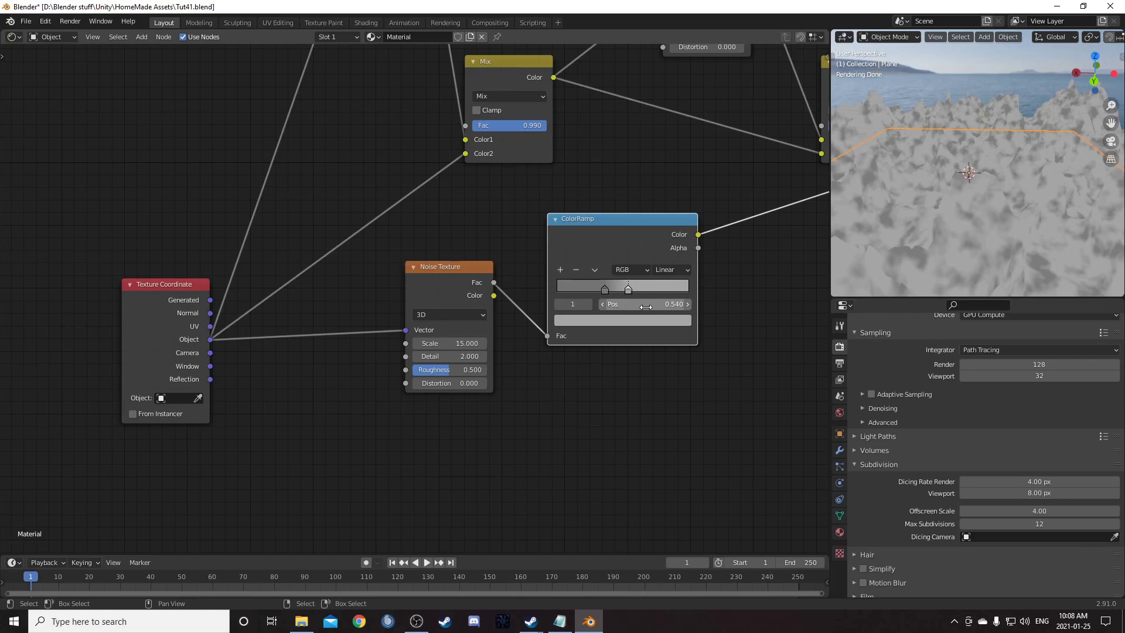
Step: Add a MixRGB node and place it in the empty area above the first Mix node
{"action": "key", "text": "shift+a"}
{"action": "left_click", "coordinate": [496, 444]}
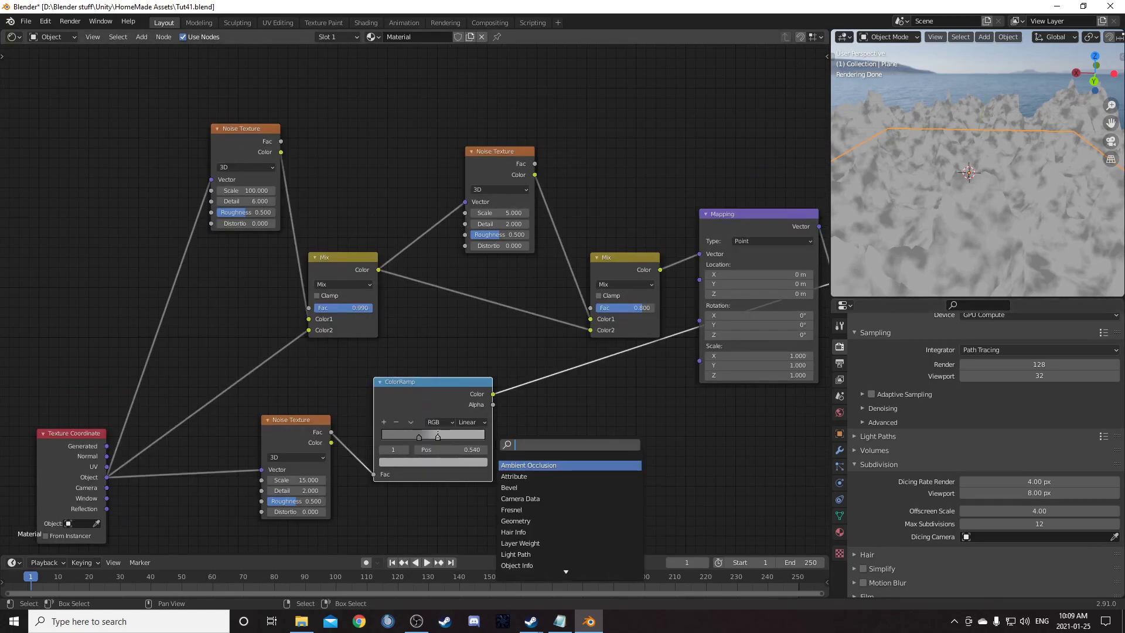
{"action": "type", "text": "mix"}
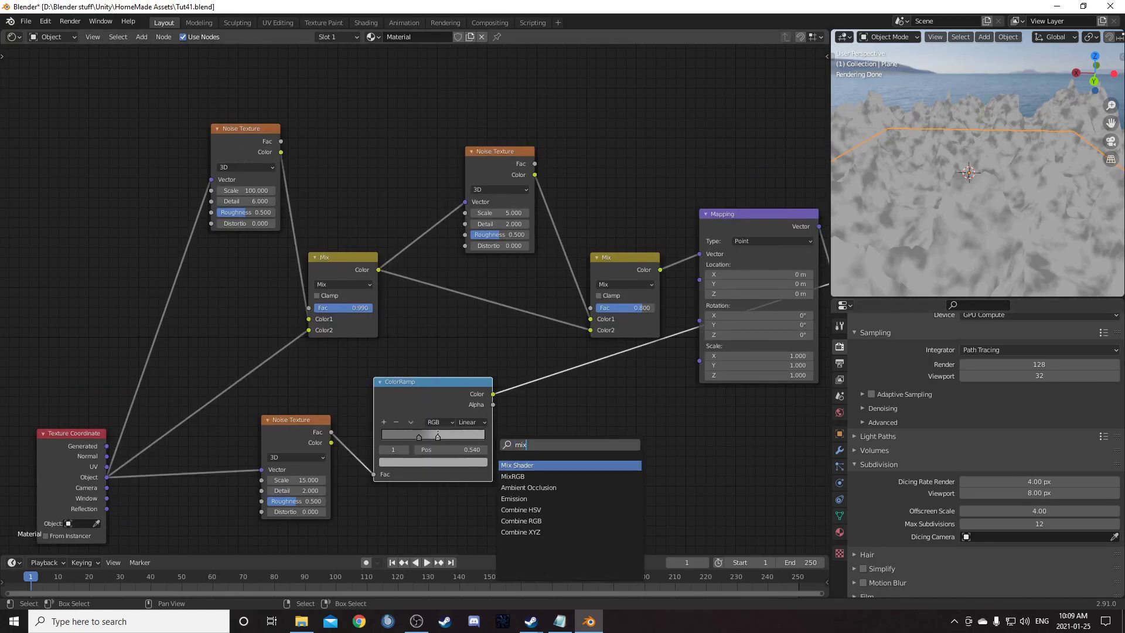
{"action": "key", "text": "Down"}
{"action": "key", "text": "Return"}
{"action": "left_click", "coordinate": [369, 74]}
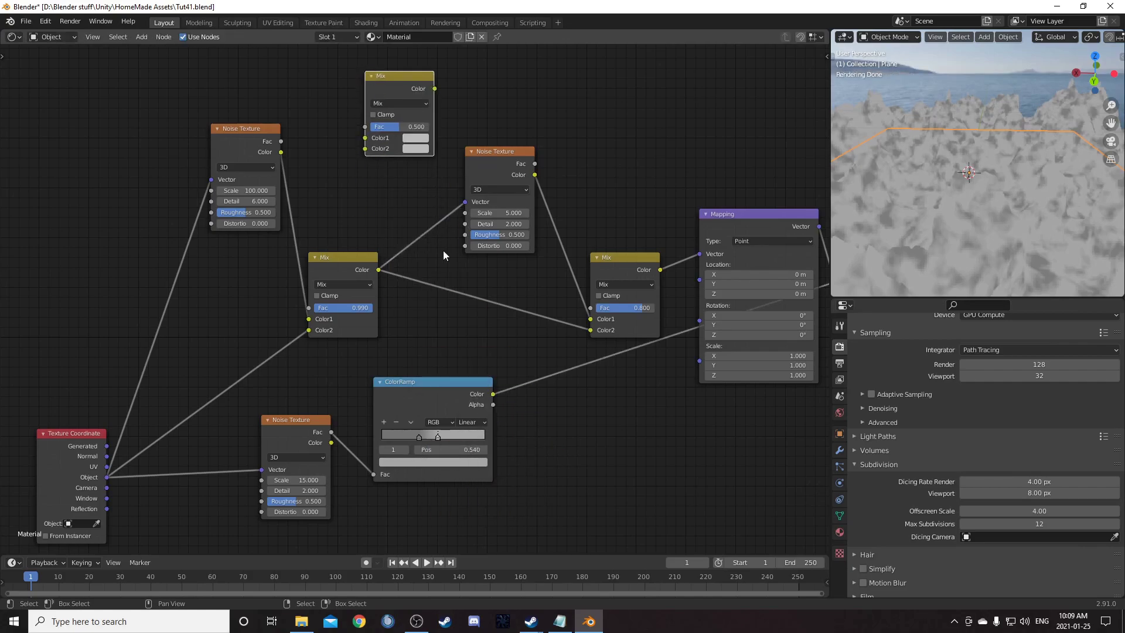
Step: Add a reroute across the first Mix's two output links and move the scale 5 Noise Texture up and away from it
{"action": "right_click_drag", "start_coordinate": [453, 202], "coordinate": [457, 307], "text": "shift"}
{"action": "left_click_drag", "start_coordinate": [497, 171], "coordinate": [588, 118]}
{"action": "scroll", "coordinate": [515, 269], "scroll_direction": "up", "scroll_amount": 2}
{"action": "scroll", "coordinate": [477, 207], "scroll_direction": "down", "scroll_amount": 2}
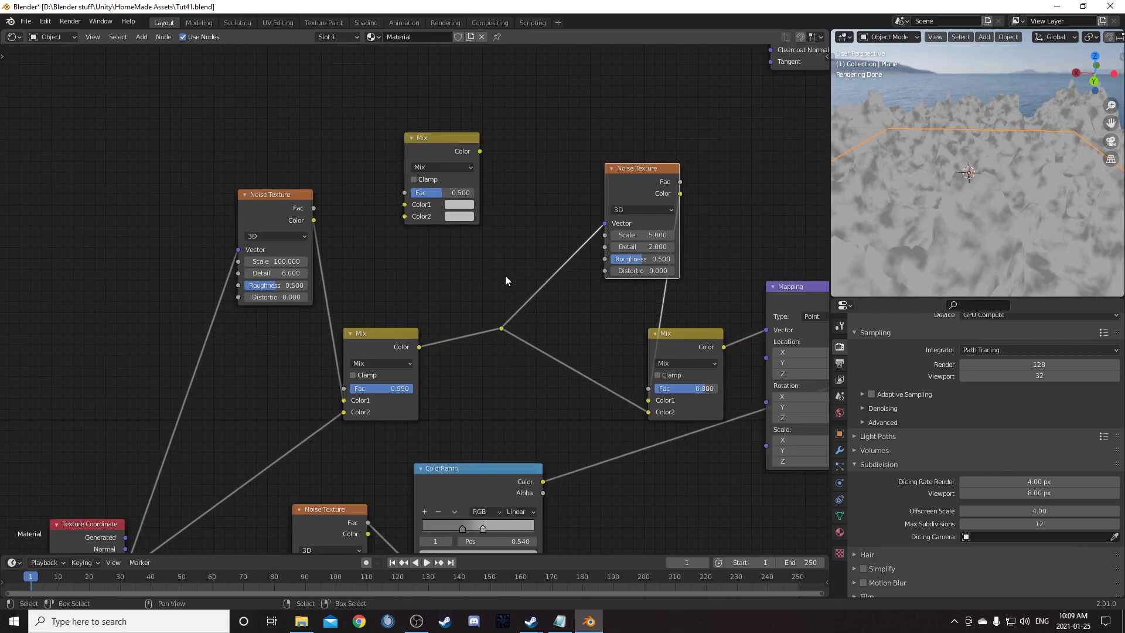
Step: Insert the new Mix between the first Mix and the reroute, and connect the ColorRamp's Color to its Fac
{"action": "left_click_drag", "start_coordinate": [470, 144], "coordinate": [469, 286]}
{"action": "scroll", "coordinate": [495, 384], "scroll_direction": "up", "scroll_amount": 2}
{"action": "middle_click_drag", "start_coordinate": [494, 384], "coordinate": [599, 265]}
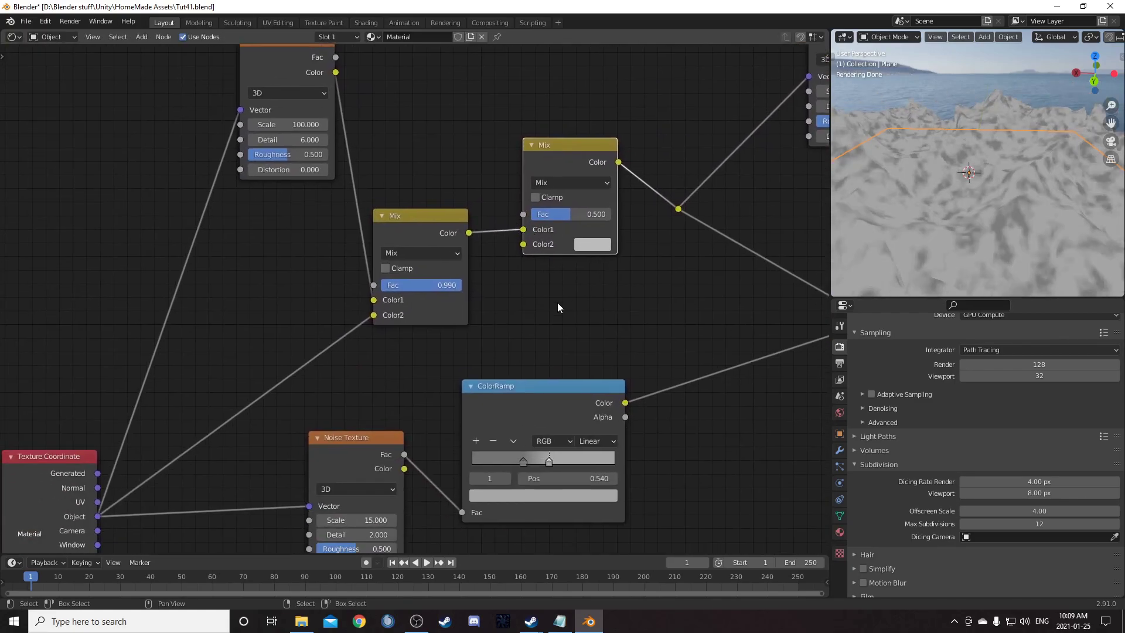
{"action": "left_click_drag", "start_coordinate": [625, 403], "coordinate": [523, 214]}
Step: Reconnect the Principled BSDF to the Material Output in place of the ColorRamp preview and check the displaced plane
{"action": "scroll", "coordinate": [649, 385], "scroll_direction": "down", "scroll_amount": 6}
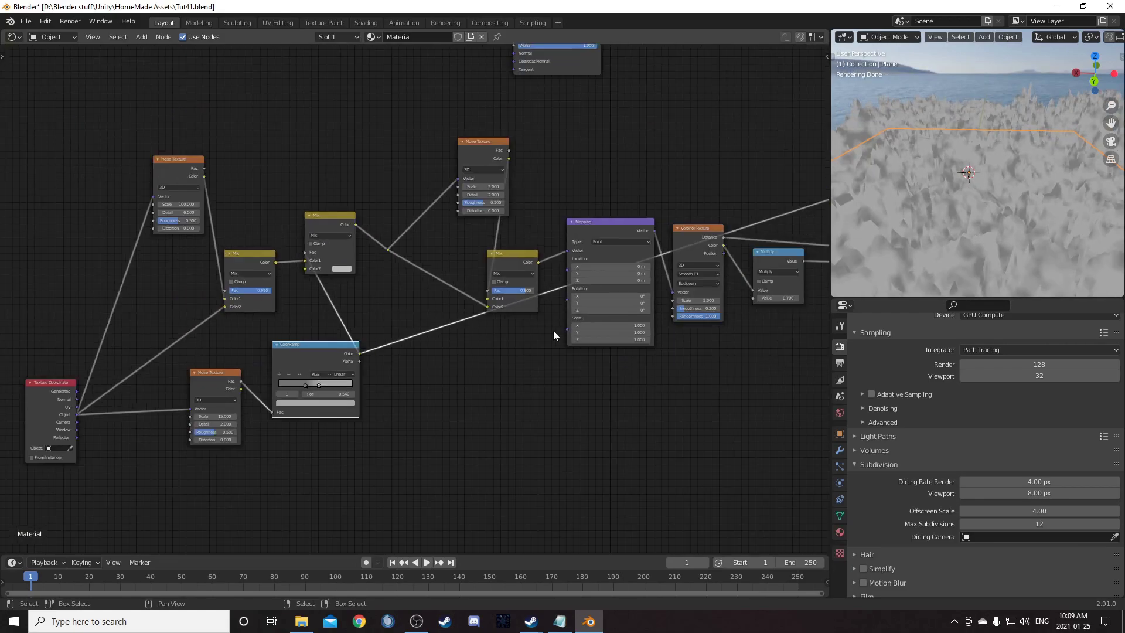
{"action": "left_click", "coordinate": [487, 270], "text": "ctrl+shift"}
{"action": "middle_click_drag", "start_coordinate": [328, 452], "coordinate": [367, 378]}
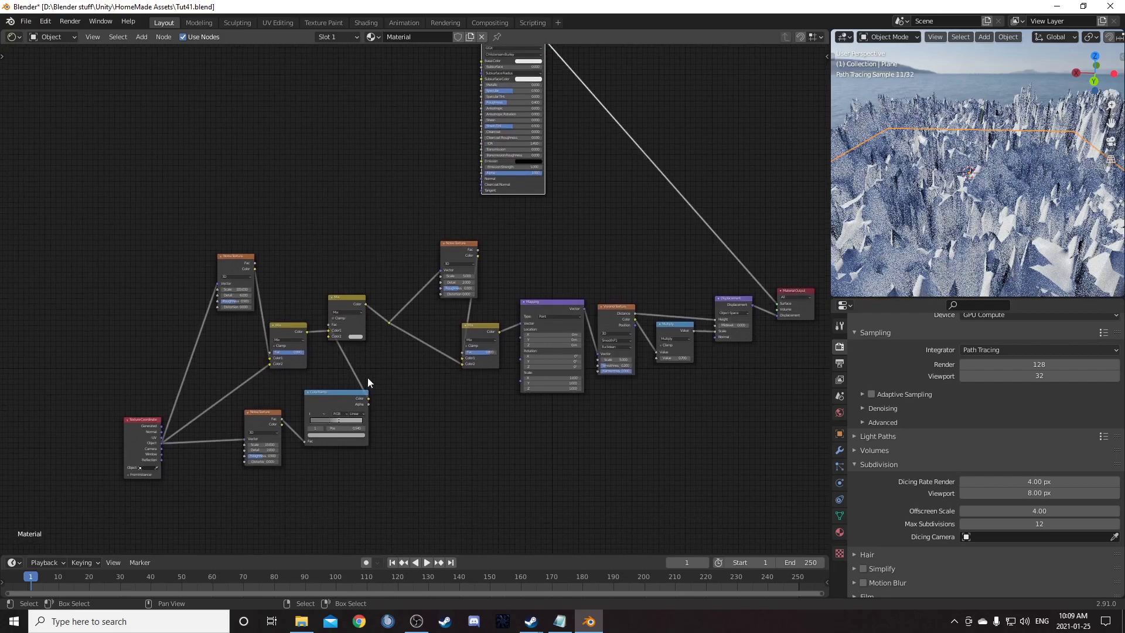
{"action": "middle_click_drag", "start_coordinate": [993, 209], "coordinate": [1020, 211]}
{"action": "scroll", "coordinate": [345, 419], "scroll_direction": "up", "scroll_amount": 4}
{"action": "middle_click_drag", "start_coordinate": [341, 402], "coordinate": [394, 373]}
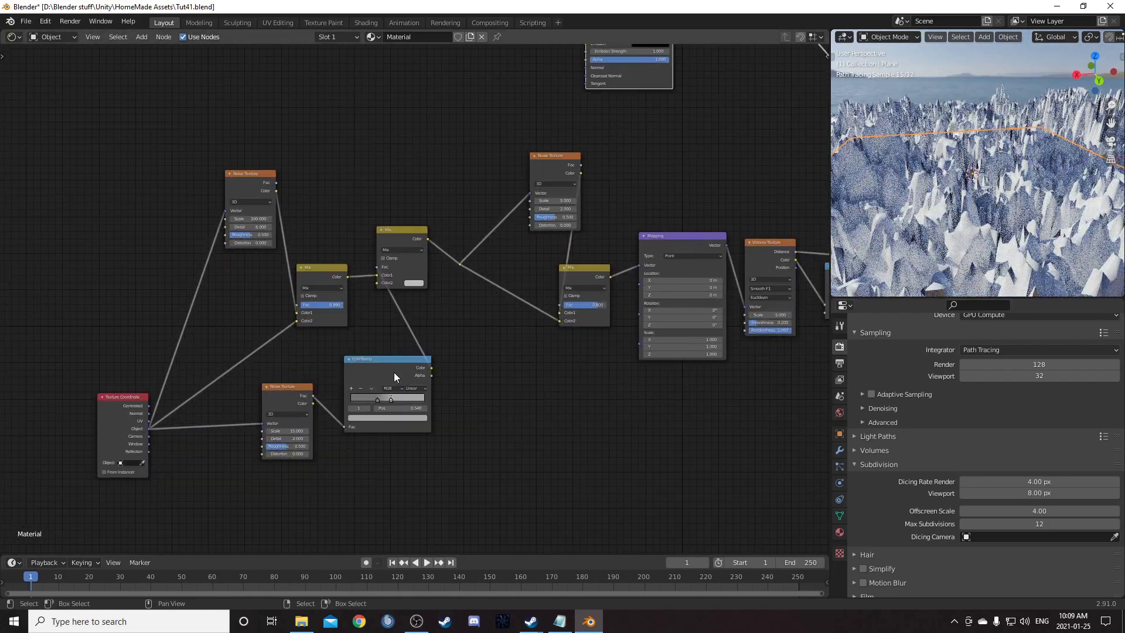
Step: Shift the new Mix node slightly aside and insert a Math node between the ColorRamp's Color and its Fac
{"action": "left_click_drag", "start_coordinate": [401, 233], "coordinate": [431, 220]}
{"action": "scroll", "coordinate": [428, 299], "scroll_direction": "up", "scroll_amount": 2}
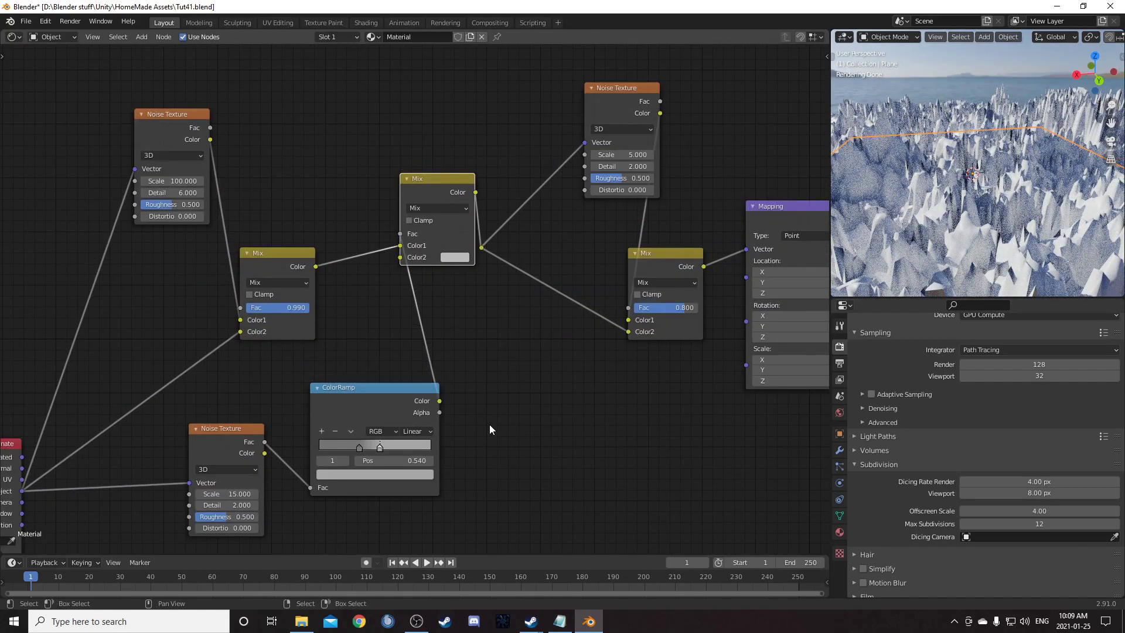
{"action": "middle_click_drag", "start_coordinate": [490, 425], "coordinate": [549, 385]}
{"action": "key", "text": "shift+a"}
{"action": "left_click", "coordinate": [546, 356]}
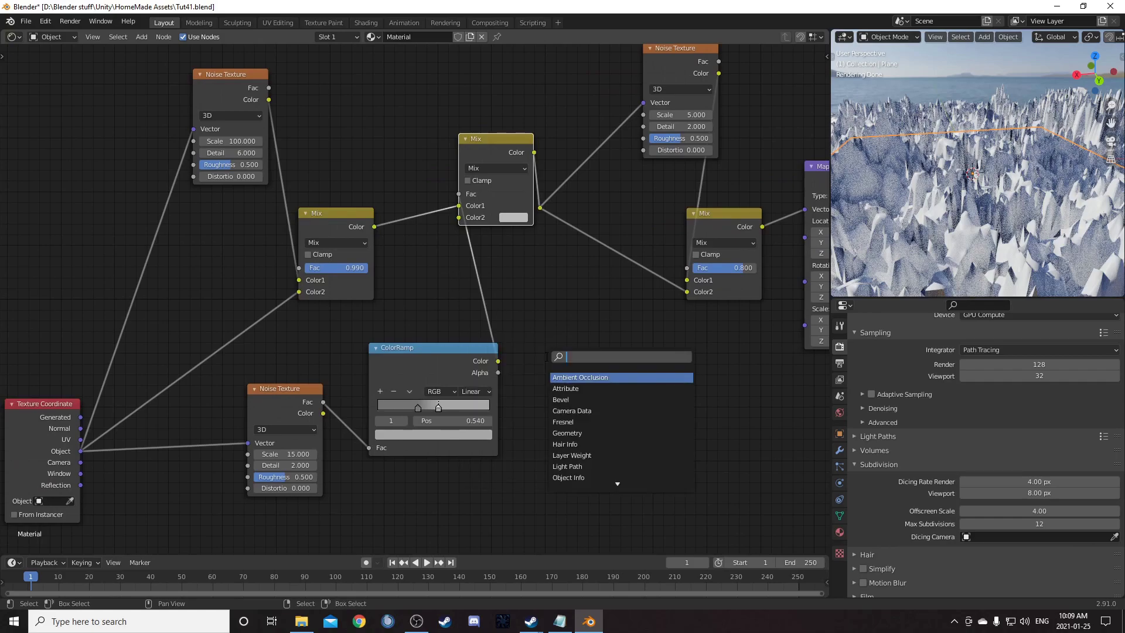
{"action": "type", "text": "math"}
{"action": "key", "text": "Return"}
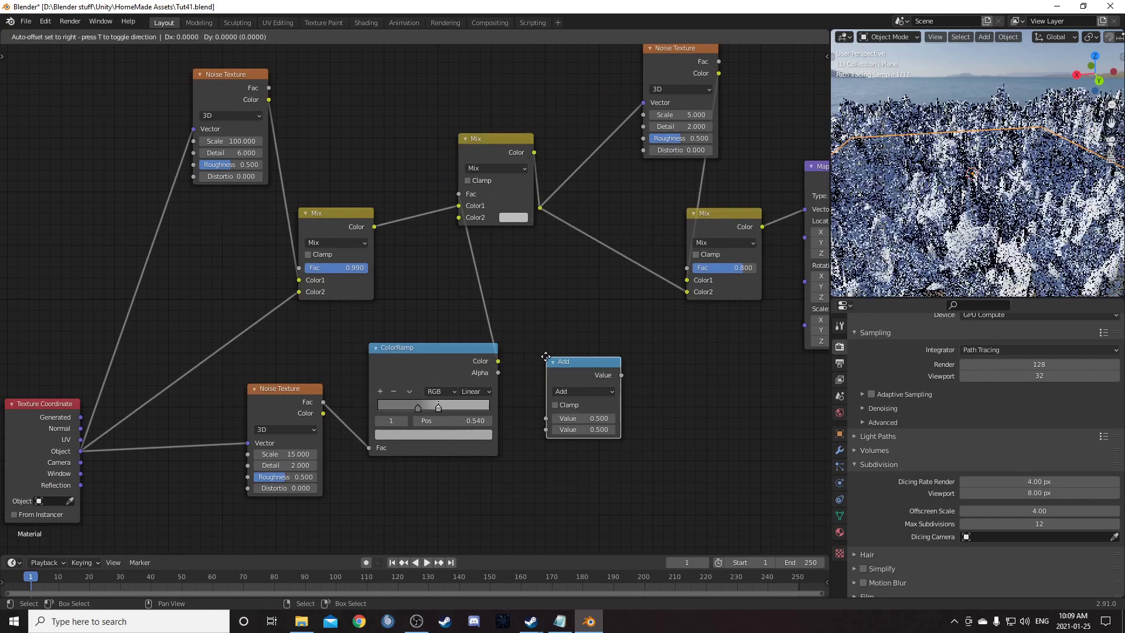
{"action": "left_click", "coordinate": [511, 275]}
Step: Set the new Math node to Multiply with a second value of 0.1
{"action": "left_click", "coordinate": [574, 275]}
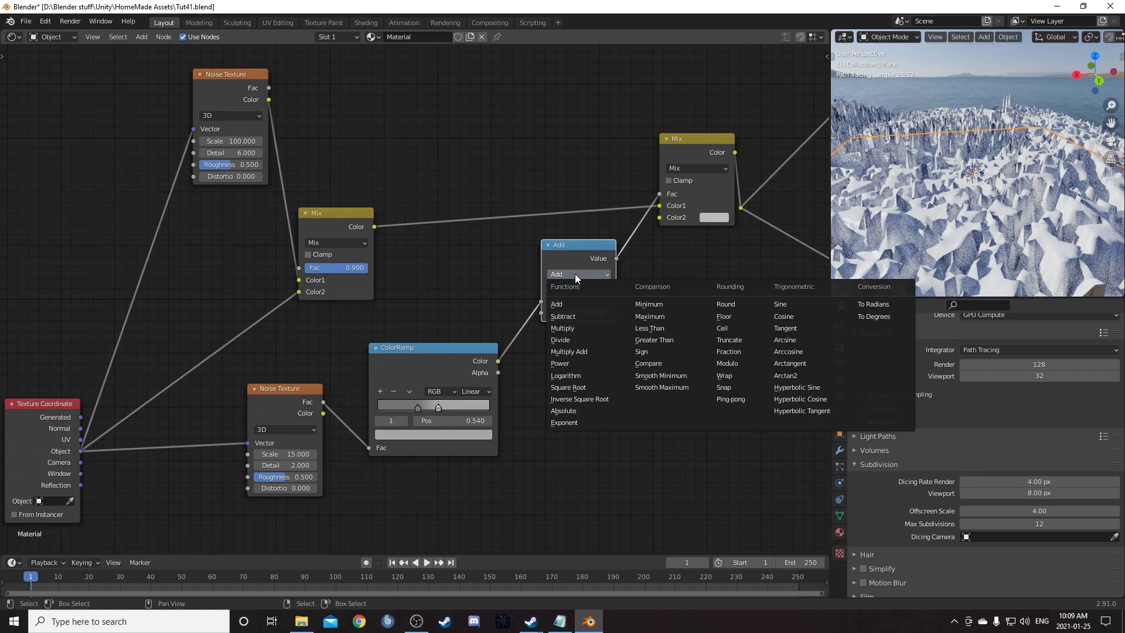
{"action": "left_click", "coordinate": [583, 293]}
{"action": "left_click", "coordinate": [584, 311]}
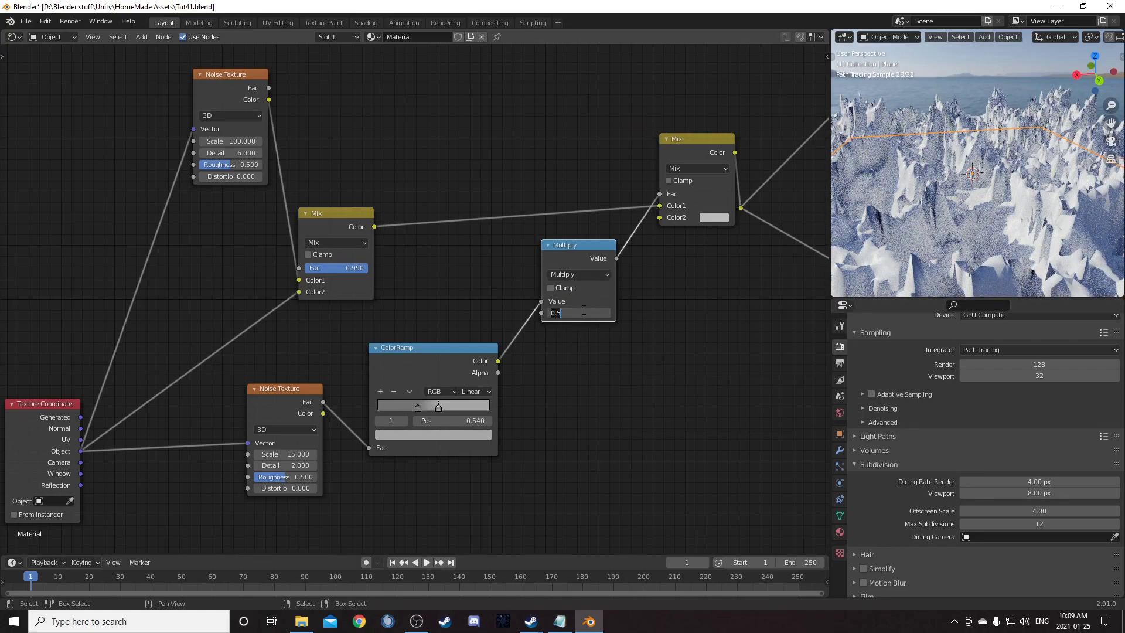
{"action": "type", "text": "0.1"}
{"action": "key", "text": "Return"}
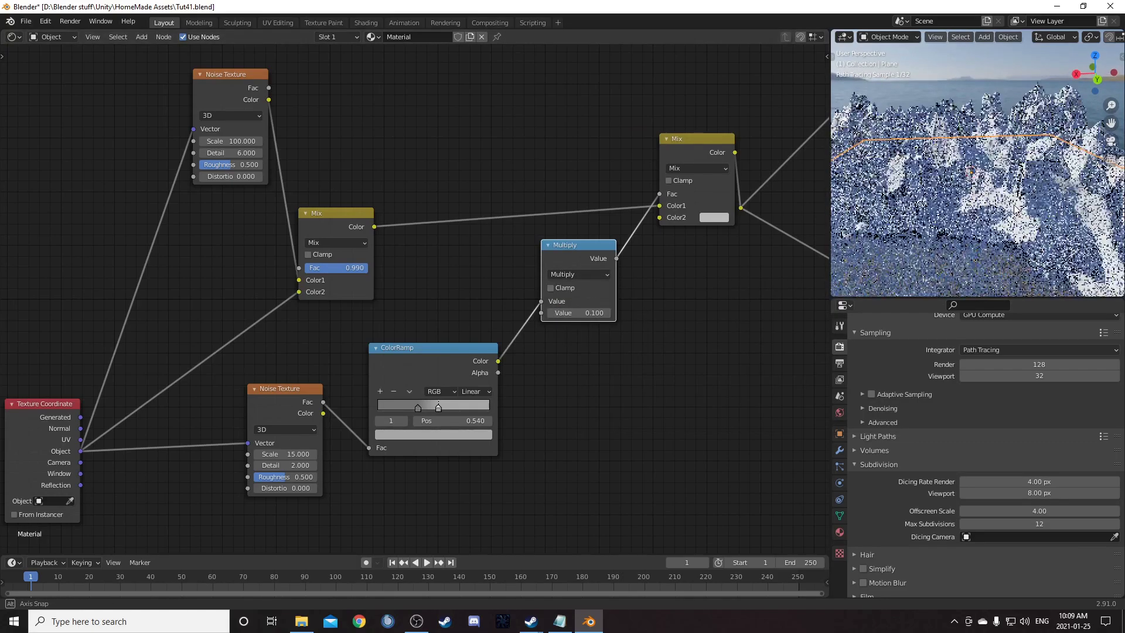
Step: Add a Vector Math node below the scale 15 Noise Texture
{"action": "mouse_move", "coordinate": [1014, 205]}
{"action": "middle_mouse_down"}
{"action": "mouse_move", "coordinate": [993, 195]}
{"action": "mouse_move", "coordinate": [1066, 228]}
{"action": "mouse_move", "coordinate": [1015, 225]}
{"action": "mouse_move", "coordinate": [1033, 228]}
{"action": "middle_mouse_up"}
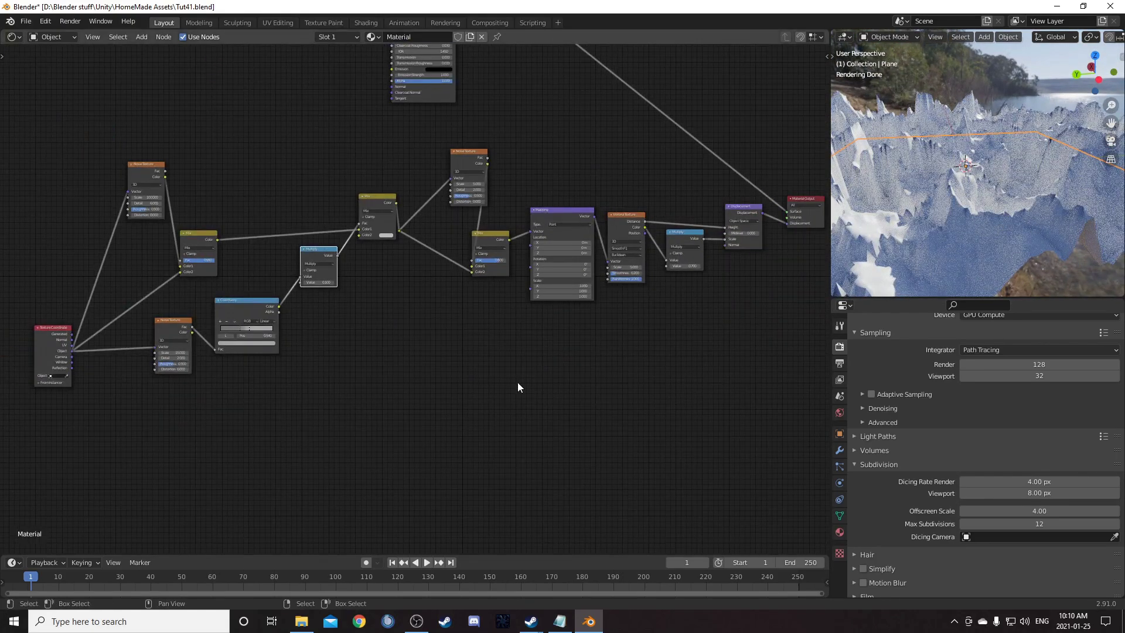
{"action": "scroll", "coordinate": [1001, 219], "scroll_direction": "down", "scroll_amount": 4}
{"action": "middle_click_drag", "start_coordinate": [1001, 220], "coordinate": [984, 249]}
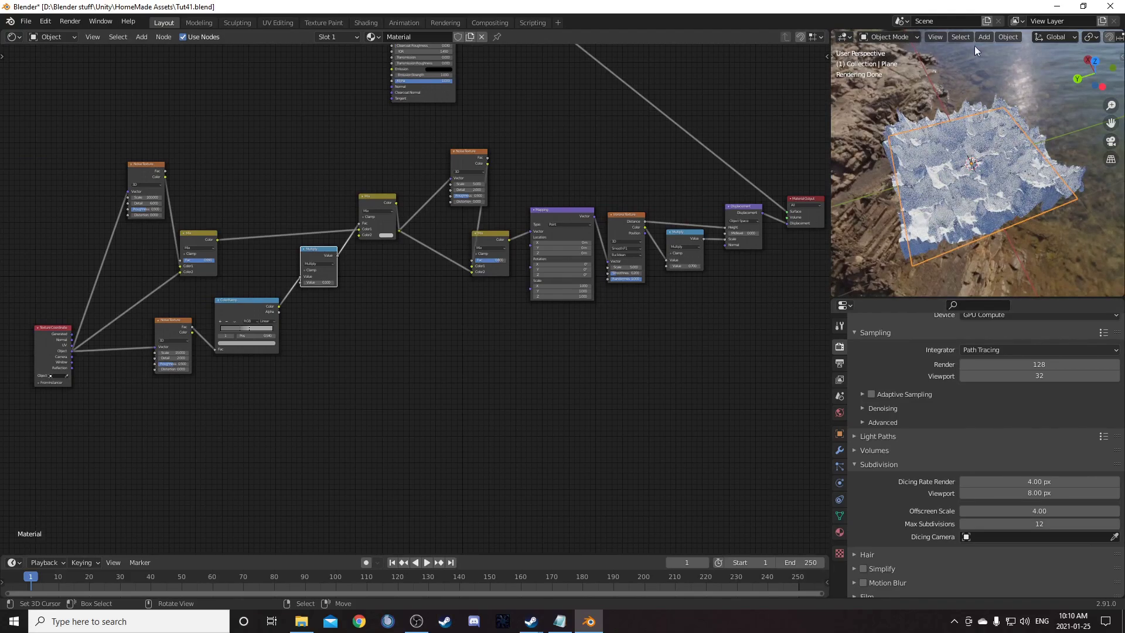
{"action": "scroll", "coordinate": [422, 409], "scroll_direction": "up", "scroll_amount": 4}
{"action": "mouse_move", "coordinate": [964, 195]}
{"action": "middle_mouse_down"}
{"action": "mouse_move", "coordinate": [959, 145]}
{"action": "mouse_move", "coordinate": [958, 163]}
{"action": "middle_mouse_up"}
{"action": "scroll", "coordinate": [298, 433], "scroll_direction": "up", "scroll_amount": 4}
{"action": "middle_click_drag", "start_coordinate": [293, 434], "coordinate": [557, 262]}
{"action": "key", "text": "shift+a"}
{"action": "left_click", "coordinate": [439, 295]}
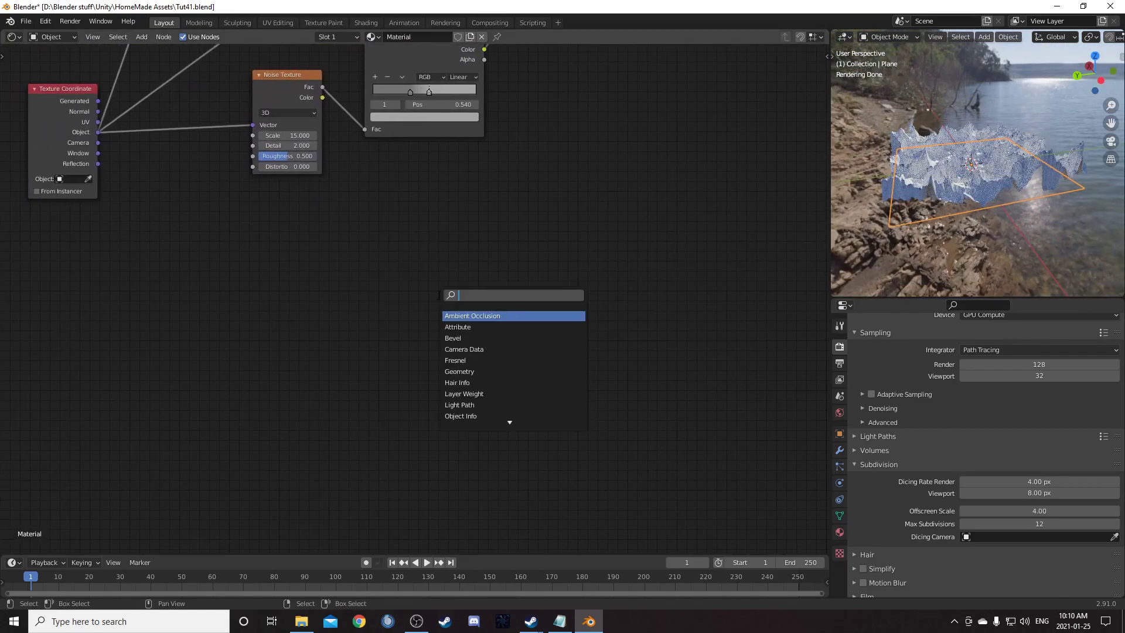
{"action": "type", "text": "math"}
{"action": "key", "text": "Down"}
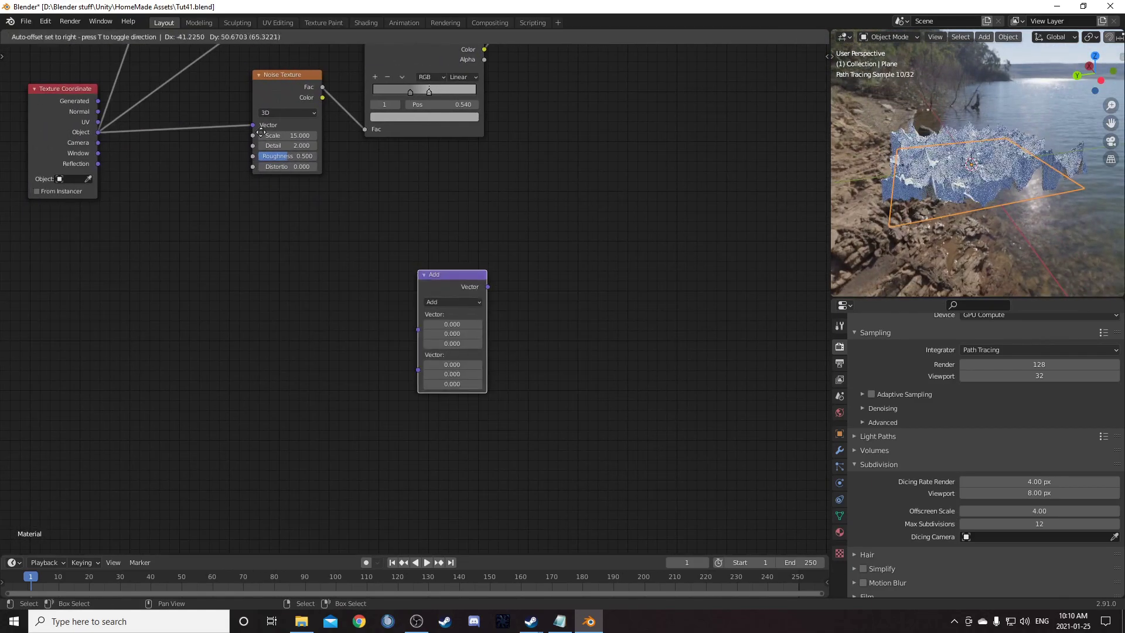
{"action": "left_click", "coordinate": [196, 182]}
Step: Connect the Object coordinates to the Vector Math node, set its operation to Length, and preview its Value on the surface
{"action": "left_click_drag", "start_coordinate": [98, 132], "coordinate": [312, 321]}
{"action": "left_click", "coordinate": [347, 295]}
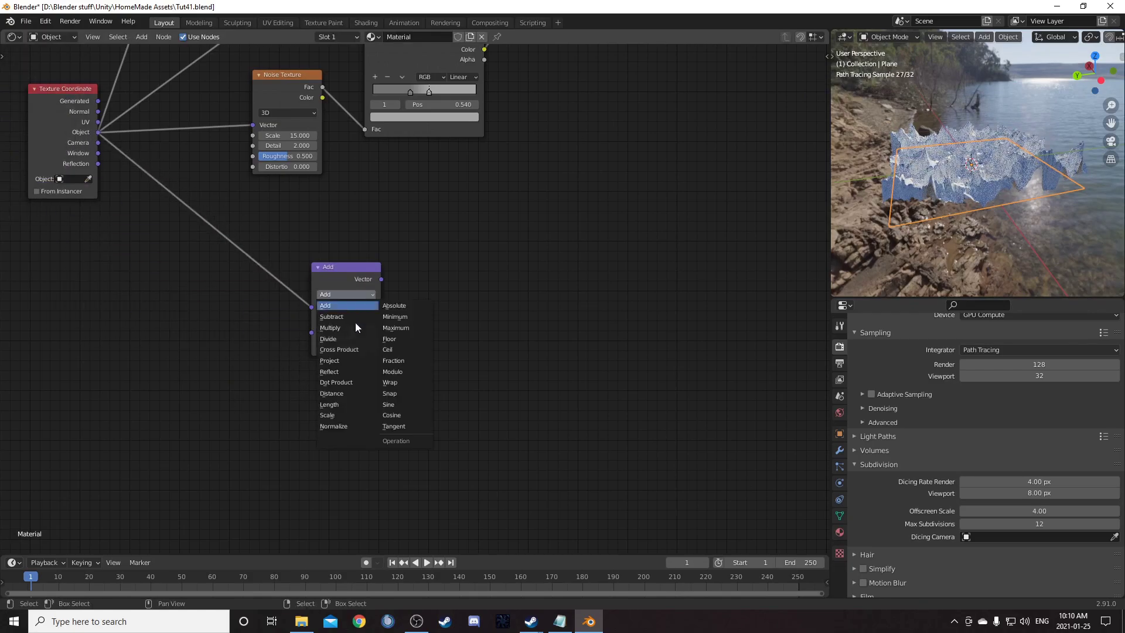
{"action": "left_click", "coordinate": [347, 406]}
{"action": "left_click", "coordinate": [347, 271], "text": "ctrl+shift"}
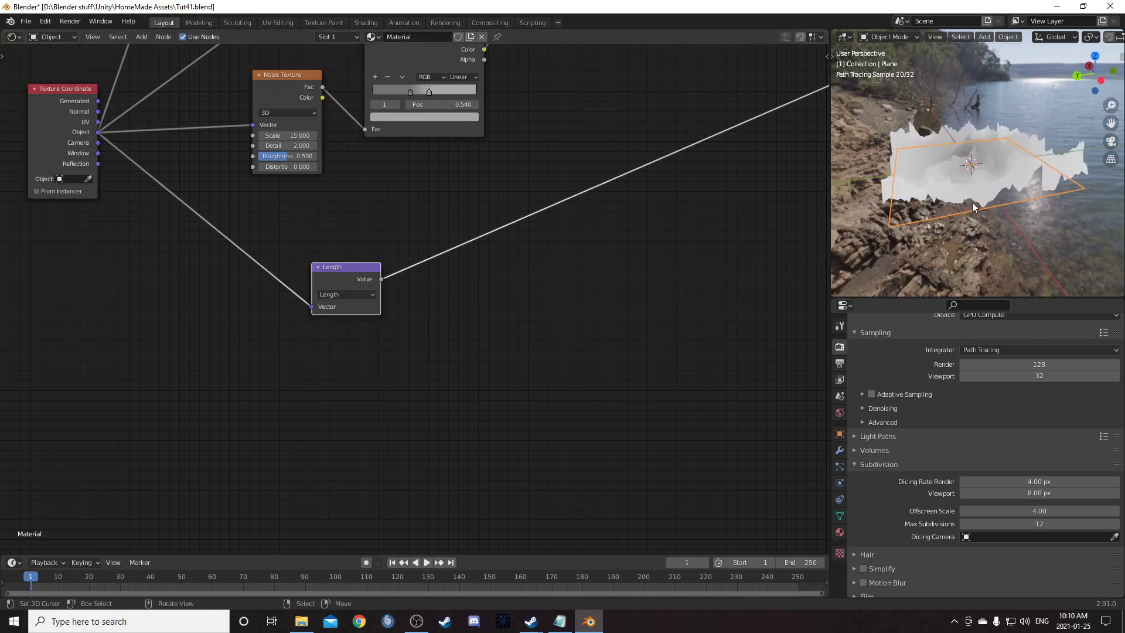
Step: Insert a ColorRamp node on the link after the Length node's Value to shape the distance gradient
{"action": "middle_click_drag", "start_coordinate": [972, 202], "coordinate": [989, 262]}
{"action": "middle_click_drag", "start_coordinate": [476, 397], "coordinate": [452, 384]}
{"action": "key", "text": "shift+a"}
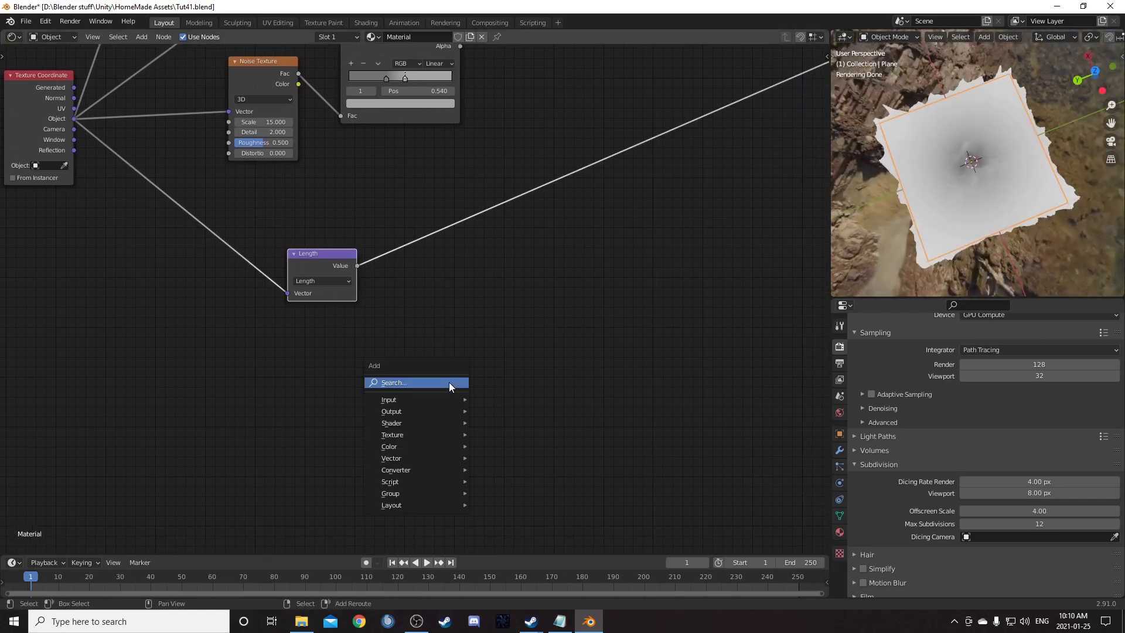
{"action": "left_click", "coordinate": [451, 385]}
{"action": "type", "text": "color"}
{"action": "key", "text": "Down"}
{"action": "key", "text": "Return"}
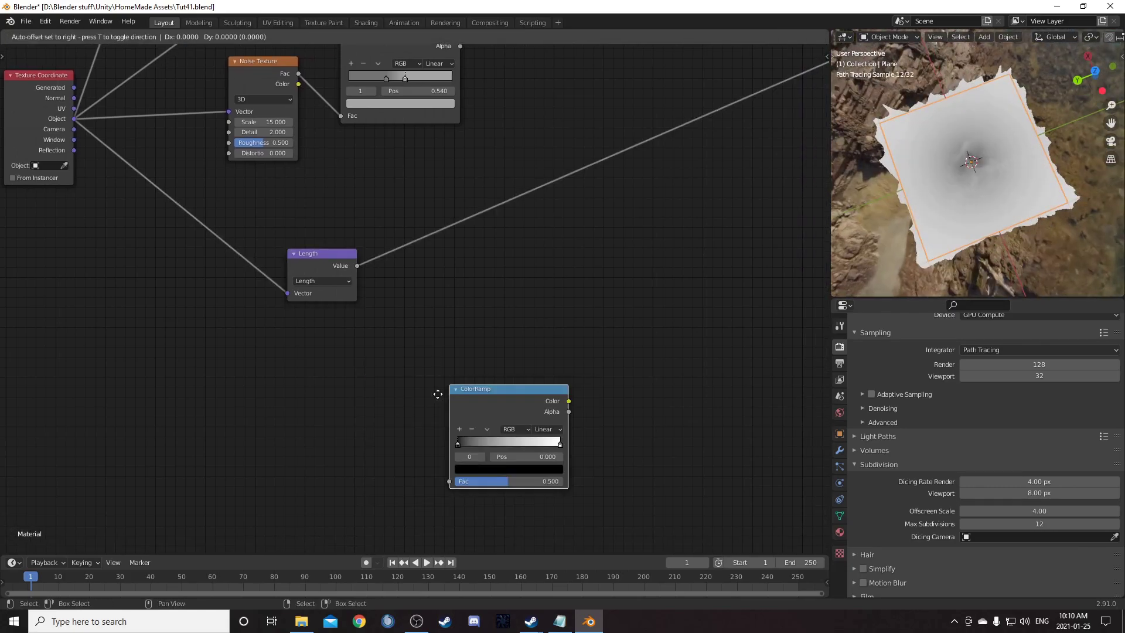
{"action": "left_click", "coordinate": [413, 220]}
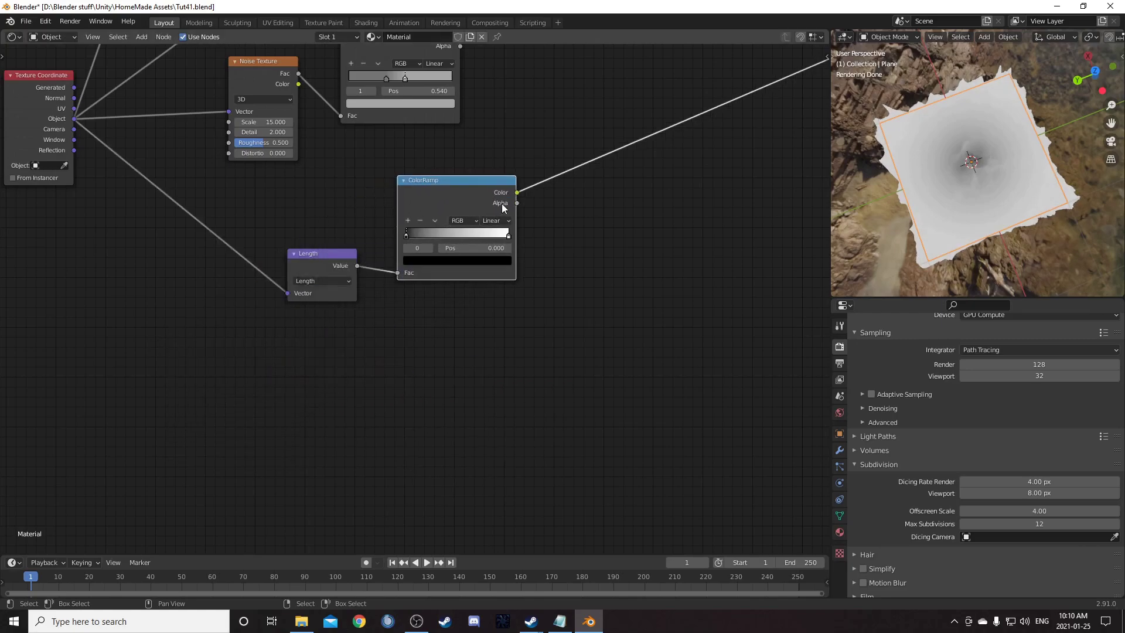
Step: Flip the distance ColorRamp to run from white to black and set the black stop's position to 0.75
{"action": "scroll", "coordinate": [498, 235], "scroll_direction": "up", "scroll_amount": 3}
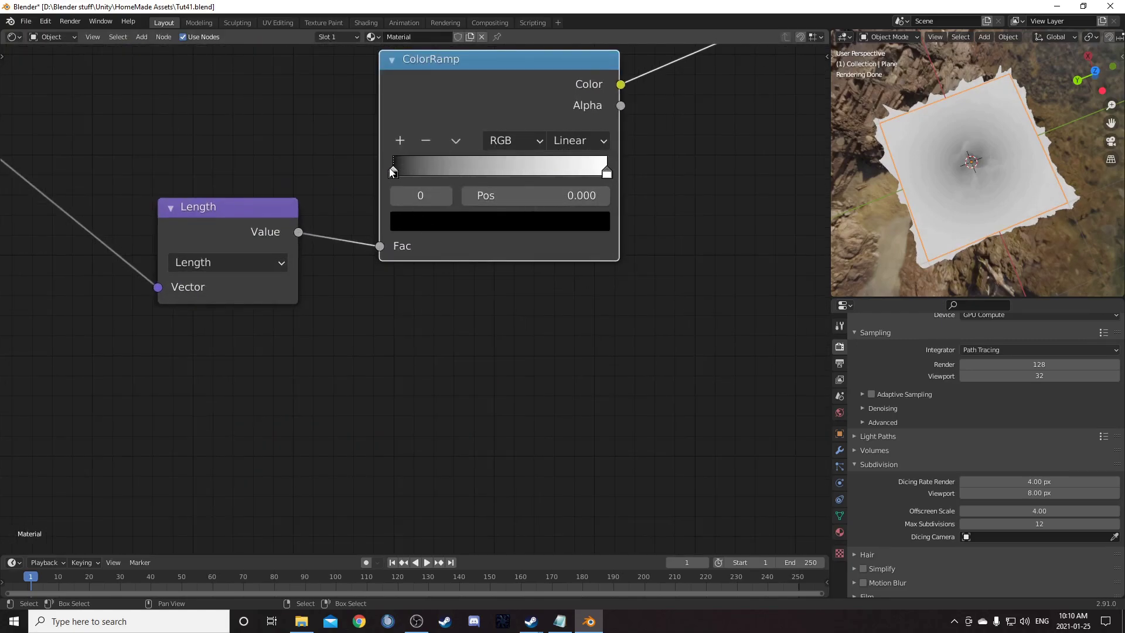
{"action": "left_click_drag", "start_coordinate": [393, 172], "coordinate": [581, 172]}
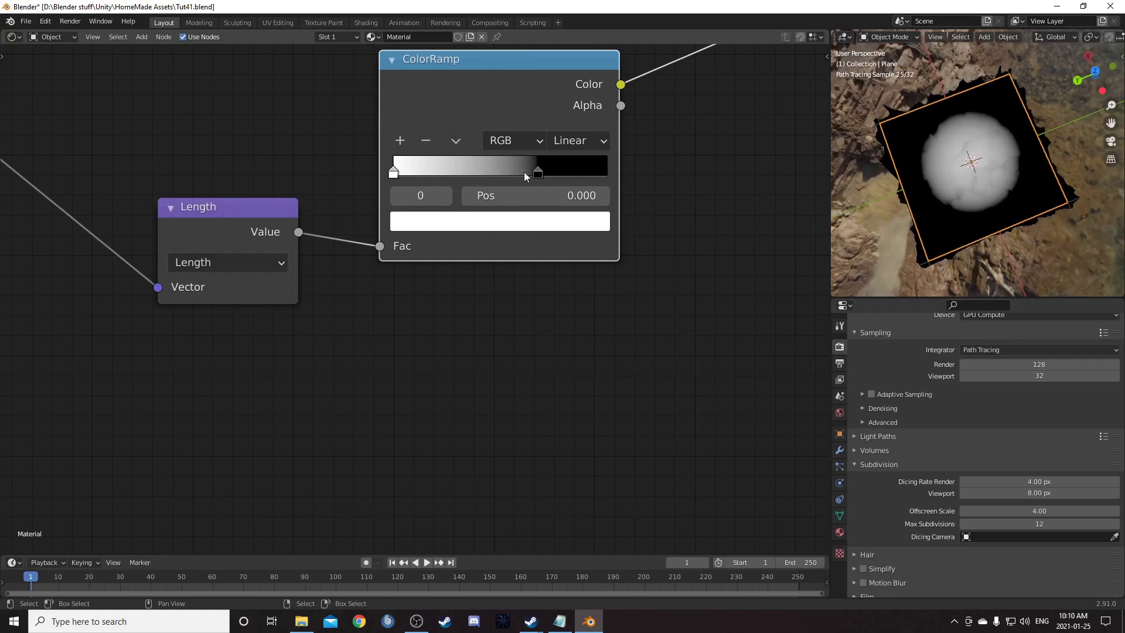
{"action": "left_click", "coordinate": [537, 171]}
{"action": "double_click", "coordinate": [541, 195]}
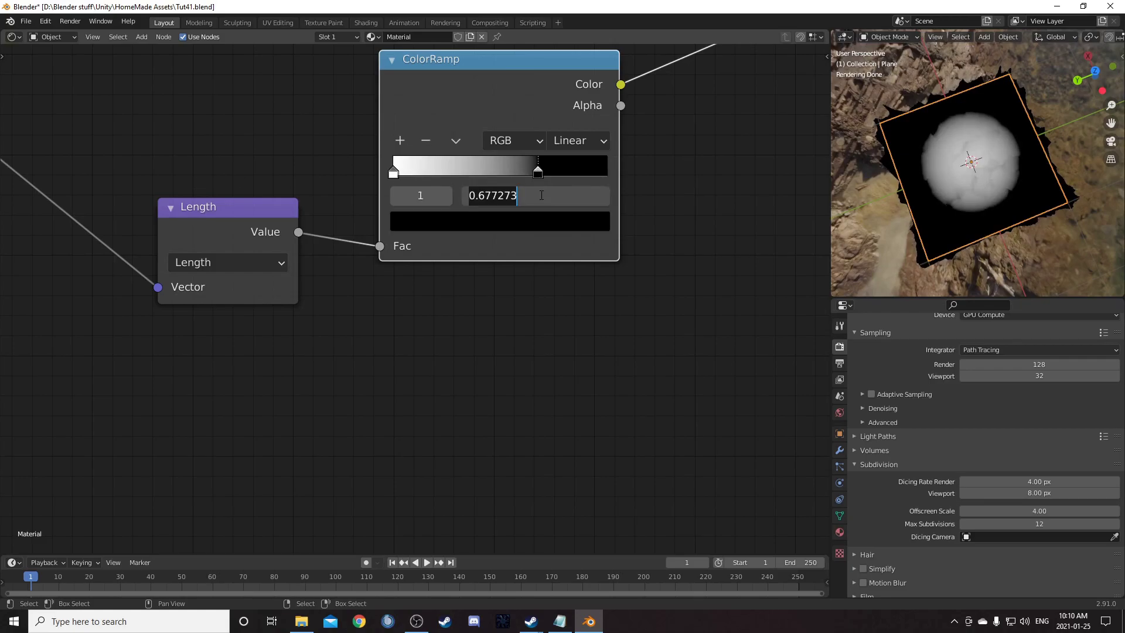
{"action": "type", "text": ".7"}
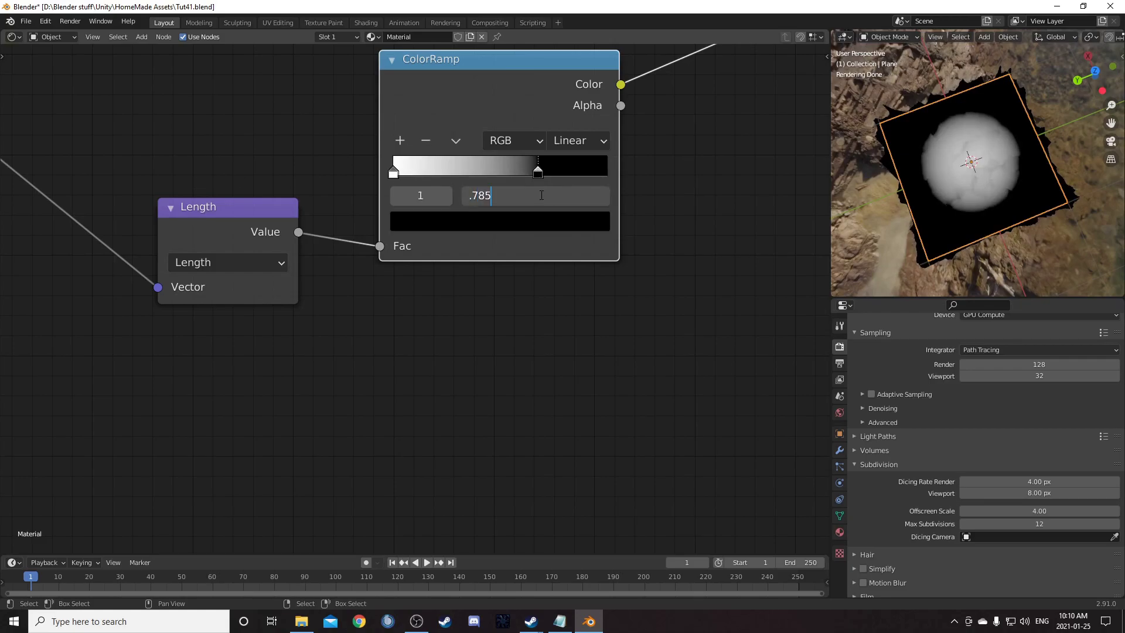
{"action": "type", "text": "5"}
{"action": "key", "text": "Return"}
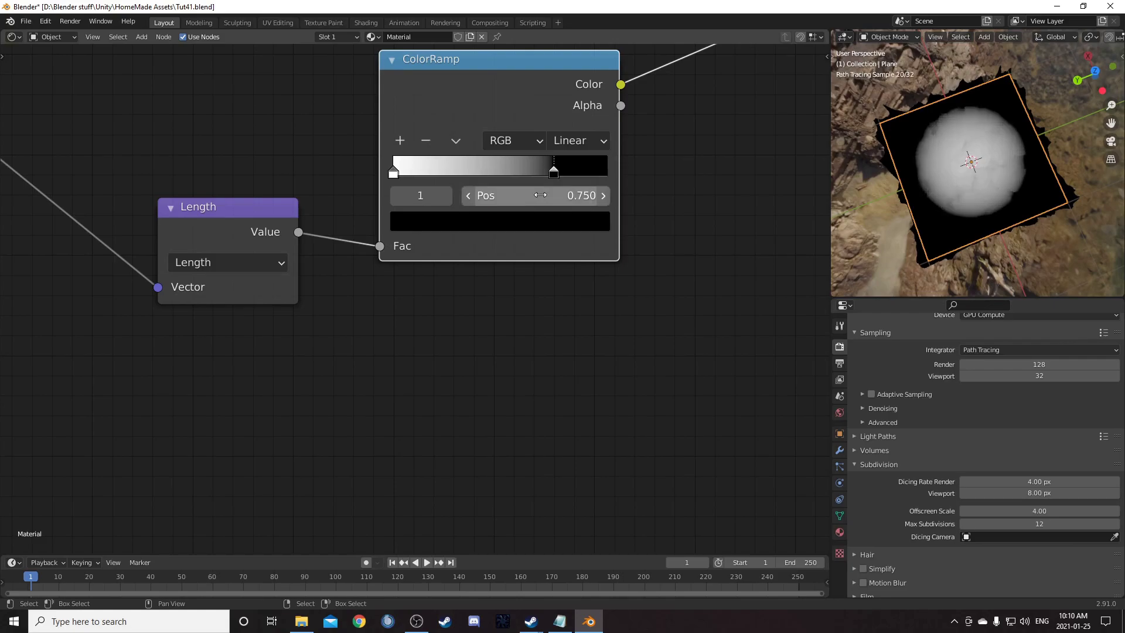
Step: Set the brightness value of the distance ColorRamp's black stop to 0.25
{"action": "left_click", "coordinate": [508, 226]}
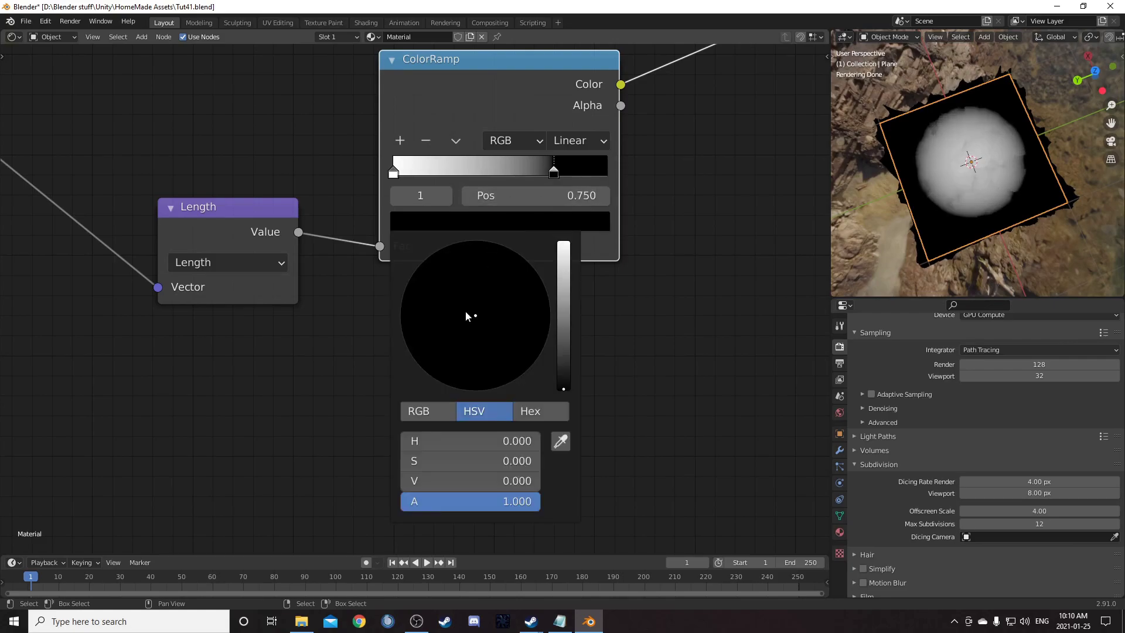
{"action": "left_click", "coordinate": [497, 482]}
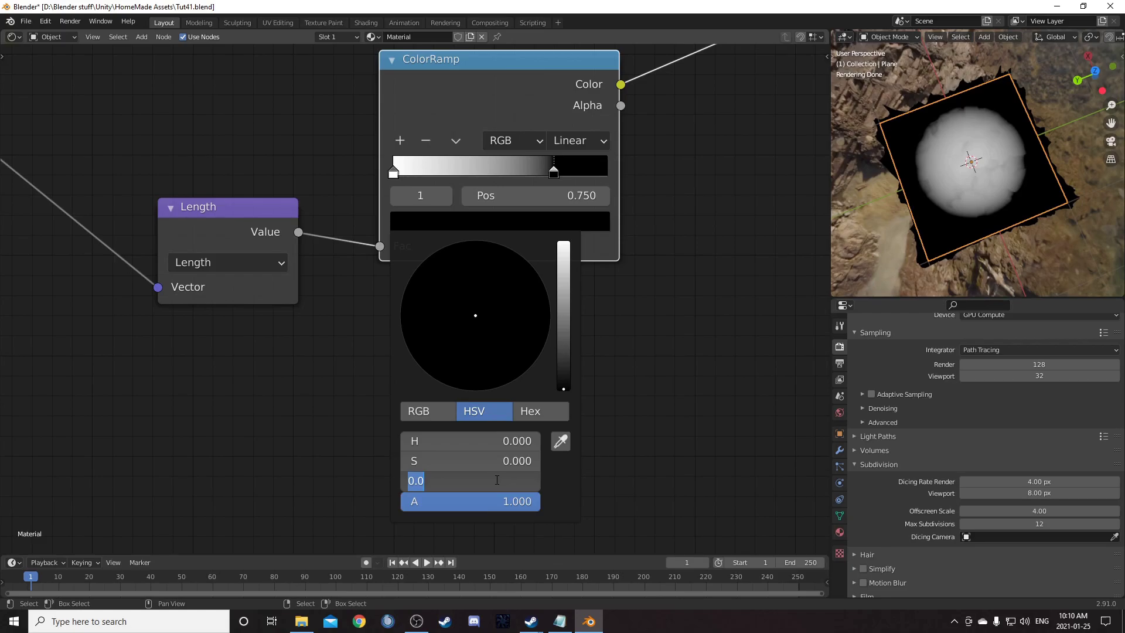
{"action": "key", "text": "Return"}
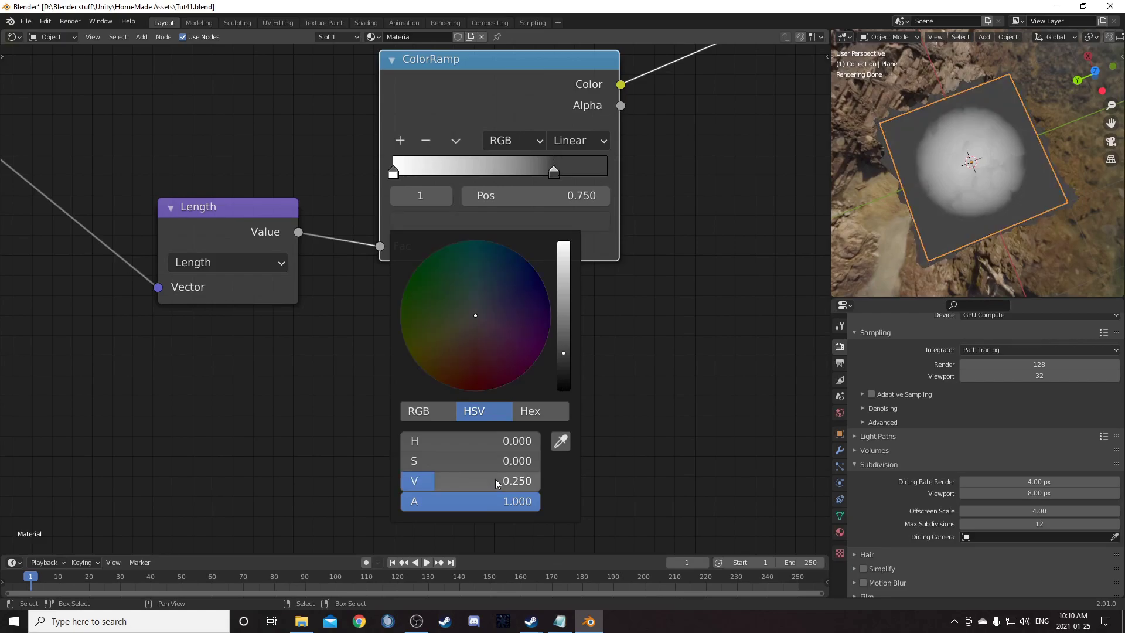
{"action": "middle_click_drag", "start_coordinate": [933, 183], "coordinate": [972, 188]}
{"action": "scroll", "coordinate": [937, 165], "scroll_direction": "up", "scroll_amount": 3}
Step: Move the distance ColorRamp across the graph to just below the Voronoi Texture, shifting the Multiply node beside the Displacement node slightly aside
{"action": "scroll", "coordinate": [575, 198], "scroll_direction": "down", "scroll_amount": 6}
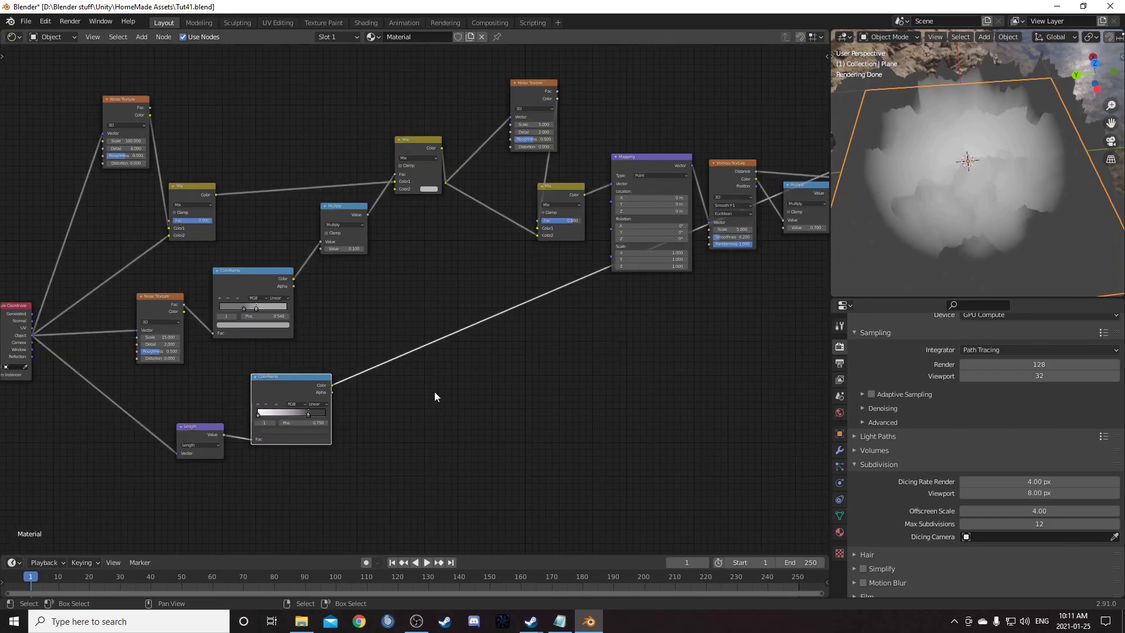
{"action": "middle_click_drag", "start_coordinate": [645, 286], "coordinate": [367, 246]}
{"action": "left_click_drag", "start_coordinate": [12, 351], "coordinate": [517, 270]}
{"action": "scroll", "coordinate": [564, 223], "scroll_direction": "up", "scroll_amount": 2}
{"action": "middle_click_drag", "start_coordinate": [563, 223], "coordinate": [328, 321]}
{"action": "left_click_drag", "start_coordinate": [331, 194], "coordinate": [347, 215]}
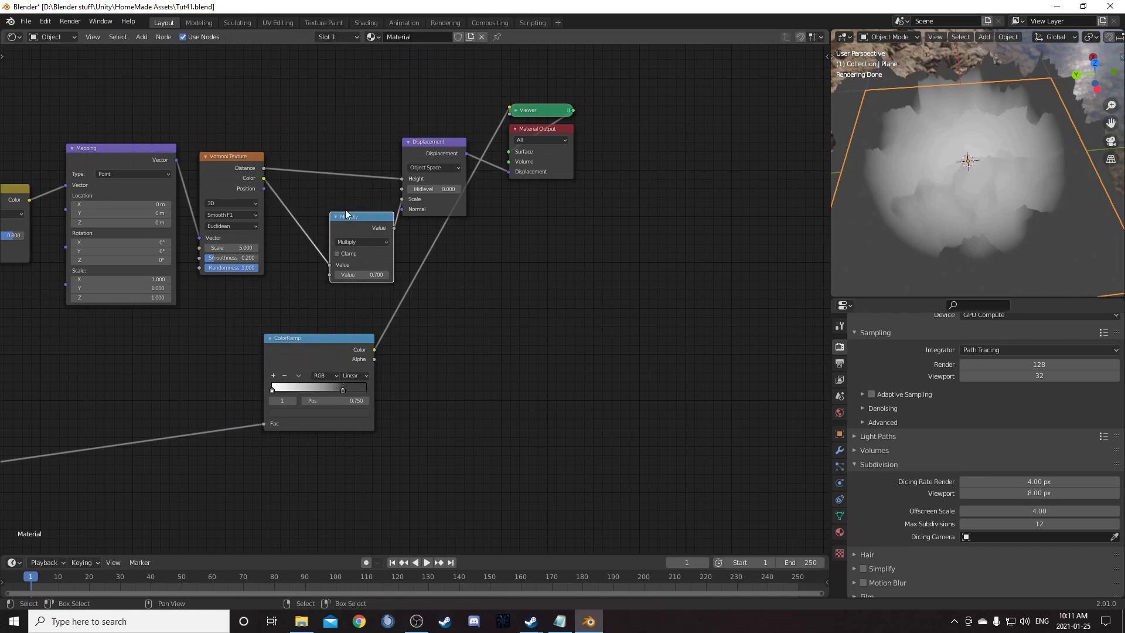
{"action": "left_click_drag", "start_coordinate": [319, 343], "coordinate": [214, 398]}
Step: Insert a Mix node after the distance ColorRamp, with the ramp's Color feeding the Mix node's Color2
{"action": "key", "text": "shift+a"}
{"action": "left_click", "coordinate": [389, 405]}
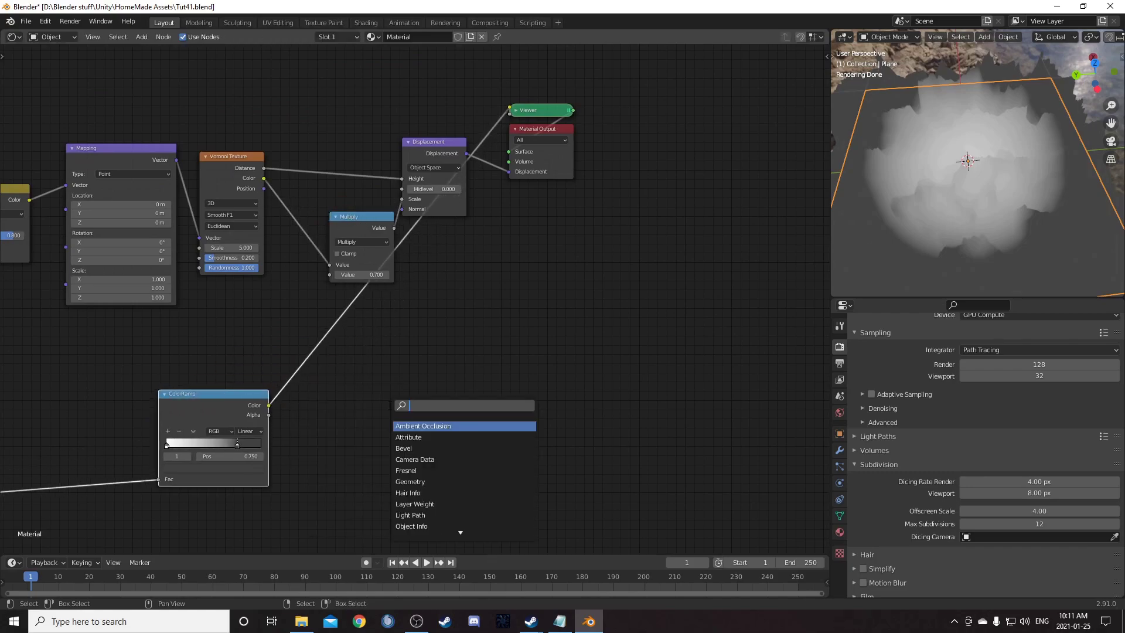
{"action": "type", "text": "mix"}
{"action": "key", "text": "Return"}
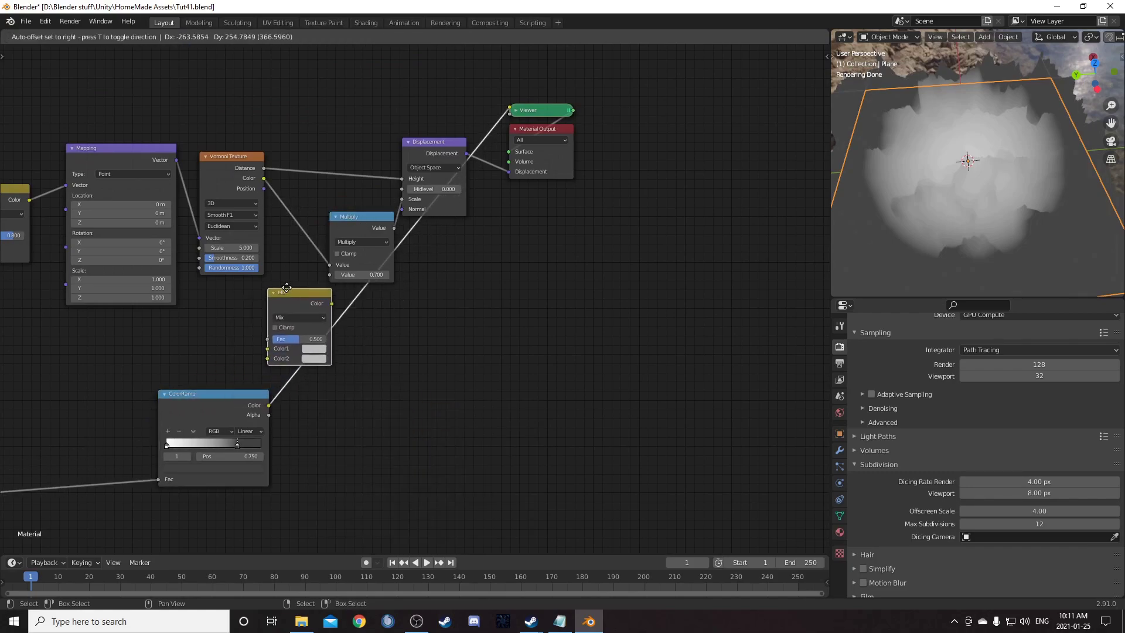
{"action": "left_click", "coordinate": [338, 348]}
{"action": "left_click_drag", "start_coordinate": [328, 350], "coordinate": [326, 361]}
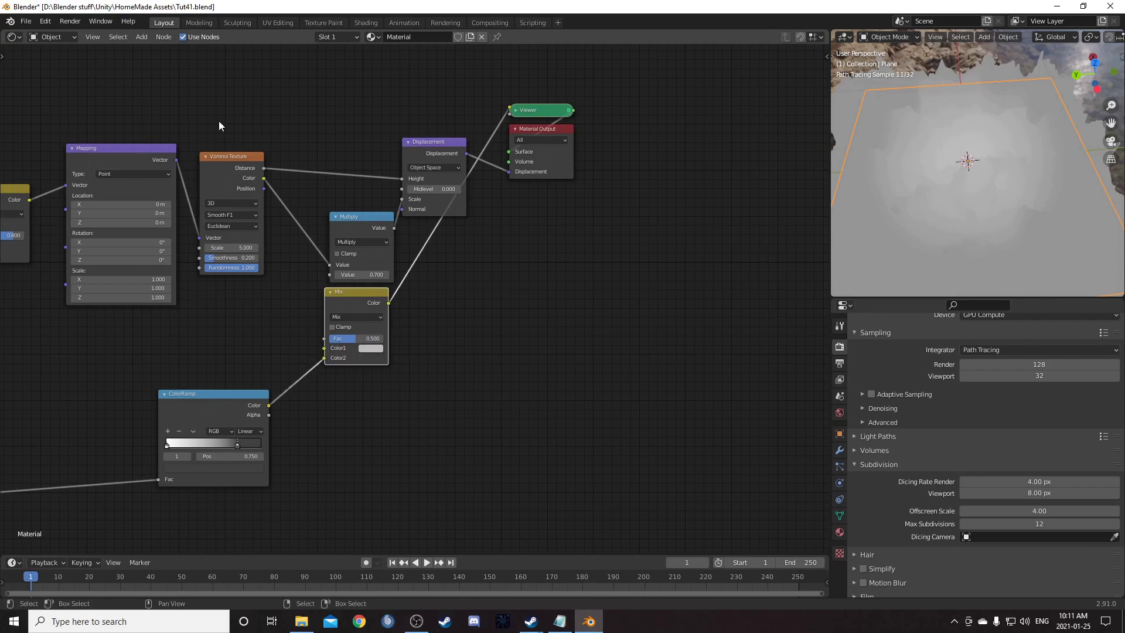
Step: Connect the Voronoi Texture's Color to the new Mix node's Color1 and set the node to Multiply with a Fac of 1
{"action": "left_click_drag", "start_coordinate": [264, 177], "coordinate": [279, 278]}
{"action": "left_click_drag", "start_coordinate": [326, 353], "coordinate": [325, 349]}
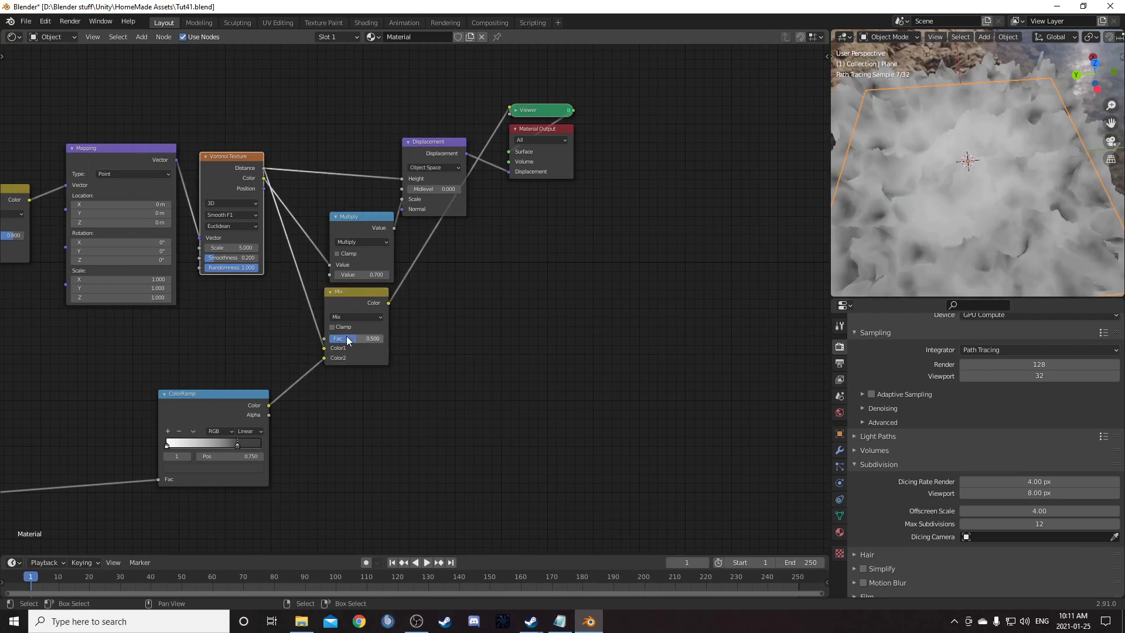
{"action": "left_click", "coordinate": [359, 317]}
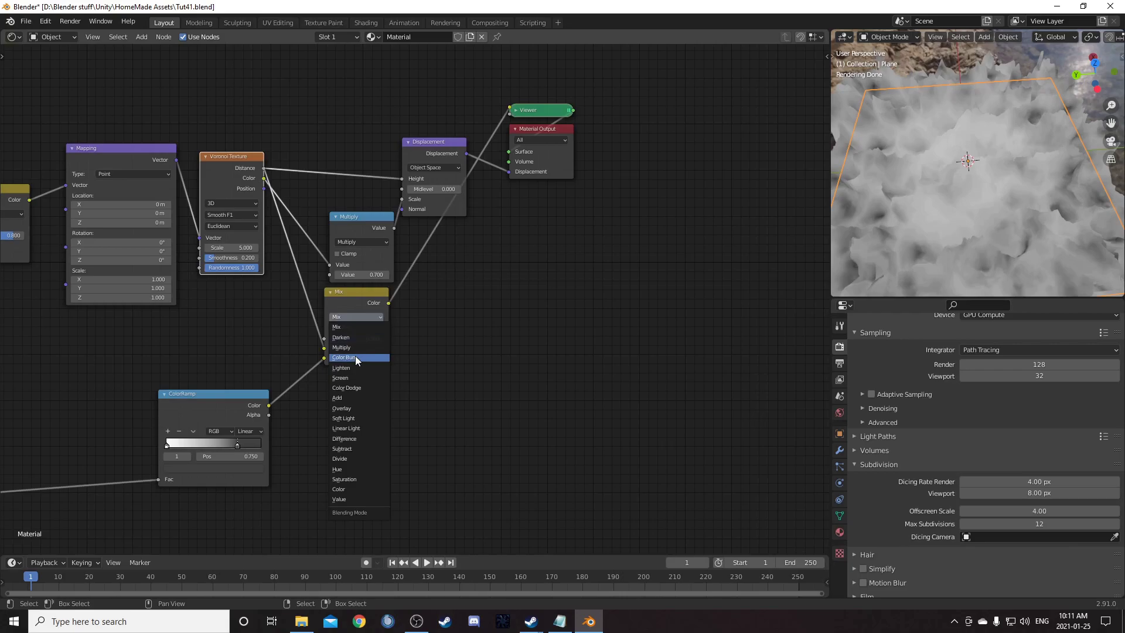
{"action": "left_click", "coordinate": [342, 347]}
Step: Connect the Color output of the new Multiply mix node to the Displacement node's Height
{"action": "left_click_drag", "start_coordinate": [361, 300], "coordinate": [410, 179]}
{"action": "middle_click_drag", "start_coordinate": [1064, 204], "coordinate": [913, 198]}
{"action": "scroll", "coordinate": [749, 303], "scroll_direction": "down", "scroll_amount": 2}
Step: Connect the Principled BSDF to the Material Output's Surface to replace the preview
{"action": "middle_click_drag", "start_coordinate": [444, 263], "coordinate": [587, 374]}
{"action": "scroll", "coordinate": [588, 373], "scroll_direction": "down", "scroll_amount": 4}
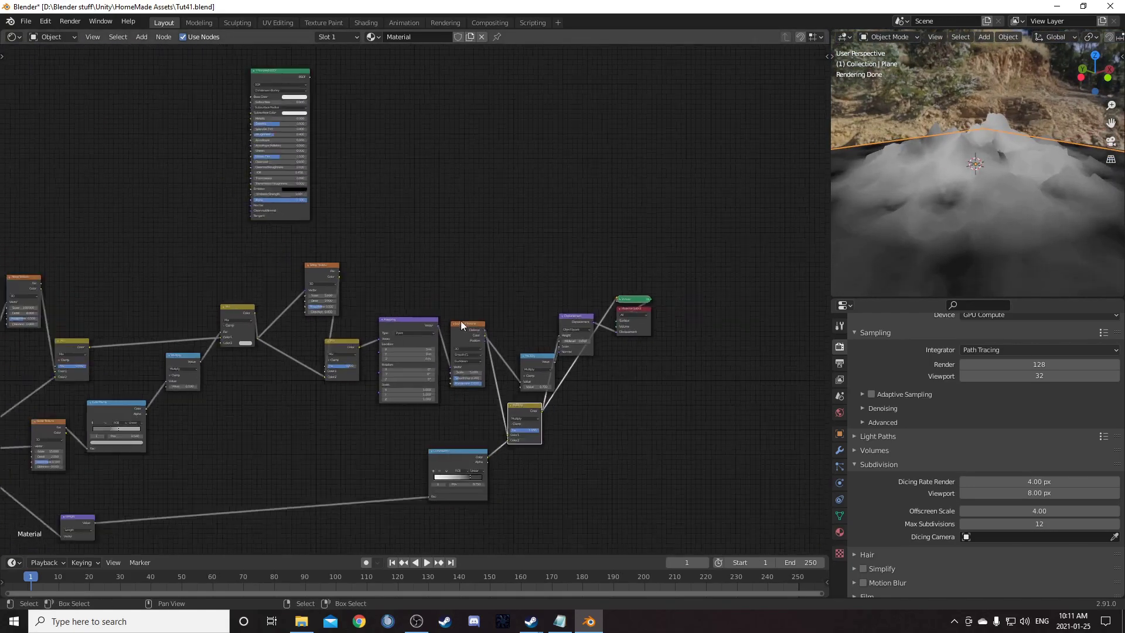
{"action": "left_click", "coordinate": [299, 216], "text": "ctrl+shift"}
{"action": "middle_click_drag", "start_coordinate": [1057, 248], "coordinate": [1038, 249]}
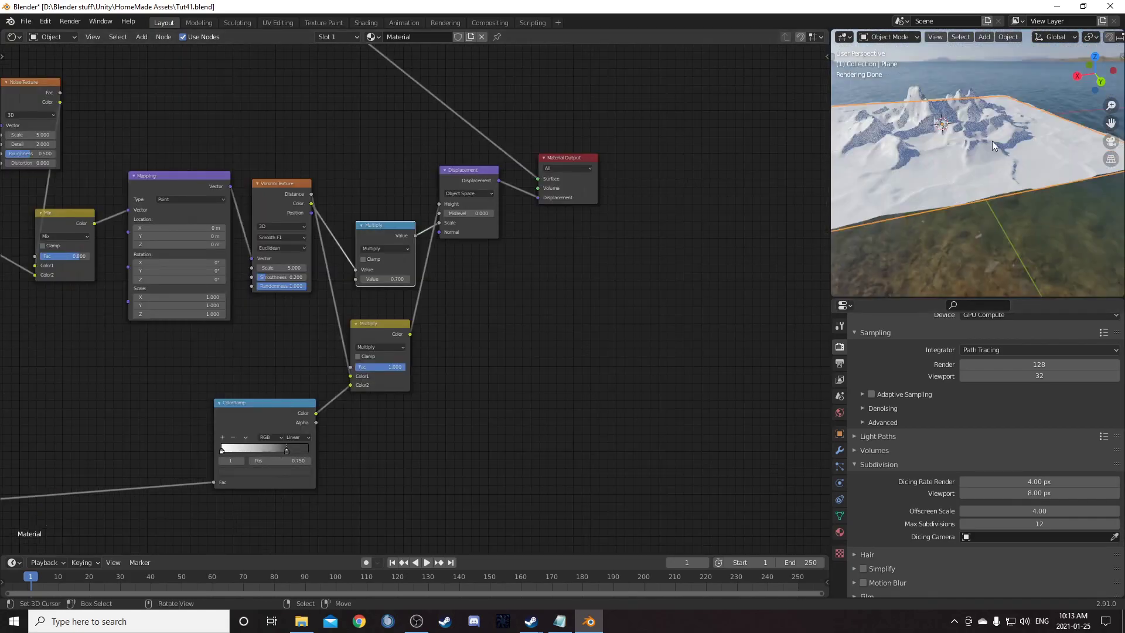
Step: Try pure black for the dark stop of the distance ColorRamp, then undo the colour change
{"action": "scroll", "coordinate": [595, 276], "scroll_direction": "up", "scroll_amount": 2}
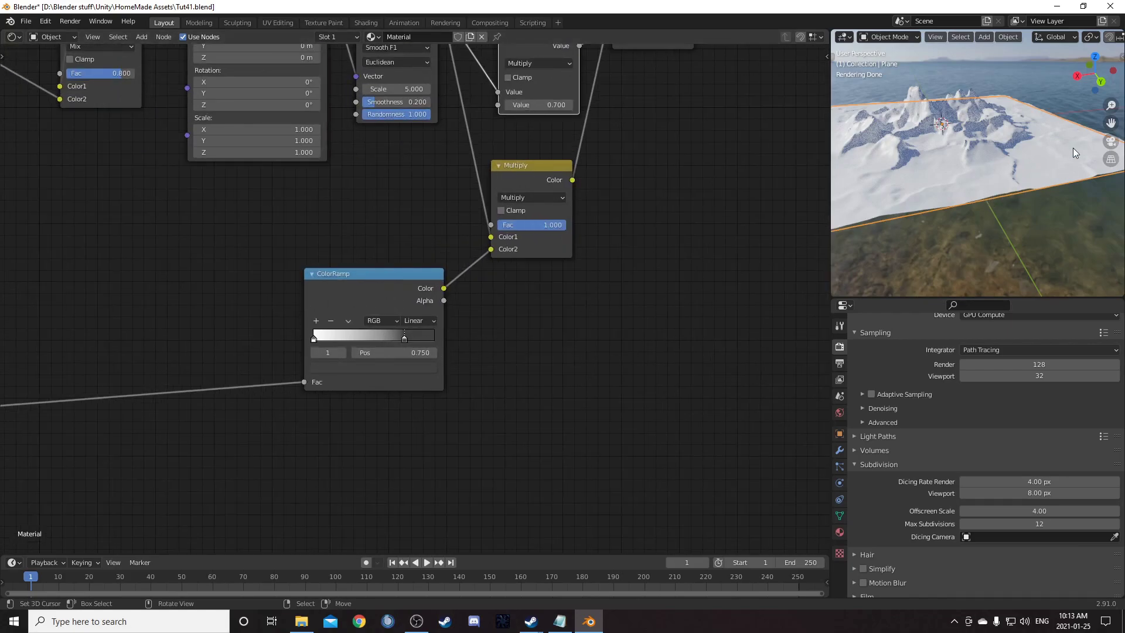
{"action": "left_click", "coordinate": [403, 369]}
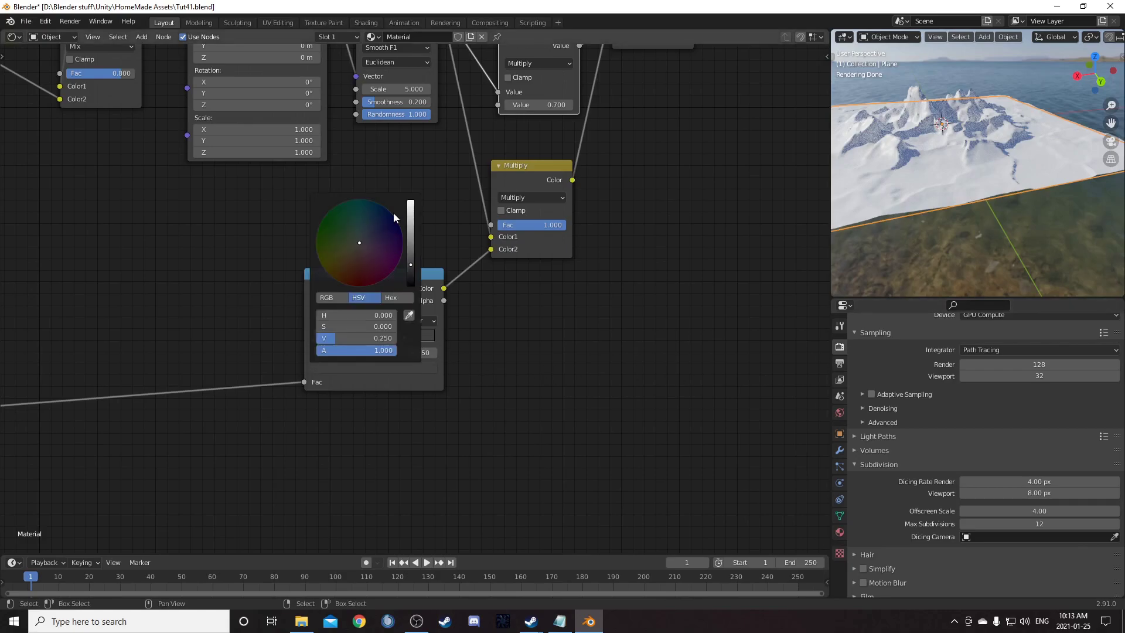
{"action": "scroll", "coordinate": [372, 250], "scroll_direction": "down", "scroll_amount": 5}
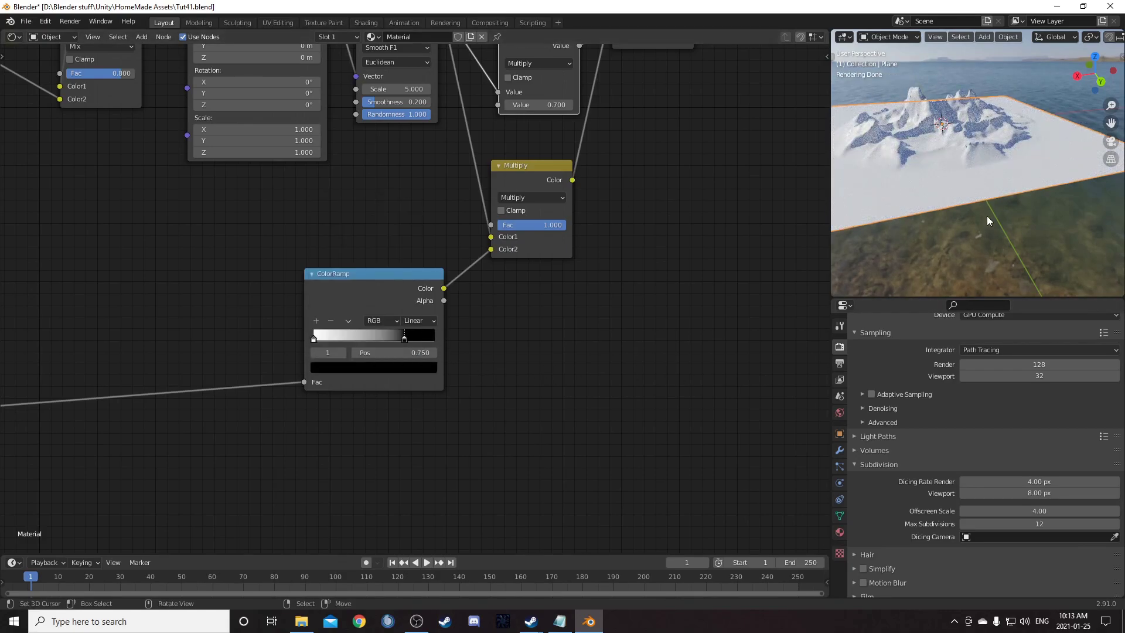
{"action": "scroll", "coordinate": [990, 202], "scroll_direction": "up", "scroll_amount": 3}
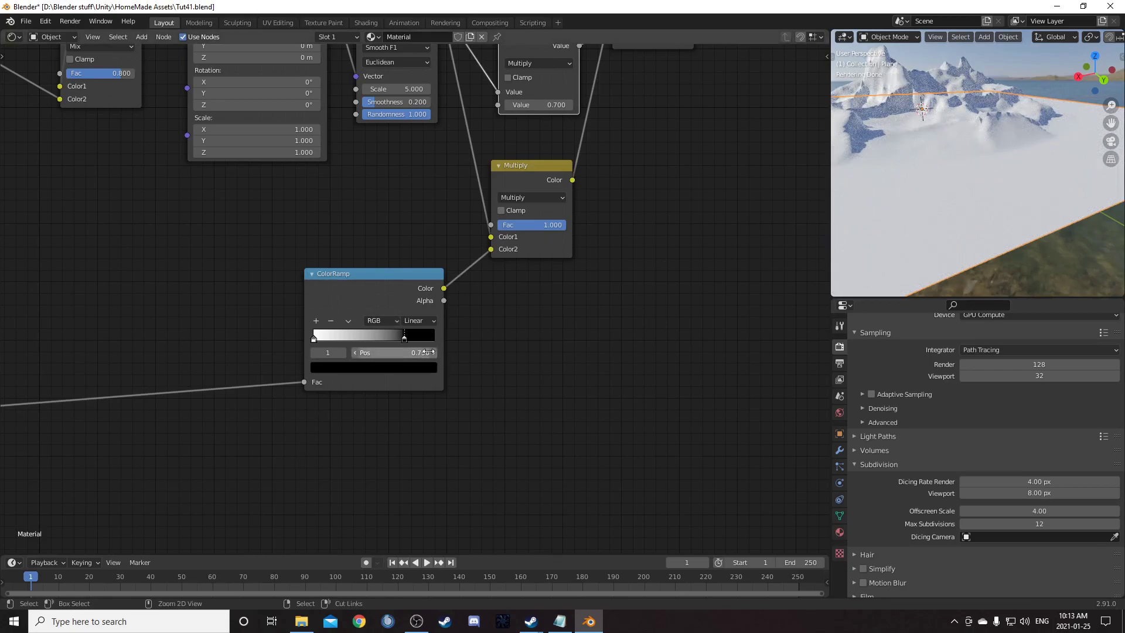
{"action": "key", "text": "ctrl+z"}
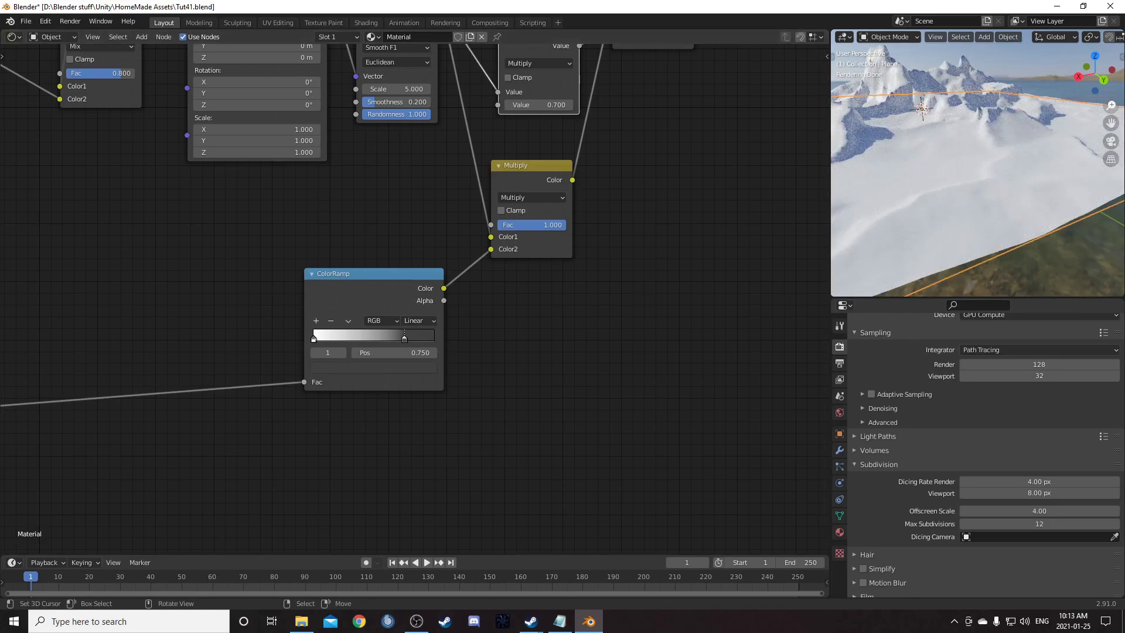
Step: Set the distance ColorRamp's interpolation to Ease
{"action": "middle_click_drag", "start_coordinate": [937, 186], "coordinate": [966, 186]}
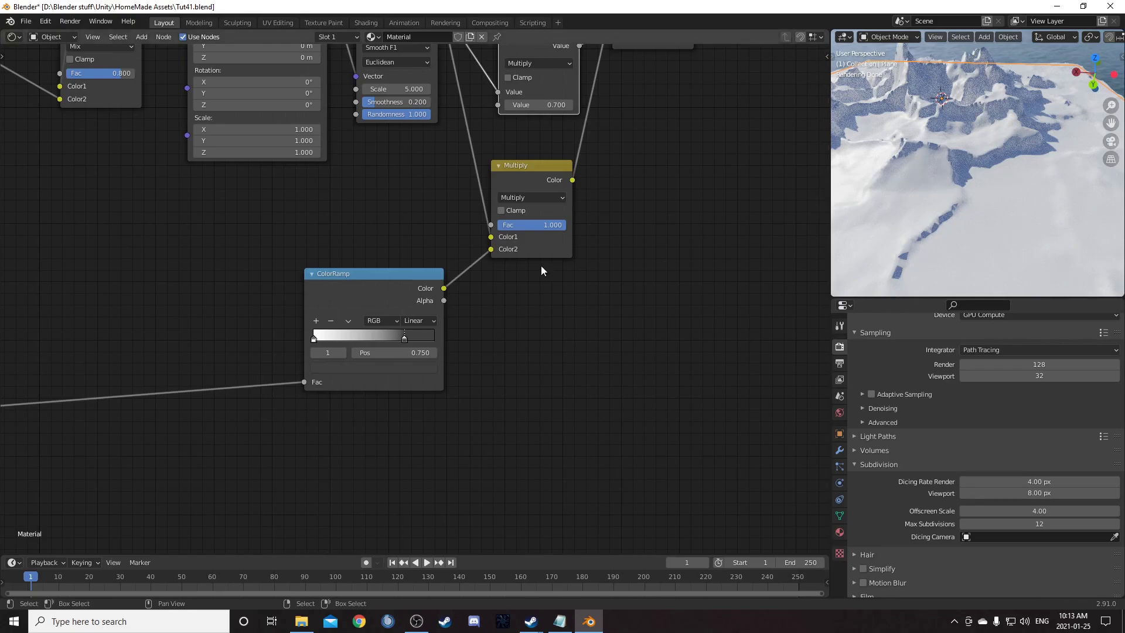
{"action": "left_click", "coordinate": [422, 322]}
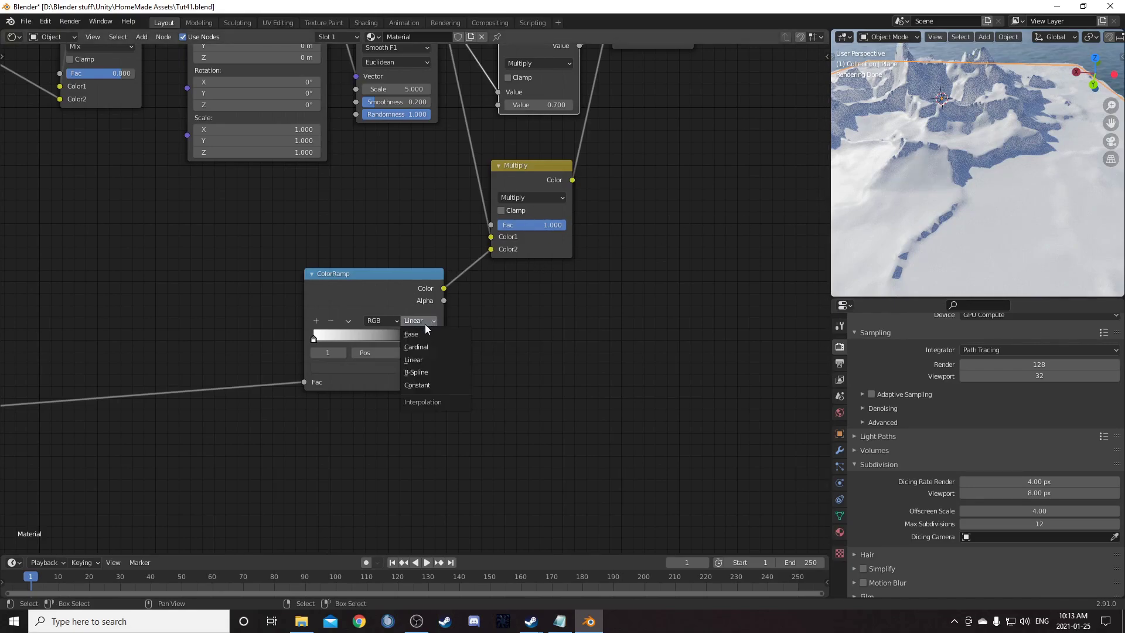
{"action": "left_click", "coordinate": [419, 337]}
{"action": "mouse_move", "coordinate": [982, 211]}
{"action": "middle_mouse_down"}
{"action": "mouse_move", "coordinate": [1006, 191]}
{"action": "mouse_move", "coordinate": [1071, 177]}
{"action": "mouse_move", "coordinate": [982, 201]}
{"action": "middle_mouse_up"}
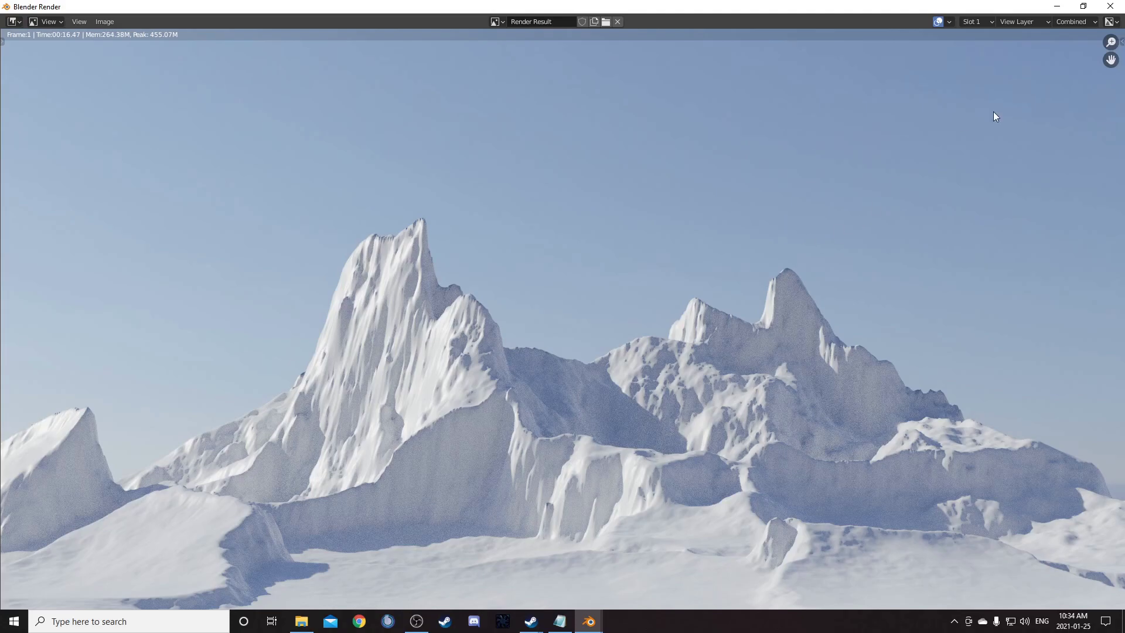
Step: Put the render result window away and add a Combine XYZ node in the space before the Mapping node
{"action": "left_click", "coordinate": [1057, 6]}
{"action": "mouse_move", "coordinate": [326, 431]}
{"action": "middle_mouse_down"}
{"action": "mouse_move", "coordinate": [332, 422]}
{"action": "mouse_move", "coordinate": [315, 425]}
{"action": "middle_mouse_up"}
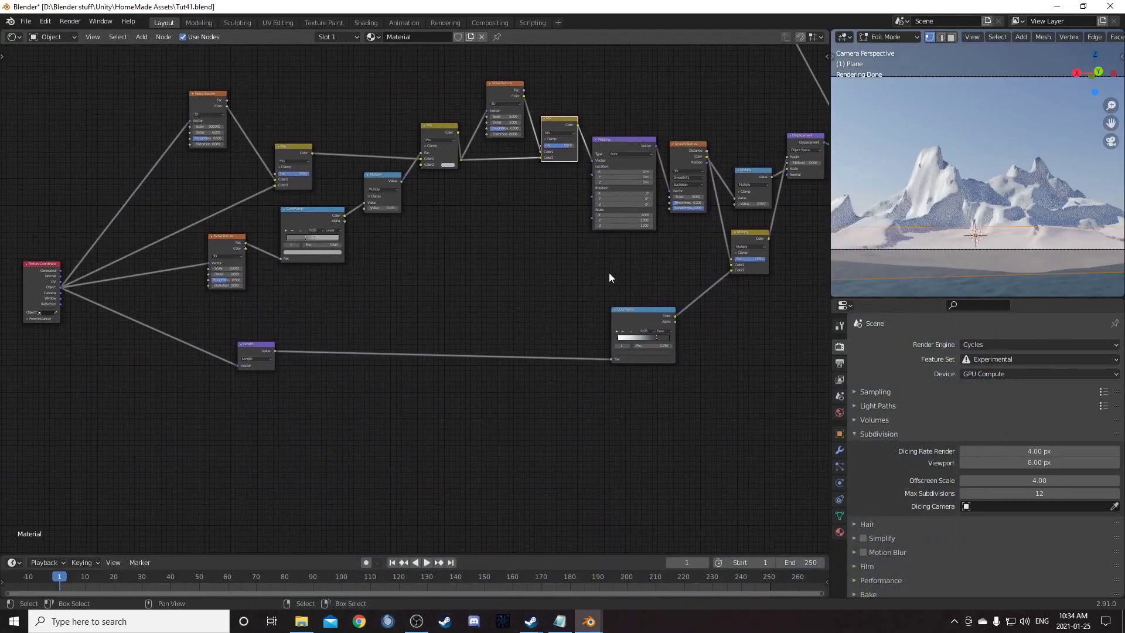
{"action": "middle_click_drag", "start_coordinate": [621, 282], "coordinate": [583, 416]}
{"action": "scroll", "coordinate": [627, 298], "scroll_direction": "up", "scroll_amount": 4}
{"action": "scroll", "coordinate": [588, 359], "scroll_direction": "up", "scroll_amount": 3}
{"action": "middle_click_drag", "start_coordinate": [579, 305], "coordinate": [662, 208]}
{"action": "key", "text": "shift+a"}
{"action": "left_click", "coordinate": [534, 324]}
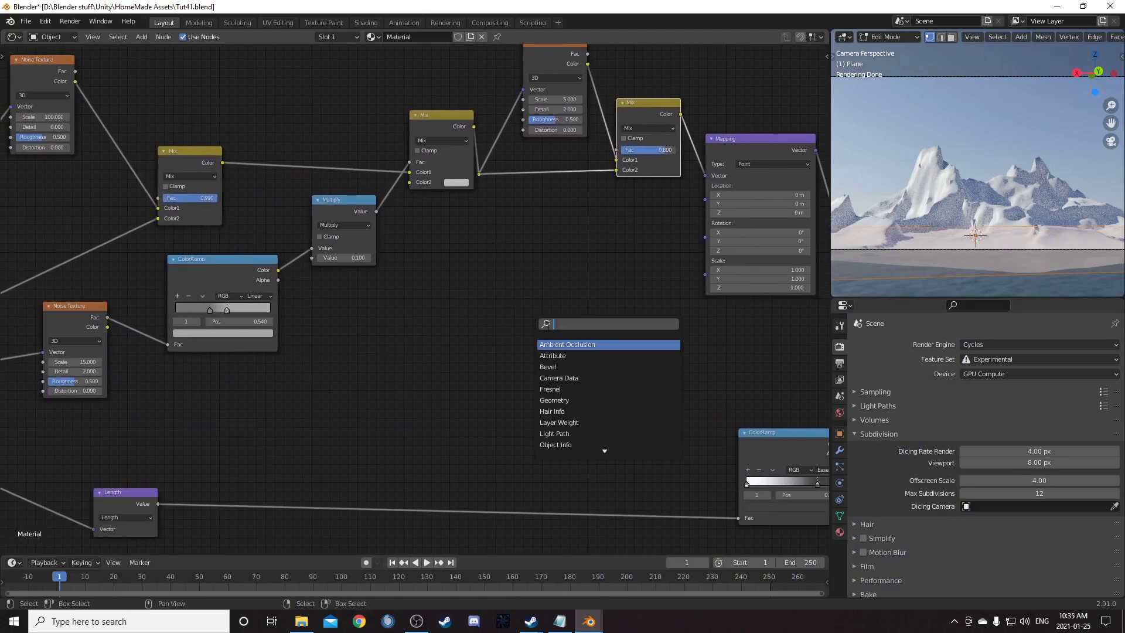
{"action": "type", "text": "combine"}
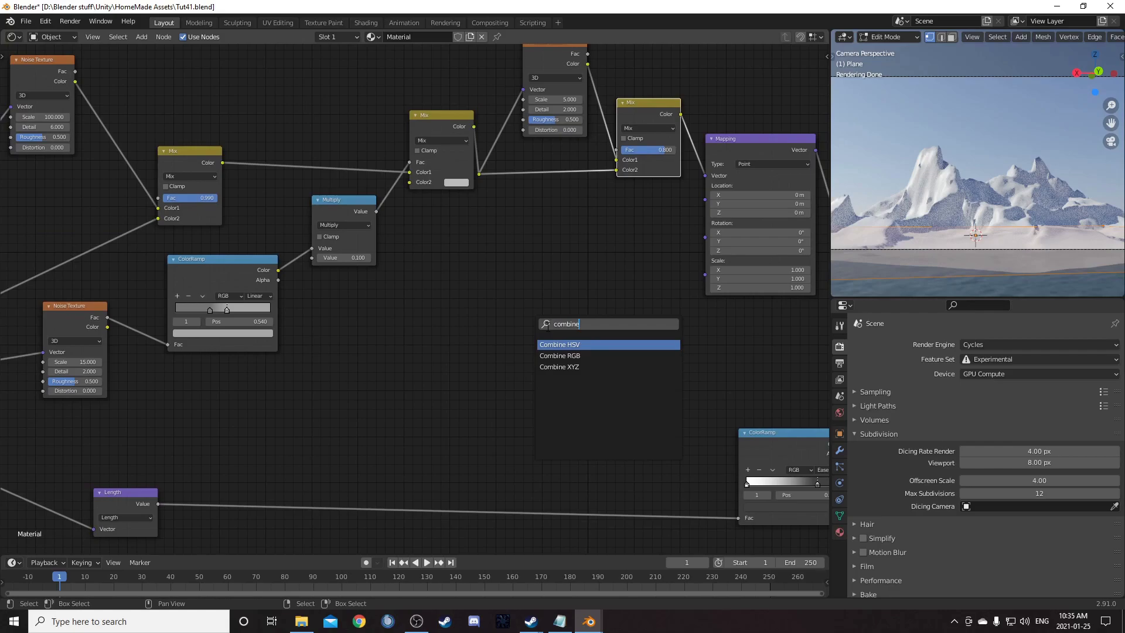
{"action": "key", "text": "Down"}
{"action": "key", "text": "Down"}
{"action": "key", "text": "Return"}
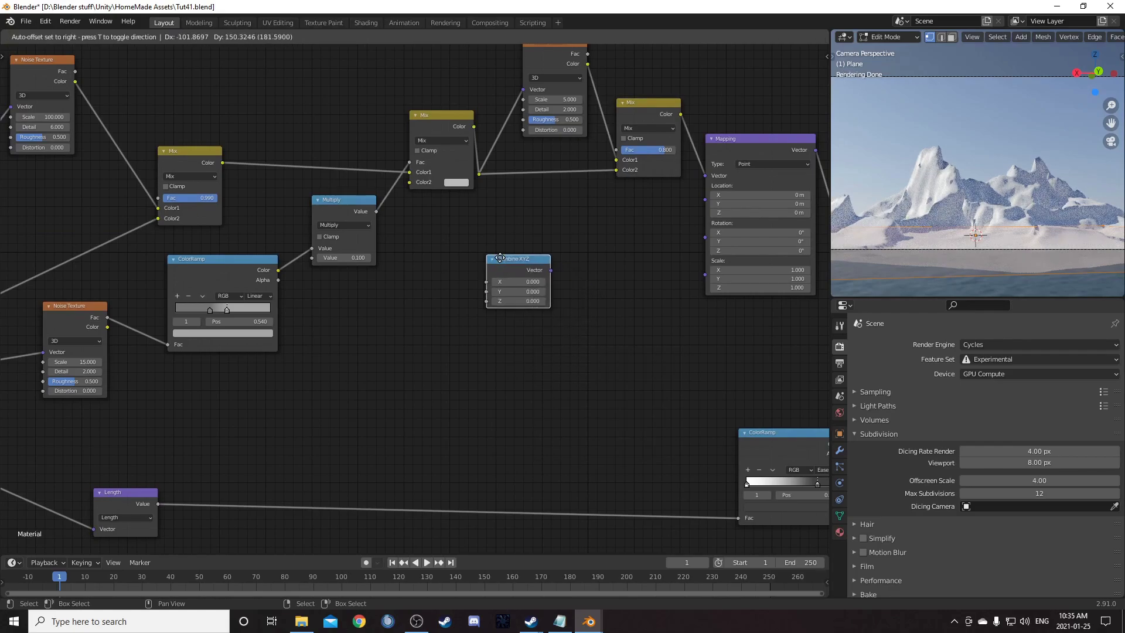
{"action": "left_click", "coordinate": [500, 258]}
Step: Connect the Combine XYZ node's Vector to the Mapping node's Location
{"action": "left_click_drag", "start_coordinate": [550, 270], "coordinate": [705, 175]}
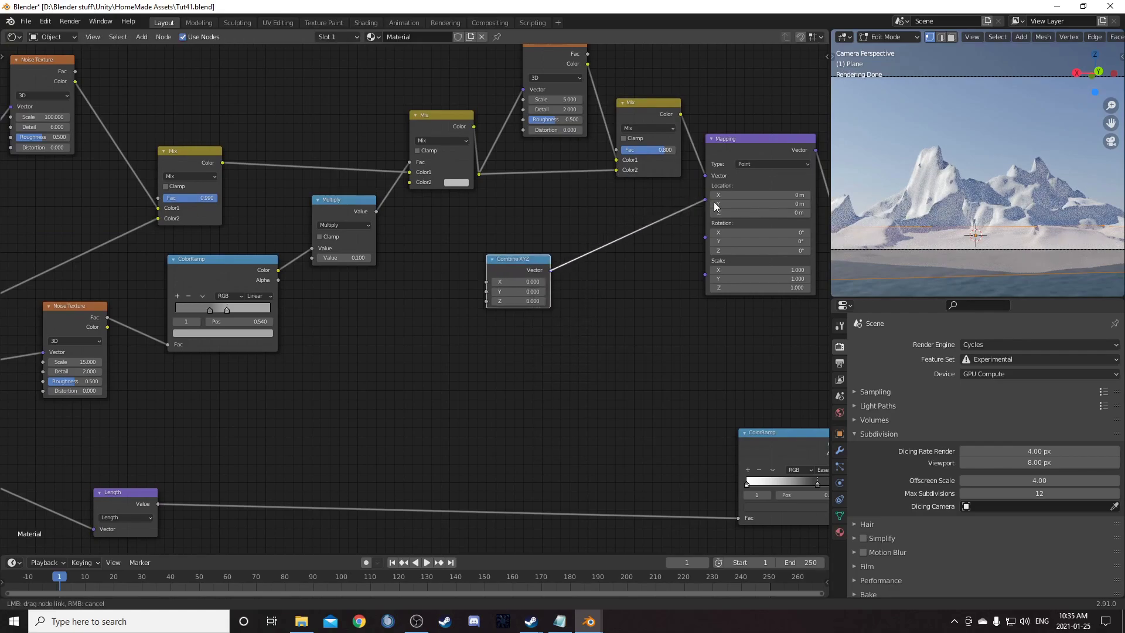
{"action": "scroll", "coordinate": [504, 329], "scroll_direction": "down", "scroll_amount": 2}
{"action": "middle_click_drag", "start_coordinate": [504, 330], "coordinate": [600, 320]}
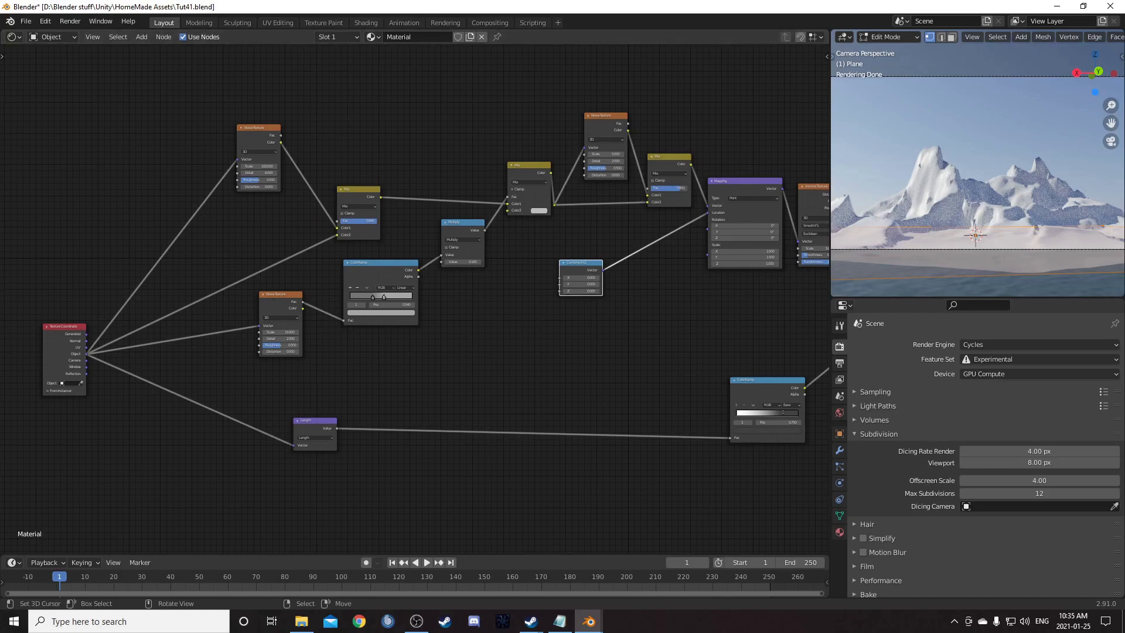
{"action": "scroll", "coordinate": [546, 310], "scroll_direction": "up", "scroll_amount": 4}
{"action": "middle_click_drag", "start_coordinate": [546, 309], "coordinate": [443, 367]}
{"action": "scroll", "coordinate": [444, 367], "scroll_direction": "up", "scroll_amount": 1}
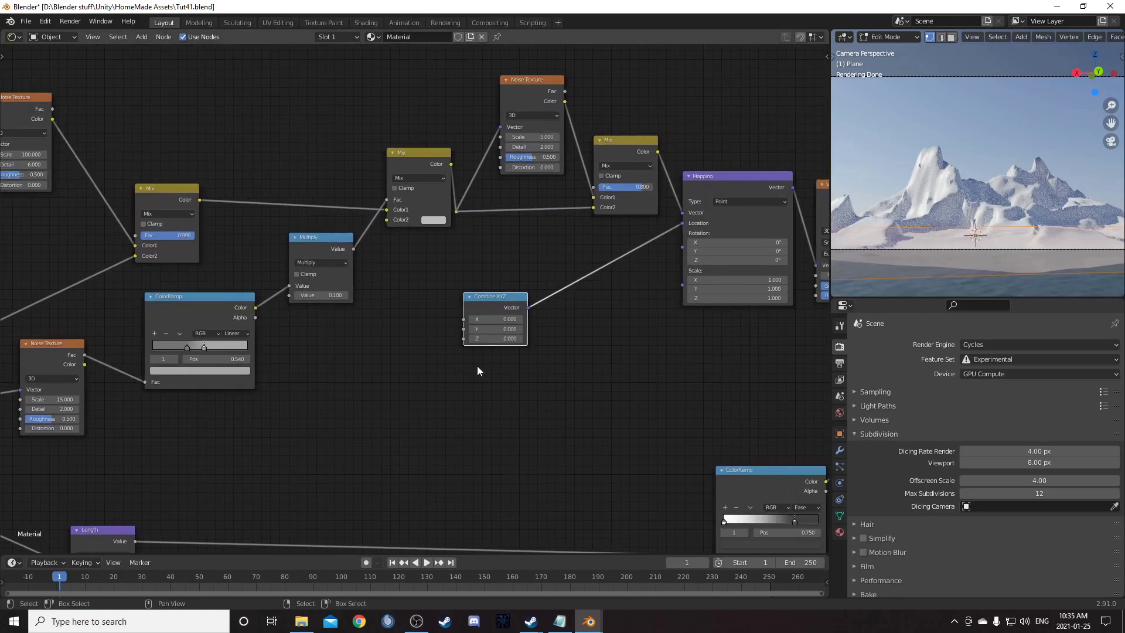
Step: Try X 8.2, Y -16.9 and a different Z in the Combine XYZ node, then undo these offset changes
{"action": "middle_click_drag", "start_coordinate": [291, 374], "coordinate": [314, 325]}
{"action": "scroll", "coordinate": [677, 369], "scroll_direction": "down", "scroll_amount": 4}
{"action": "scroll", "coordinate": [316, 324], "scroll_direction": "up", "scroll_amount": 5}
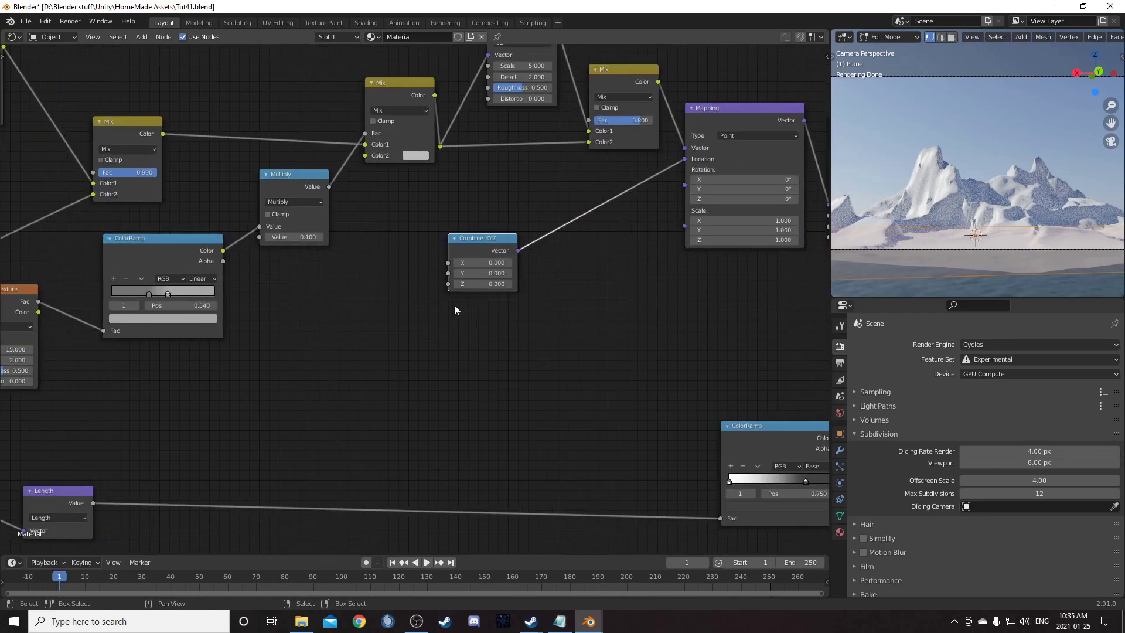
{"action": "middle_click_drag", "start_coordinate": [580, 284], "coordinate": [522, 311]}
{"action": "scroll", "coordinate": [404, 341], "scroll_direction": "up", "scroll_amount": 3}
{"action": "scroll", "coordinate": [392, 345], "scroll_direction": "up", "scroll_amount": 1}
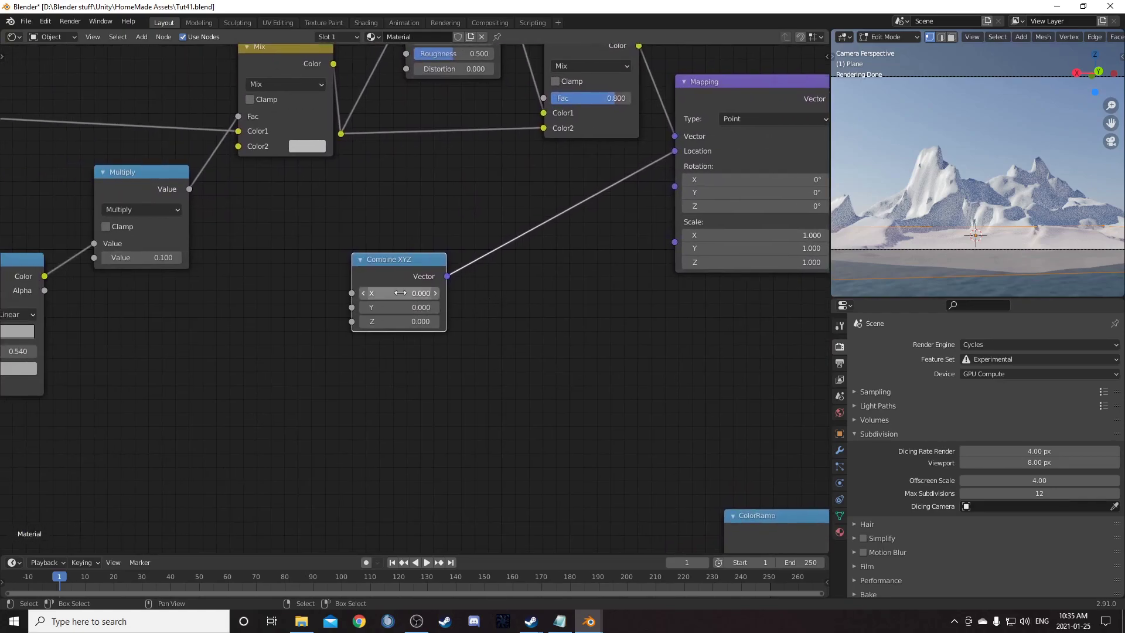
{"action": "left_click_drag", "start_coordinate": [400, 296], "coordinate": [369, 308]}
{"action": "left_click_drag", "start_coordinate": [433, 326], "coordinate": [417, 316]}
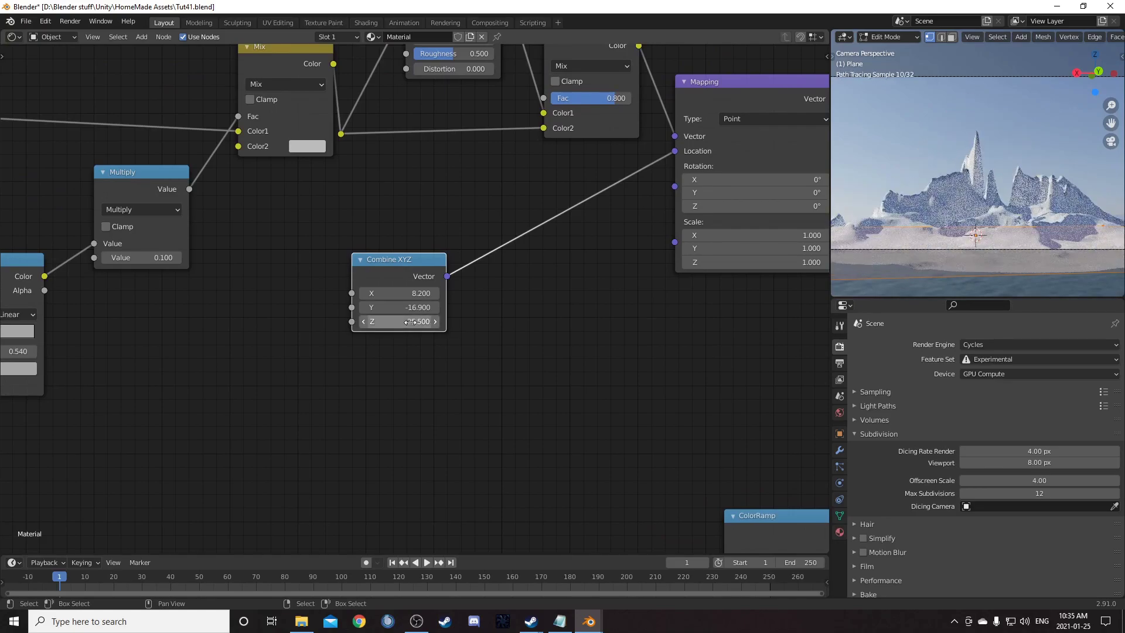
{"action": "key", "text": "ctrl+z"}
{"action": "key", "text": "ctrl+z"}
{"action": "key", "text": "ctrl+z"}
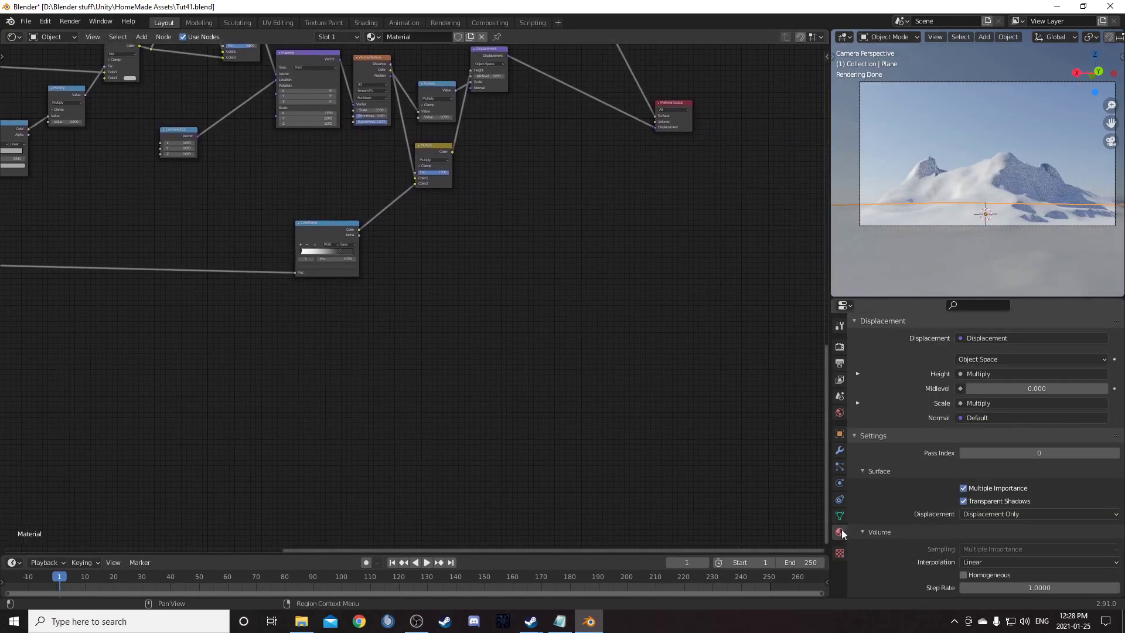
Step: Set the material's surface displacement method to Displacement and Bump and inspect the mountain closely in the rendered view
{"action": "left_click", "coordinate": [1026, 513]}
{"action": "left_click", "coordinate": [1001, 554]}
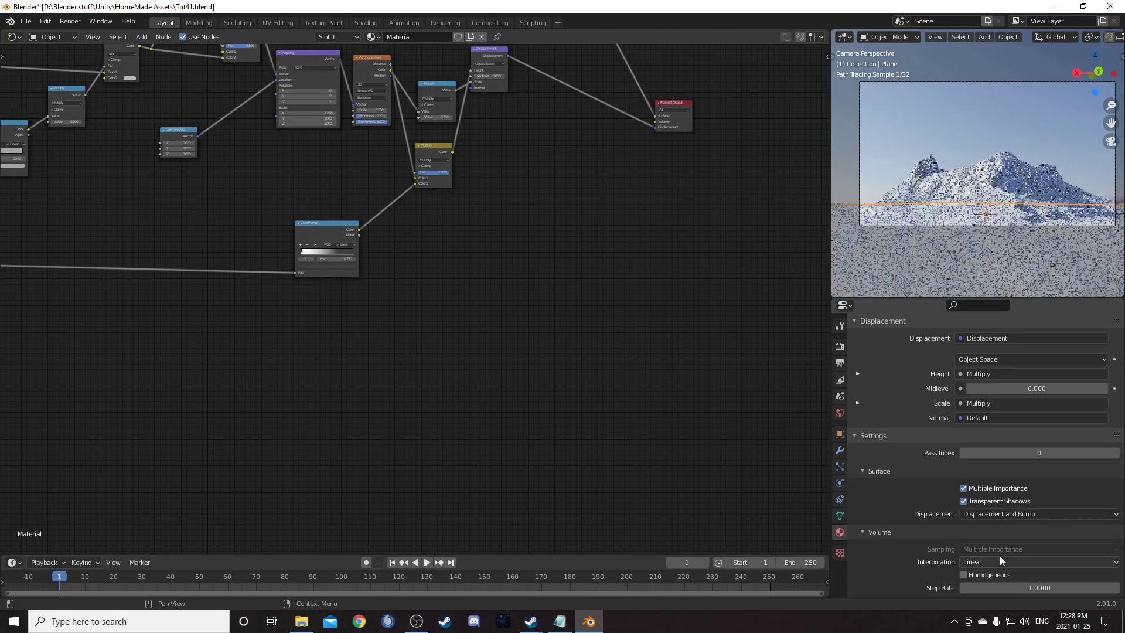
{"action": "scroll", "coordinate": [954, 203], "scroll_direction": "up", "scroll_amount": 4}
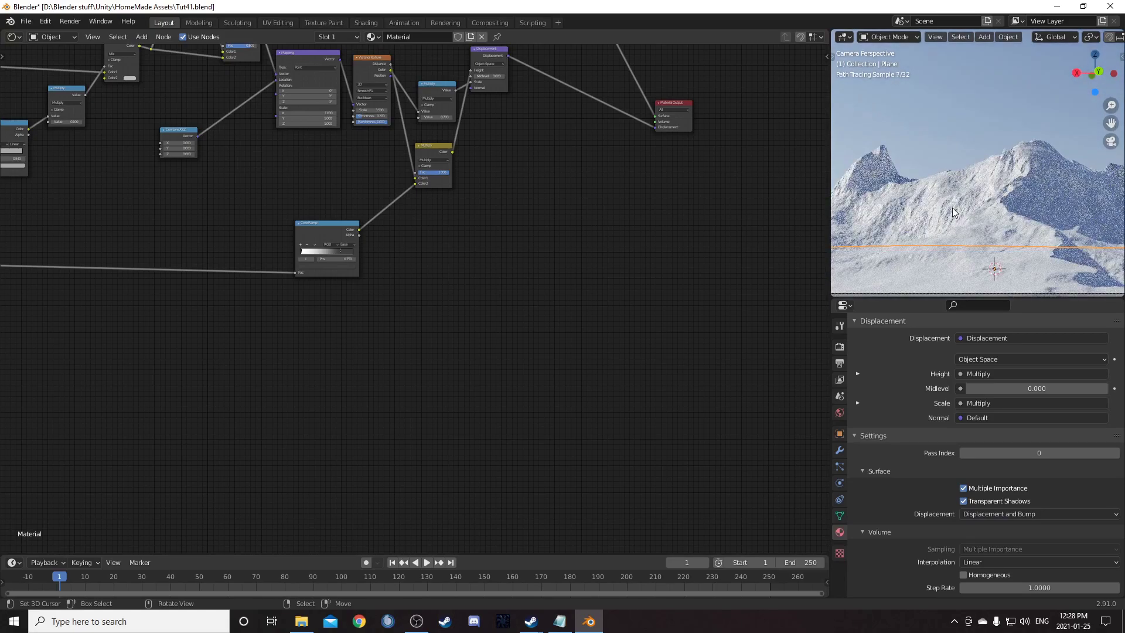
{"action": "scroll", "coordinate": [884, 194], "scroll_direction": "down", "scroll_amount": 2}
{"action": "scroll", "coordinate": [791, 224], "scroll_direction": "down", "scroll_amount": 4}
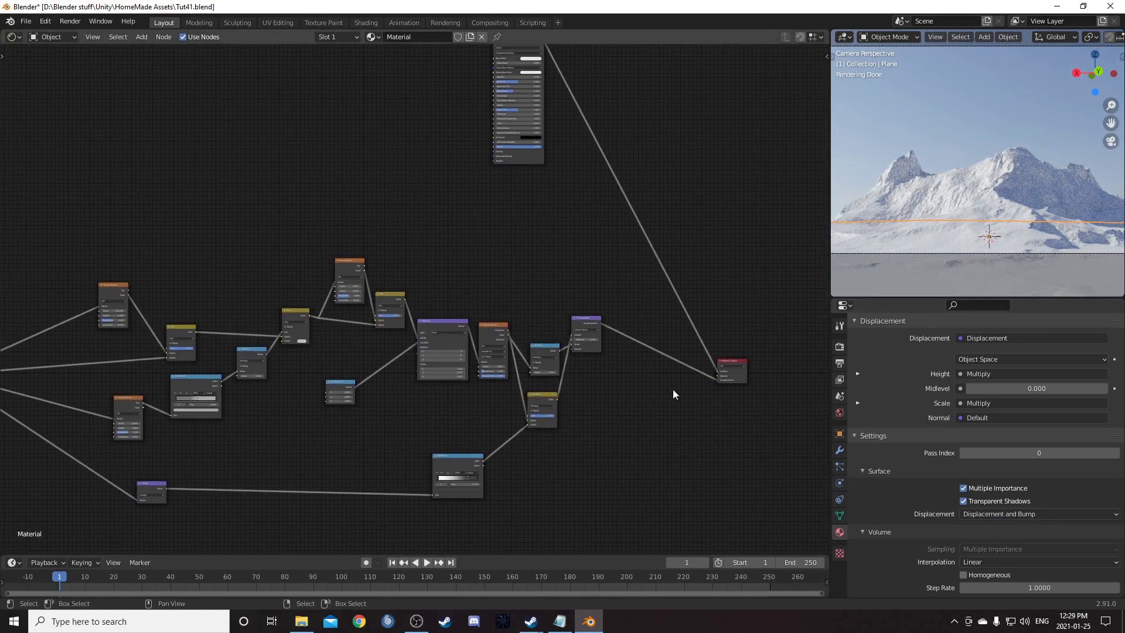
Step: Duplicate the Principled BSDF node twice and stack the copies above the original
{"action": "middle_click_drag", "start_coordinate": [652, 378], "coordinate": [608, 312]}
{"action": "middle_click_drag", "start_coordinate": [521, 392], "coordinate": [682, 381]}
{"action": "middle_click_drag", "start_coordinate": [491, 406], "coordinate": [362, 411]}
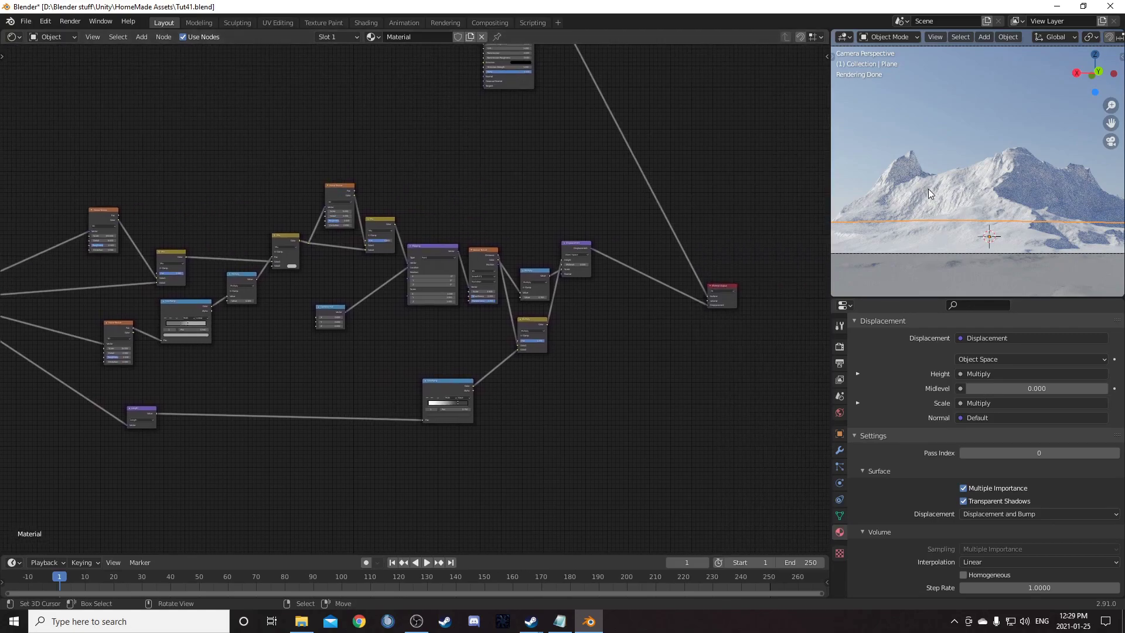
{"action": "scroll", "coordinate": [525, 375], "scroll_direction": "down", "scroll_amount": 4}
{"action": "middle_click_drag", "start_coordinate": [541, 384], "coordinate": [652, 454]}
{"action": "scroll", "coordinate": [551, 229], "scroll_direction": "up", "scroll_amount": 5}
{"action": "middle_click_drag", "start_coordinate": [554, 219], "coordinate": [506, 441]}
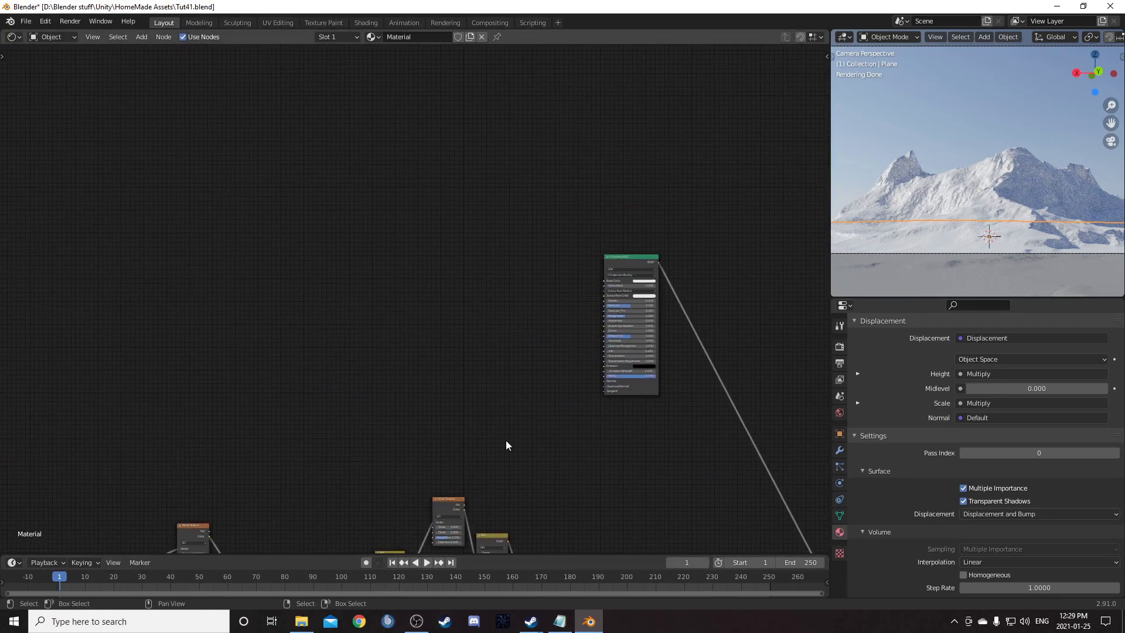
{"action": "scroll", "coordinate": [516, 407], "scroll_direction": "up", "scroll_amount": 2}
{"action": "middle_click_drag", "start_coordinate": [582, 248], "coordinate": [665, 151]}
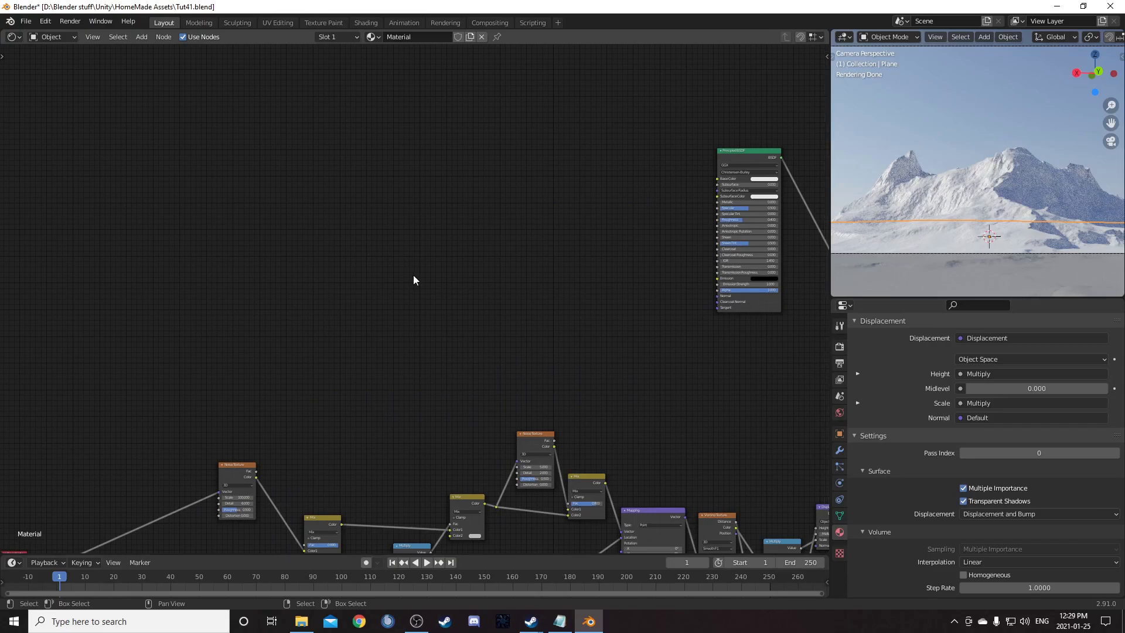
{"action": "middle_click_drag", "start_coordinate": [593, 231], "coordinate": [367, 333]}
{"action": "scroll", "coordinate": [375, 331], "scroll_direction": "down", "scroll_amount": 5}
{"action": "left_click", "coordinate": [487, 267]}
{"action": "key", "text": "shift+d"}
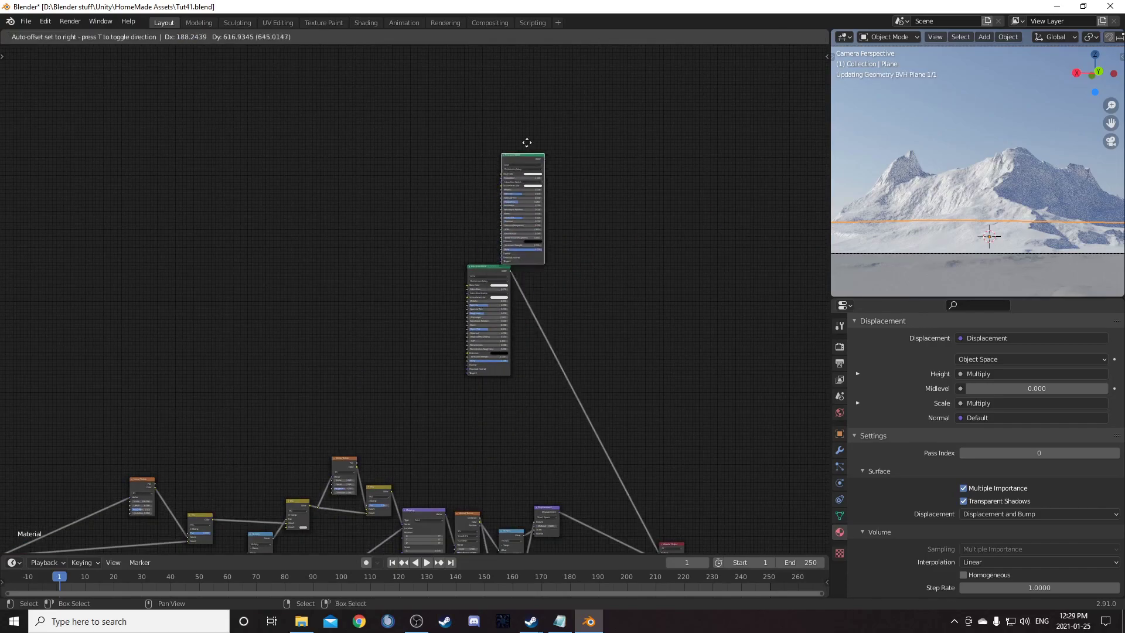
{"action": "left_click", "coordinate": [531, 120]}
{"action": "middle_click_drag", "start_coordinate": [551, 143], "coordinate": [555, 207]}
{"action": "key", "text": "shift+d"}
{"action": "left_click", "coordinate": [562, 141]}
Step: Move the original Principled BSDF node slightly down, away from its copies
{"action": "scroll", "coordinate": [494, 315], "scroll_direction": "up", "scroll_amount": 4}
{"action": "middle_click_drag", "start_coordinate": [494, 315], "coordinate": [564, 184]}
{"action": "scroll", "coordinate": [524, 213], "scroll_direction": "up", "scroll_amount": 4}
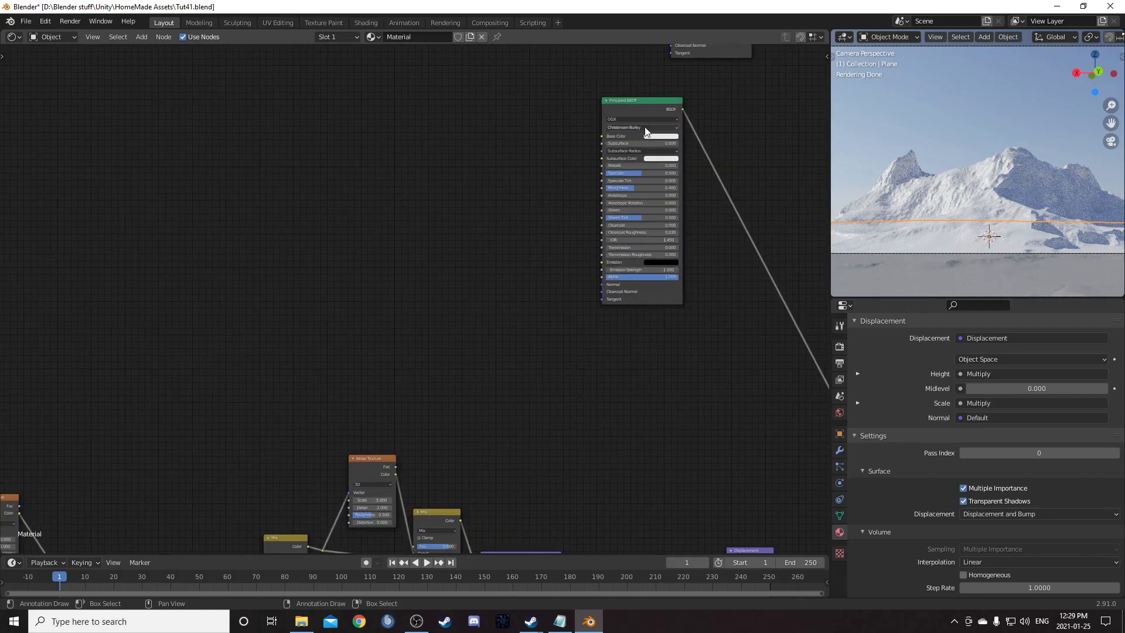
{"action": "left_click_drag", "start_coordinate": [650, 108], "coordinate": [656, 129]}
{"action": "scroll", "coordinate": [560, 283], "scroll_direction": "up", "scroll_amount": 4}
{"action": "middle_click_drag", "start_coordinate": [398, 316], "coordinate": [574, 271]}
{"action": "scroll", "coordinate": [573, 271], "scroll_direction": "down", "scroll_amount": 4}
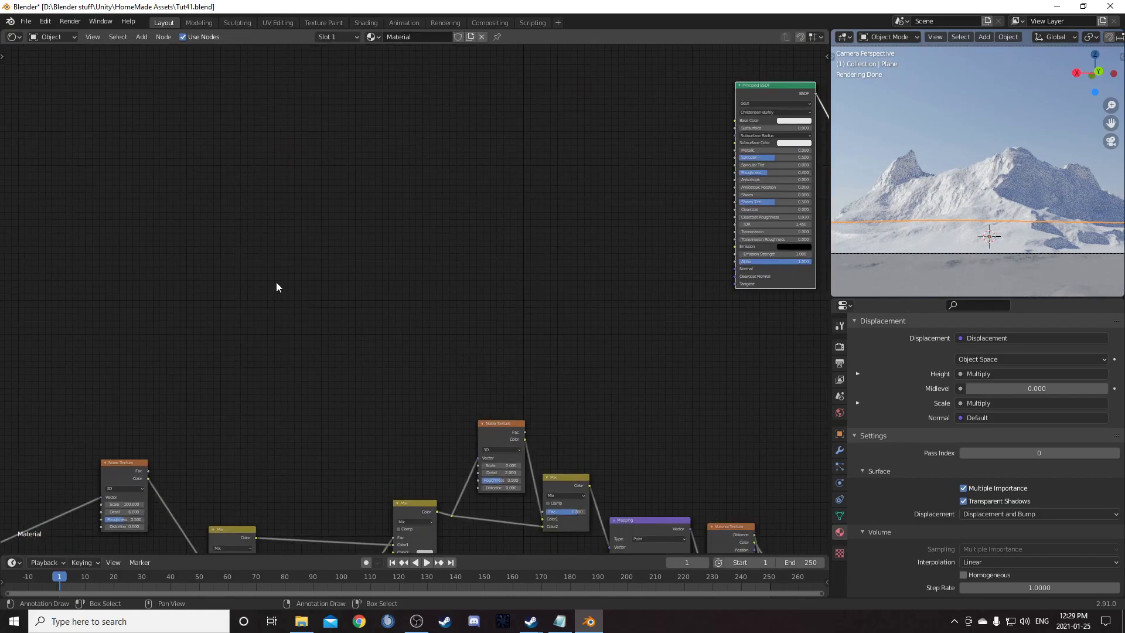
Step: Add a Noise Texture node in the empty space before the original Principled BSDF and place a duplicate above it
{"action": "key", "text": "shift+a"}
{"action": "left_click", "coordinate": [284, 272]}
{"action": "type", "text": "noise"}
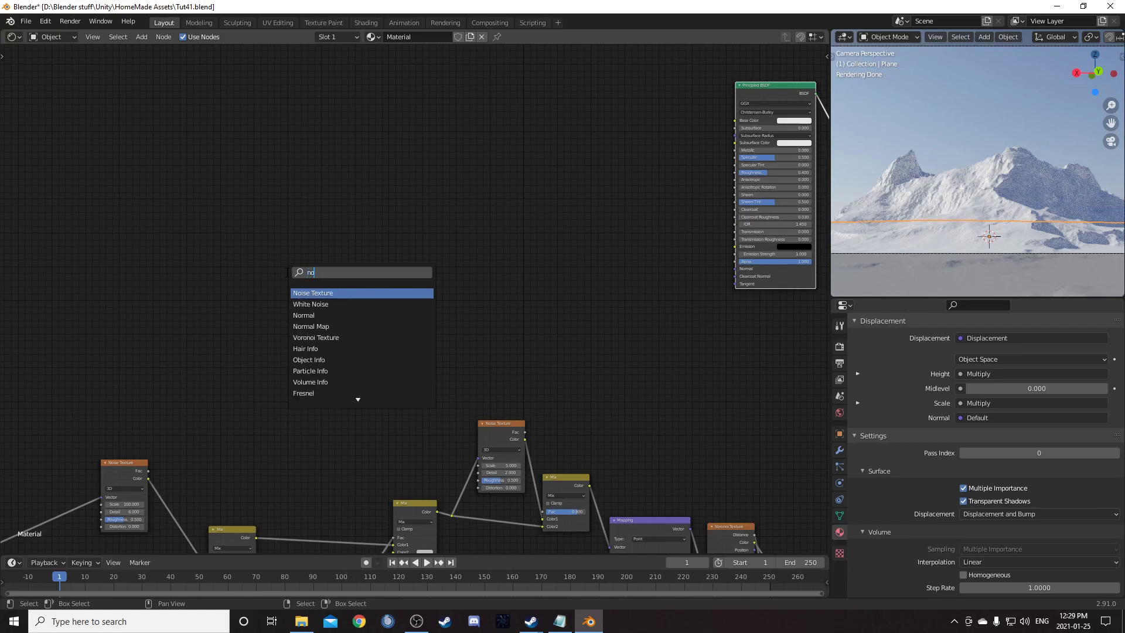
{"action": "key", "text": "Return"}
{"action": "left_click", "coordinate": [273, 211]}
{"action": "key", "text": "shift+d"}
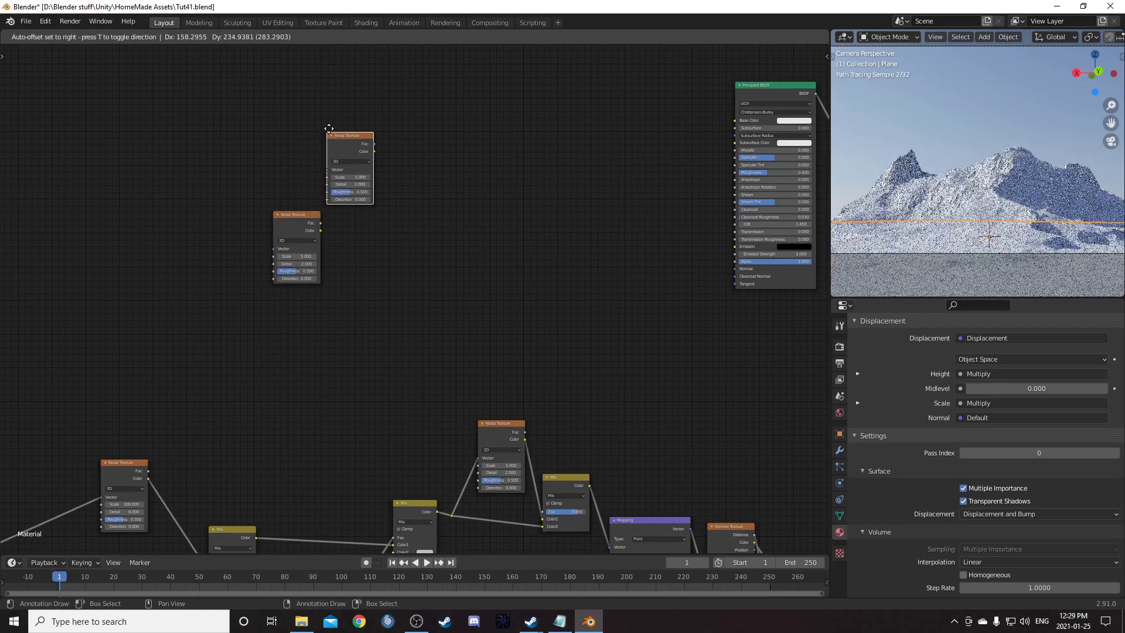
{"action": "left_click", "coordinate": [329, 231]}
Step: Set the lower new Noise Texture's Scale to 200 and the upper one's Scale to 40
{"action": "scroll", "coordinate": [329, 231], "scroll_direction": "up", "scroll_amount": 2}
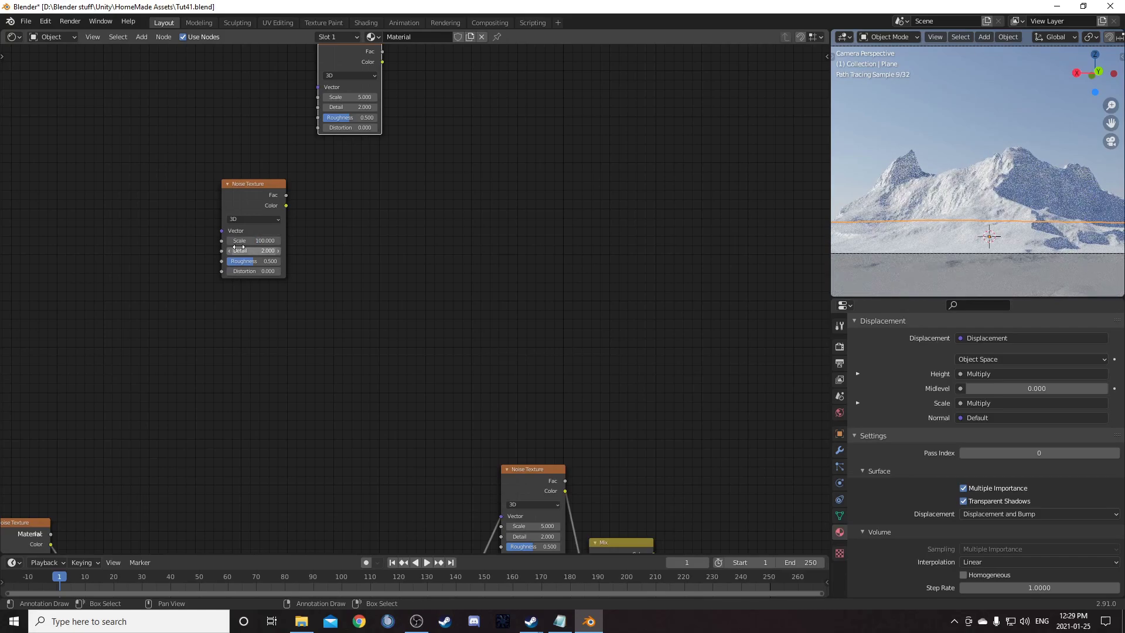
{"action": "left_click", "coordinate": [271, 239]}
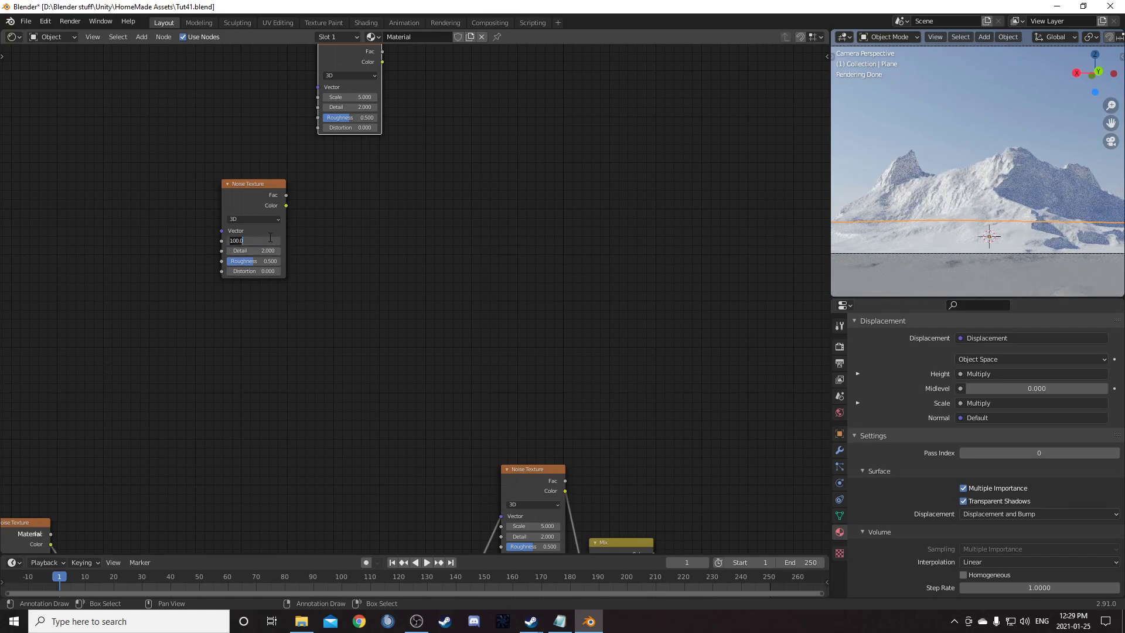
{"action": "key", "text": "Return"}
{"action": "middle_click_drag", "start_coordinate": [299, 241], "coordinate": [299, 326]}
{"action": "left_click", "coordinate": [359, 183]}
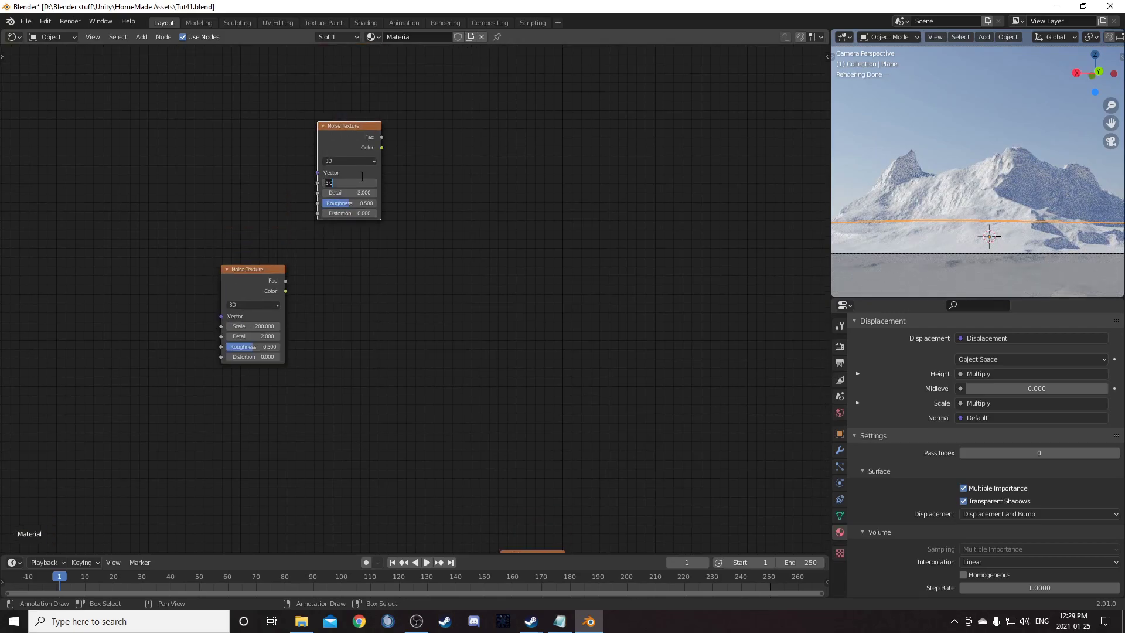
{"action": "type", "text": "40"}
{"action": "key", "text": "Return"}
Step: Combine the Fac outputs of the two new Noise Textures in an expanded Mix node with Fac 0.6
{"action": "right_click_drag", "start_coordinate": [365, 148], "coordinate": [282, 319], "text": "ctrl+shift"}
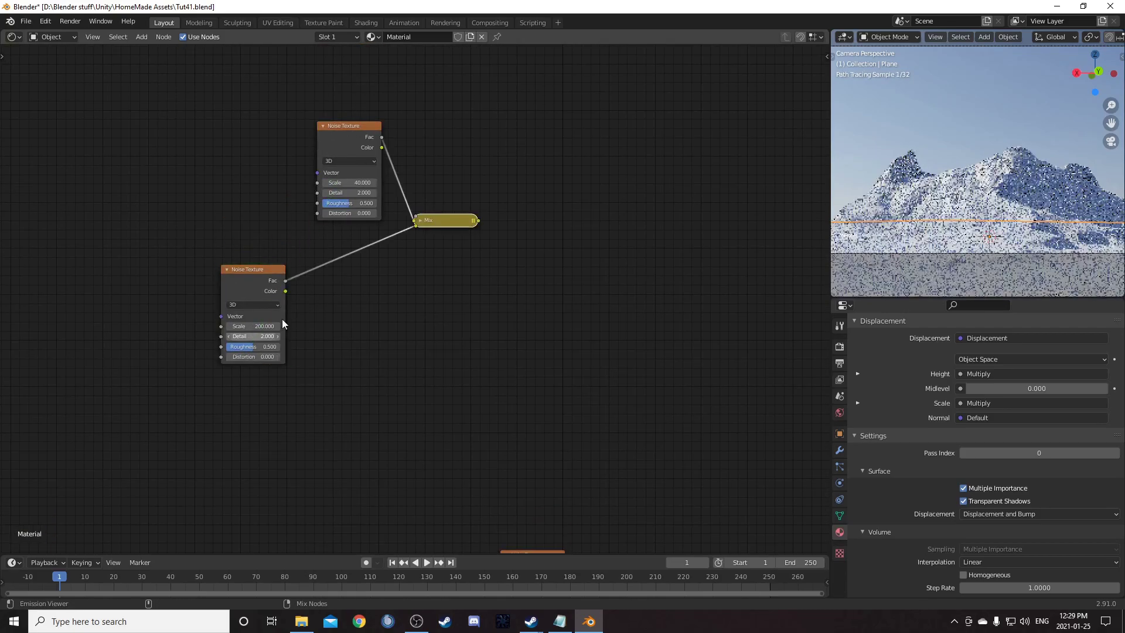
{"action": "key", "text": "h"}
{"action": "left_click_drag", "start_coordinate": [438, 223], "coordinate": [479, 244]}
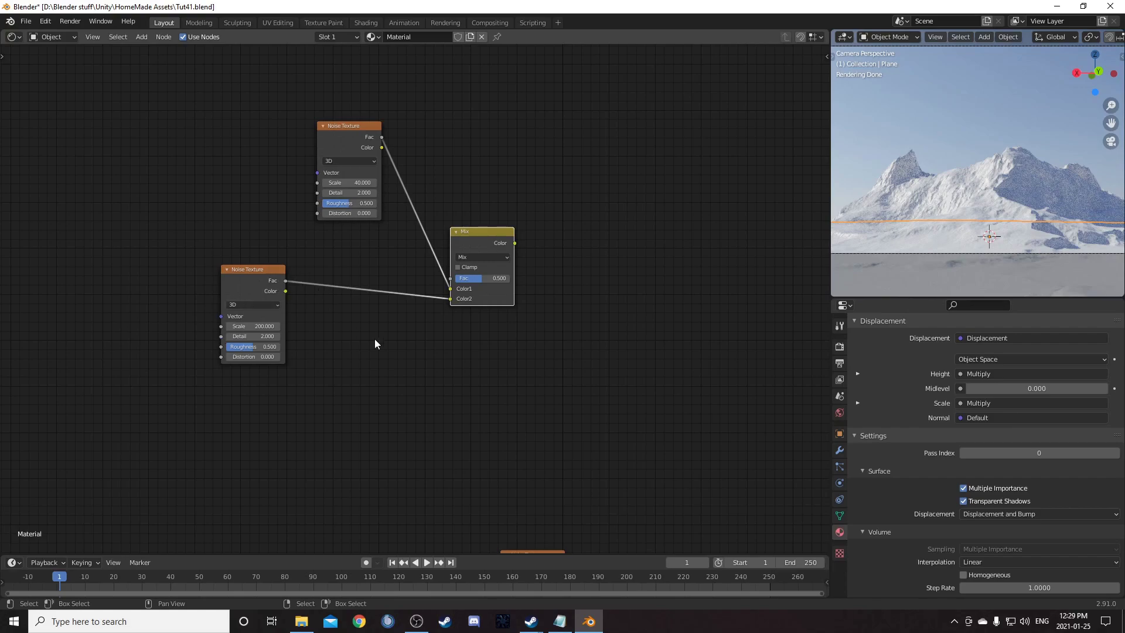
{"action": "middle_click_drag", "start_coordinate": [414, 405], "coordinate": [381, 400]}
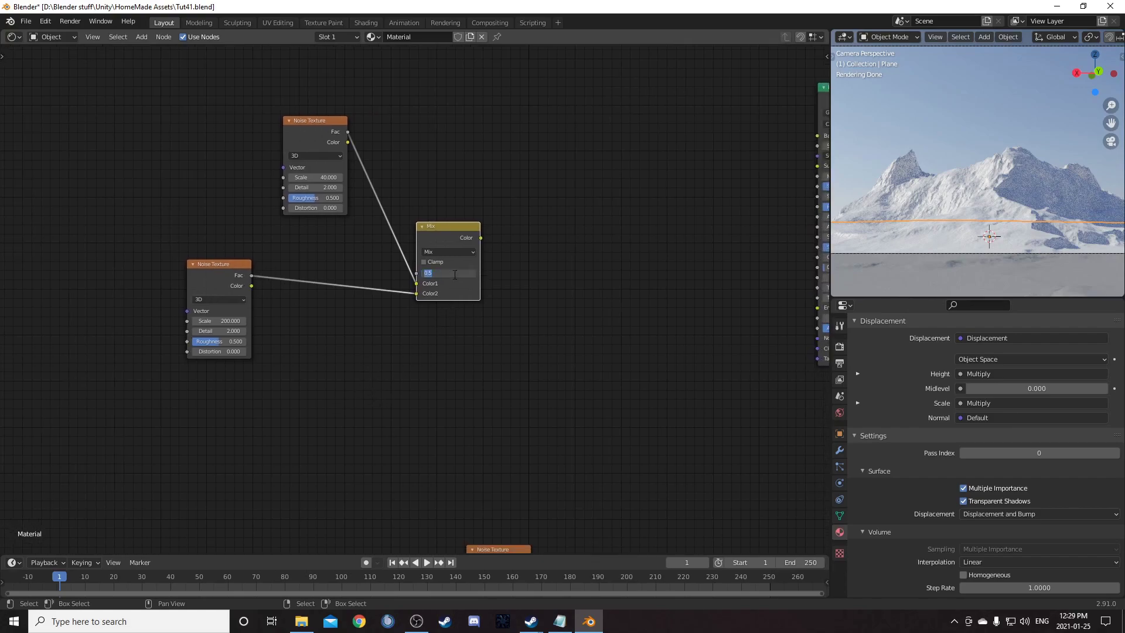
{"action": "key", "text": "Return"}
Step: Preview the mixed noise on the surface and insert a ColorRamp node on the Mix node's output link
{"action": "left_click", "coordinate": [442, 228], "text": "ctrl+shift"}
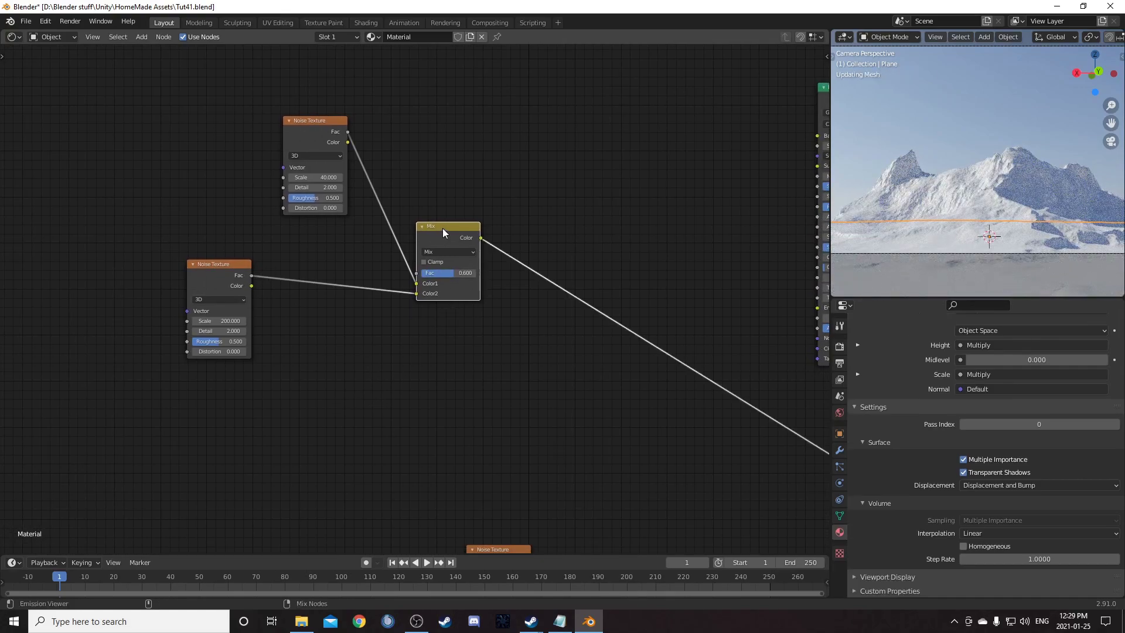
{"action": "middle_click_drag", "start_coordinate": [564, 337], "coordinate": [430, 328]}
{"action": "key", "text": "shift+a"}
{"action": "left_click", "coordinate": [459, 336]}
{"action": "type", "text": "colorr"}
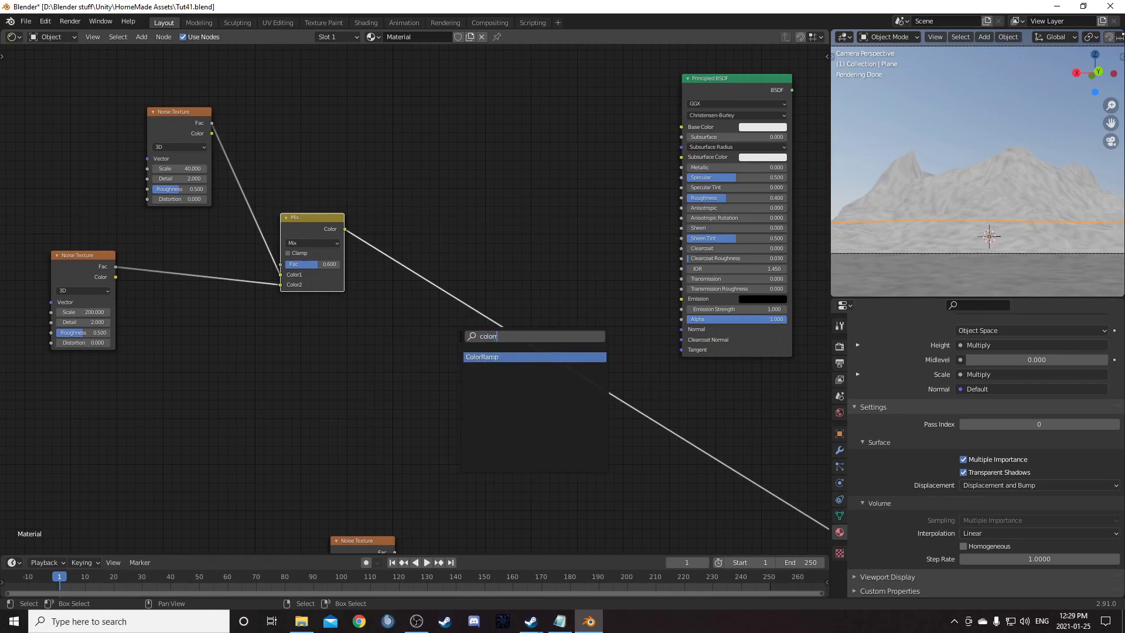
{"action": "key", "text": "Return"}
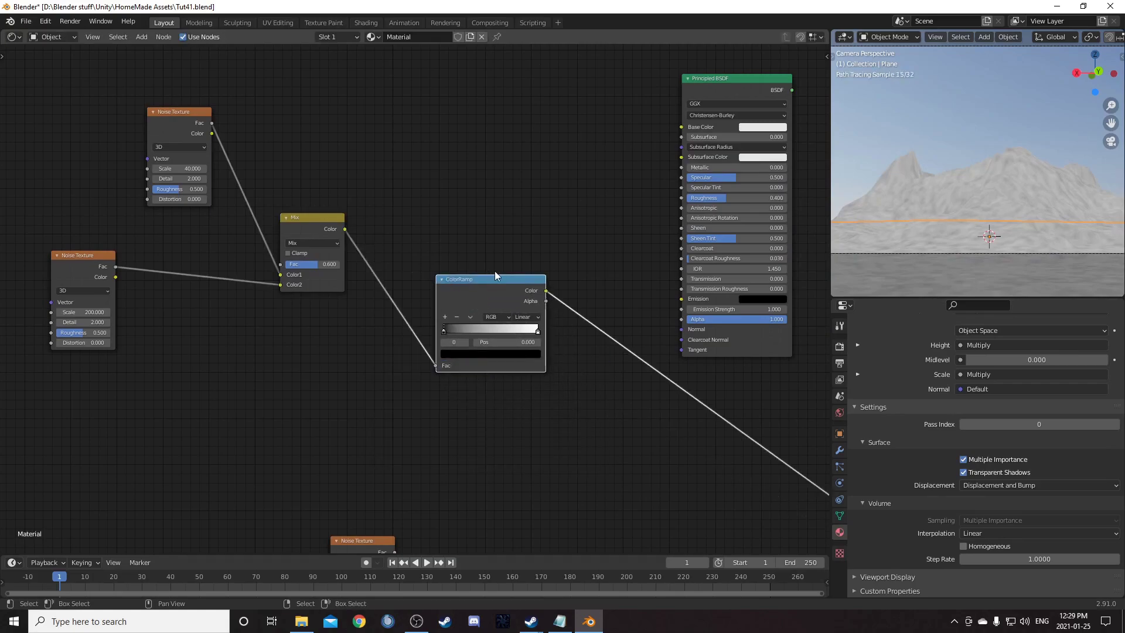
{"action": "left_click", "coordinate": [462, 84]}
Step: Set the new ColorRamp's black stop to position 0.17 and its white stop to position 0.86
{"action": "left_click", "coordinate": [448, 160]}
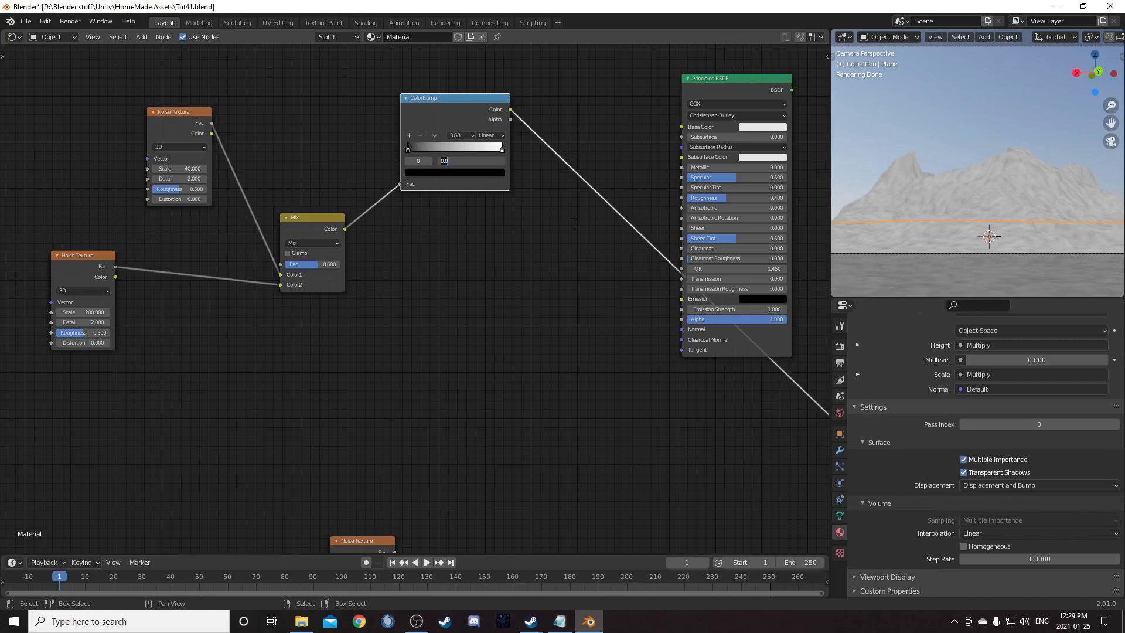
{"action": "type", "text": ".17"}
{"action": "key", "text": "Return"}
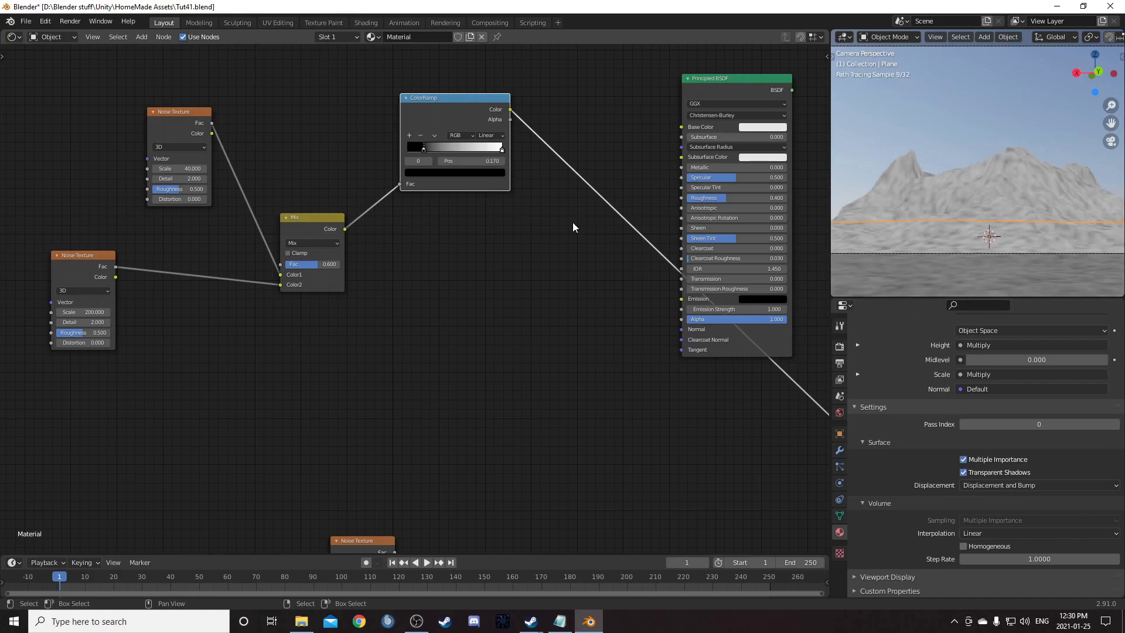
{"action": "left_click", "coordinate": [430, 161]}
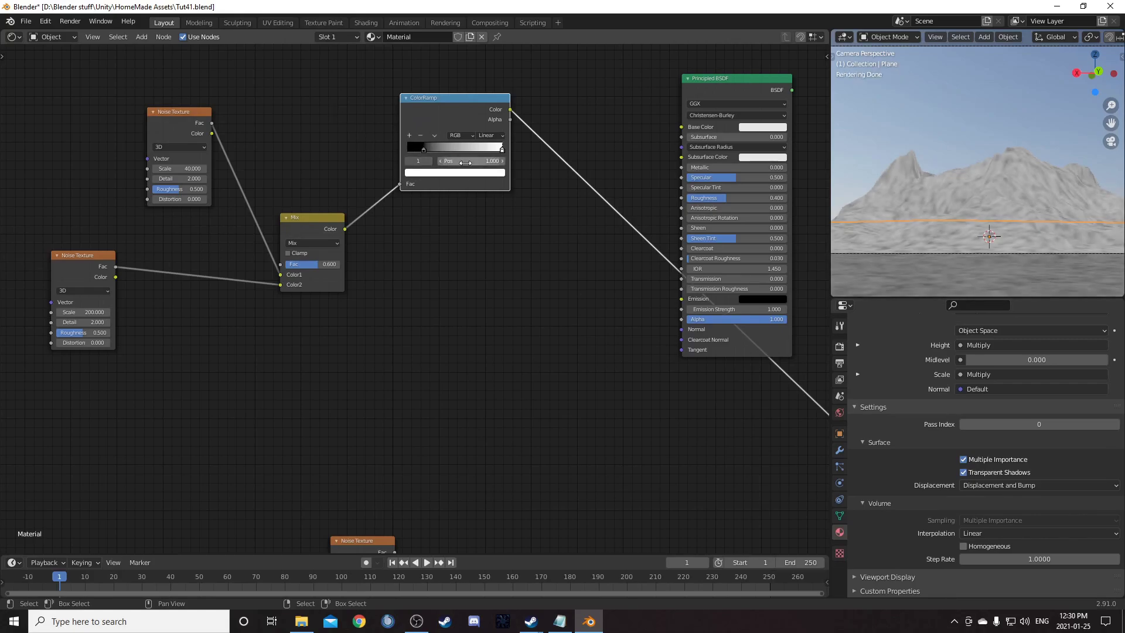
{"action": "left_click", "coordinate": [481, 164]}
{"action": "type", "text": ".86"}
{"action": "key", "text": "Return"}
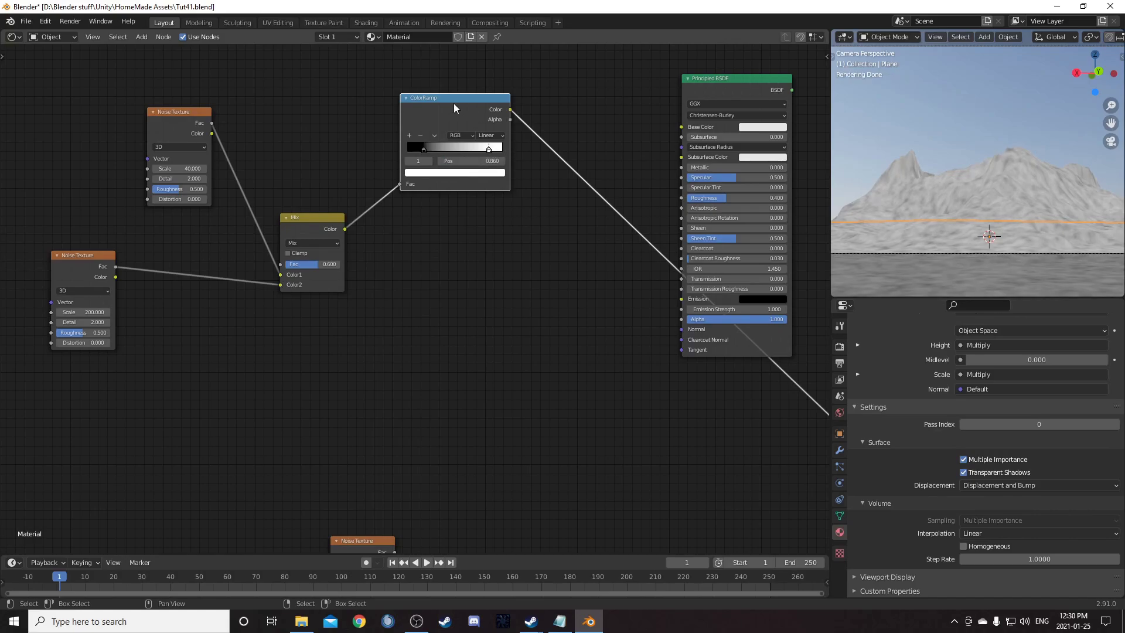
Step: Duplicate the ColorRamp with its Mix input link and place the copy below the first
{"action": "key", "text": "shift+d"}
{"action": "left_click", "coordinate": [454, 257]}
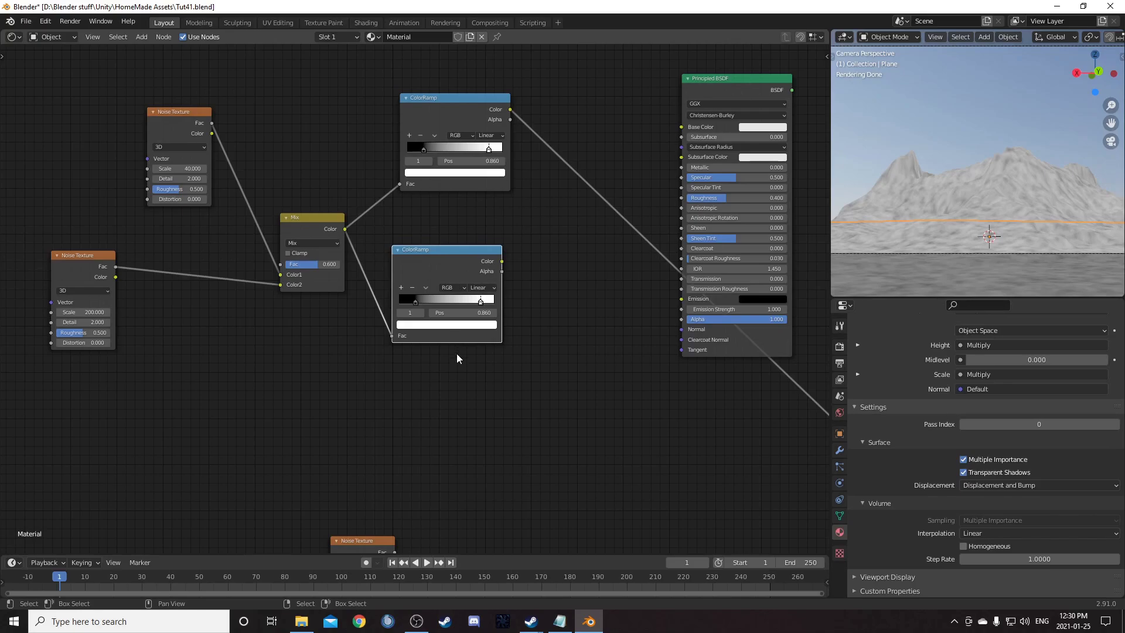
{"action": "scroll", "coordinate": [415, 297], "scroll_direction": "up", "scroll_amount": 2}
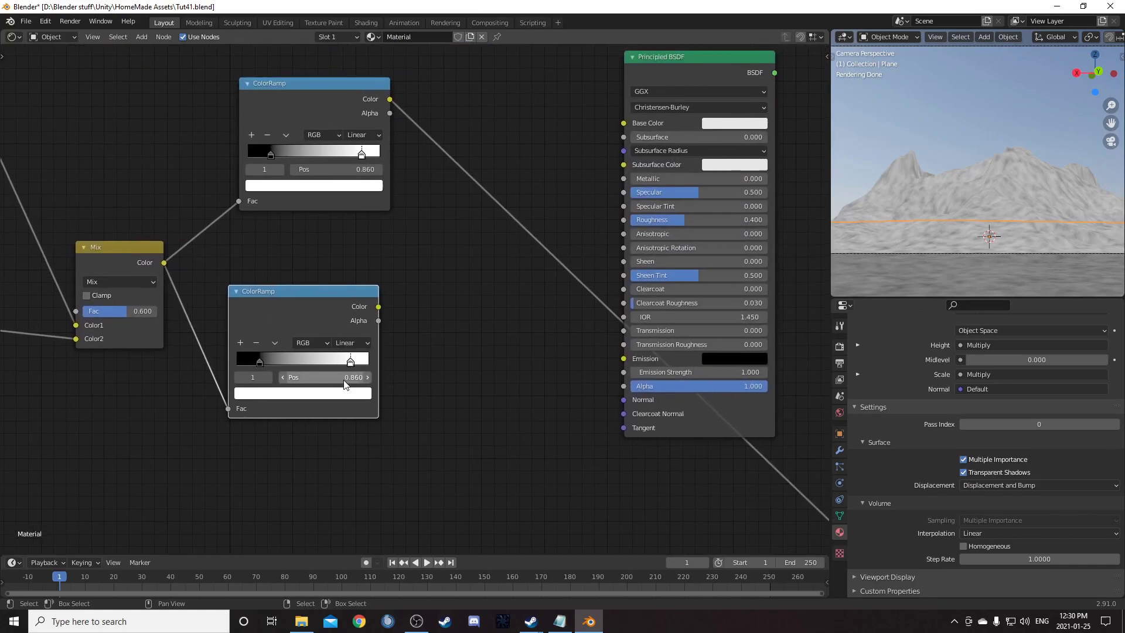
Step: Insert another default ColorRamp on the upper ColorRamp's output link and place it before the Principled BSDF
{"action": "scroll", "coordinate": [345, 385], "scroll_direction": "down", "scroll_amount": 3}
{"action": "scroll", "coordinate": [533, 310], "scroll_direction": "down", "scroll_amount": 2}
{"action": "key", "text": "shift+a"}
{"action": "left_click", "coordinate": [534, 309]}
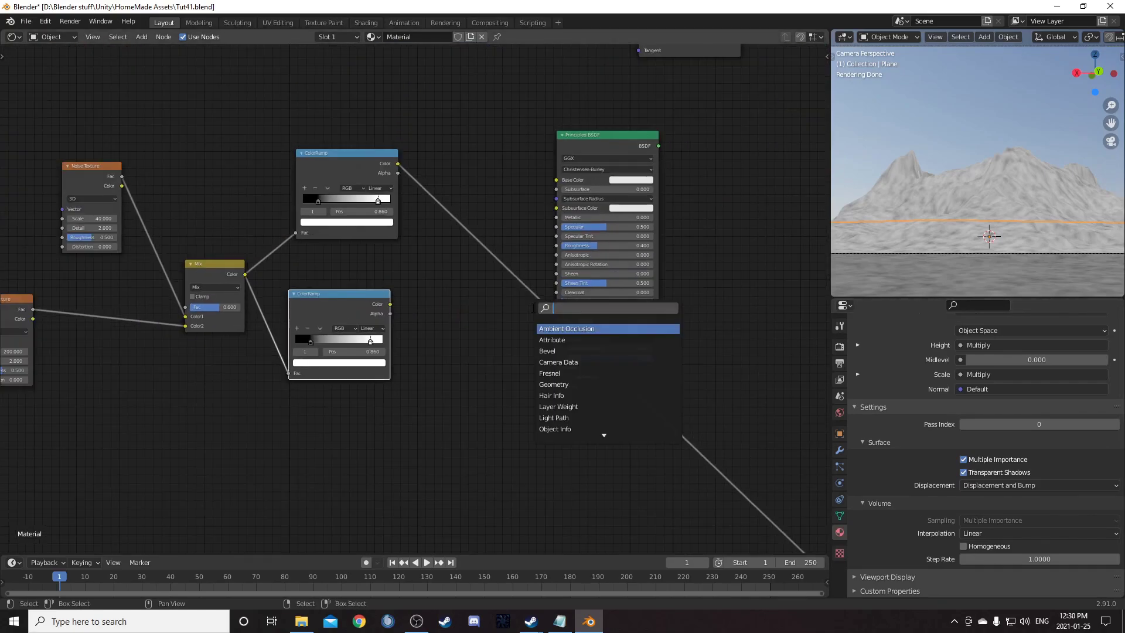
{"action": "type", "text": "color ramp"}
{"action": "key", "text": "Return"}
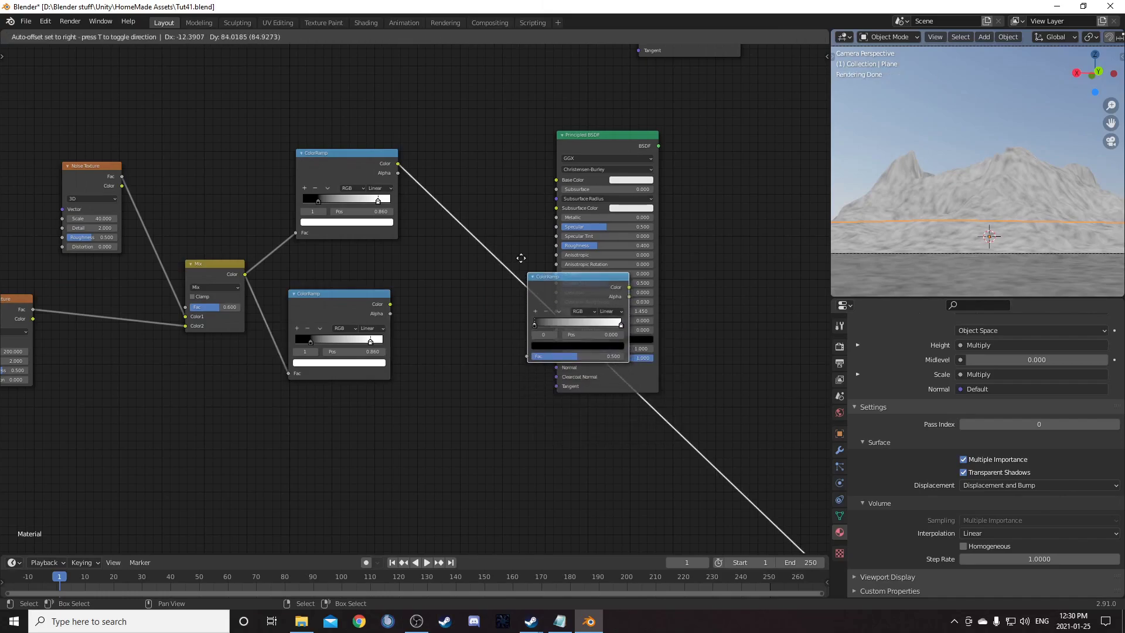
{"action": "left_click", "coordinate": [426, 151]}
{"action": "left_click_drag", "start_coordinate": [466, 170], "coordinate": [469, 129]}
Step: Feed the last ColorRamp into the original Principled BSDF's Base Color and route that shader back to the Material Output
{"action": "scroll", "coordinate": [610, 168], "scroll_direction": "down", "scroll_amount": 3}
{"action": "left_click_drag", "start_coordinate": [594, 169], "coordinate": [659, 162]}
{"action": "left_click", "coordinate": [655, 166], "text": "ctrl+shift"}
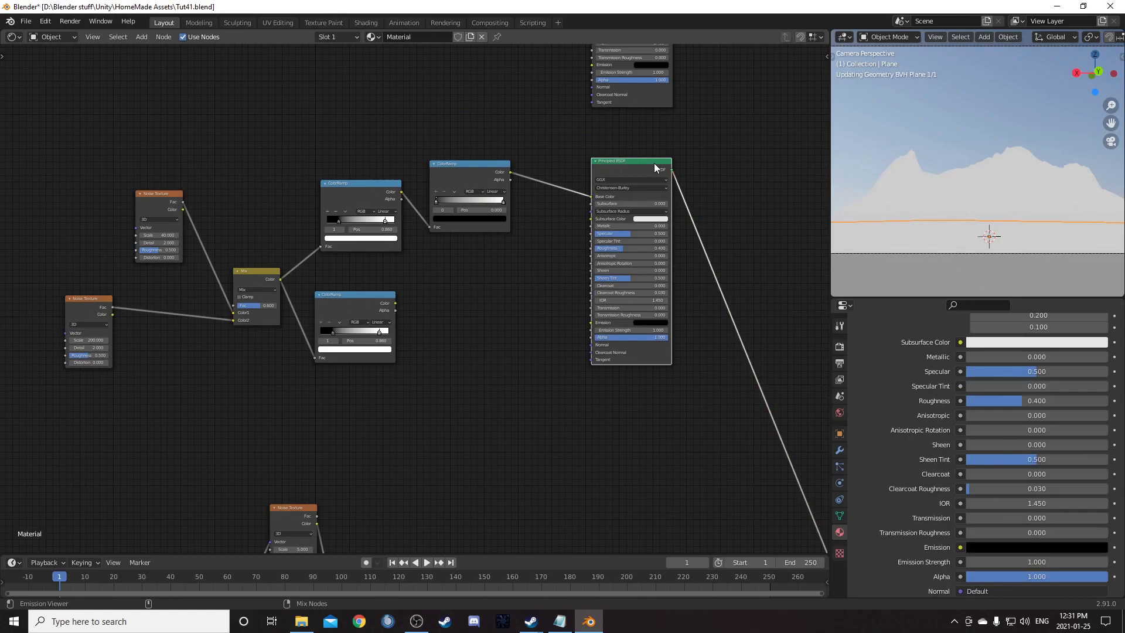
Step: Add a Math node and route the upper ColorRamp's Color through it into the Principled BSDF's Roughness
{"action": "middle_click_drag", "start_coordinate": [394, 280], "coordinate": [382, 248]}
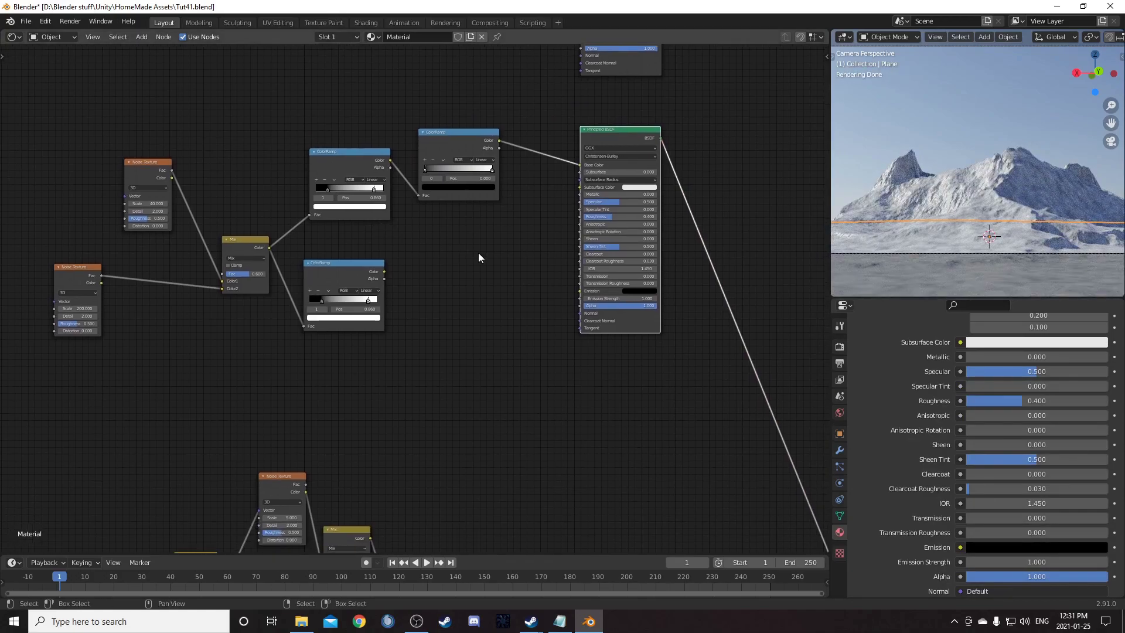
{"action": "key", "text": "shift+a"}
{"action": "left_click", "coordinate": [485, 256]}
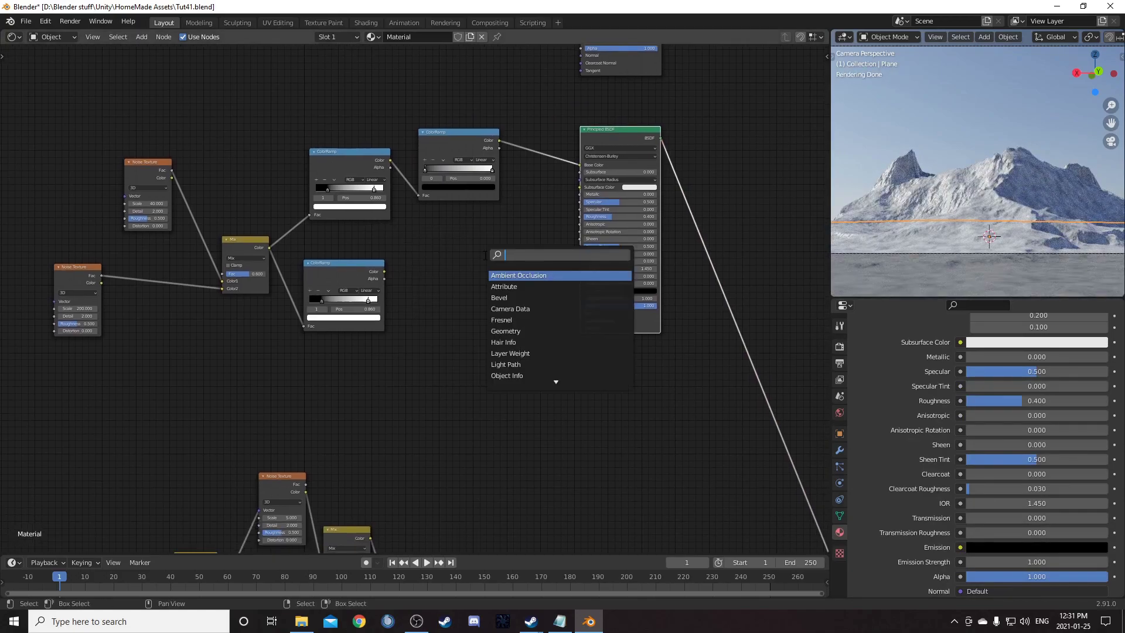
{"action": "type", "text": "math"}
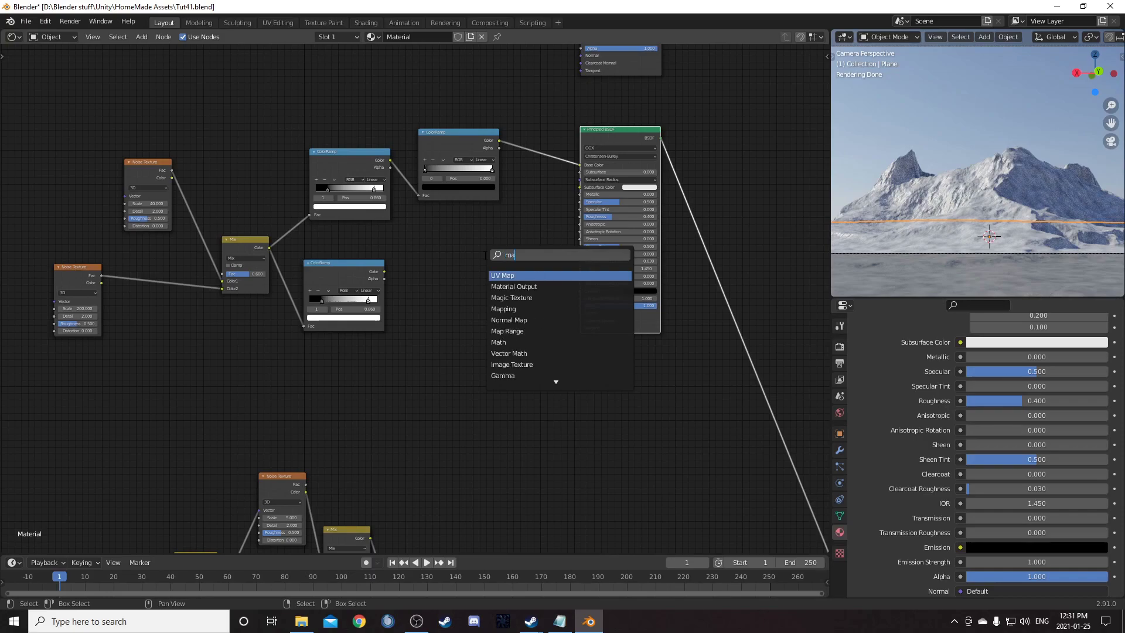
{"action": "key", "text": "Return"}
{"action": "left_click", "coordinate": [470, 242]}
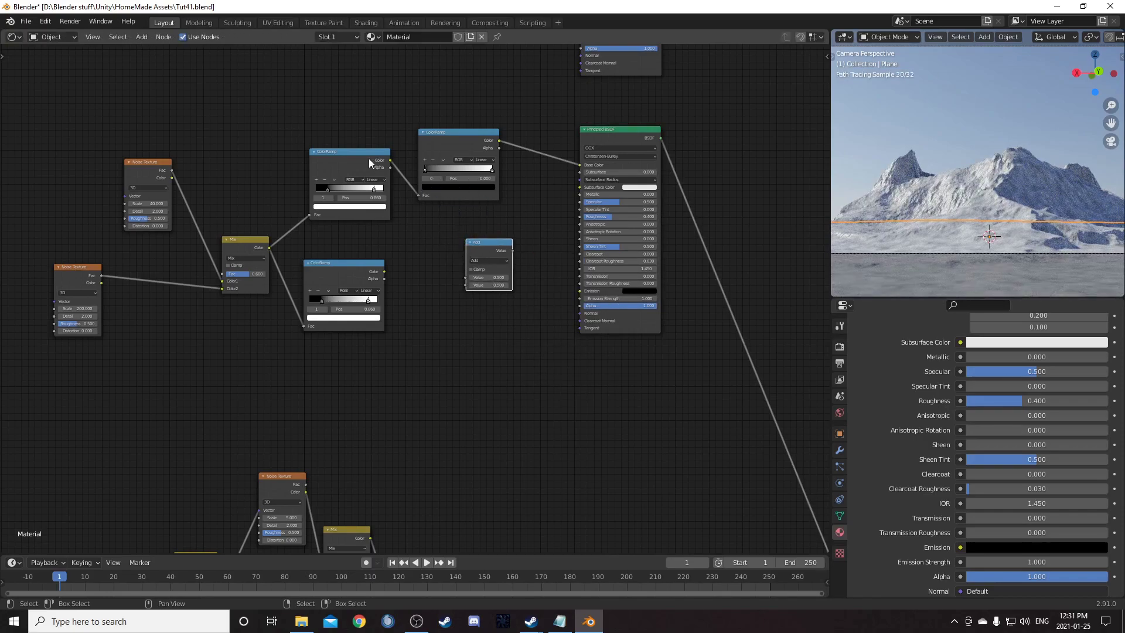
{"action": "left_click_drag", "start_coordinate": [392, 162], "coordinate": [580, 216]}
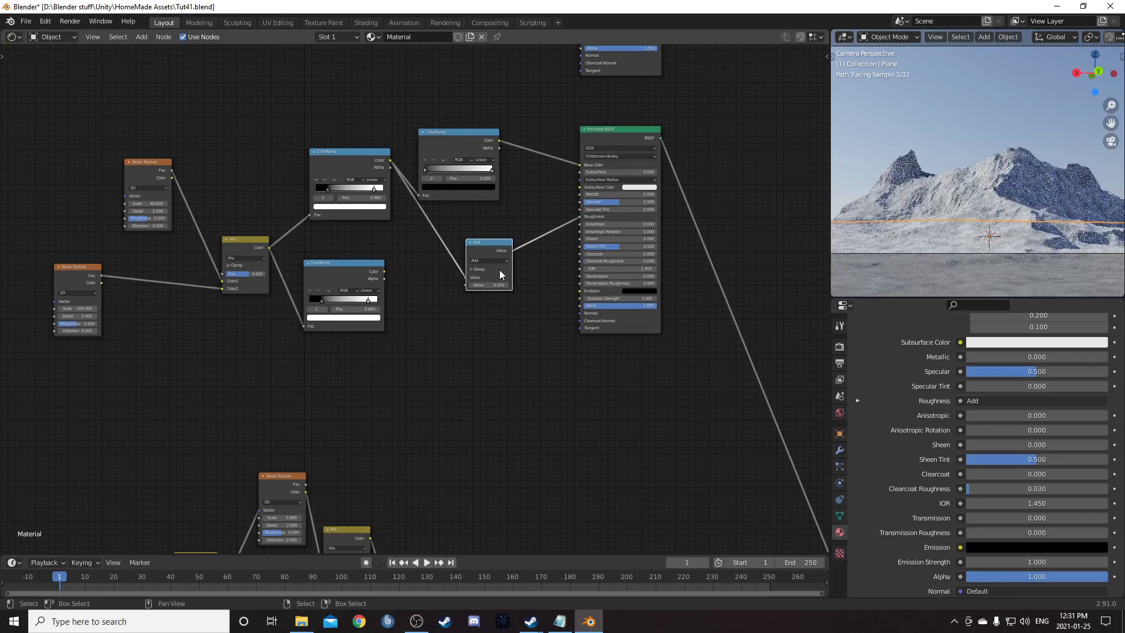
Step: Set the Math node to Multiply with a value of 3, then space it apart from the Base Color ColorRamp
{"action": "left_click", "coordinate": [492, 259]}
{"action": "left_click", "coordinate": [487, 295]}
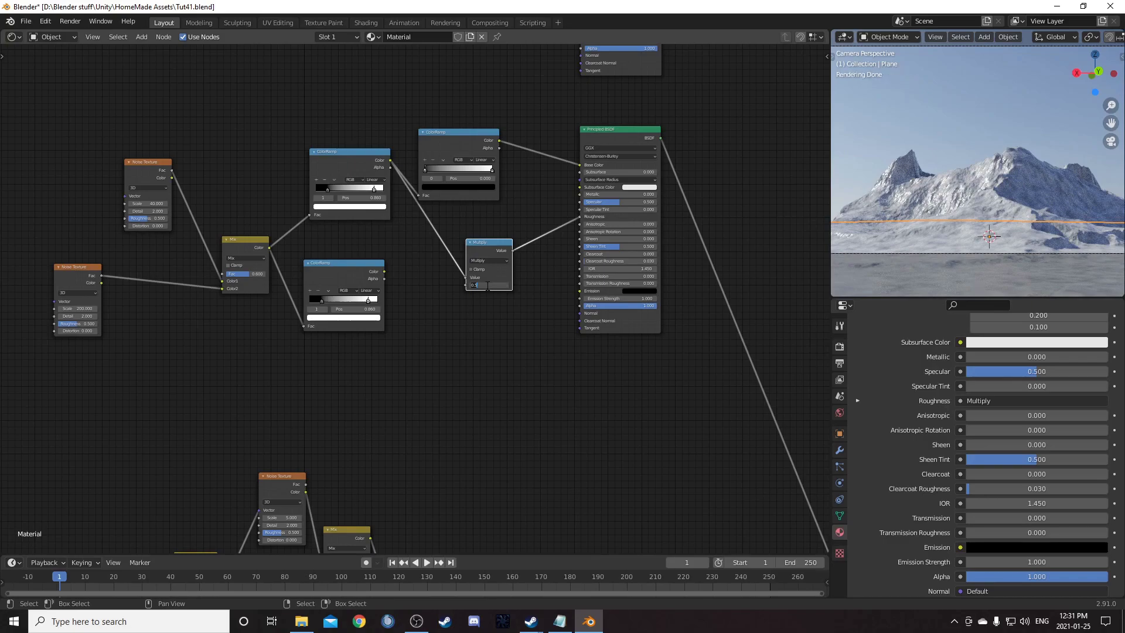
{"action": "key", "text": "Return"}
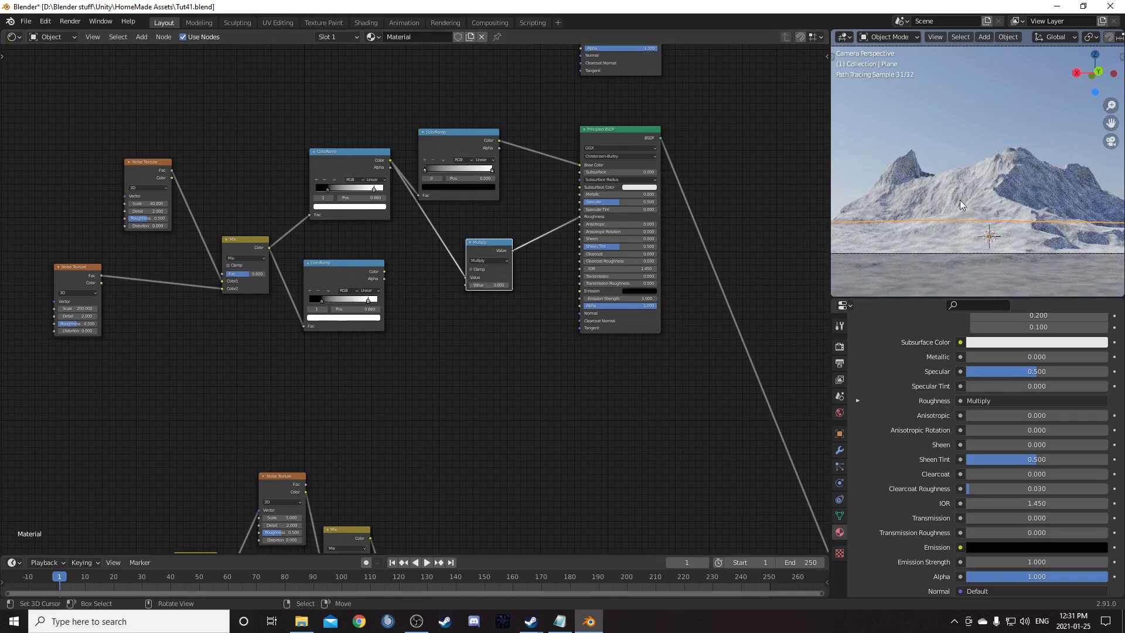
{"action": "scroll", "coordinate": [463, 309], "scroll_direction": "up", "scroll_amount": 2}
{"action": "middle_click_drag", "start_coordinate": [540, 344], "coordinate": [467, 367]}
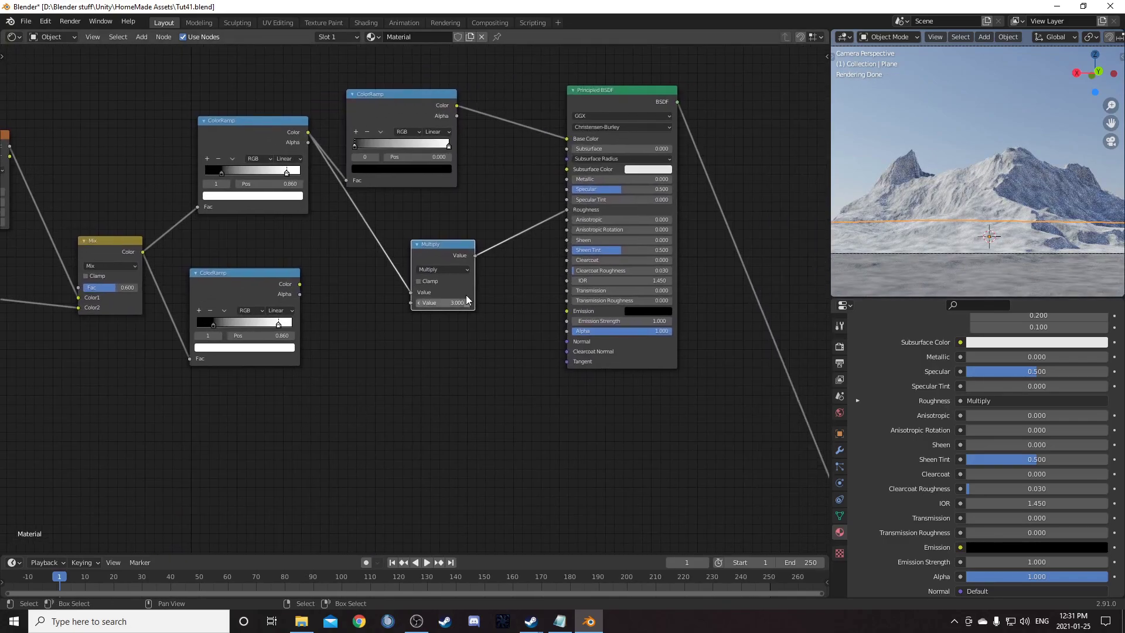
{"action": "left_click_drag", "start_coordinate": [447, 246], "coordinate": [430, 217]}
{"action": "middle_click_drag", "start_coordinate": [470, 334], "coordinate": [468, 322]}
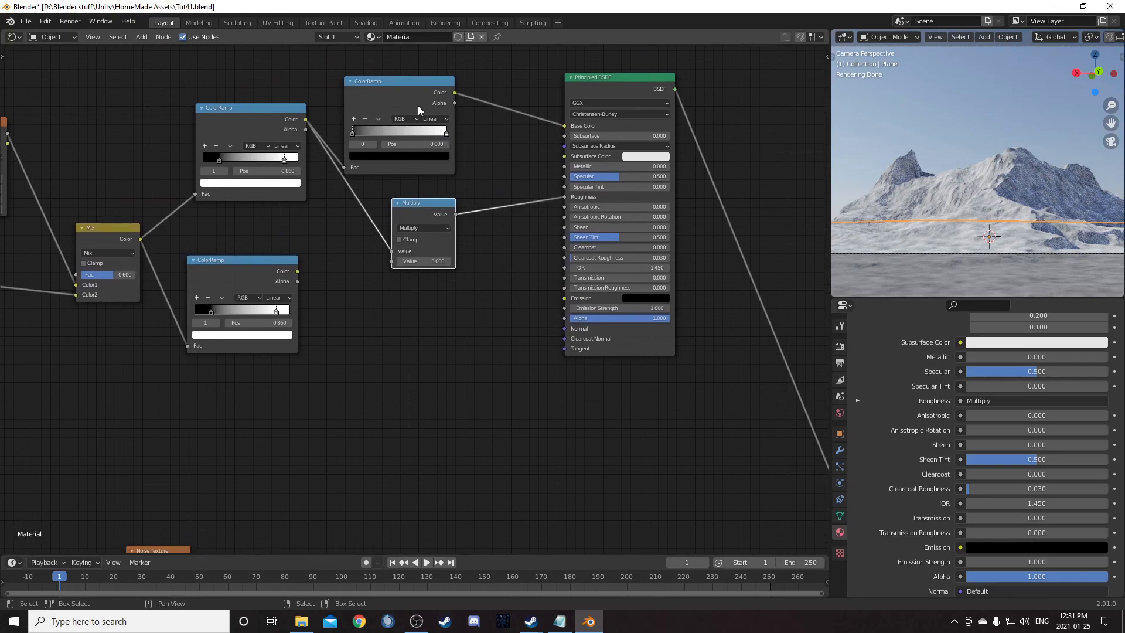
{"action": "left_click_drag", "start_coordinate": [418, 96], "coordinate": [451, 72]}
Step: Add a Bump node with Strength 0.2, feed the lower ColorRamp's Color into its Height, and connect it to the Principled BSDF's Normal
{"action": "scroll", "coordinate": [409, 293], "scroll_direction": "down", "scroll_amount": 2}
{"action": "key", "text": "shift+a"}
{"action": "left_click", "coordinate": [416, 385]}
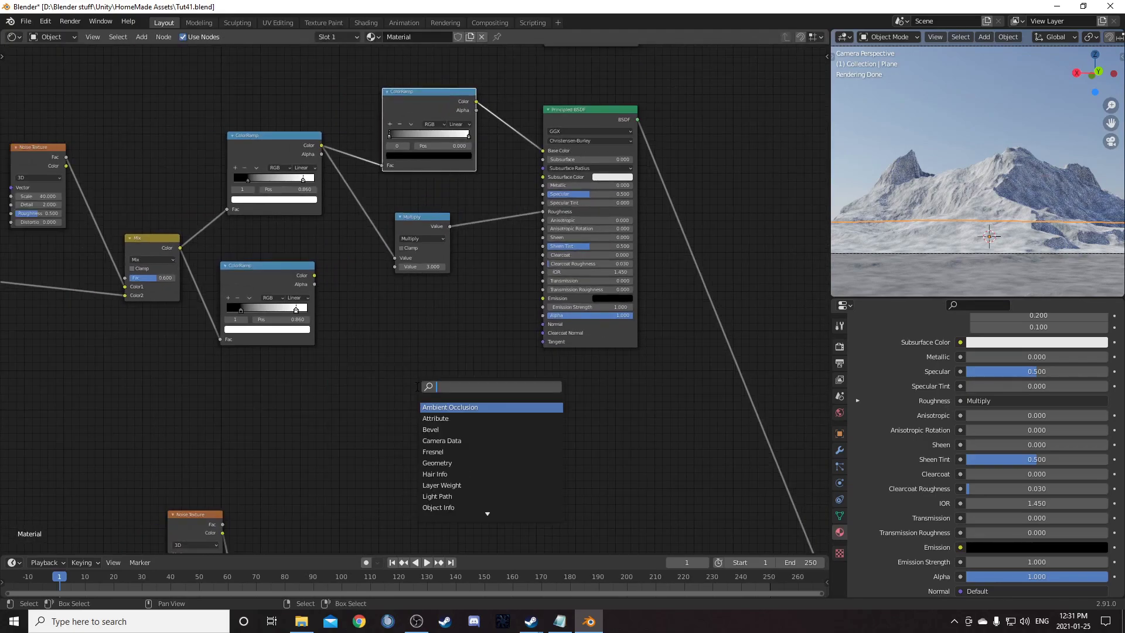
{"action": "type", "text": "bump"}
{"action": "key", "text": "Return"}
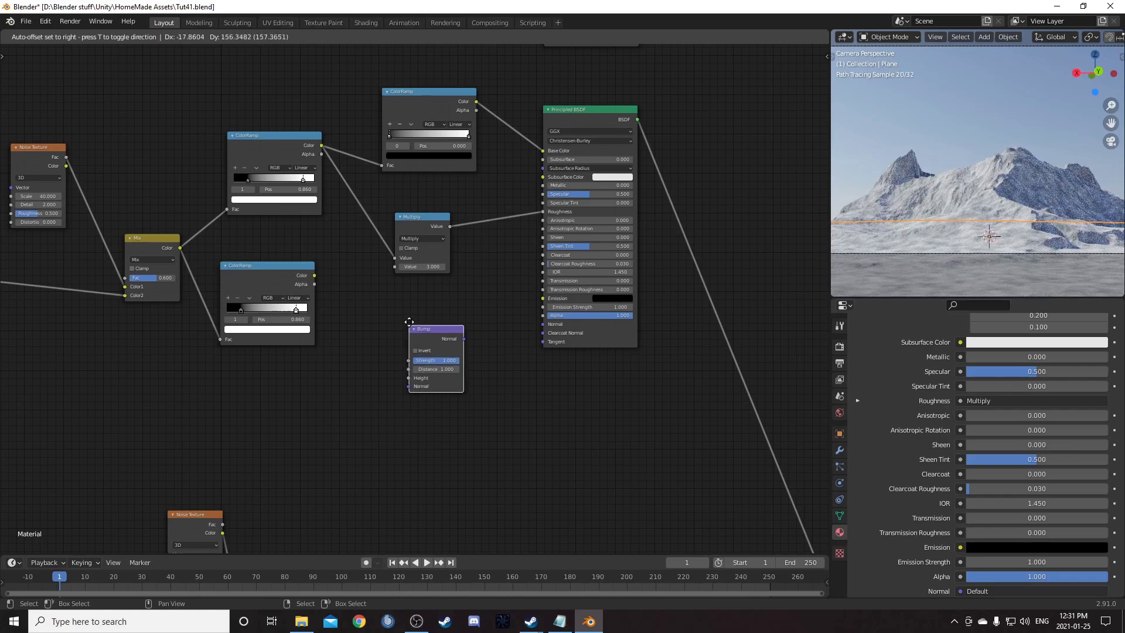
{"action": "left_click", "coordinate": [409, 322]}
{"action": "left_click_drag", "start_coordinate": [314, 275], "coordinate": [410, 375]}
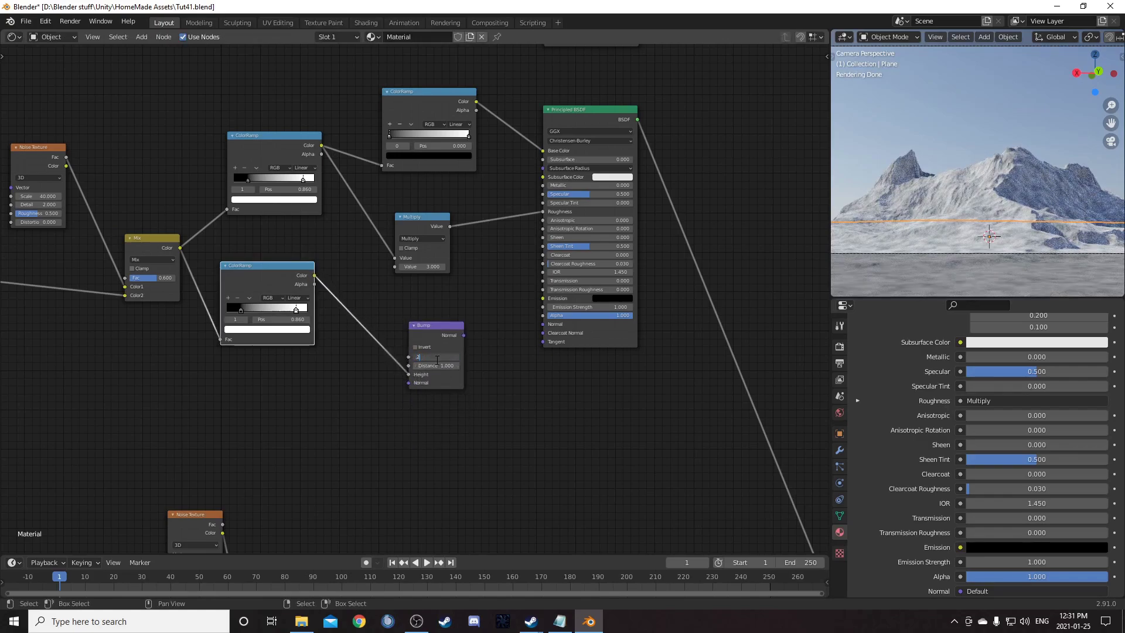
{"action": "key", "text": "Return"}
{"action": "left_click_drag", "start_coordinate": [464, 335], "coordinate": [543, 325]}
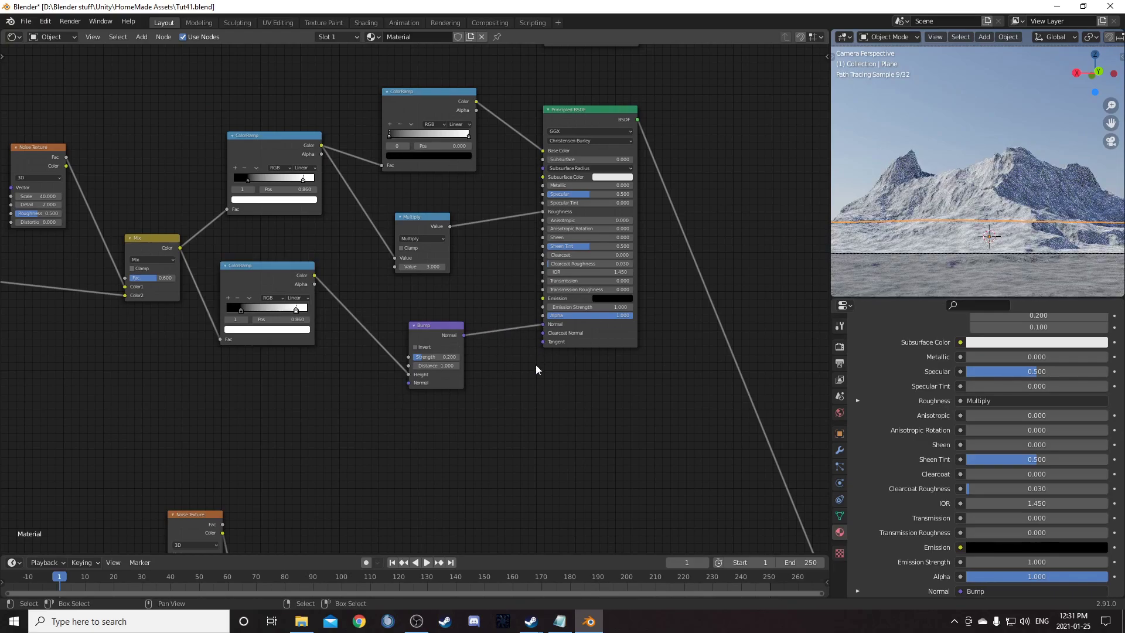
Step: Move the ColorRamp that feeds Base Color slightly higher above the Multiply node
{"action": "scroll", "coordinate": [535, 364], "scroll_direction": "down", "scroll_amount": 4}
{"action": "middle_click_drag", "start_coordinate": [534, 356], "coordinate": [413, 413]}
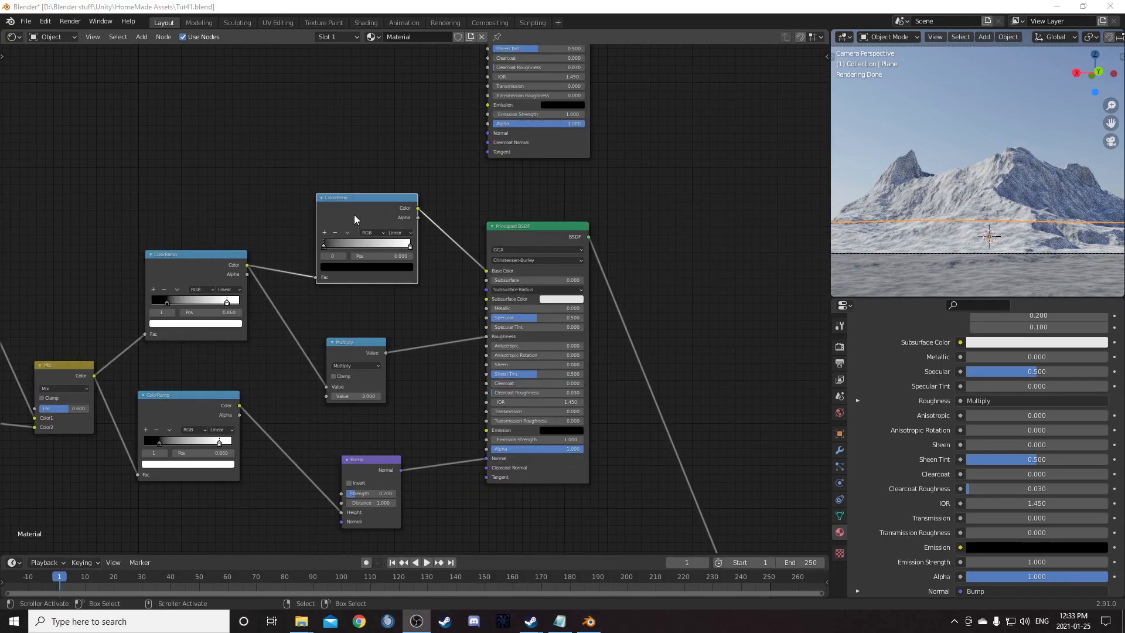
{"action": "mouse_move", "coordinate": [354, 214]}
{"action": "left_mouse_down"}
{"action": "mouse_move", "coordinate": [356, 190]}
{"action": "mouse_move", "coordinate": [357, 200]}
{"action": "left_mouse_up"}
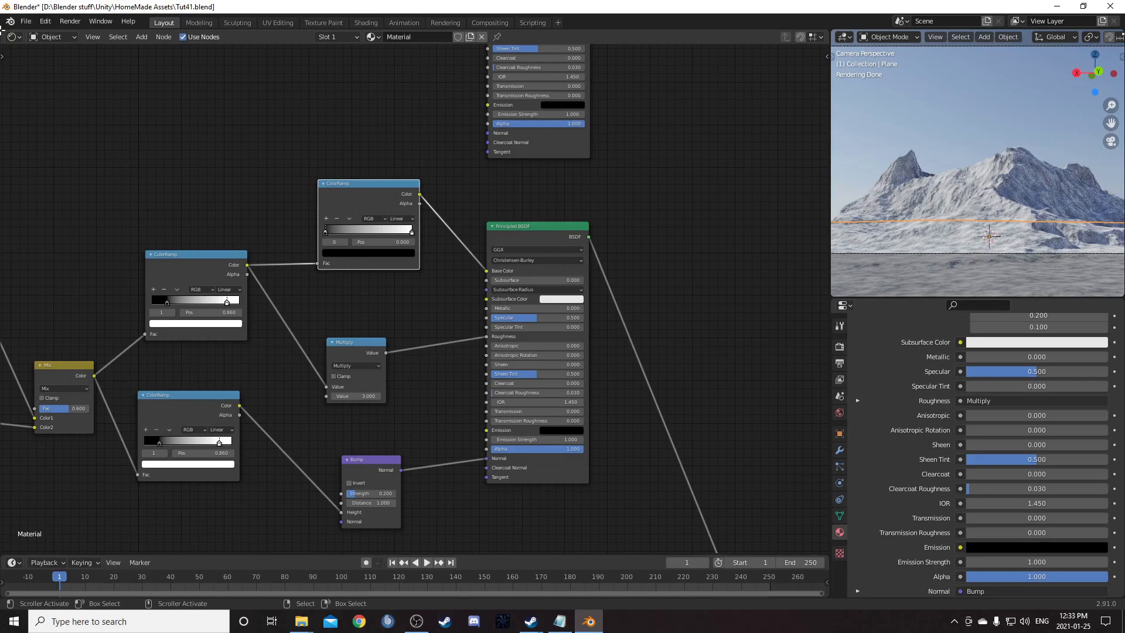
Step: Split an Image Editor area off the node editor and load the Rundle.jpg rock reference photo into it
{"action": "left_click_drag", "start_coordinate": [2, 31], "coordinate": [264, 54]}
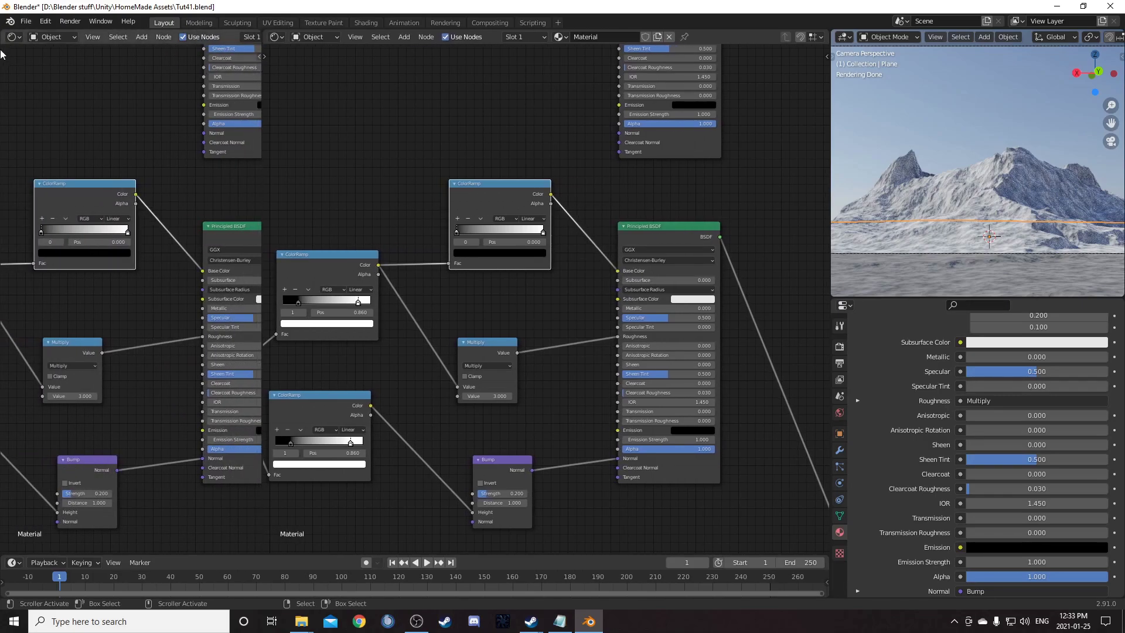
{"action": "left_click", "coordinate": [13, 37]}
{"action": "left_click", "coordinate": [24, 77]}
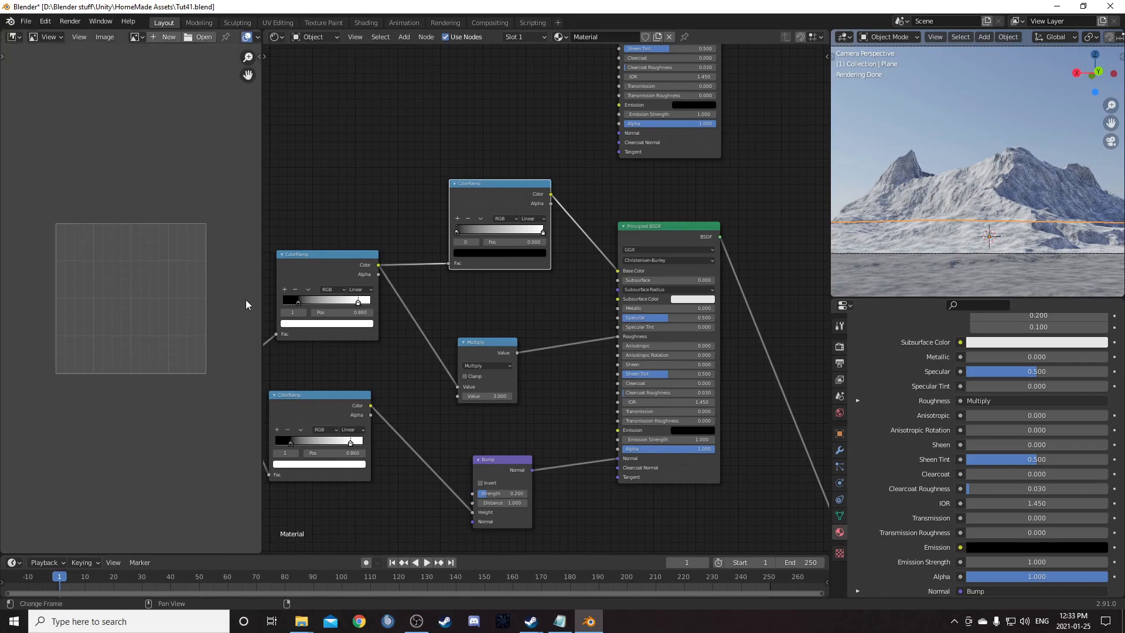
{"action": "left_click_drag", "start_coordinate": [1124, 351], "coordinate": [398, 149]}
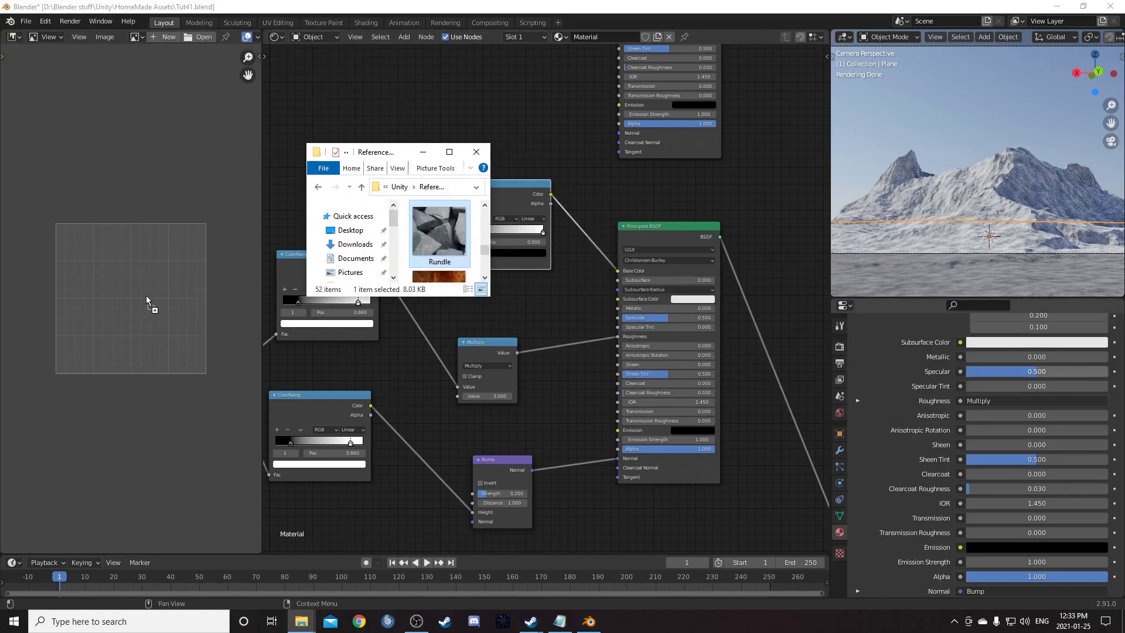
{"action": "left_click_drag", "start_coordinate": [146, 296], "coordinate": [146, 296]}
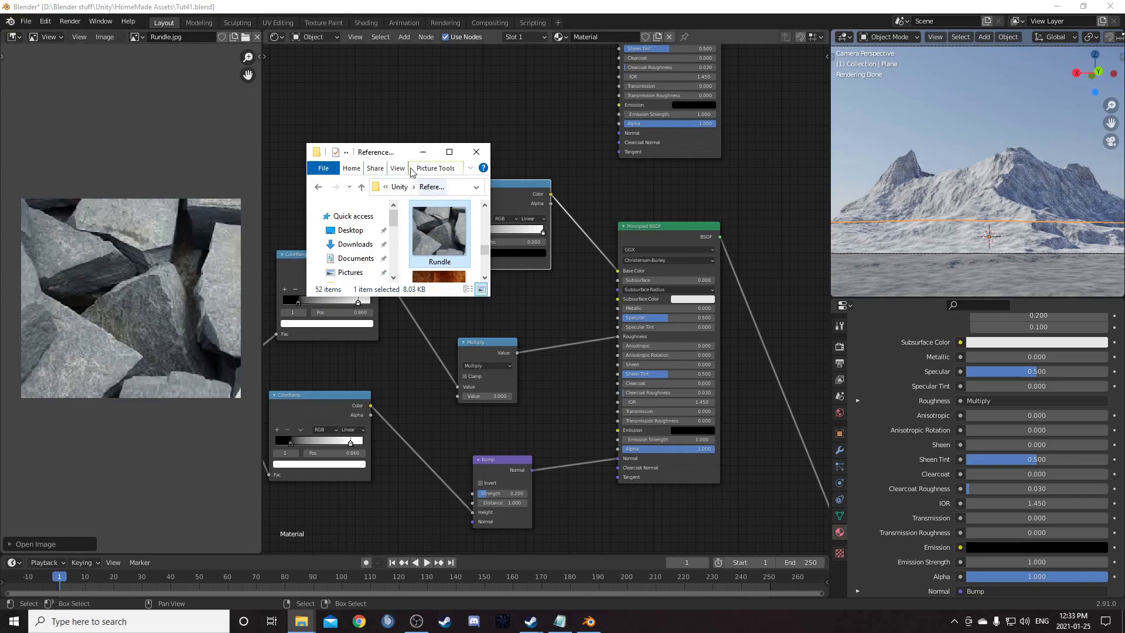
{"action": "left_click", "coordinate": [423, 152]}
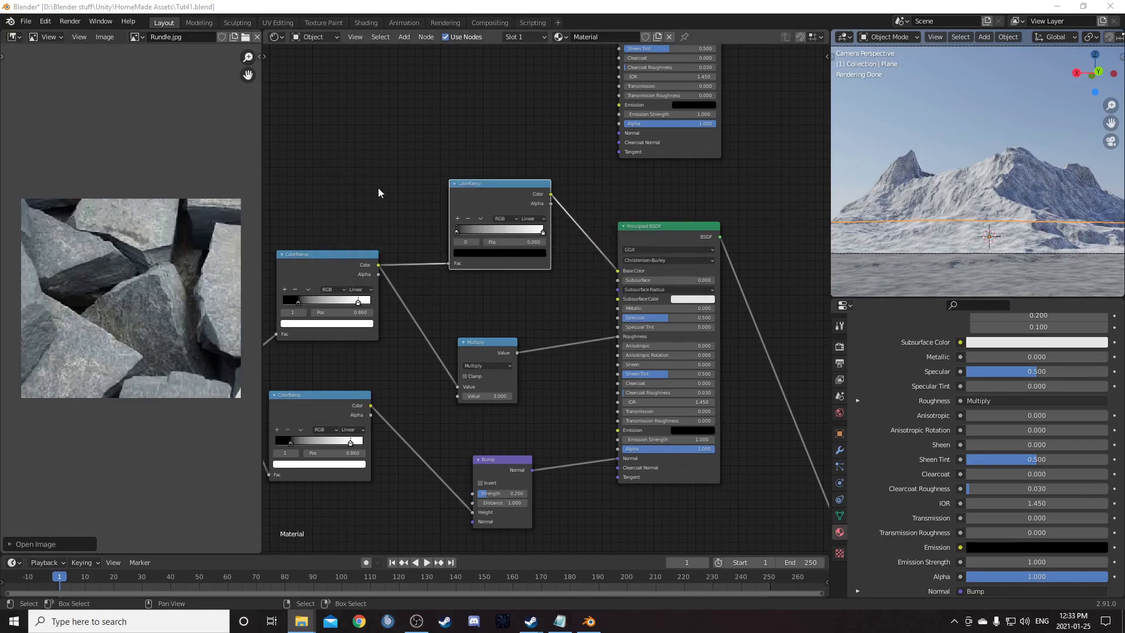
Step: Try several eyedropper samples across the rocks in Rundle.jpg as the gradient of the Base Color ColorRamp
{"action": "scroll", "coordinate": [469, 259], "scroll_direction": "up", "scroll_amount": 3}
{"action": "scroll", "coordinate": [535, 216], "scroll_direction": "up", "scroll_amount": 1}
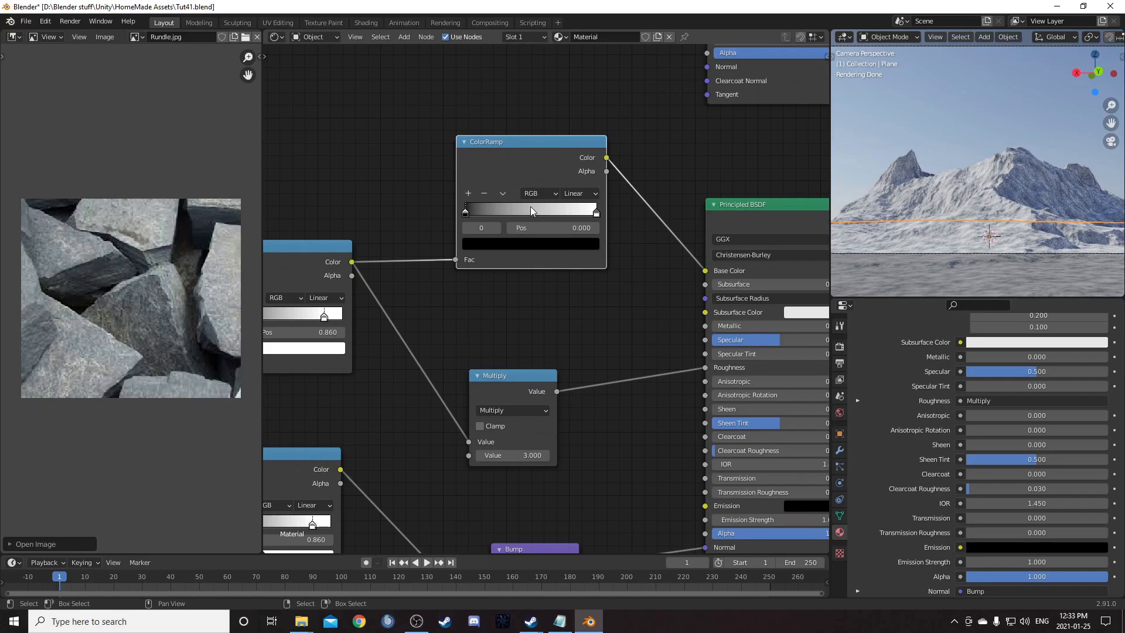
{"action": "key", "text": "e"}
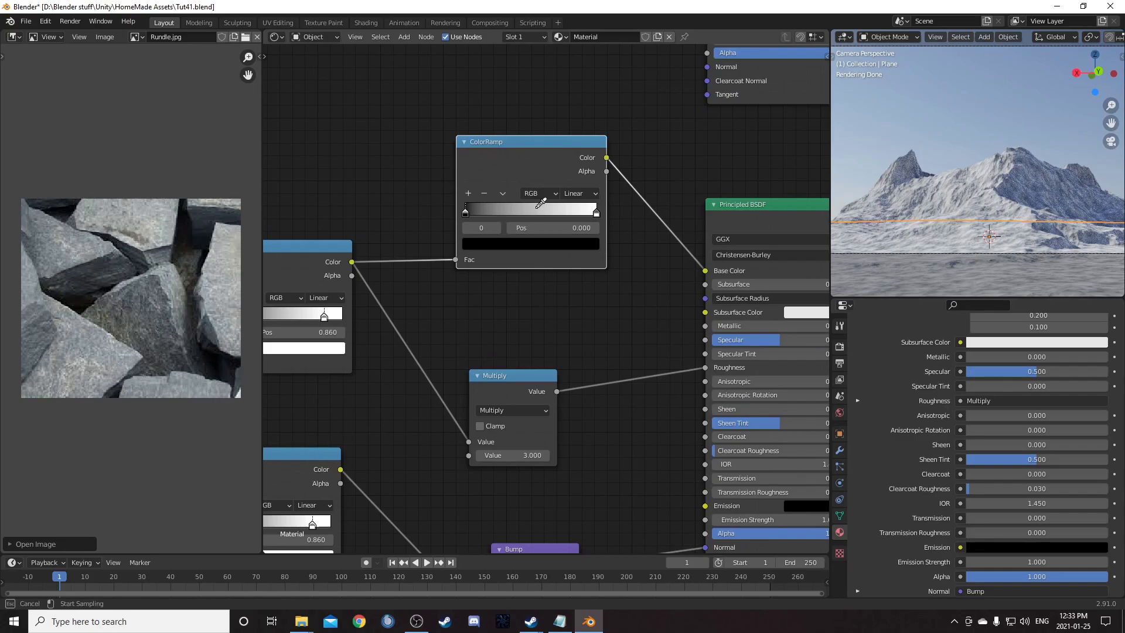
{"action": "left_click_drag", "start_coordinate": [81, 334], "coordinate": [93, 351]}
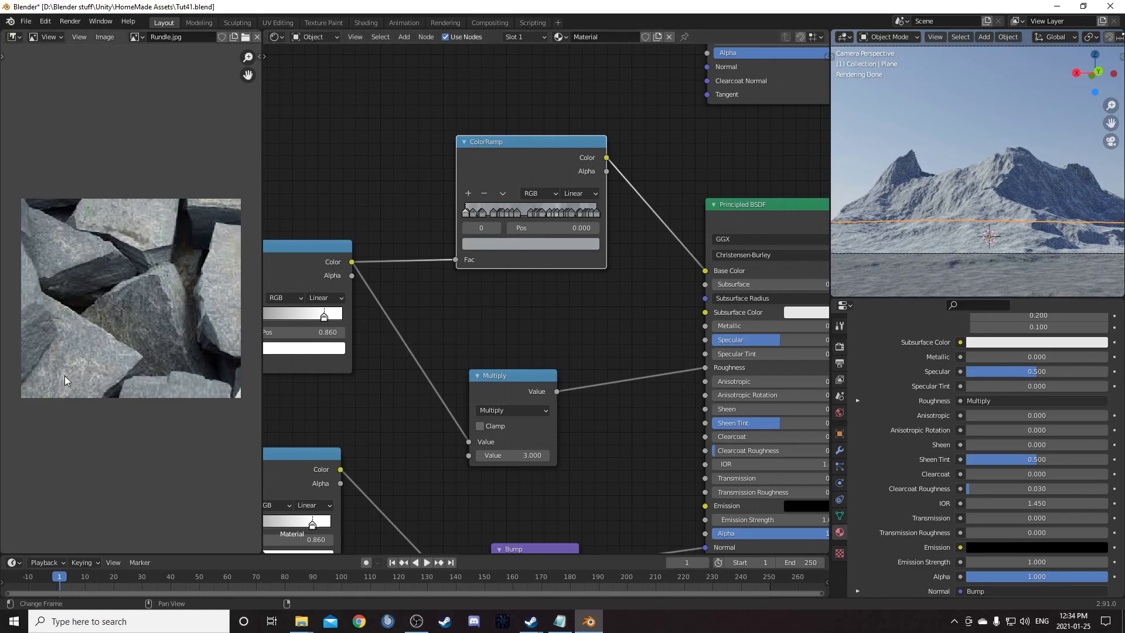
{"action": "key", "text": "e"}
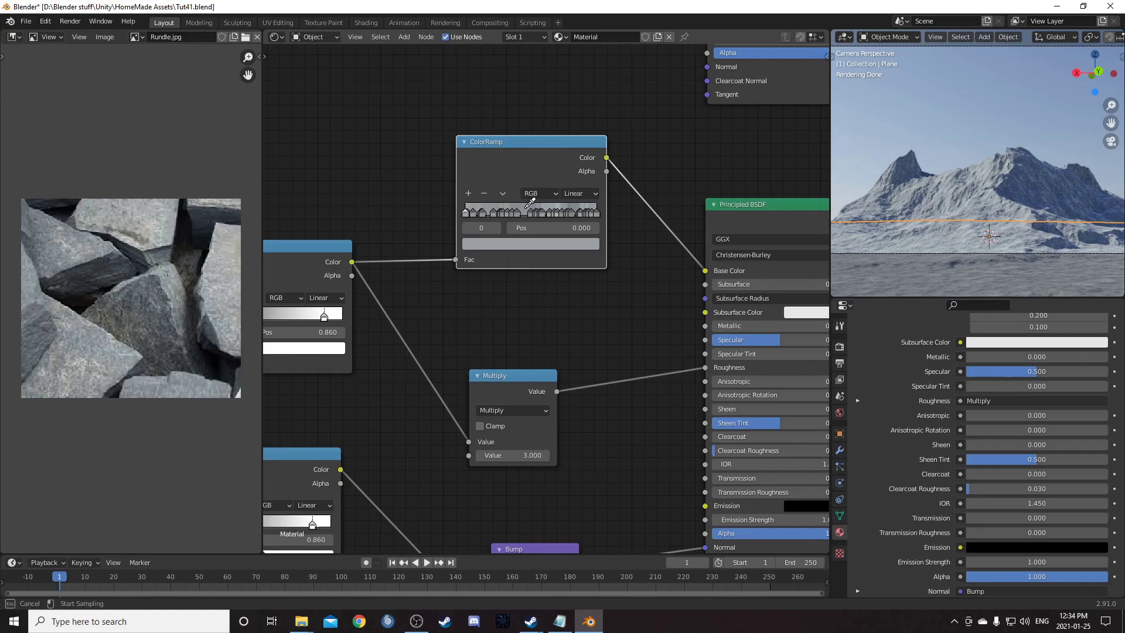
{"action": "left_click_drag", "start_coordinate": [119, 365], "coordinate": [74, 367]}
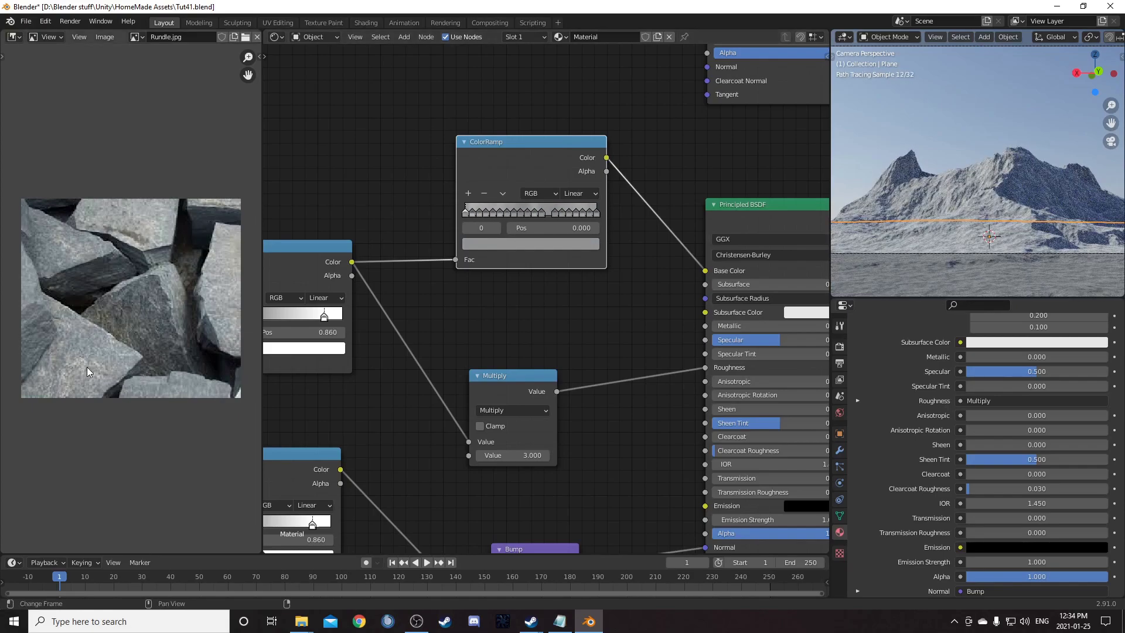
{"action": "key", "text": "e"}
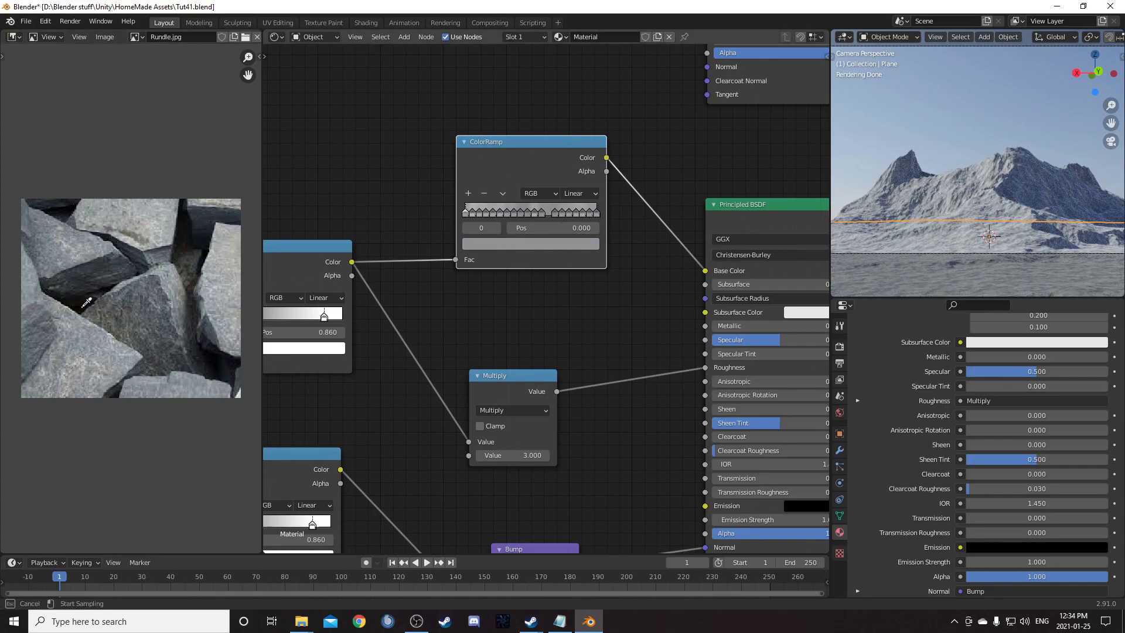
{"action": "left_click_drag", "start_coordinate": [82, 307], "coordinate": [114, 324]}
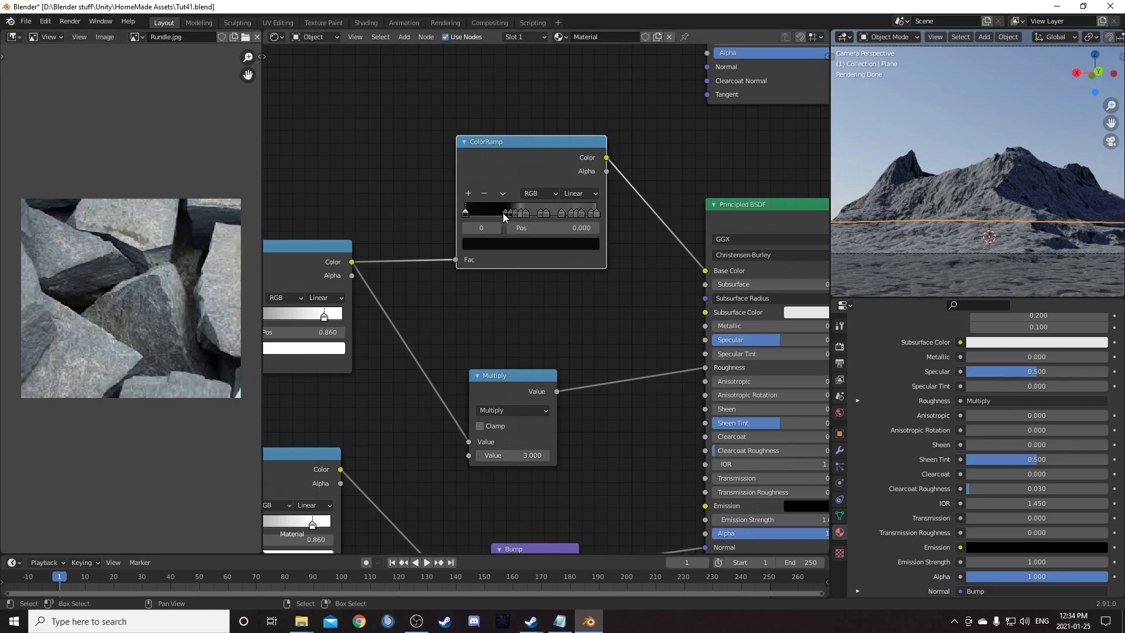
Step: Sample the light grey front rock in Rundle.jpg into the Base Color ColorRamp's gradient and close the Image Editor area
{"action": "key", "text": "e"}
{"action": "left_click_drag", "start_coordinate": [104, 349], "coordinate": [88, 366]}
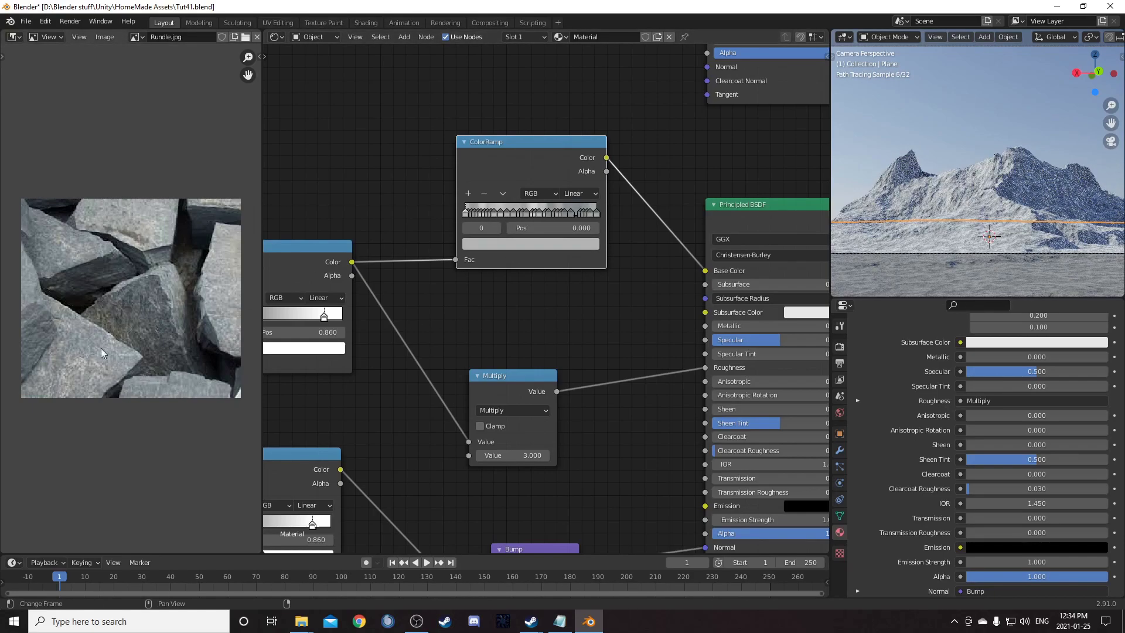
{"action": "scroll", "coordinate": [528, 280], "scroll_direction": "down", "scroll_amount": 2}
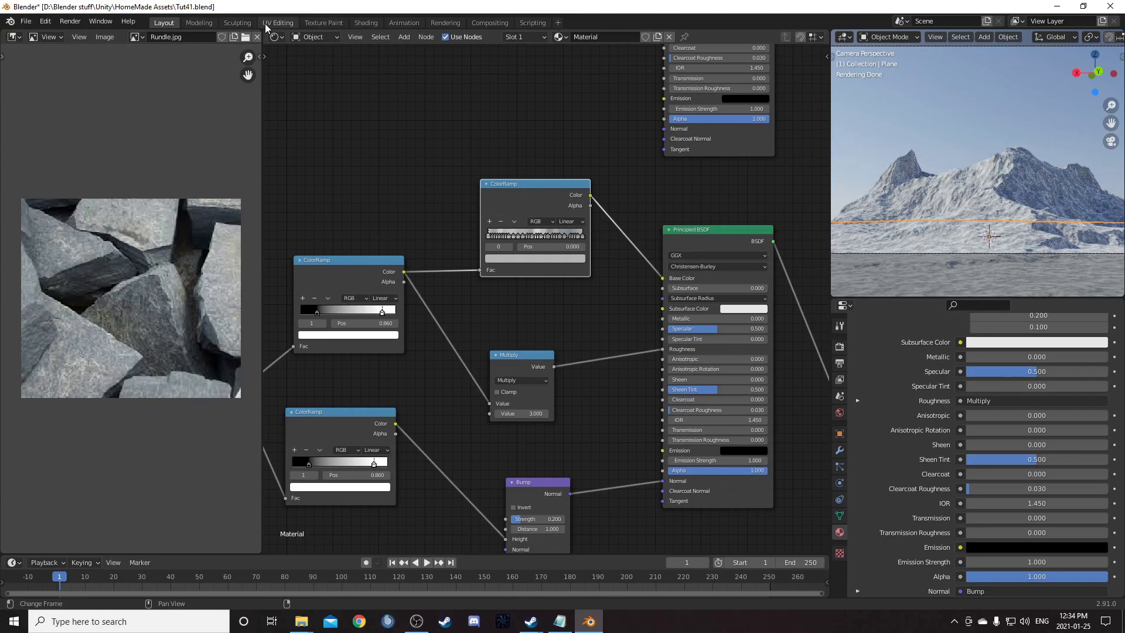
{"action": "left_click_drag", "start_coordinate": [263, 30], "coordinate": [34, 49]}
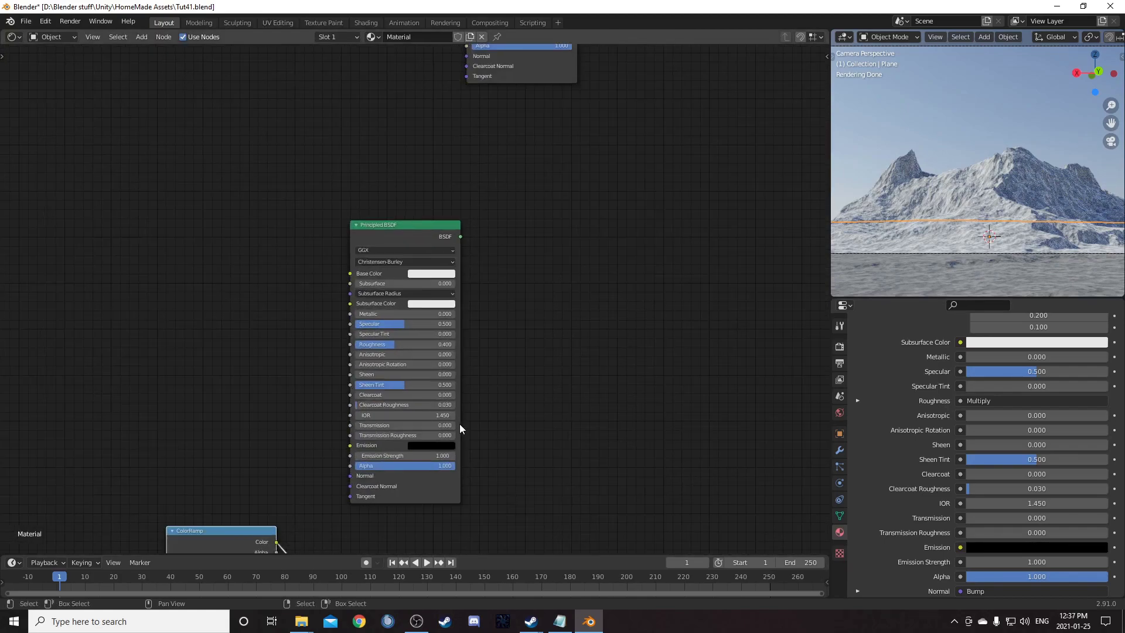
Step: Reposition the unconnected Principled BSDF just above the rock shader and give it a black Base Color and a Roughness of 1
{"action": "key", "text": "shift+d"}
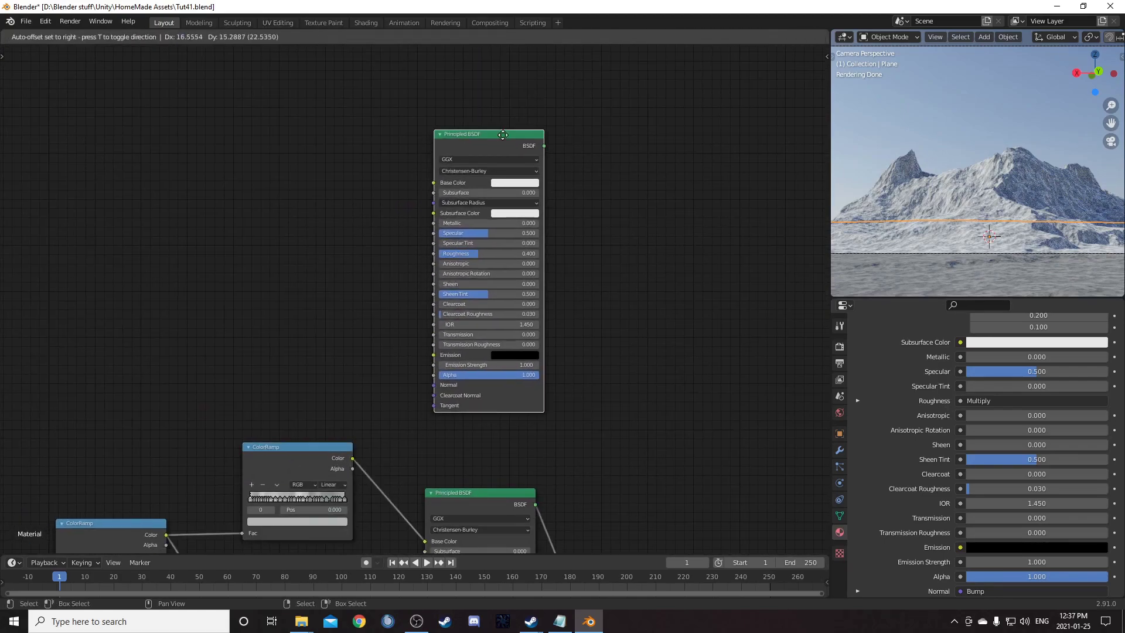
{"action": "left_click", "coordinate": [505, 127]}
{"action": "scroll", "coordinate": [592, 296], "scroll_direction": "down", "scroll_amount": 1}
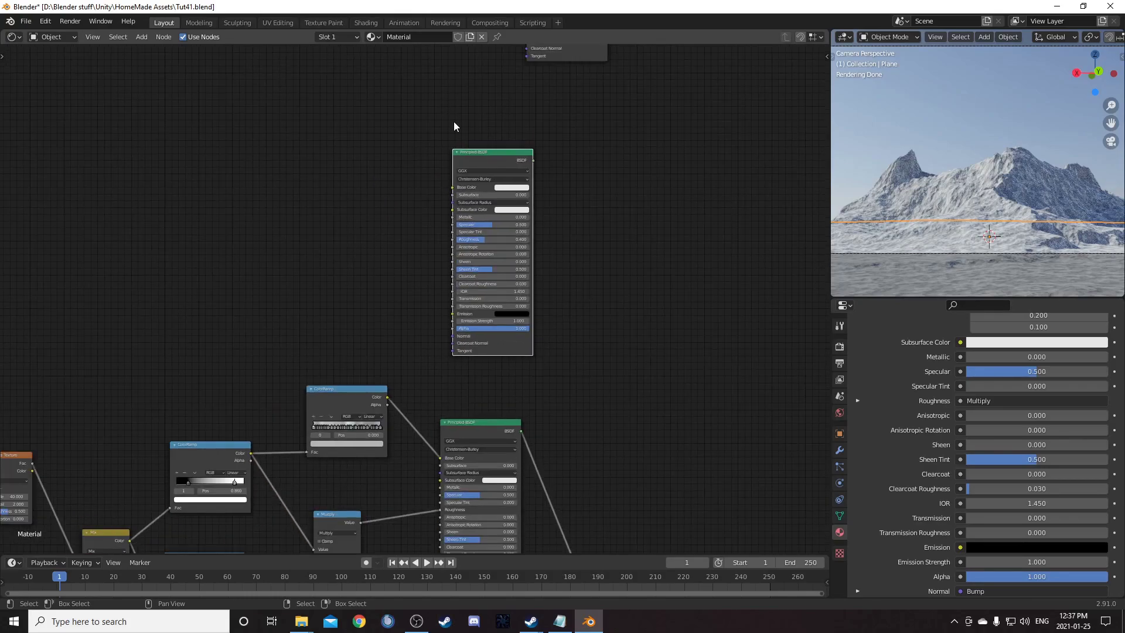
{"action": "left_click", "coordinate": [503, 188]}
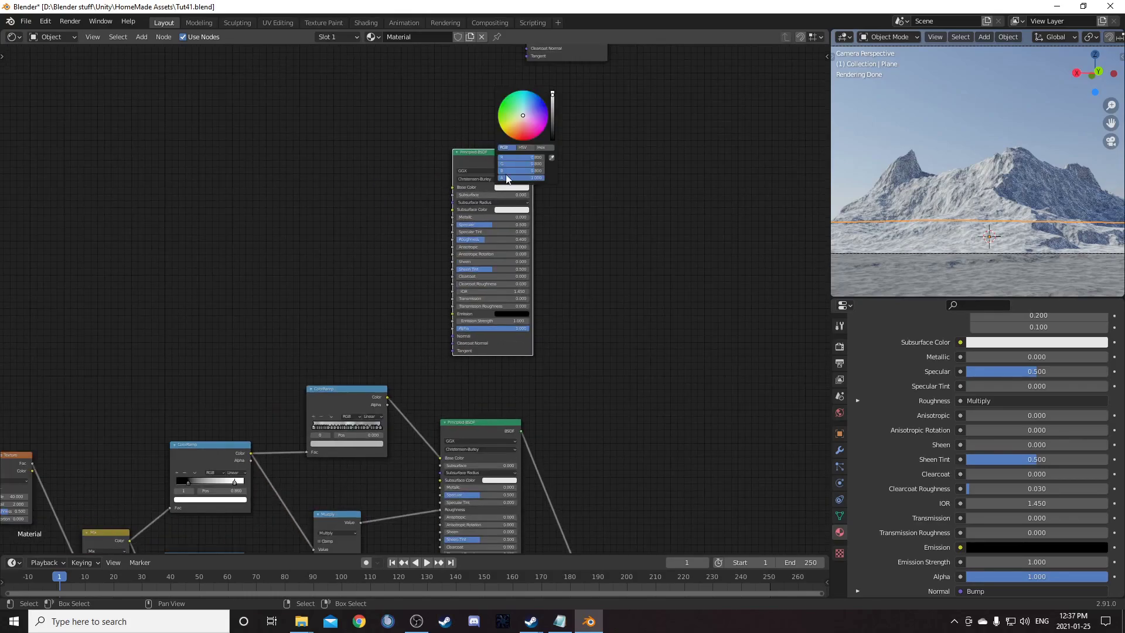
{"action": "scroll", "coordinate": [526, 115], "scroll_direction": "down", "scroll_amount": 10}
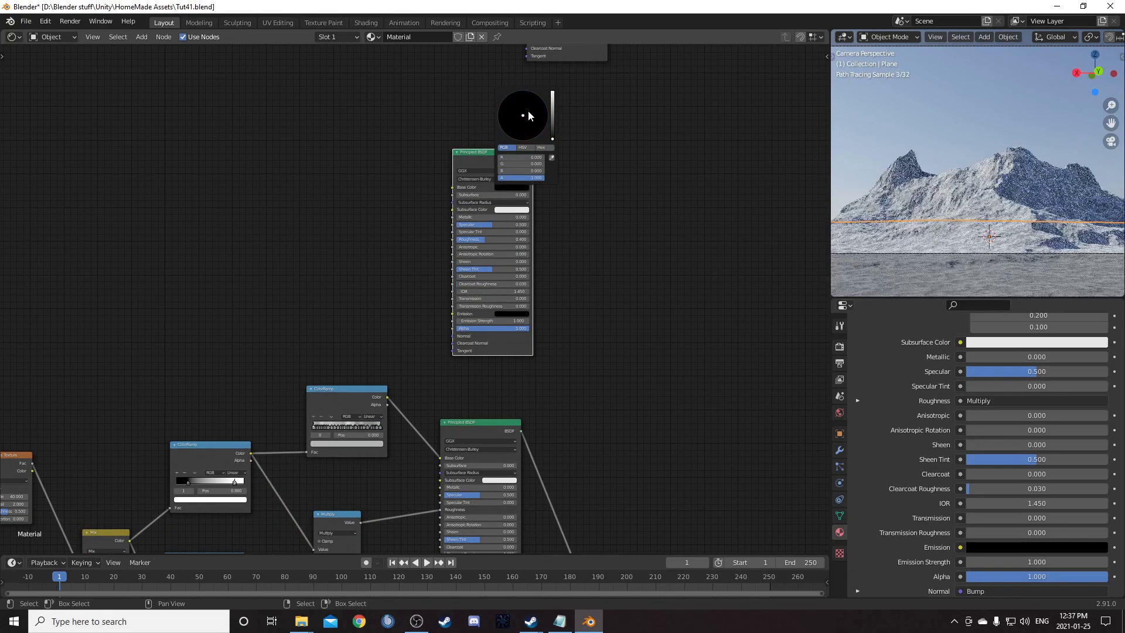
{"action": "left_click_drag", "start_coordinate": [501, 241], "coordinate": [531, 245]}
Step: Combine the black Principled BSDF and the rock Principled BSDF in a new Mix Shader on the output link
{"action": "middle_click_drag", "start_coordinate": [552, 286], "coordinate": [412, 263]}
{"action": "right_click_drag", "start_coordinate": [383, 135], "coordinate": [363, 459], "text": "ctrl+shift"}
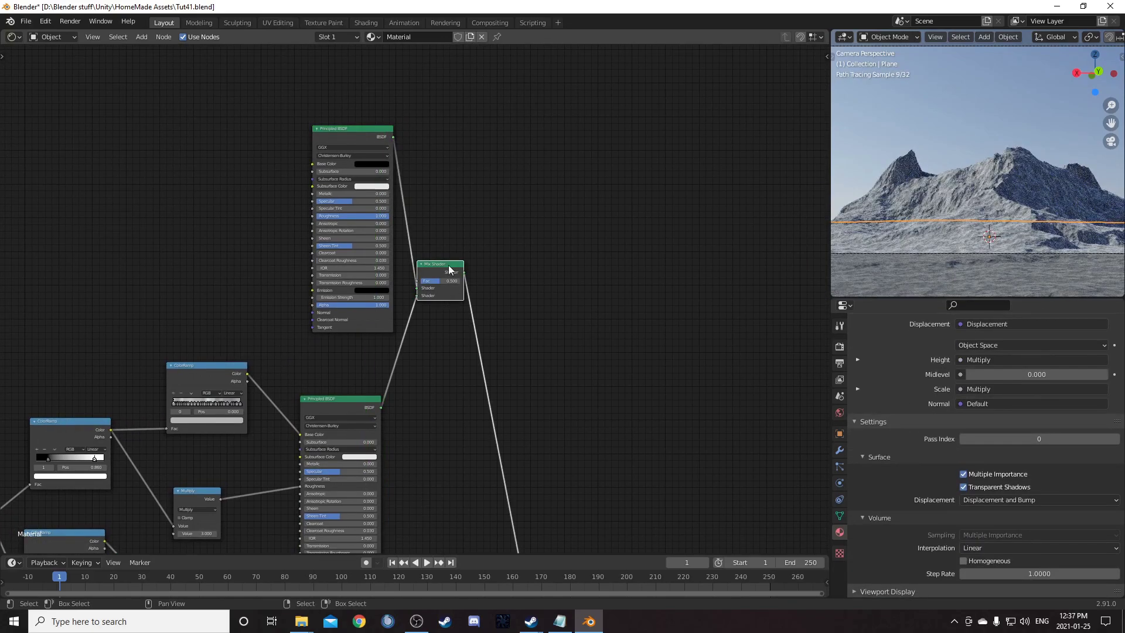
Step: Reposition the Material Output between the shader and displacement branches and bring the Mix Shader closer to it
{"action": "scroll", "coordinate": [637, 394], "scroll_direction": "down", "scroll_amount": 5}
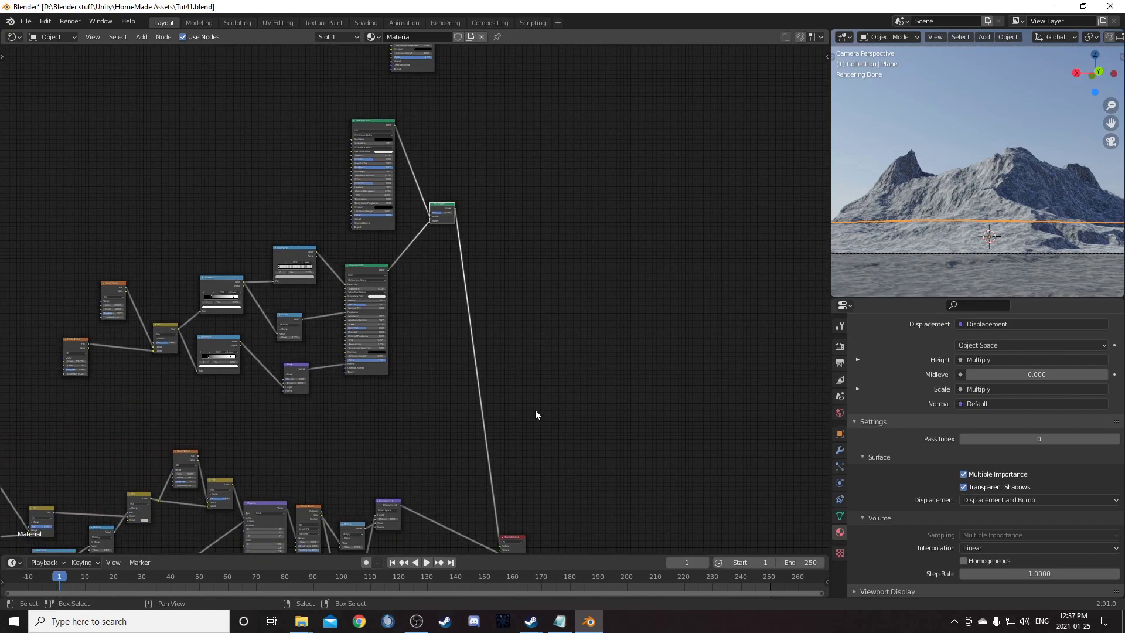
{"action": "left_click_drag", "start_coordinate": [430, 369], "coordinate": [552, 479]}
{"action": "key", "text": "g"}
{"action": "left_click", "coordinate": [601, 285]}
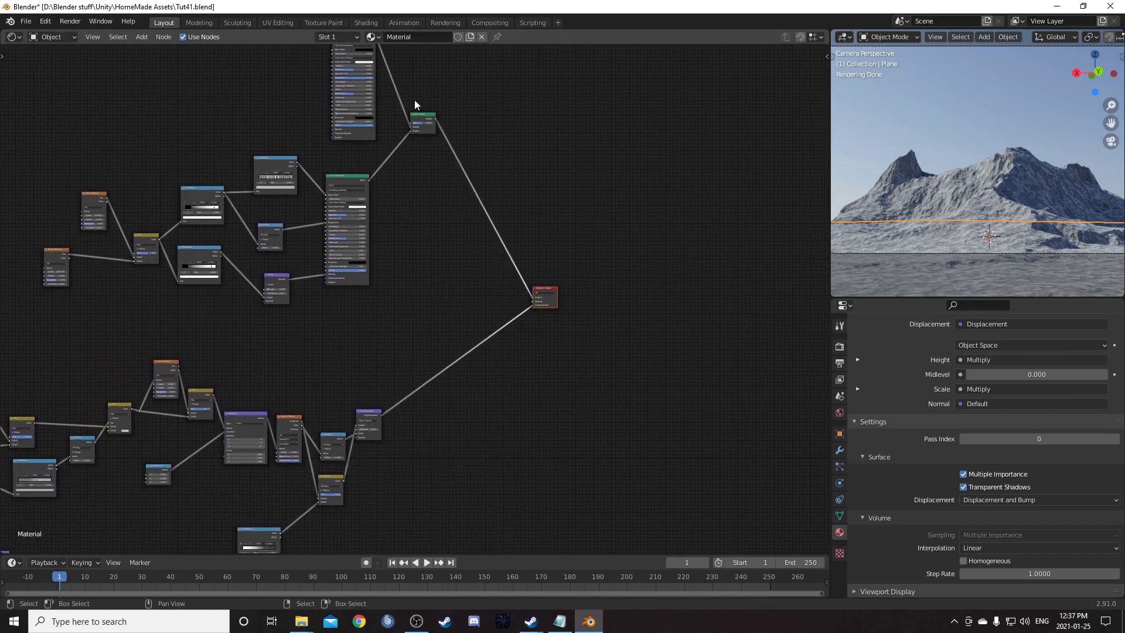
{"action": "left_click_drag", "start_coordinate": [421, 120], "coordinate": [469, 215]}
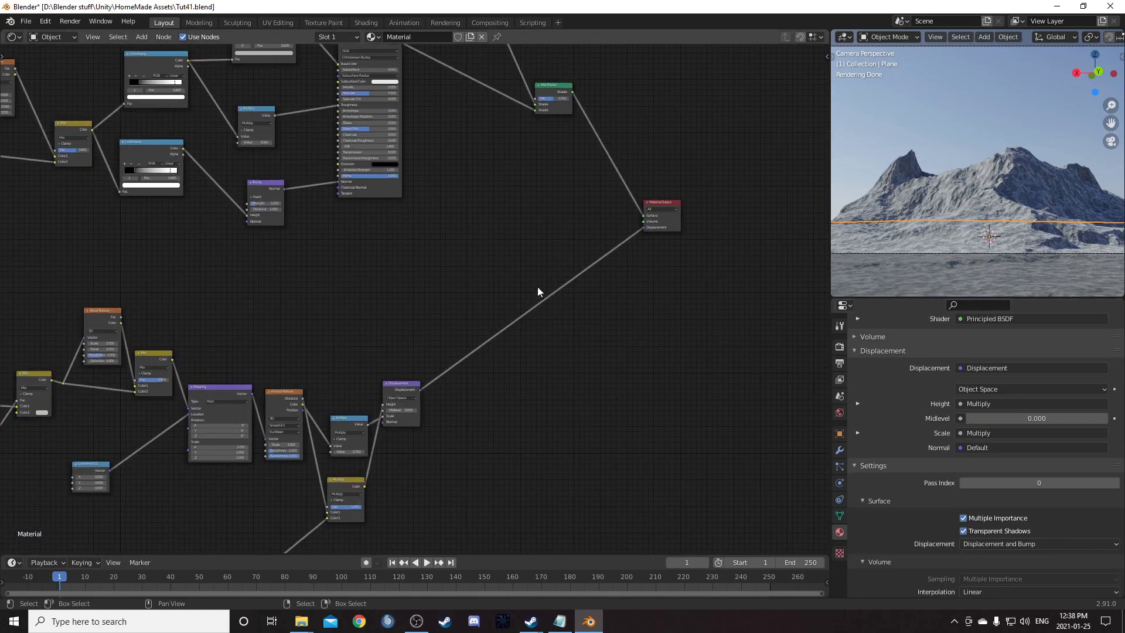
Step: Preview the Displacement node's output on the mountain through a Viewer node
{"action": "middle_click_drag", "start_coordinate": [439, 454], "coordinate": [434, 385]}
{"action": "scroll", "coordinate": [538, 347], "scroll_direction": "up", "scroll_amount": 2}
{"action": "middle_click_drag", "start_coordinate": [538, 351], "coordinate": [533, 354]}
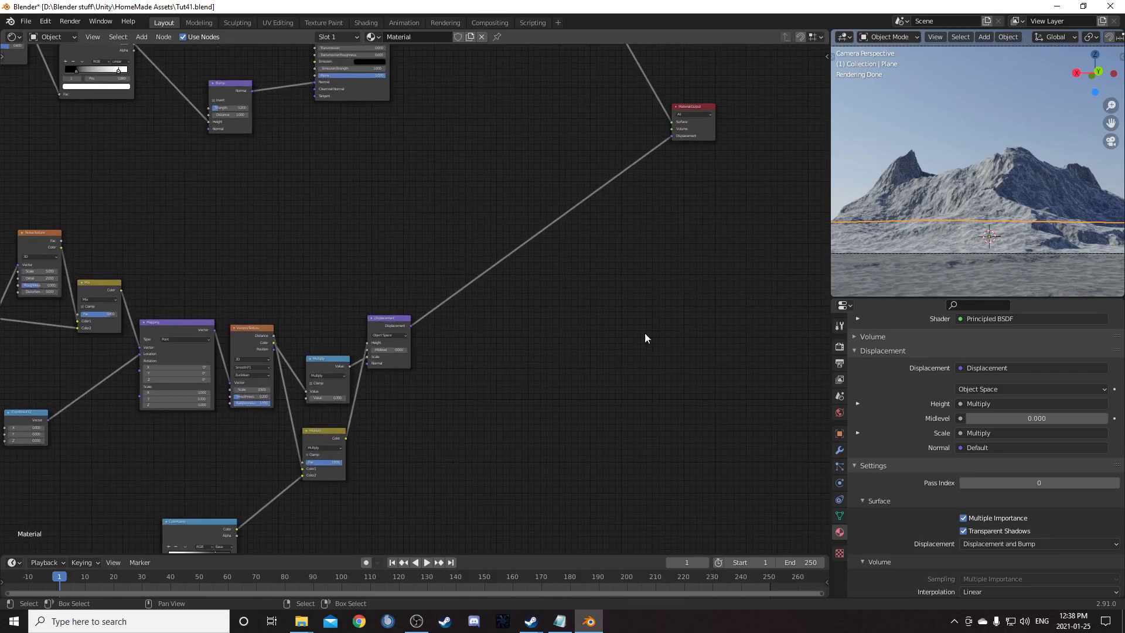
{"action": "left_click", "coordinate": [395, 322], "text": "ctrl+shift"}
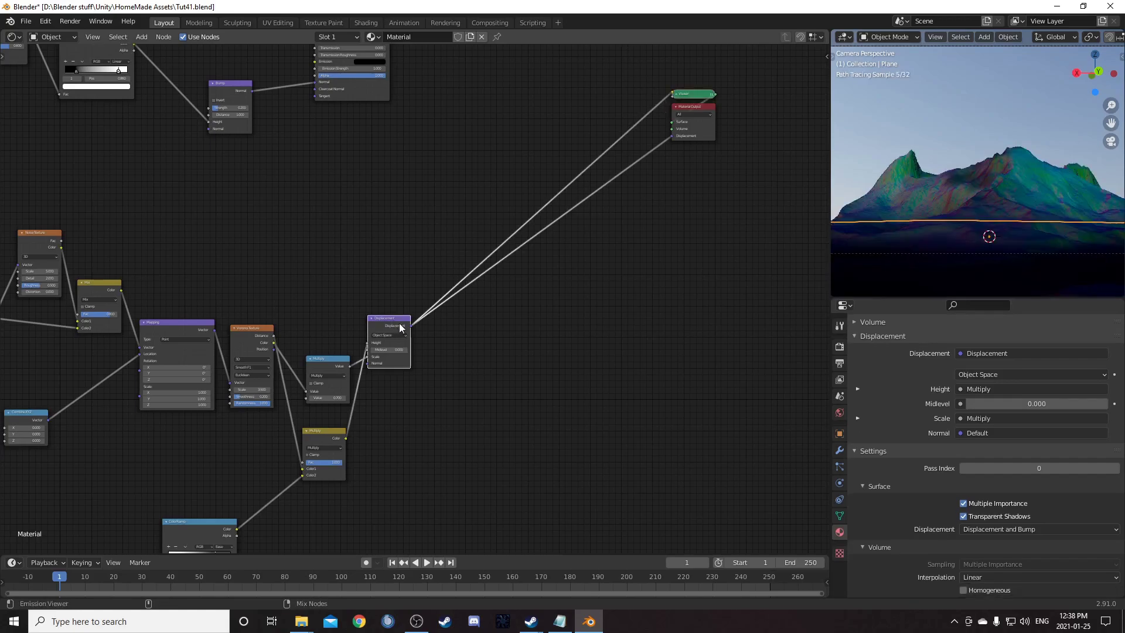
{"action": "scroll", "coordinate": [309, 398], "scroll_direction": "up", "scroll_amount": 1}
{"action": "scroll", "coordinate": [465, 357], "scroll_direction": "up", "scroll_amount": 5}
{"action": "middle_click_drag", "start_coordinate": [463, 346], "coordinate": [400, 382]}
{"action": "scroll", "coordinate": [422, 305], "scroll_direction": "down", "scroll_amount": 5}
{"action": "middle_click_drag", "start_coordinate": [545, 234], "coordinate": [492, 305]}
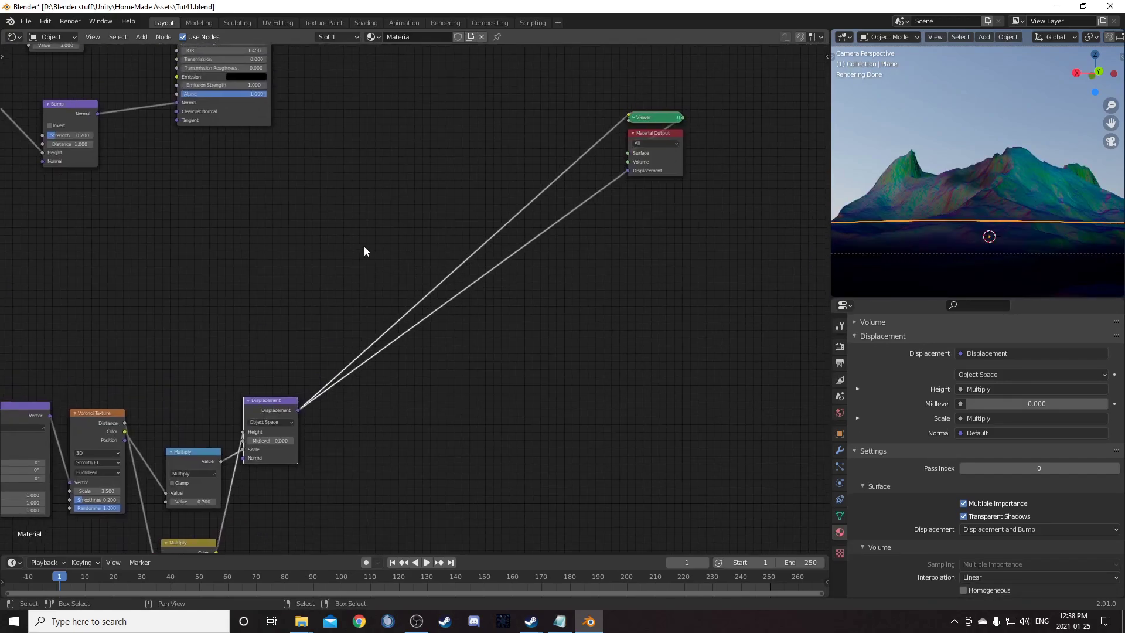
Step: Insert a Separate XYZ node on the Displacement-to-Viewer link and place it above the Displacement node
{"action": "key", "text": "shift+a"}
{"action": "left_click", "coordinate": [490, 350]}
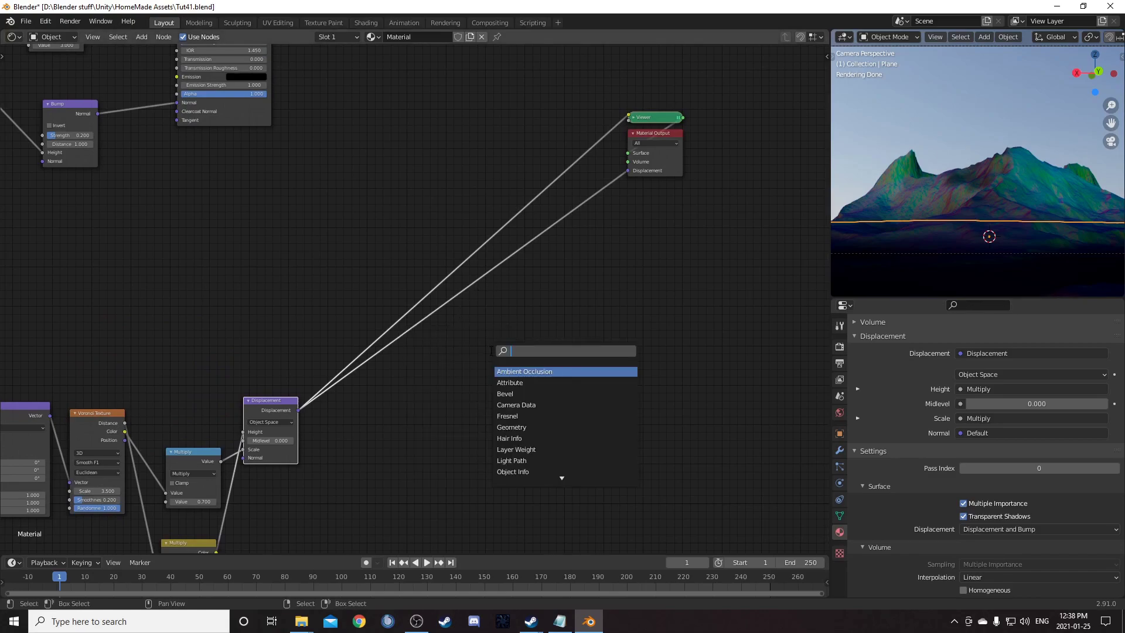
{"action": "type", "text": "sep"}
{"action": "key", "text": "Down"}
{"action": "key", "text": "Down"}
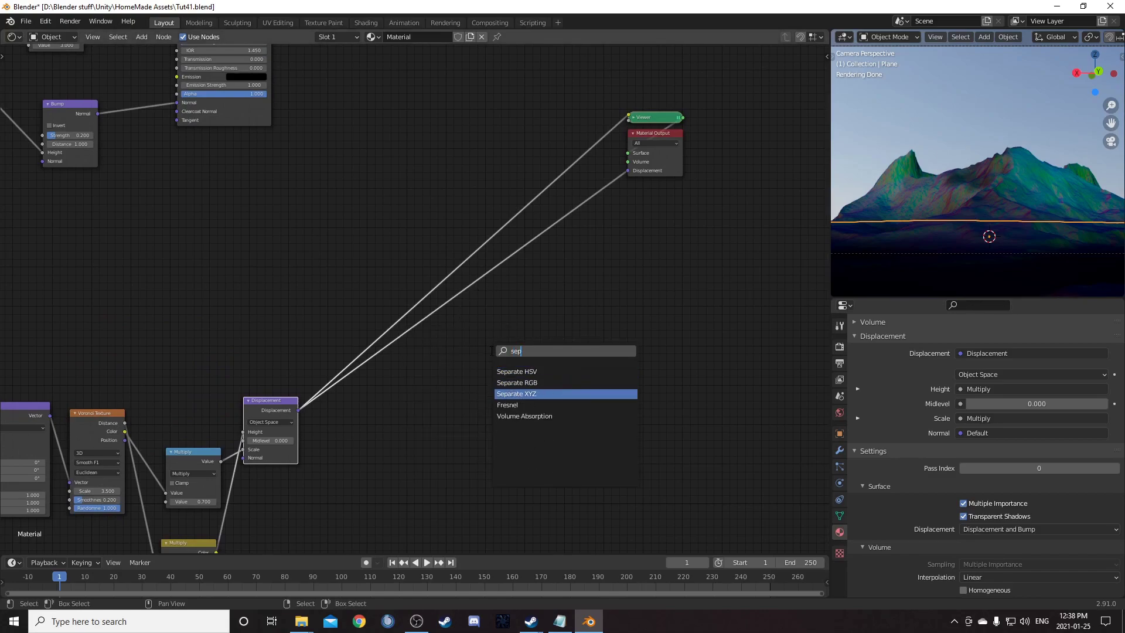
{"action": "key", "text": "Return"}
{"action": "left_click", "coordinate": [444, 199]}
{"action": "left_click_drag", "start_coordinate": [480, 219], "coordinate": [291, 206]}
Step: Preview the Z output of Separate XYZ and inspect the displaced surface up close
{"action": "left_click", "coordinate": [287, 201], "text": "ctrl+shift"}
{"action": "left_click", "coordinate": [286, 200], "text": "ctrl+shift"}
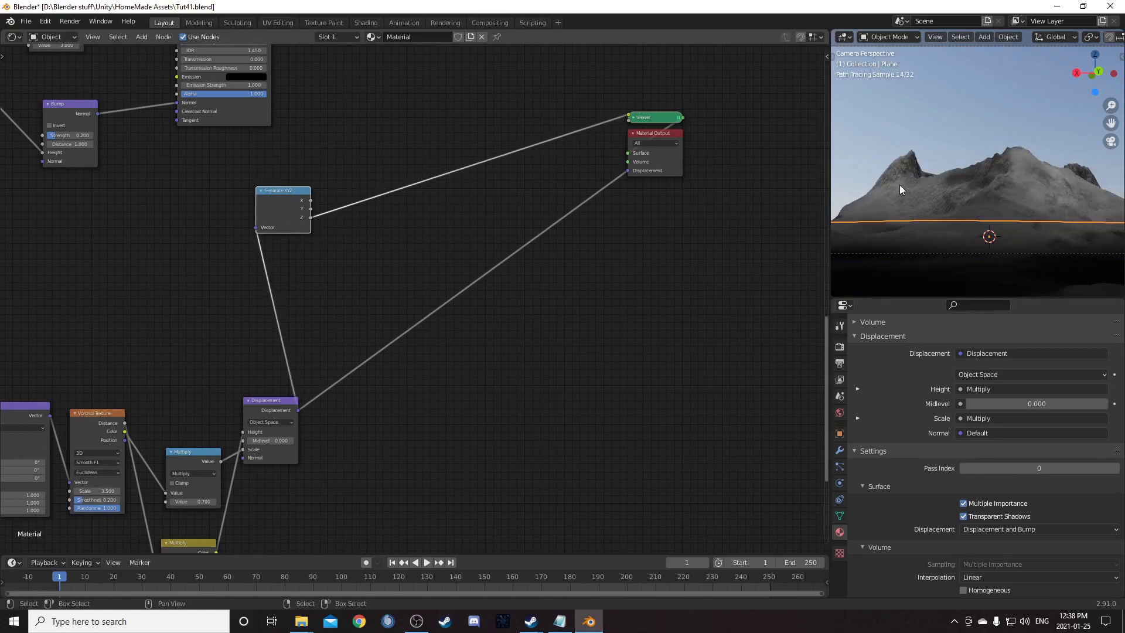
{"action": "middle_click_drag", "start_coordinate": [1081, 237], "coordinate": [959, 166]}
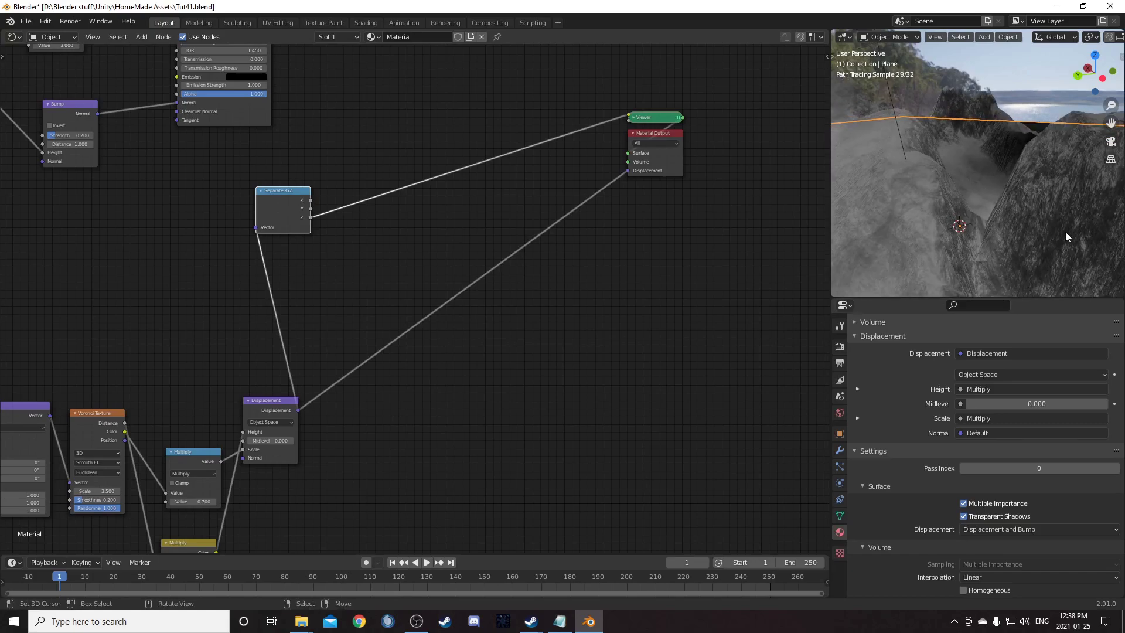
{"action": "middle_click_drag", "start_coordinate": [1065, 231], "coordinate": [1063, 232]}
{"action": "scroll", "coordinate": [409, 307], "scroll_direction": "down", "scroll_amount": 3}
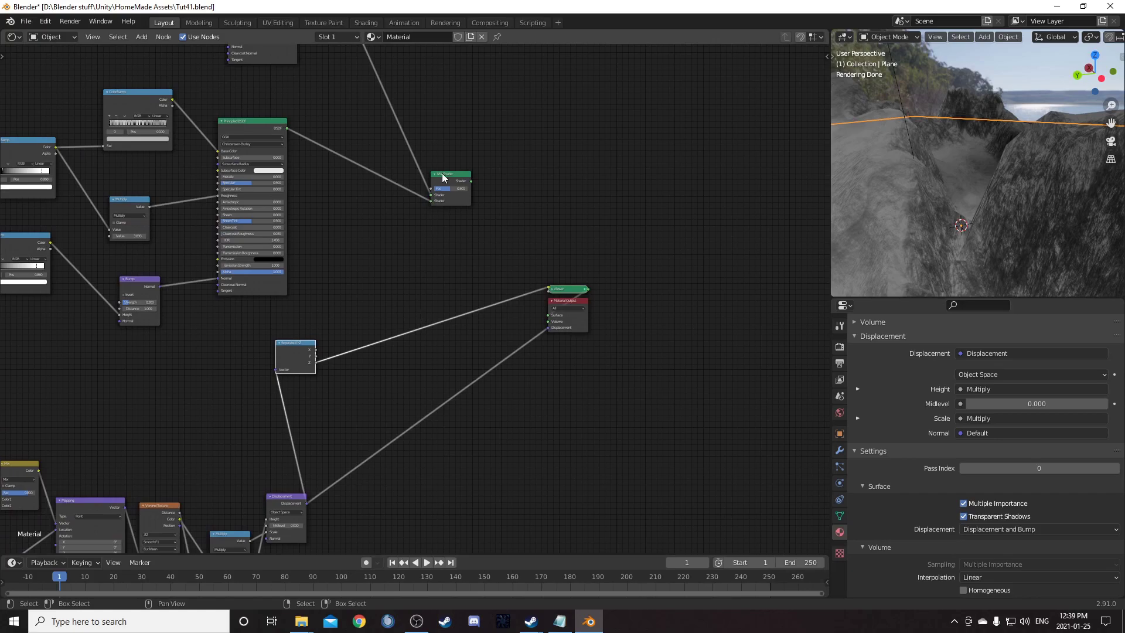
Step: Shift the Mix Shader aside and insert a ColorRamp between Separate XYZ's Z output and the Viewer
{"action": "left_click_drag", "start_coordinate": [444, 178], "coordinate": [464, 175]}
{"action": "scroll", "coordinate": [413, 298], "scroll_direction": "up", "scroll_amount": 2}
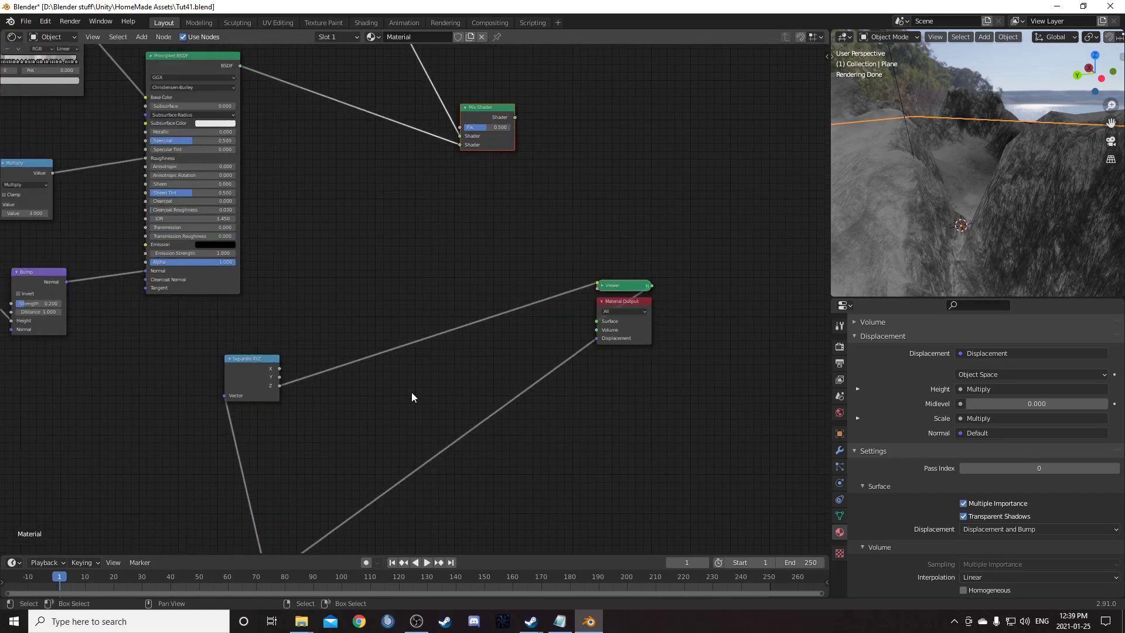
{"action": "key", "text": "shift+a"}
{"action": "left_click", "coordinate": [412, 392]}
{"action": "type", "text": "colorr"}
{"action": "key", "text": "Return"}
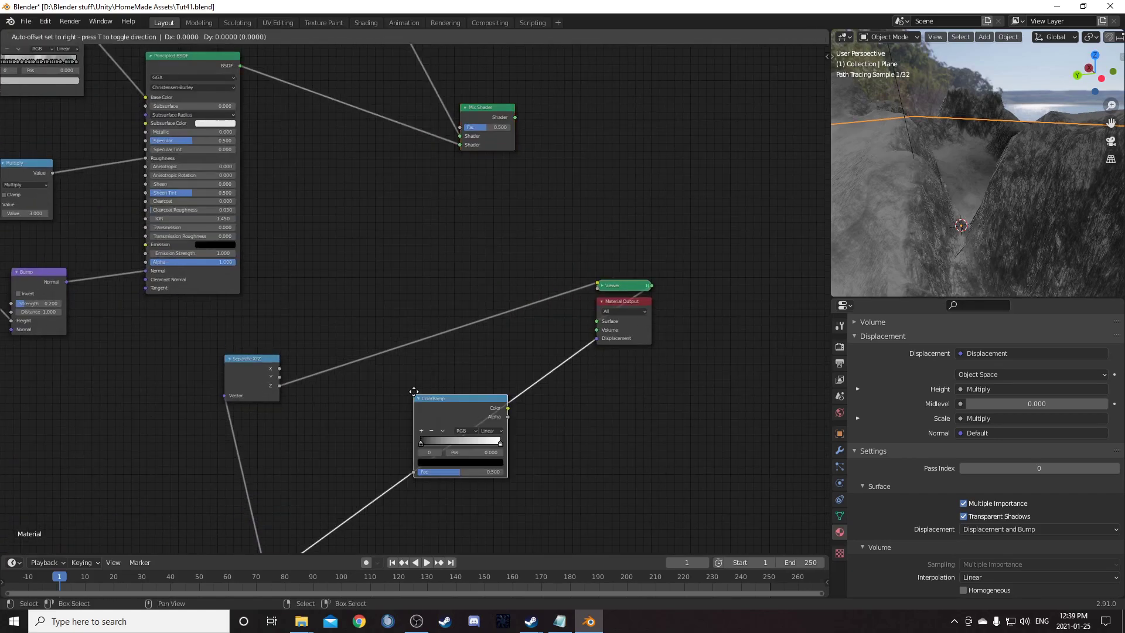
{"action": "left_click", "coordinate": [324, 285]}
{"action": "left_click_drag", "start_coordinate": [359, 294], "coordinate": [349, 242]}
{"action": "middle_click_drag", "start_coordinate": [425, 248], "coordinate": [439, 339]}
{"action": "middle_click_drag", "start_coordinate": [527, 259], "coordinate": [562, 241]}
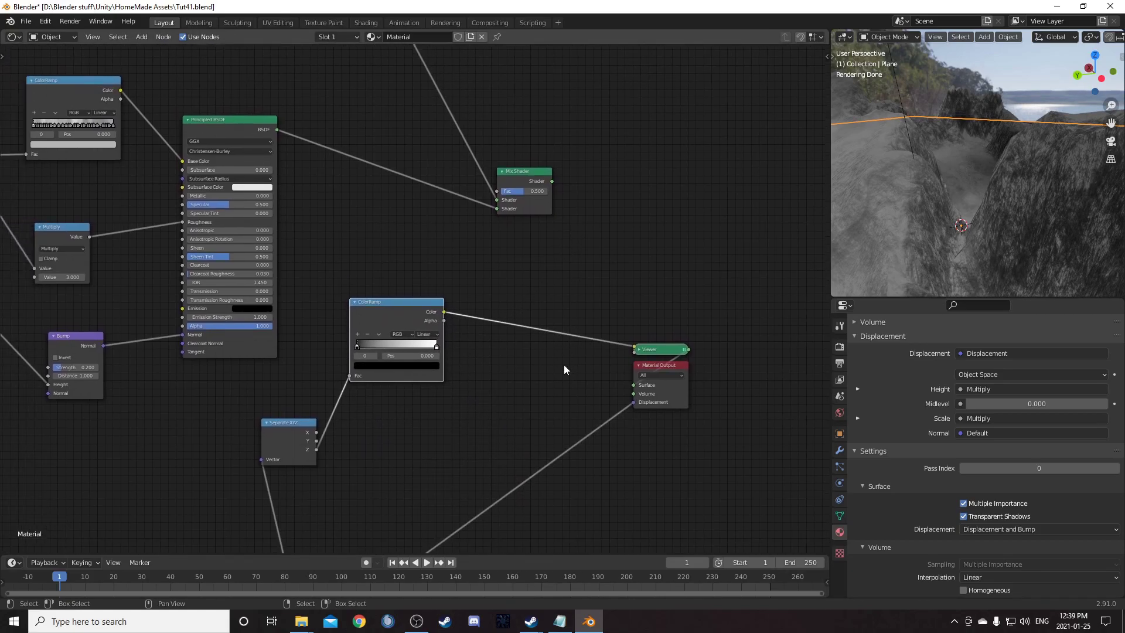
Step: Connect the new ColorRamp's Color to the Mix Shader's Fac and preview the mixed shader in the camera view
{"action": "left_click_drag", "start_coordinate": [444, 312], "coordinate": [497, 191]}
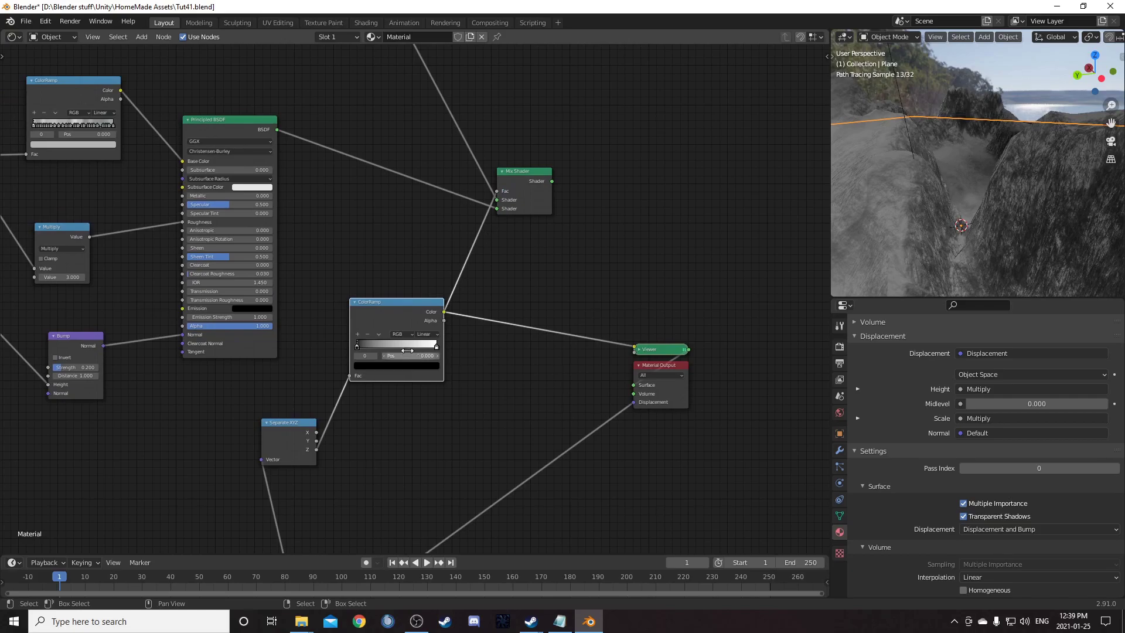
{"action": "middle_click_drag", "start_coordinate": [444, 282], "coordinate": [451, 228]}
{"action": "left_click", "coordinate": [531, 135], "text": "ctrl+shift"}
{"action": "middle_click_drag", "start_coordinate": [489, 352], "coordinate": [524, 285]}
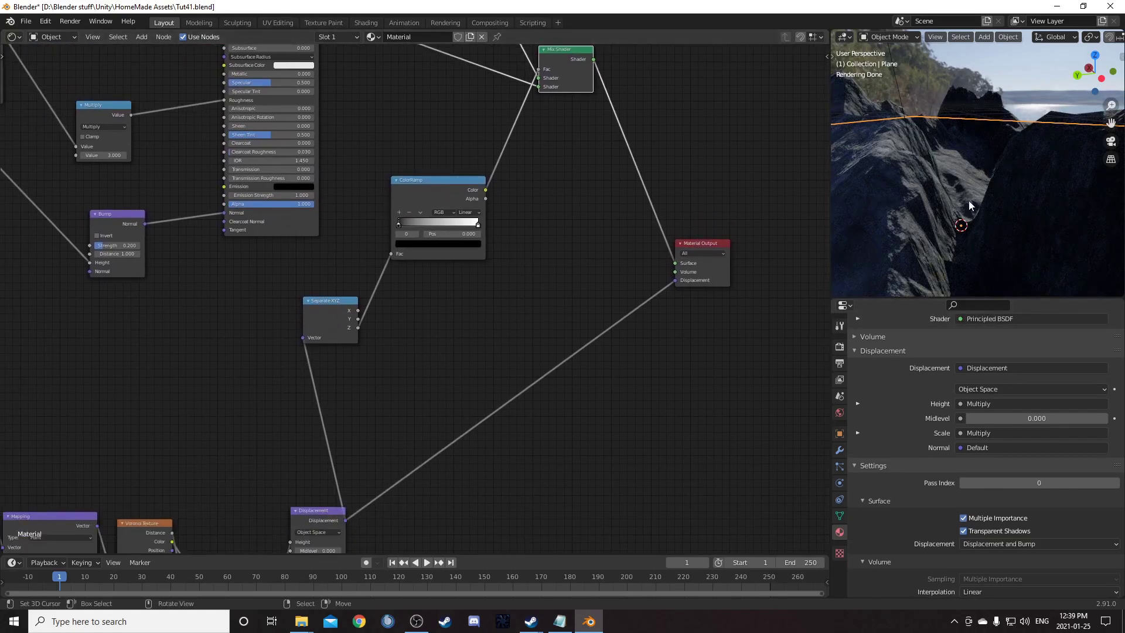
{"action": "key", "text": "KP_0"}
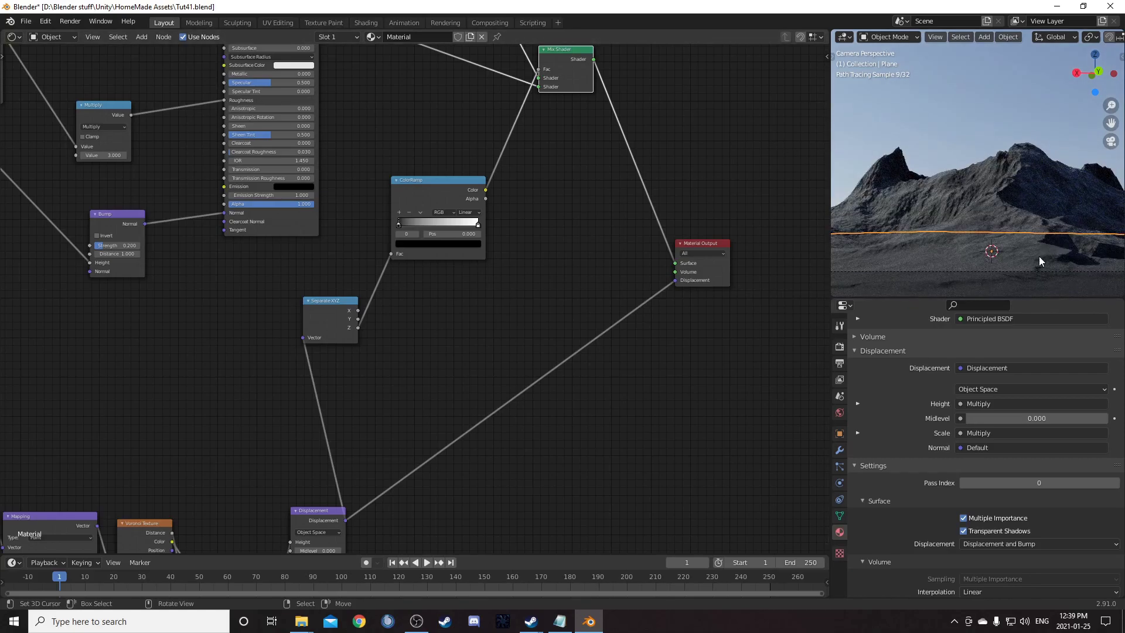
{"action": "scroll", "coordinate": [996, 244], "scroll_direction": "up", "scroll_amount": 4}
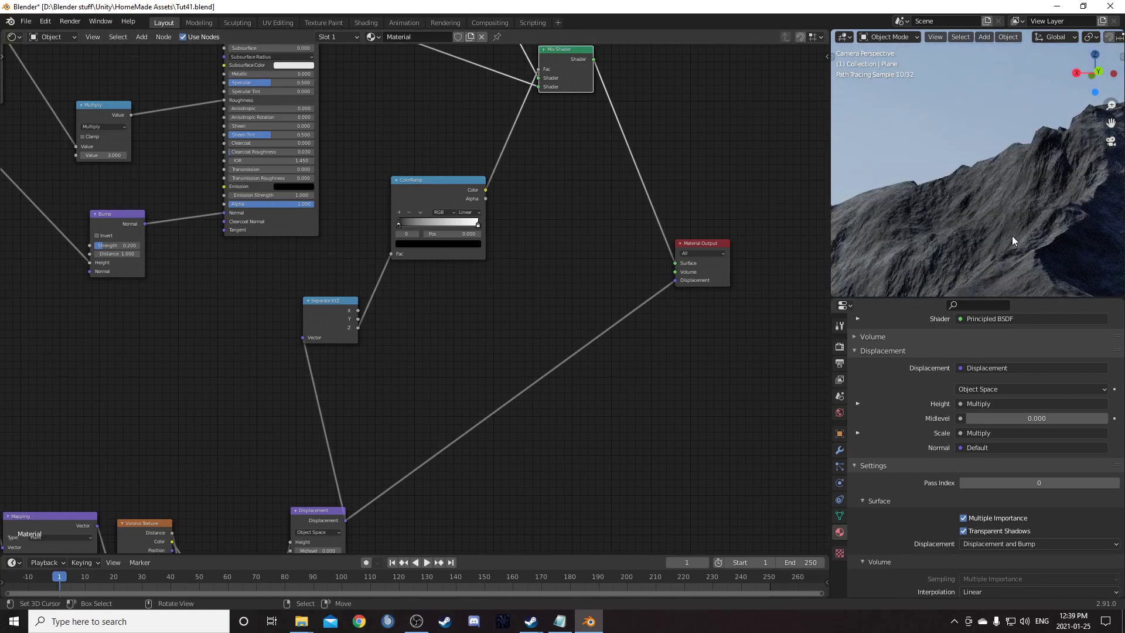
Step: Set the white stop of the Mix Shader's ColorRamp to position 0.3
{"action": "middle_click_drag", "start_coordinate": [426, 282], "coordinate": [434, 261]}
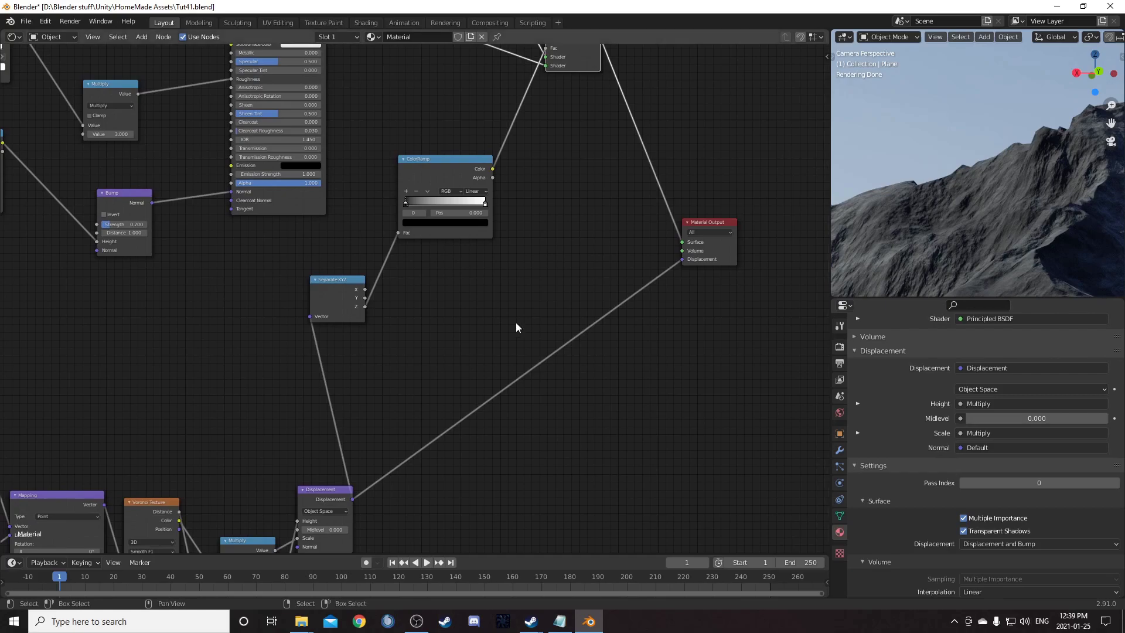
{"action": "mouse_move", "coordinate": [504, 322]}
{"action": "middle_mouse_down"}
{"action": "mouse_move", "coordinate": [515, 294]}
{"action": "mouse_move", "coordinate": [475, 322]}
{"action": "mouse_move", "coordinate": [516, 337]}
{"action": "middle_mouse_up"}
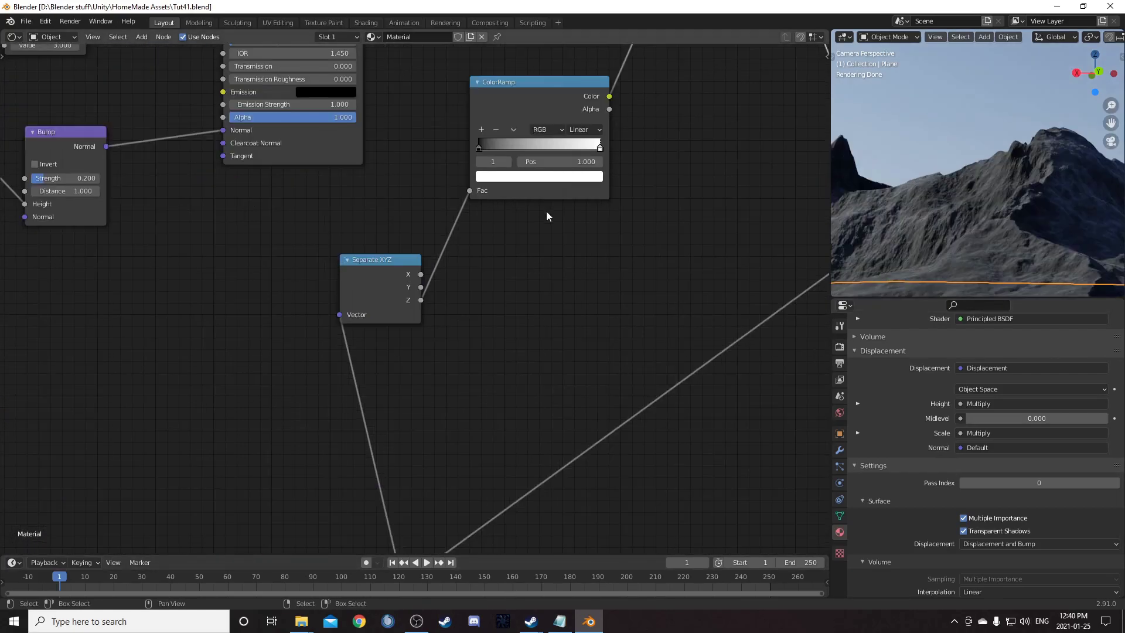
{"action": "scroll", "coordinate": [542, 249], "scroll_direction": "up", "scroll_amount": 4}
{"action": "middle_click_drag", "start_coordinate": [537, 280], "coordinate": [491, 382]}
{"action": "scroll", "coordinate": [375, 477], "scroll_direction": "up", "scroll_amount": 3}
{"action": "left_click_drag", "start_coordinate": [551, 252], "coordinate": [414, 253]}
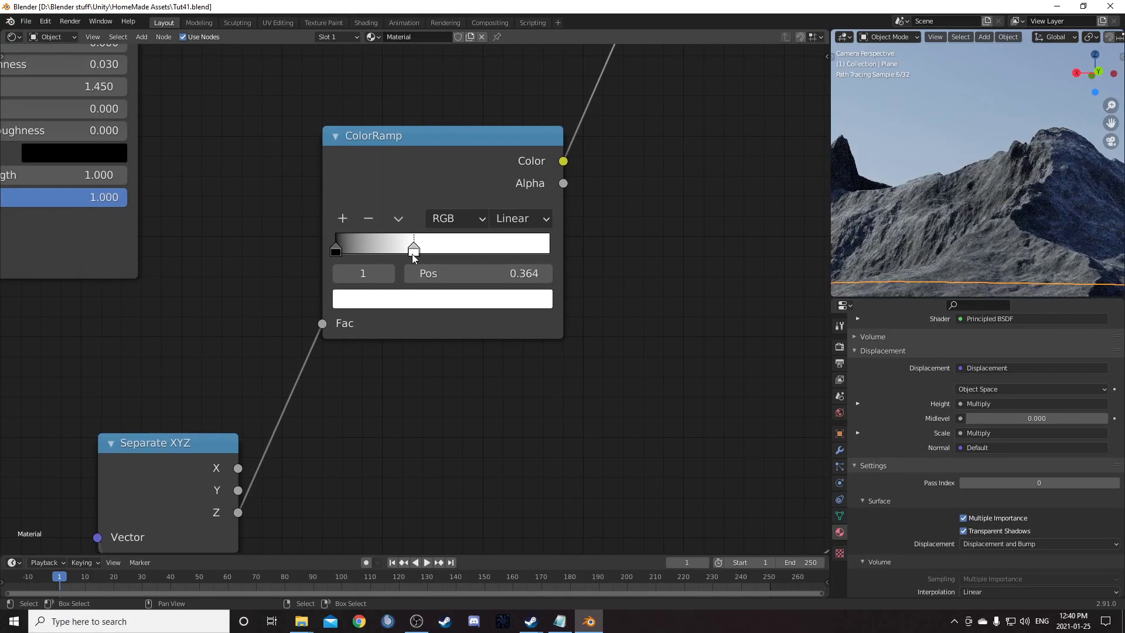
{"action": "left_click", "coordinate": [481, 276]}
{"action": "type", "text": "0.3"}
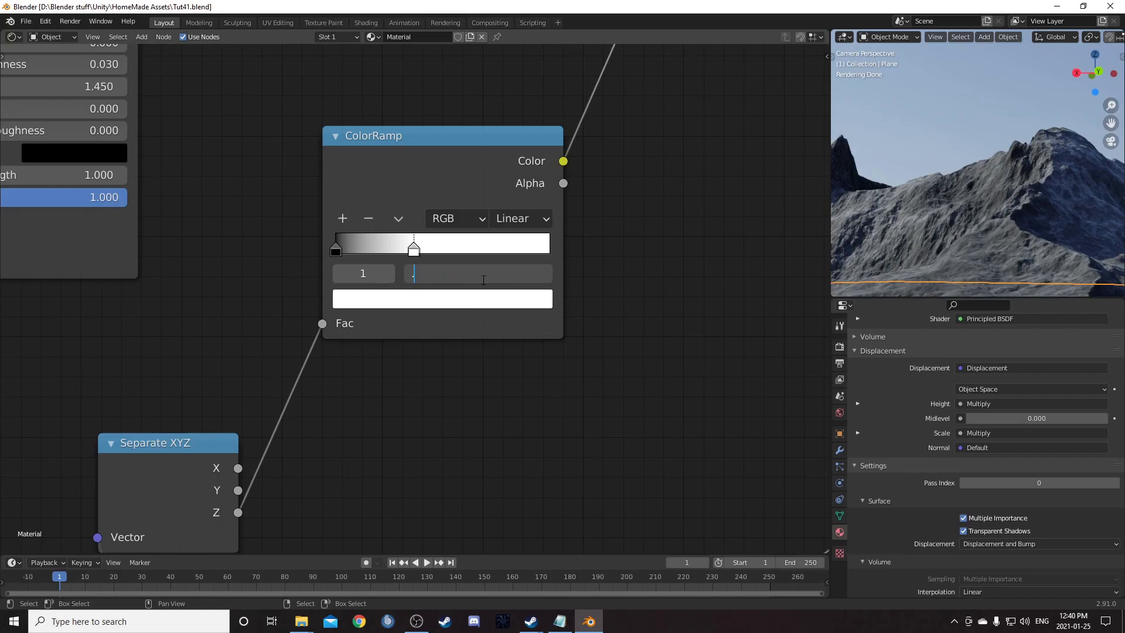
{"action": "key", "text": "Return"}
{"action": "scroll", "coordinate": [990, 190], "scroll_direction": "down", "scroll_amount": 3}
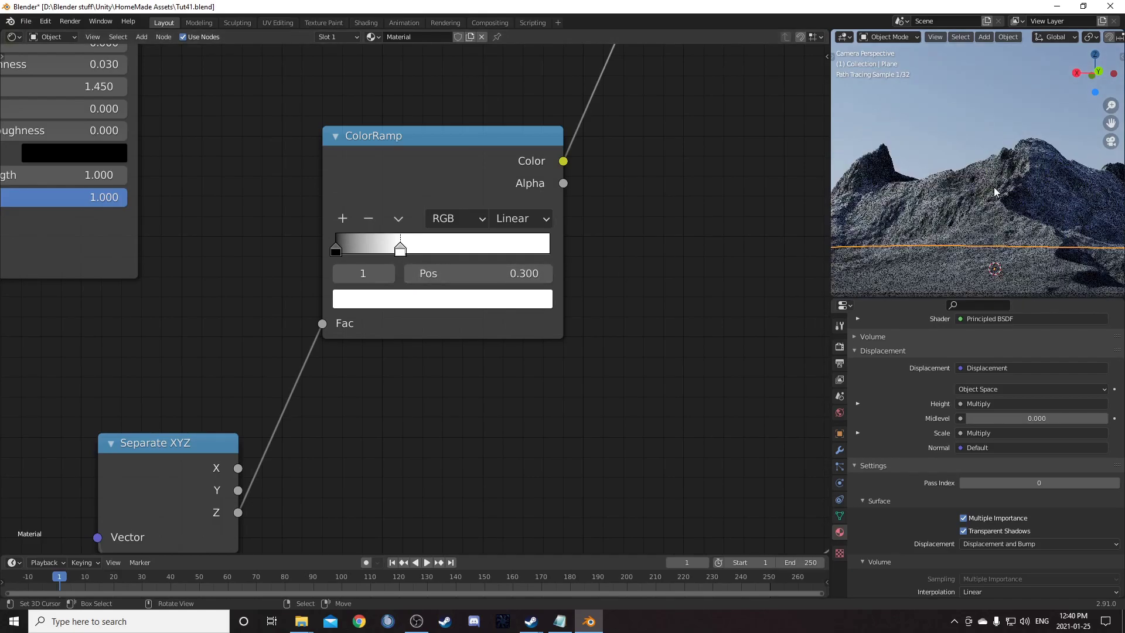
{"action": "scroll", "coordinate": [973, 202], "scroll_direction": "down", "scroll_amount": 1}
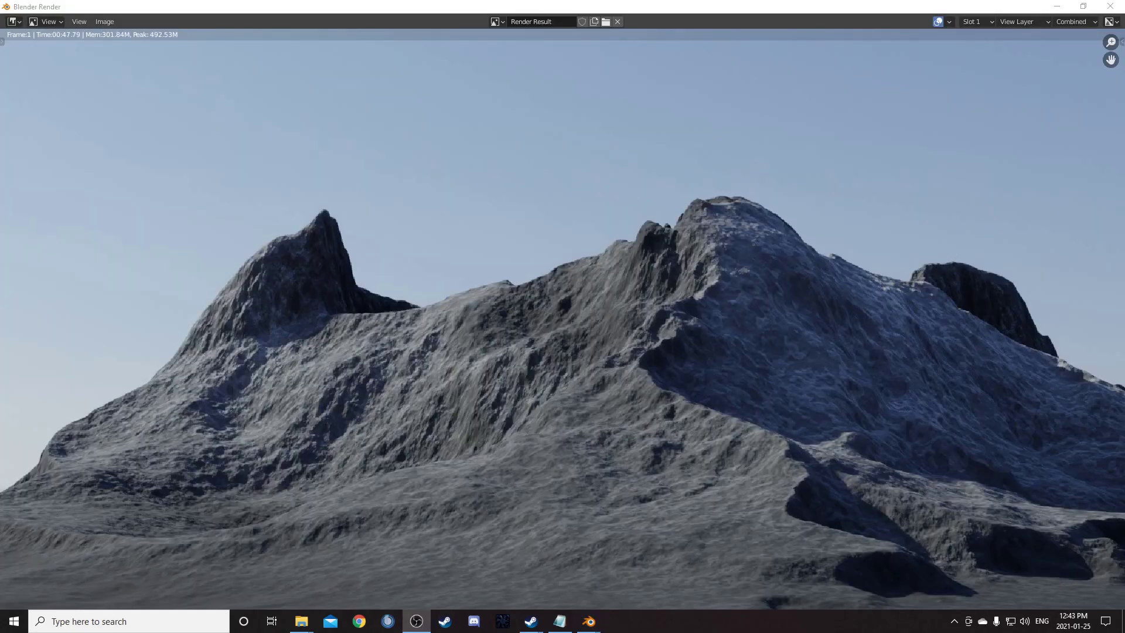
Step: Try scaling the whole mountain plane by a factor of 2 in Object Mode
{"action": "middle_click_drag", "start_coordinate": [996, 176], "coordinate": [1030, 238]}
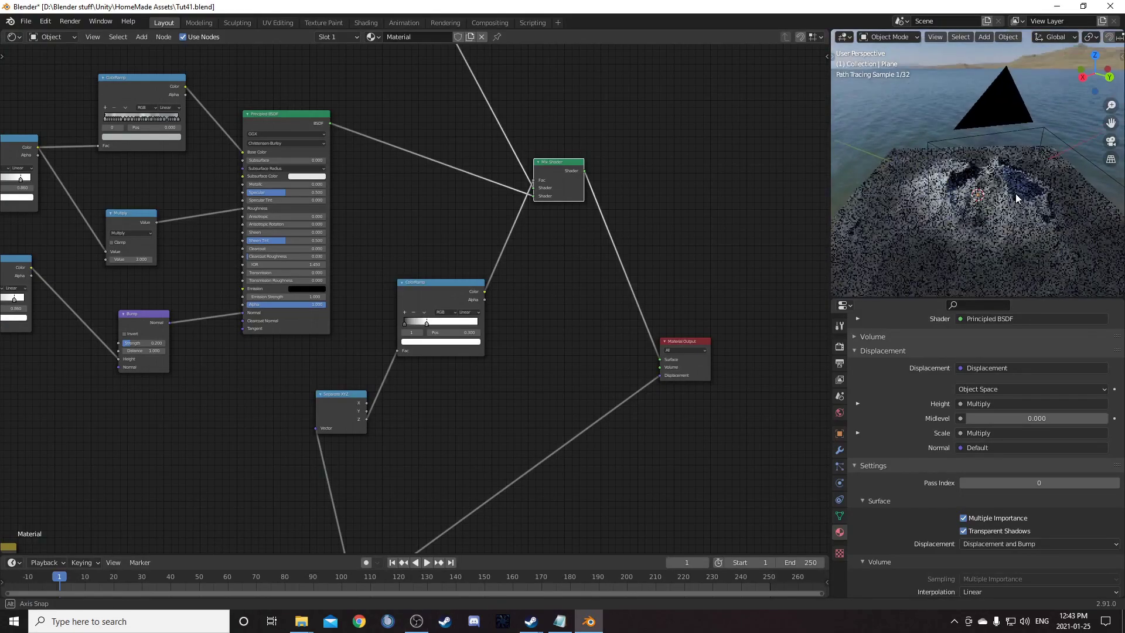
{"action": "scroll", "coordinate": [1014, 195], "scroll_direction": "down", "scroll_amount": 3}
{"action": "left_click", "coordinate": [994, 219]}
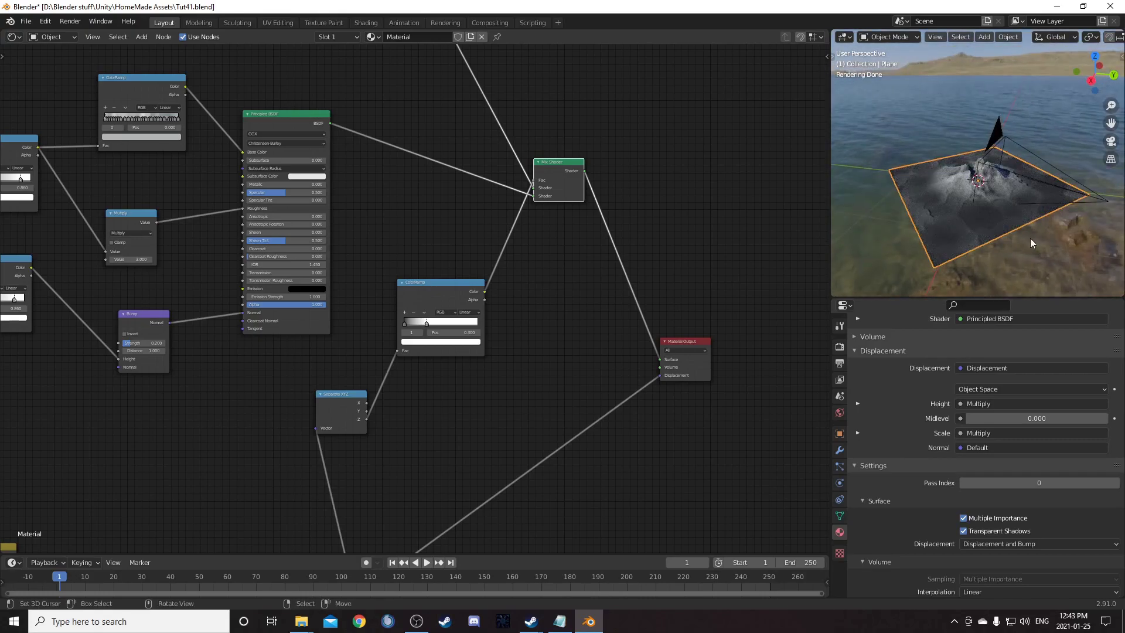
{"action": "type", "text": "s2"}
{"action": "key", "text": "Return"}
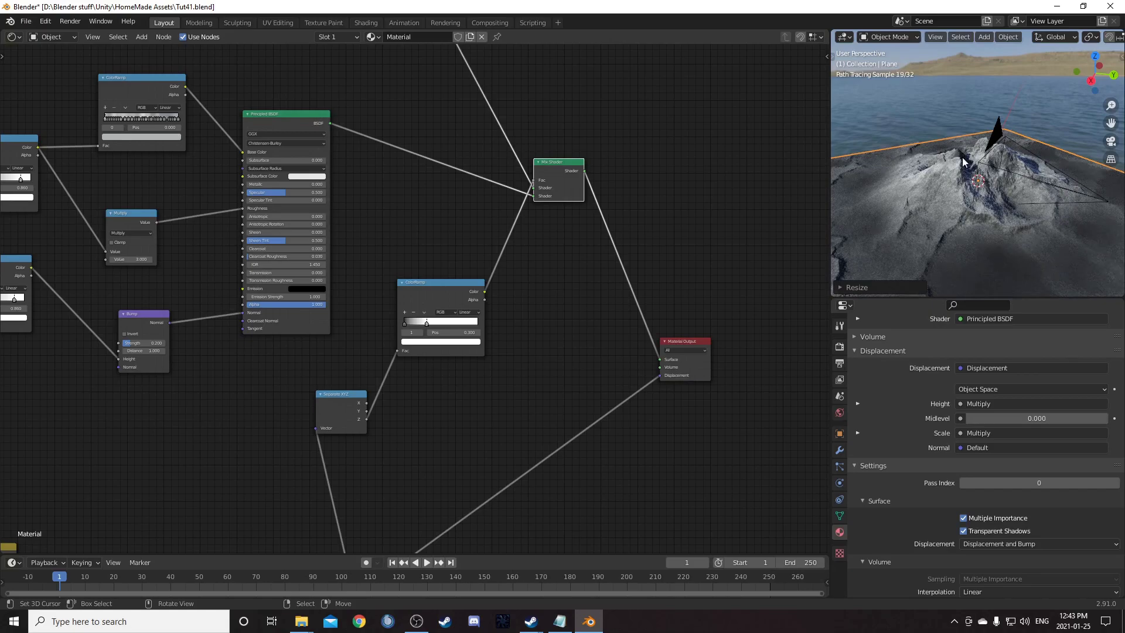
{"action": "middle_click_drag", "start_coordinate": [1007, 204], "coordinate": [1008, 234]}
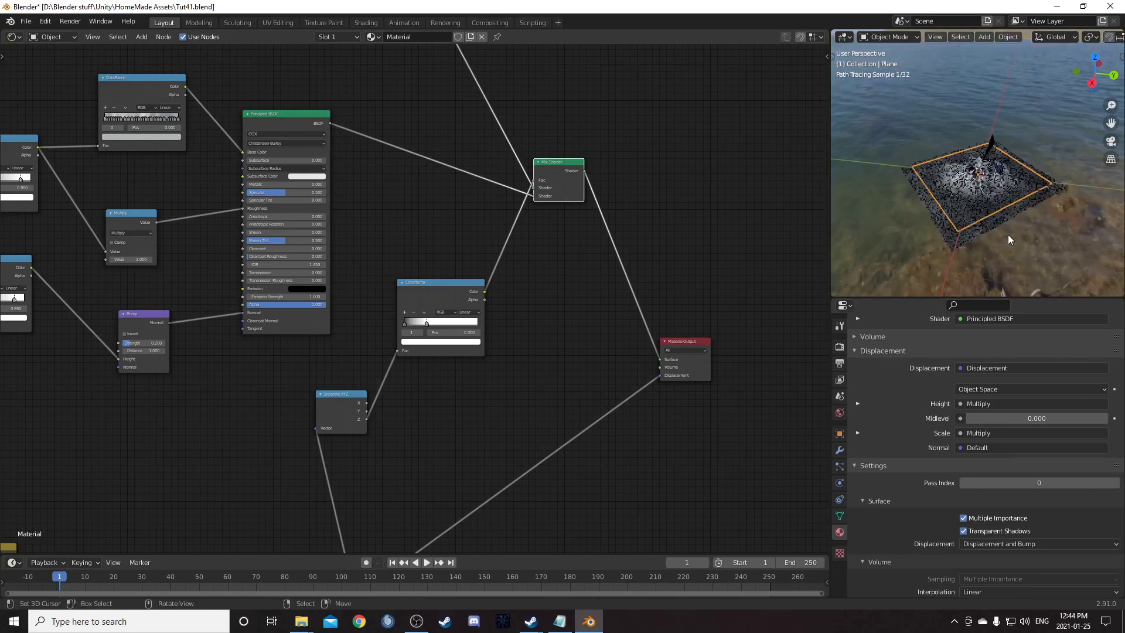
Step: Scale the plane's mesh by a factor of 2 in Edit Mode and return to Object Mode
{"action": "key", "text": "Tab"}
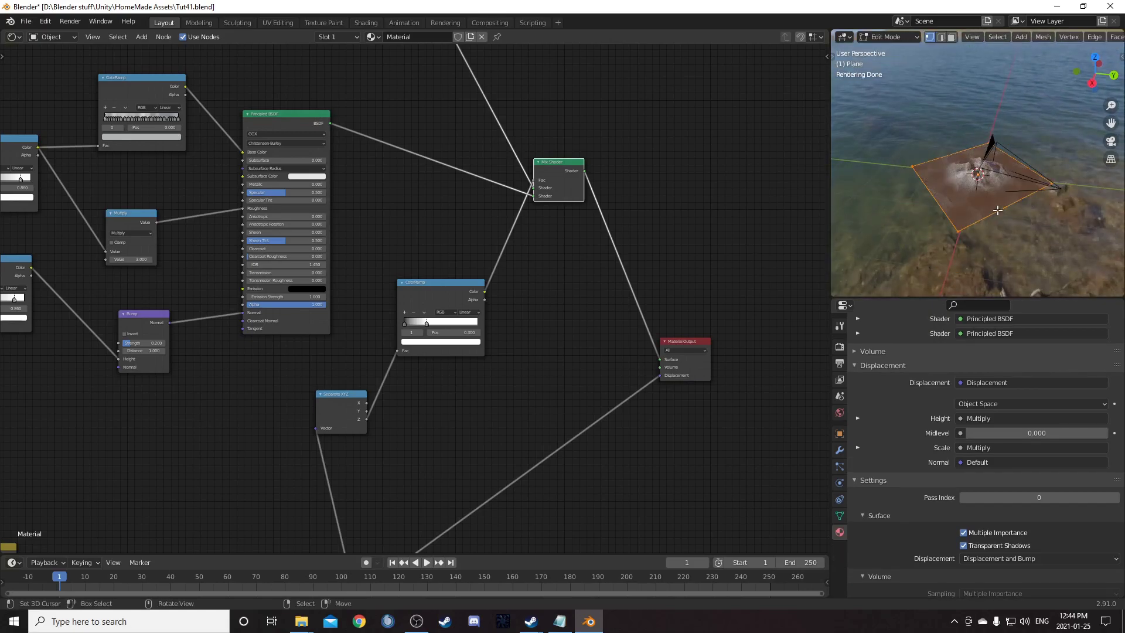
{"action": "type", "text": "s2"}
{"action": "key", "text": "Return"}
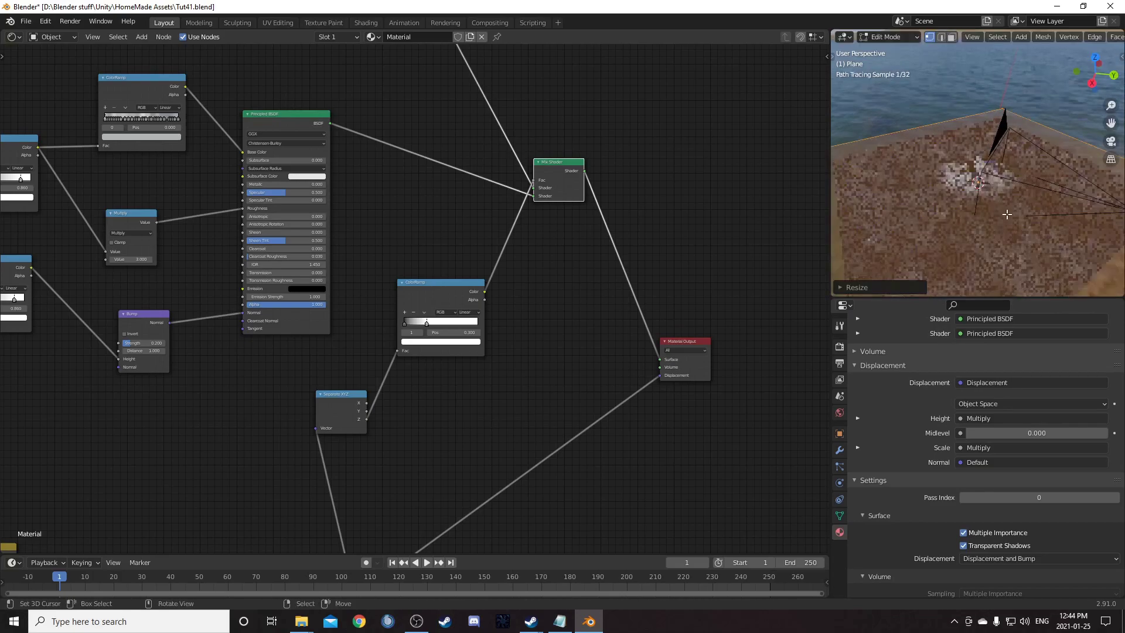
{"action": "mouse_move", "coordinate": [1007, 215]}
{"action": "middle_mouse_down"}
{"action": "mouse_move", "coordinate": [962, 222]}
{"action": "mouse_move", "coordinate": [973, 252]}
{"action": "mouse_move", "coordinate": [976, 205]}
{"action": "middle_mouse_up"}
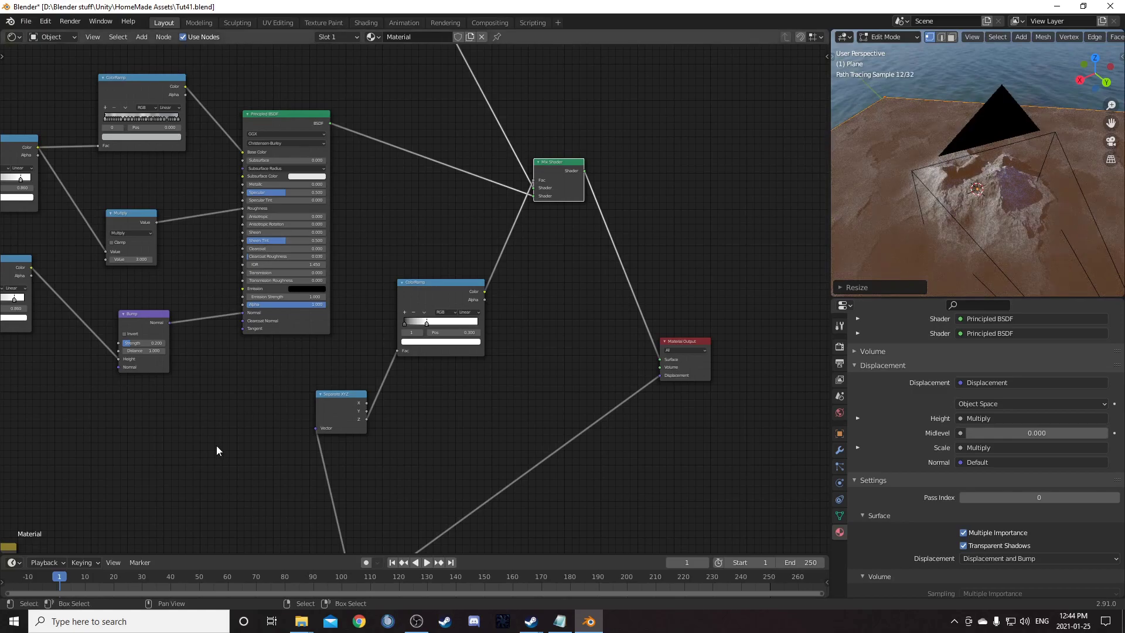
{"action": "scroll", "coordinate": [216, 446], "scroll_direction": "down", "scroll_amount": 5}
{"action": "middle_click_drag", "start_coordinate": [178, 458], "coordinate": [357, 176]}
{"action": "scroll", "coordinate": [307, 344], "scroll_direction": "up", "scroll_amount": 4}
{"action": "middle_click_drag", "start_coordinate": [304, 344], "coordinate": [681, 136]}
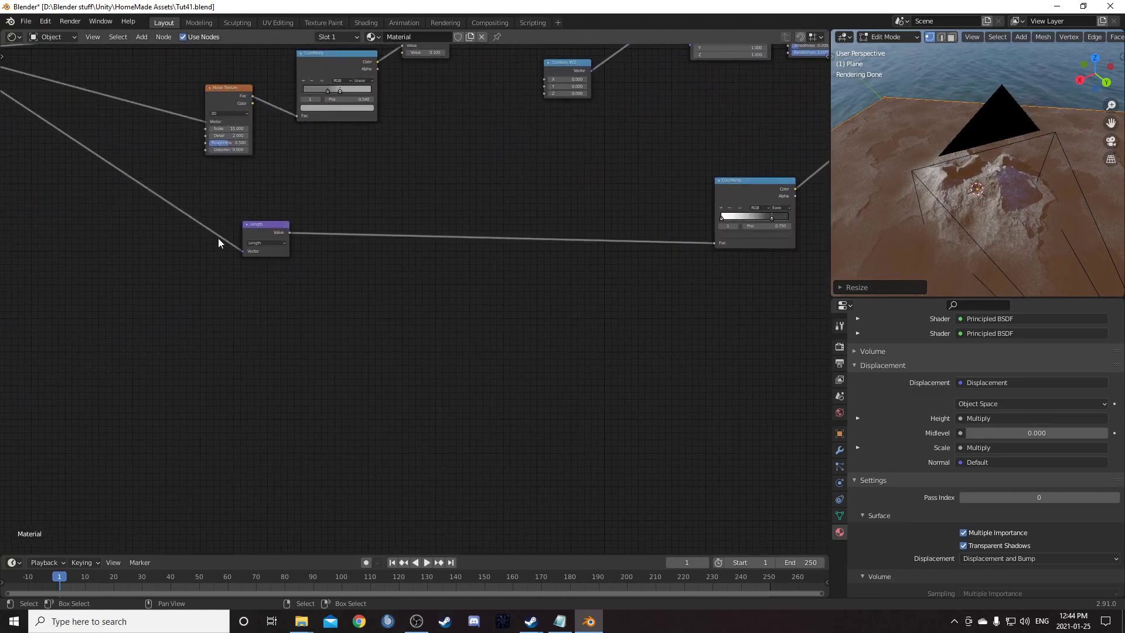
{"action": "scroll", "coordinate": [1004, 208], "scroll_direction": "down", "scroll_amount": 4}
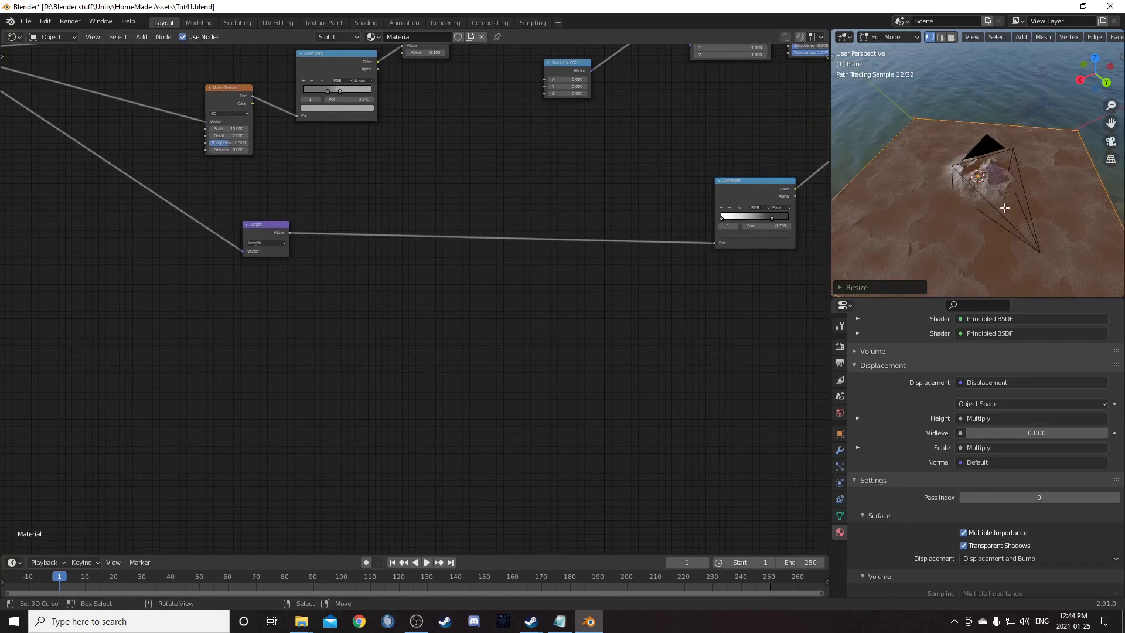
{"action": "key", "text": "Tab"}
Step: Lower the camera by about 0.055 m along the global Z axis while looking through the camera view
{"action": "middle_click_drag", "start_coordinate": [996, 211], "coordinate": [941, 197]}
{"action": "key", "text": "KP_0"}
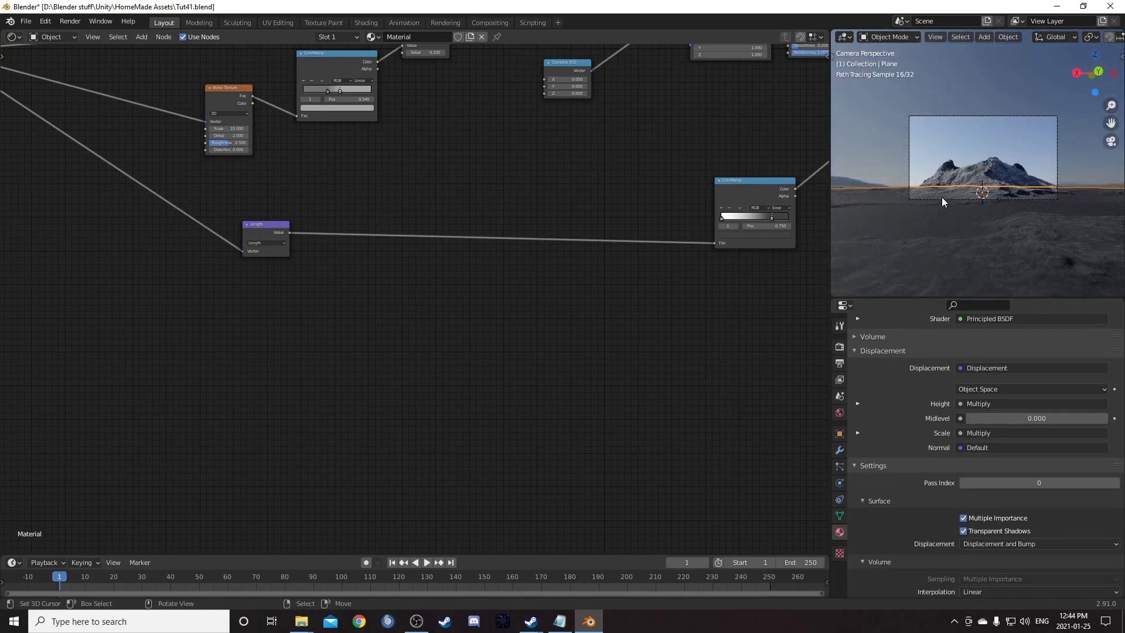
{"action": "scroll", "coordinate": [937, 202], "scroll_direction": "up", "scroll_amount": 2}
{"action": "left_click", "coordinate": [990, 215]}
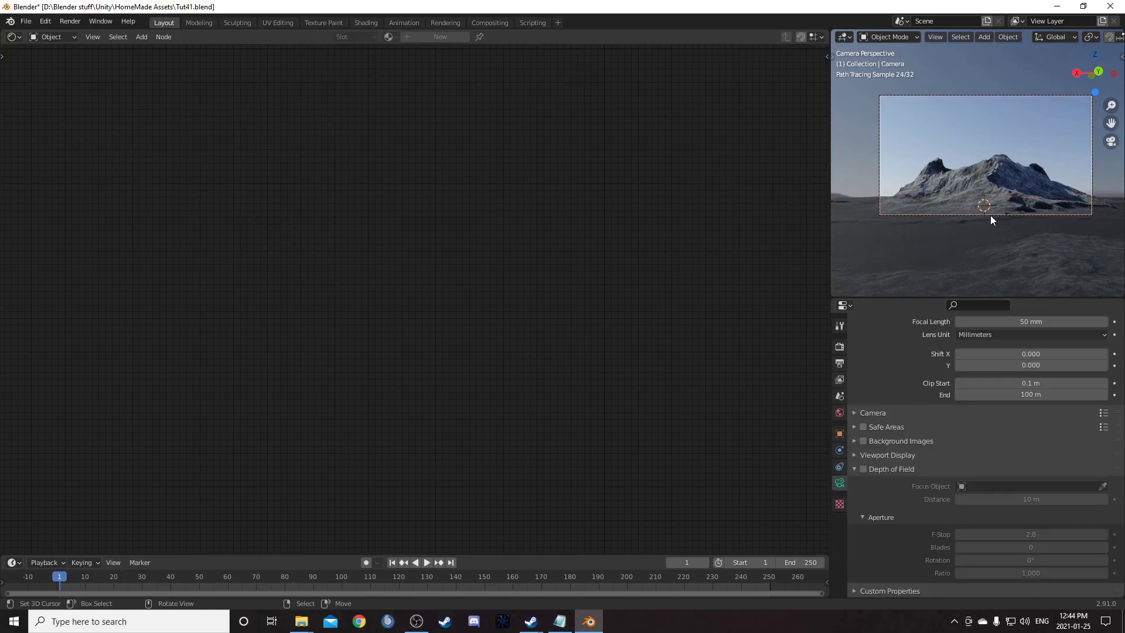
{"action": "key", "text": "g"}
{"action": "key", "text": "z"}
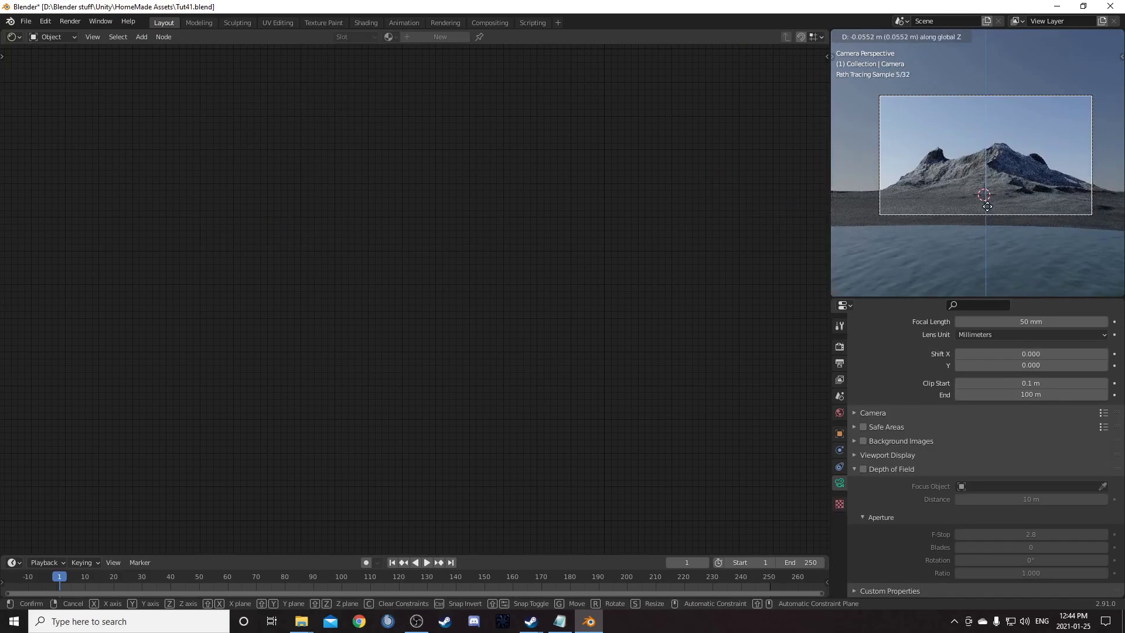
{"action": "left_click", "coordinate": [987, 207]}
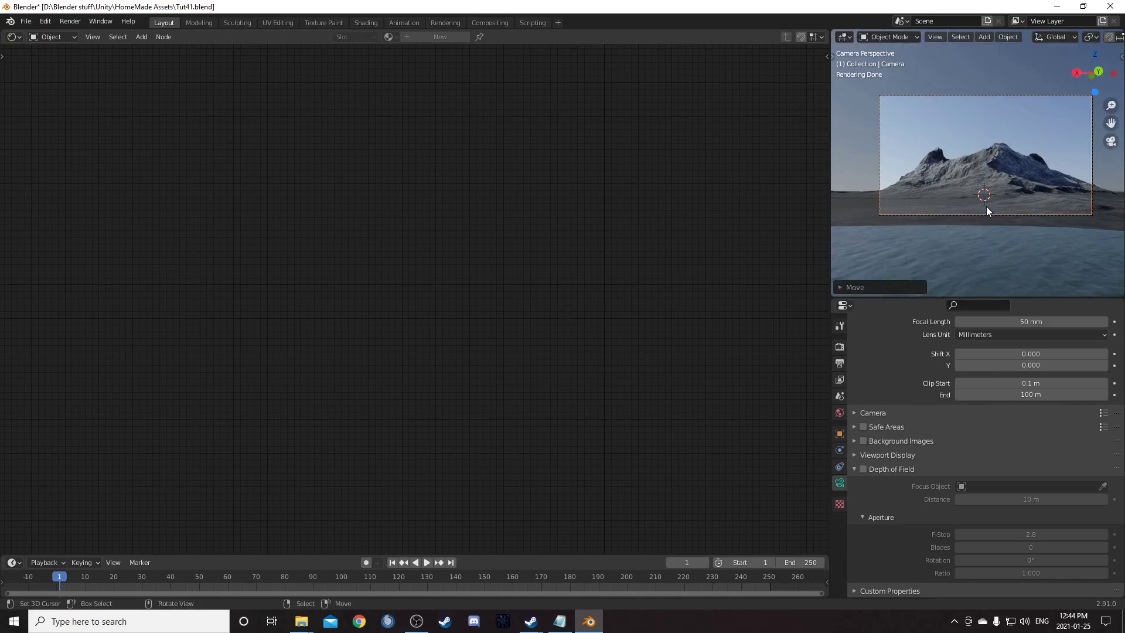
Step: Select the terrain plane and duplicate the rock shader's Noise Texture, Mix, ColorRamp, Multiply and Bump nodes beside the unused Principled BSDF
{"action": "left_click", "coordinate": [986, 206]}
{"action": "scroll", "coordinate": [605, 399], "scroll_direction": "up", "scroll_amount": 4}
{"action": "scroll", "coordinate": [595, 185], "scroll_direction": "down", "scroll_amount": 3}
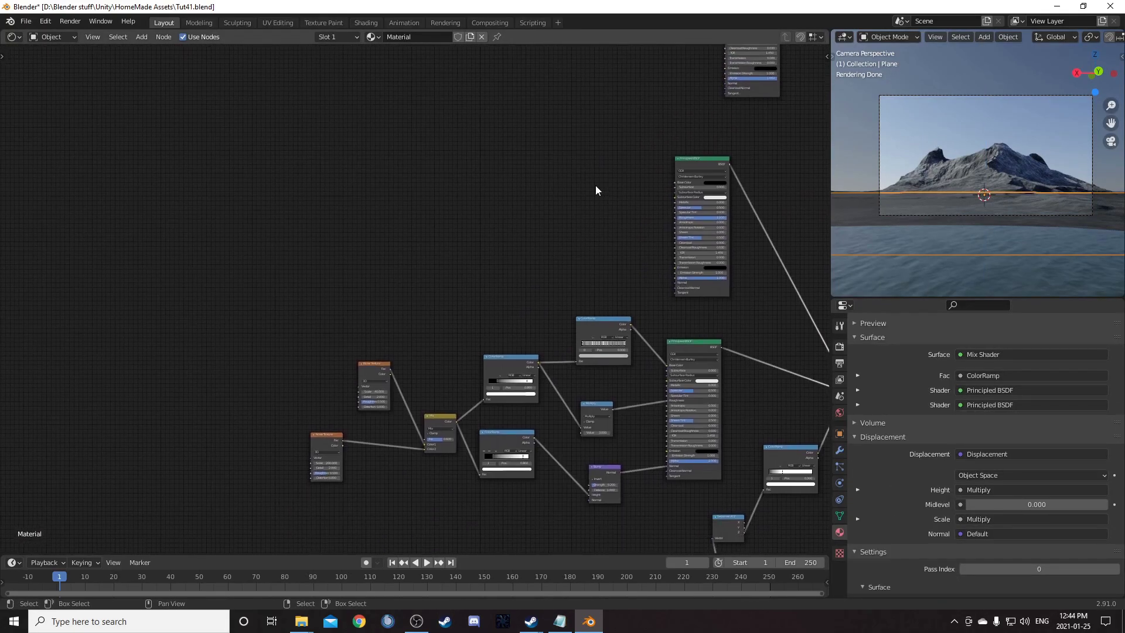
{"action": "scroll", "coordinate": [357, 335], "scroll_direction": "down", "scroll_amount": 2}
{"action": "left_click_drag", "start_coordinate": [329, 304], "coordinate": [575, 456]}
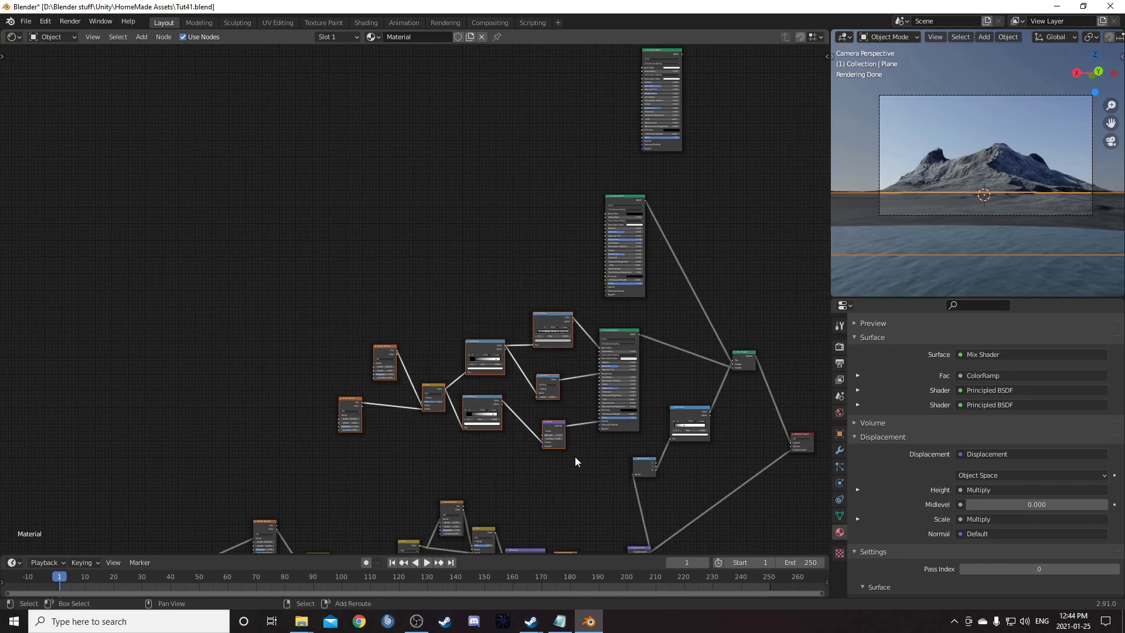
{"action": "key", "text": "shift+d"}
{"action": "left_click", "coordinate": [574, 185]}
{"action": "scroll", "coordinate": [589, 160], "scroll_direction": "up", "scroll_amount": 3}
{"action": "middle_click_drag", "start_coordinate": [589, 160], "coordinate": [440, 408]}
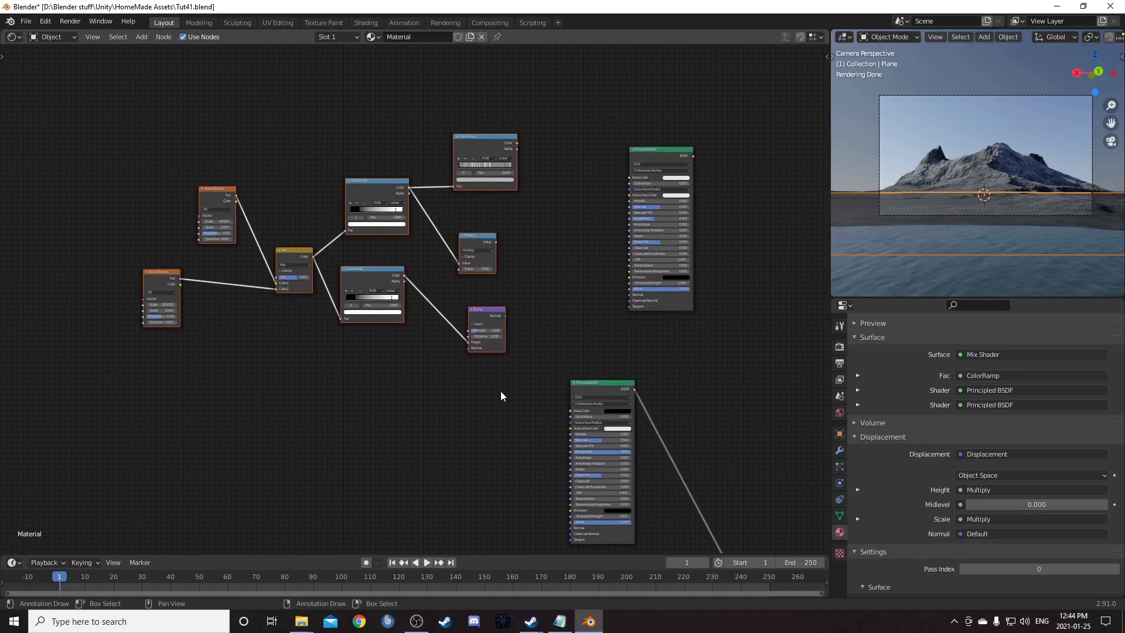
Step: Delete the multi-stop ColorRamp and the Multiply node from the duplicated node group
{"action": "scroll", "coordinate": [515, 334], "scroll_direction": "up", "scroll_amount": 5}
{"action": "middle_click_drag", "start_coordinate": [519, 315], "coordinate": [531, 352]}
{"action": "scroll", "coordinate": [523, 309], "scroll_direction": "up", "scroll_amount": 1}
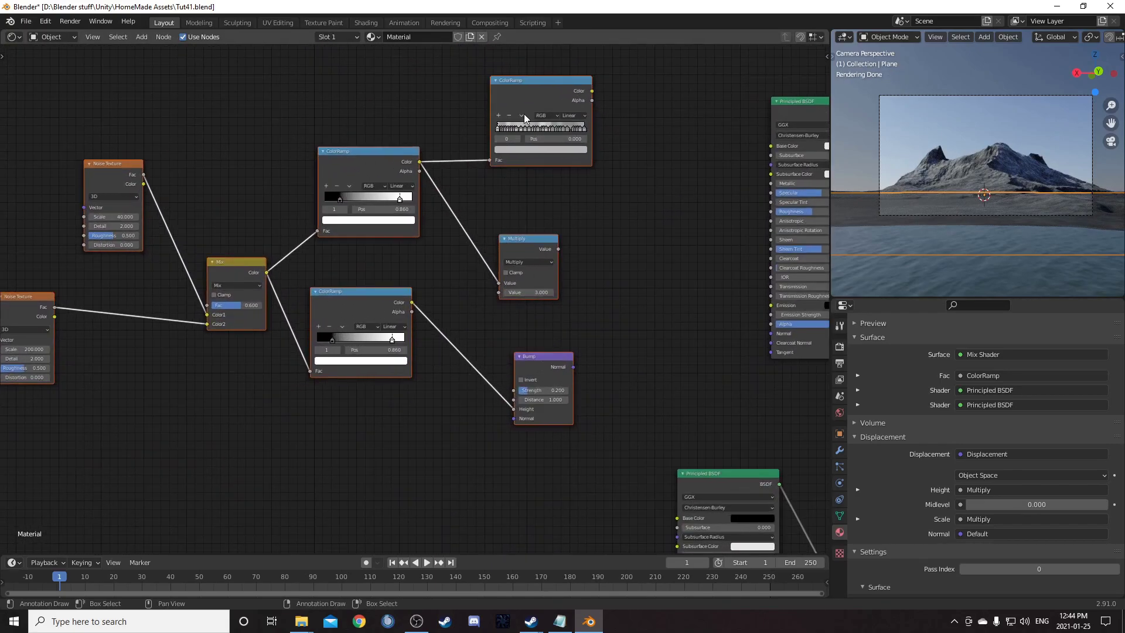
{"action": "left_click", "coordinate": [523, 116]}
{"action": "mouse_move", "coordinate": [528, 87]}
{"action": "left_mouse_down", "text": "alt"}
{"action": "mouse_move", "coordinate": [644, 88]}
{"action": "mouse_move", "coordinate": [524, 92]}
{"action": "left_mouse_up", "text": "alt"}
{"action": "key", "text": "ctrl+z"}
{"action": "left_click", "coordinate": [547, 94]}
{"action": "key", "text": "x"}
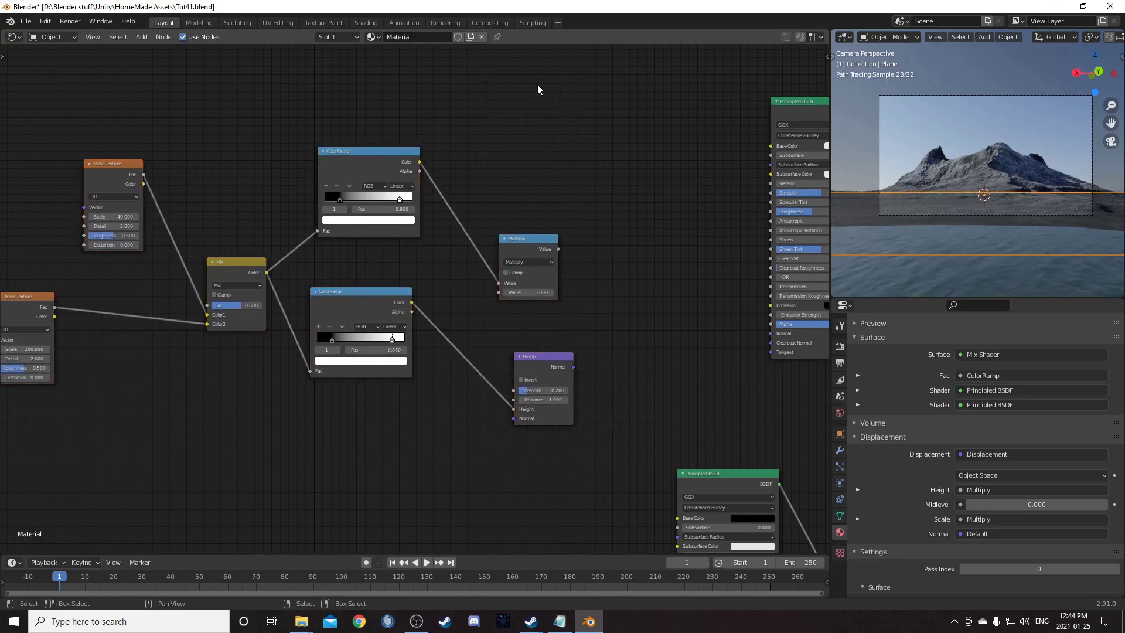
{"action": "left_click_drag", "start_coordinate": [539, 250], "coordinate": [548, 206]}
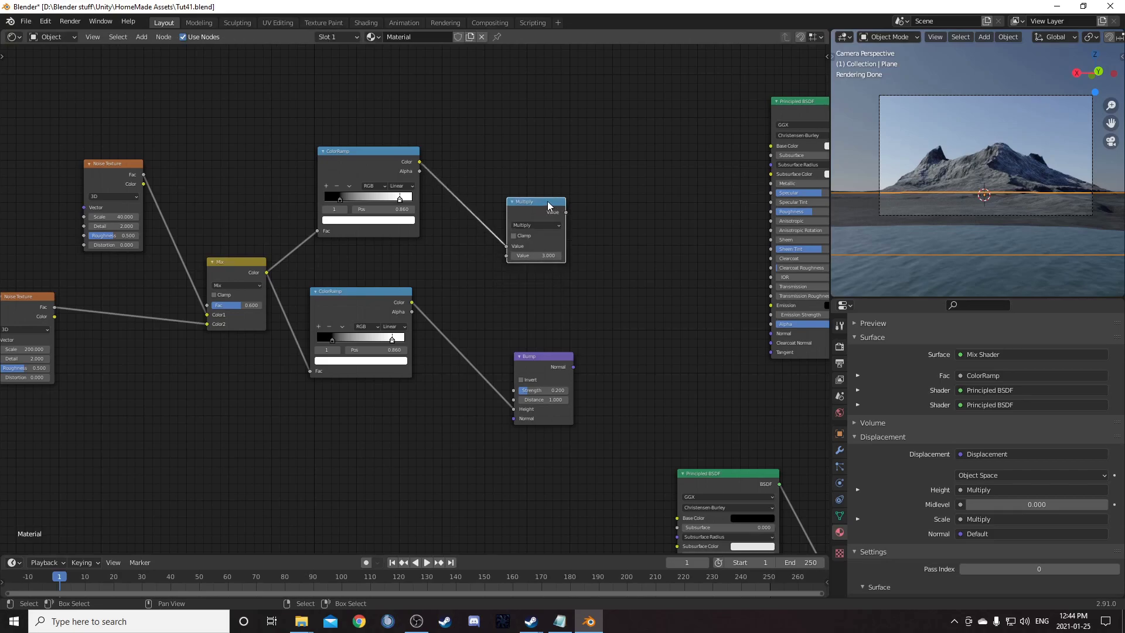
{"action": "key", "text": "x"}
Step: Rearrange the copied ColorRamps and connect the copied Bump's Normal to the unused Principled BSDF's Normal
{"action": "scroll", "coordinate": [548, 205], "scroll_direction": "down", "scroll_amount": 1}
{"action": "left_click_drag", "start_coordinate": [420, 202], "coordinate": [456, 163]}
{"action": "left_click_drag", "start_coordinate": [539, 352], "coordinate": [697, 326]}
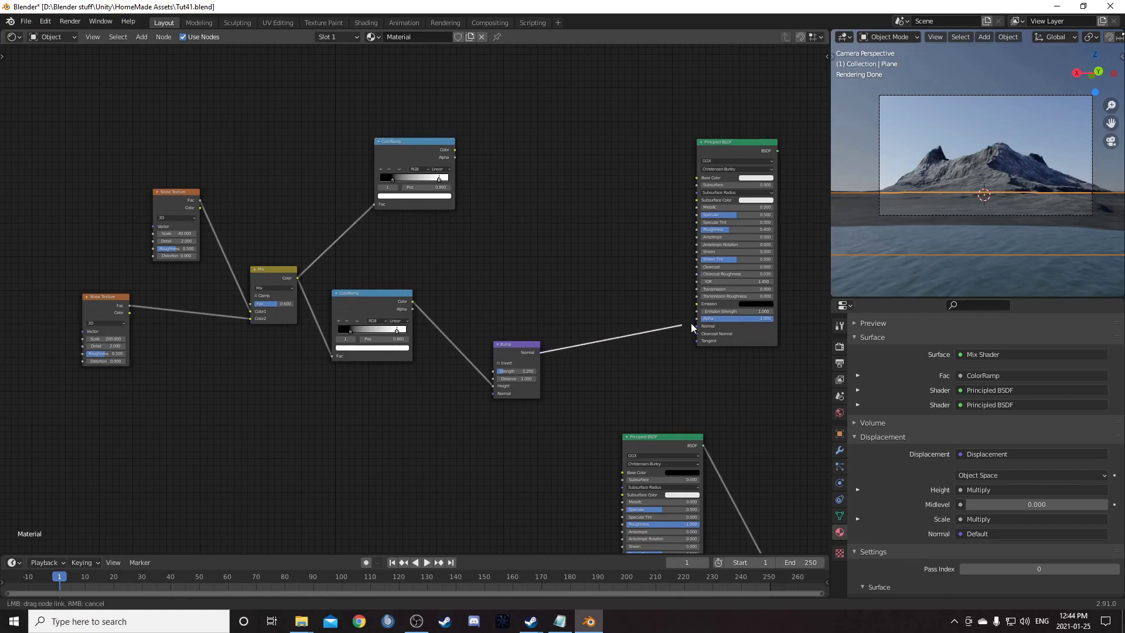
{"action": "middle_click_drag", "start_coordinate": [353, 313], "coordinate": [504, 261]}
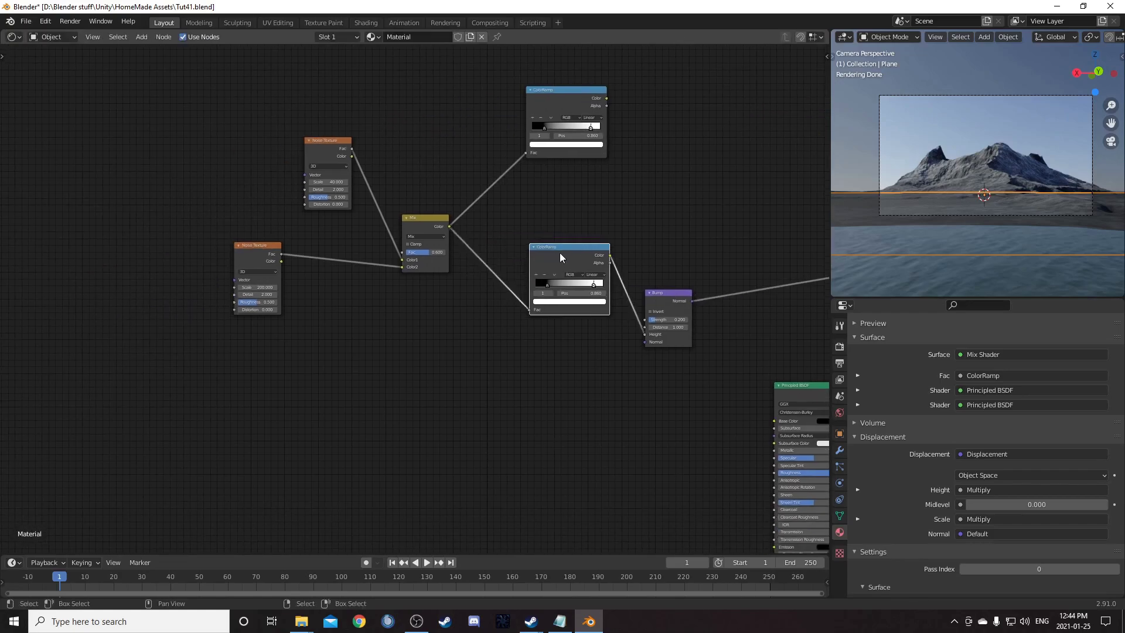
Step: Set the copied Noise Texture scales to 50 for the one feeding Color2 and 5 for the one feeding Color1
{"action": "scroll", "coordinate": [287, 346], "scroll_direction": "up", "scroll_amount": 2}
{"action": "middle_click_drag", "start_coordinate": [287, 345], "coordinate": [461, 387]}
{"action": "scroll", "coordinate": [461, 386], "scroll_direction": "up", "scroll_amount": 1}
{"action": "left_click", "coordinate": [360, 320]}
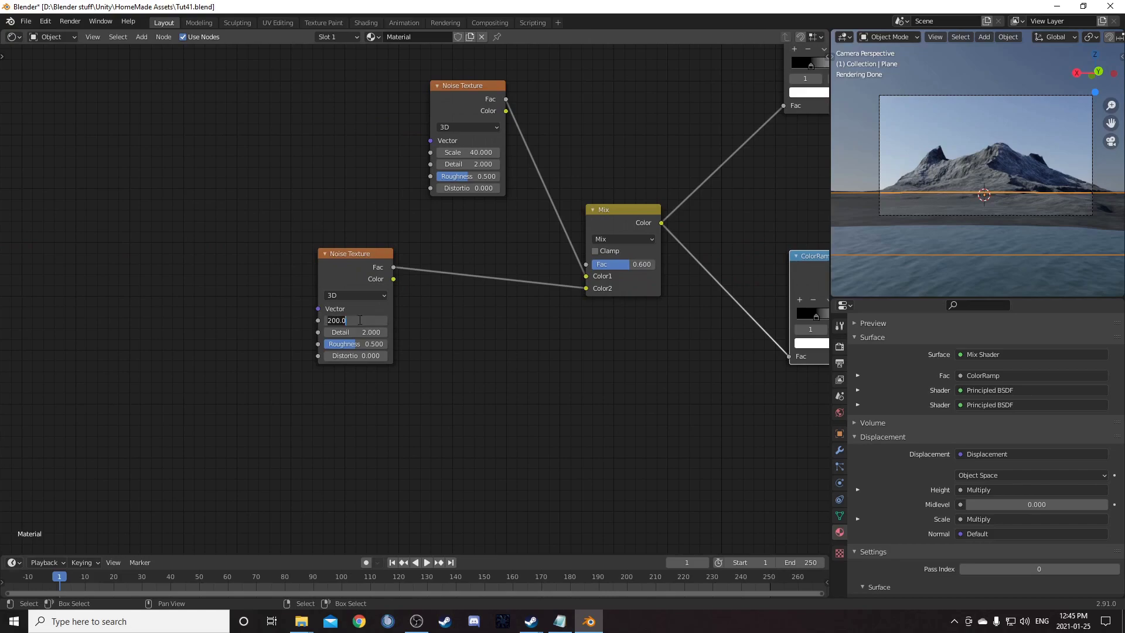
{"action": "type", "text": "50"}
{"action": "key", "text": "Return"}
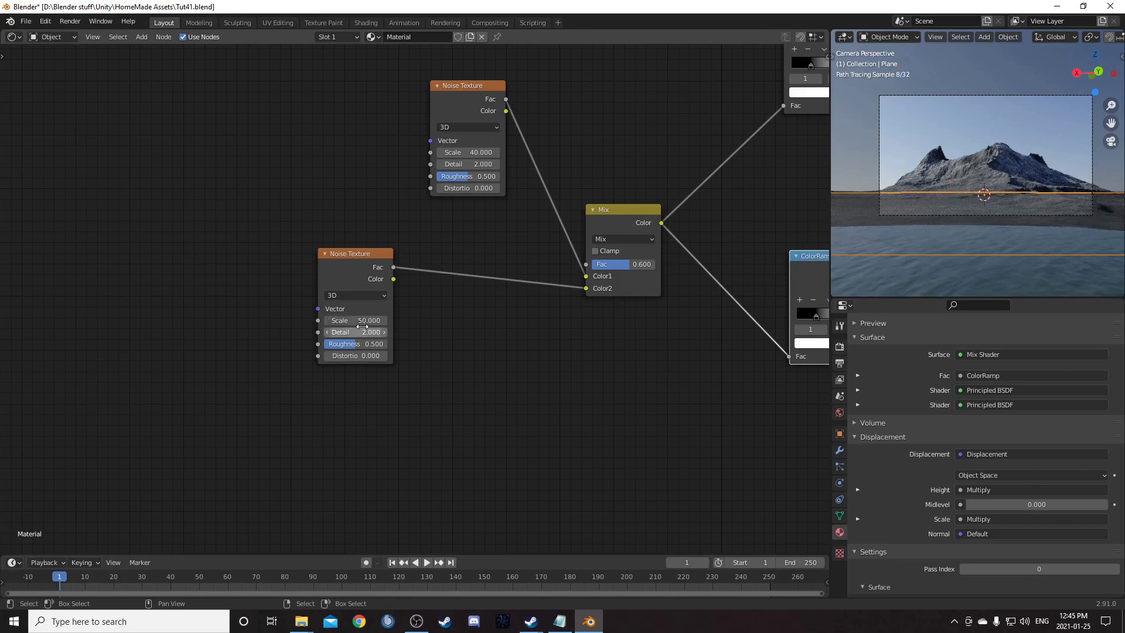
{"action": "left_click", "coordinate": [465, 151]}
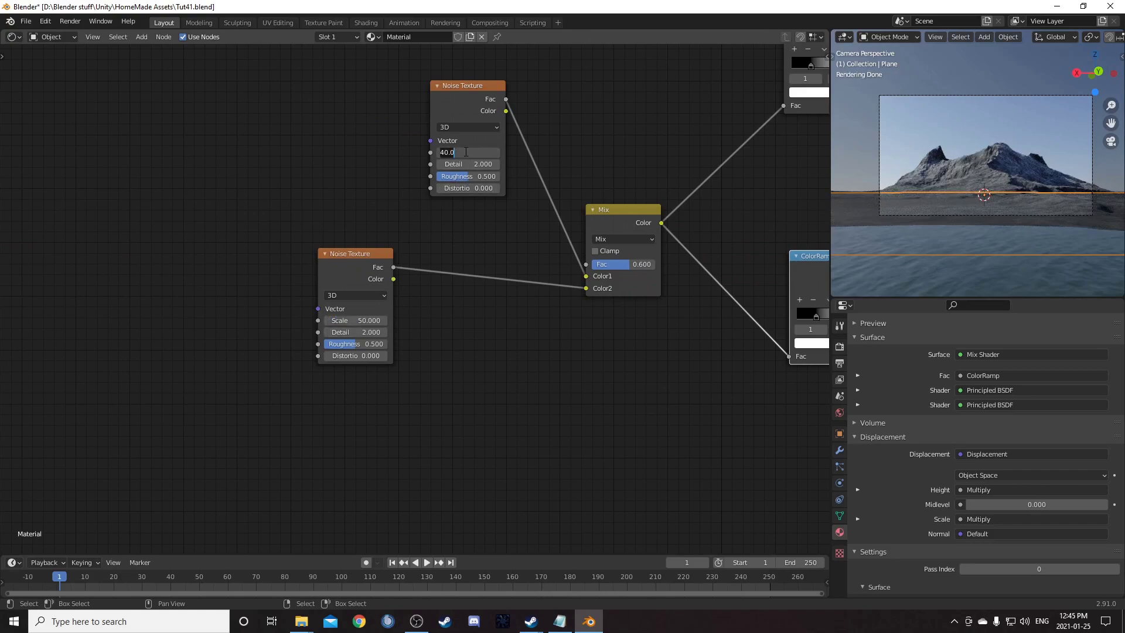
{"action": "type", "text": "5"}
{"action": "key", "text": "Return"}
Step: Connect the remaining unlinked ColorRamp's Color to the new layer's Principled BSDF Base Color
{"action": "scroll", "coordinate": [493, 254], "scroll_direction": "down", "scroll_amount": 6}
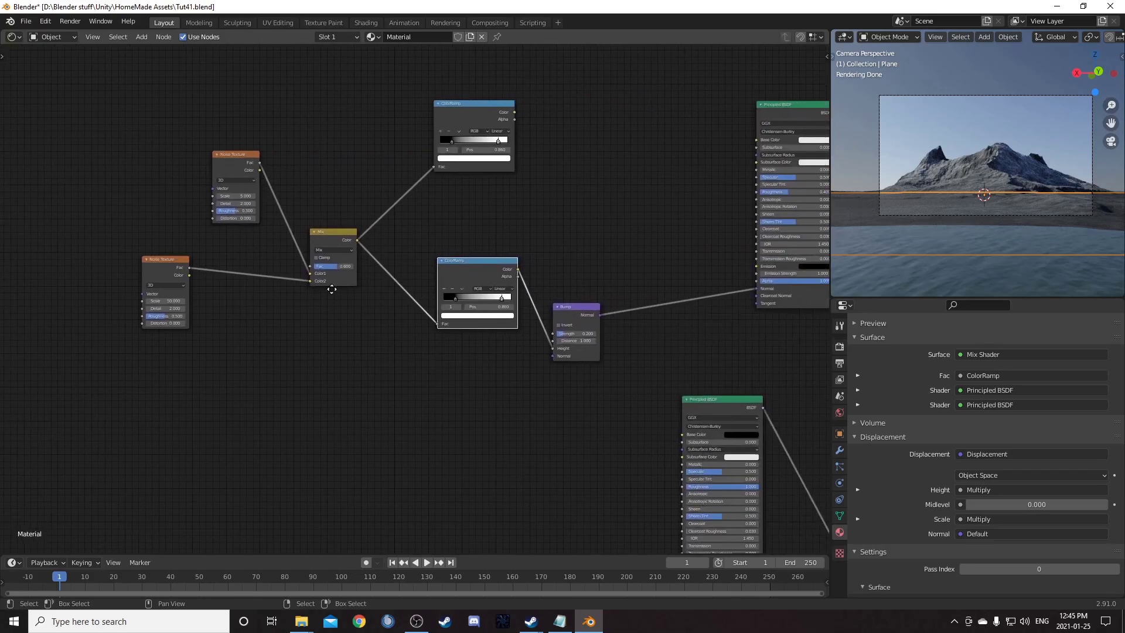
{"action": "left_click_drag", "start_coordinate": [392, 158], "coordinate": [583, 180]}
{"action": "middle_click_drag", "start_coordinate": [254, 166], "coordinate": [378, 283], "text": "ctrl"}
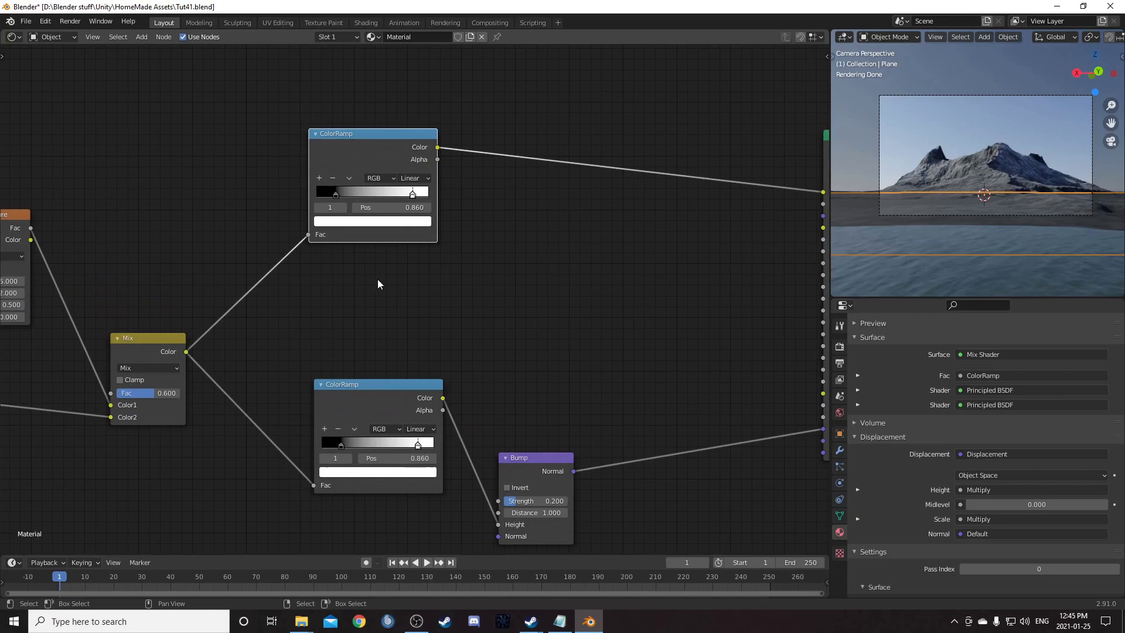
{"action": "middle_click_drag", "start_coordinate": [238, 457], "coordinate": [427, 451]}
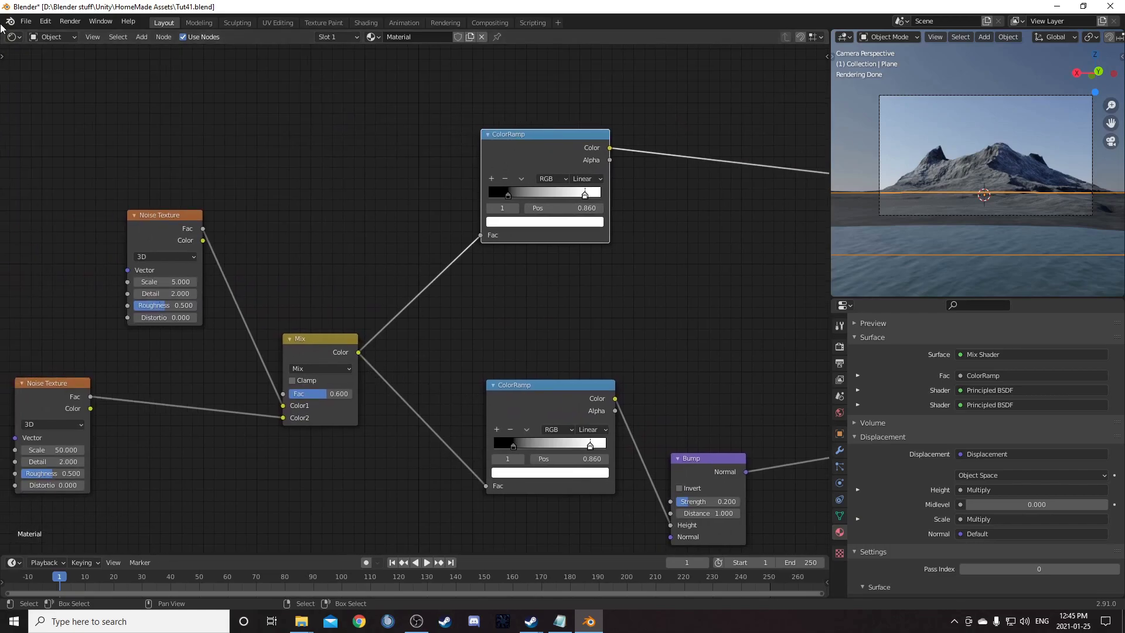
Step: Split the shader editor vertically and turn the new area into an Image Editor
{"action": "left_click_drag", "start_coordinate": [3, 31], "coordinate": [274, 44]}
{"action": "left_click", "coordinate": [14, 36]}
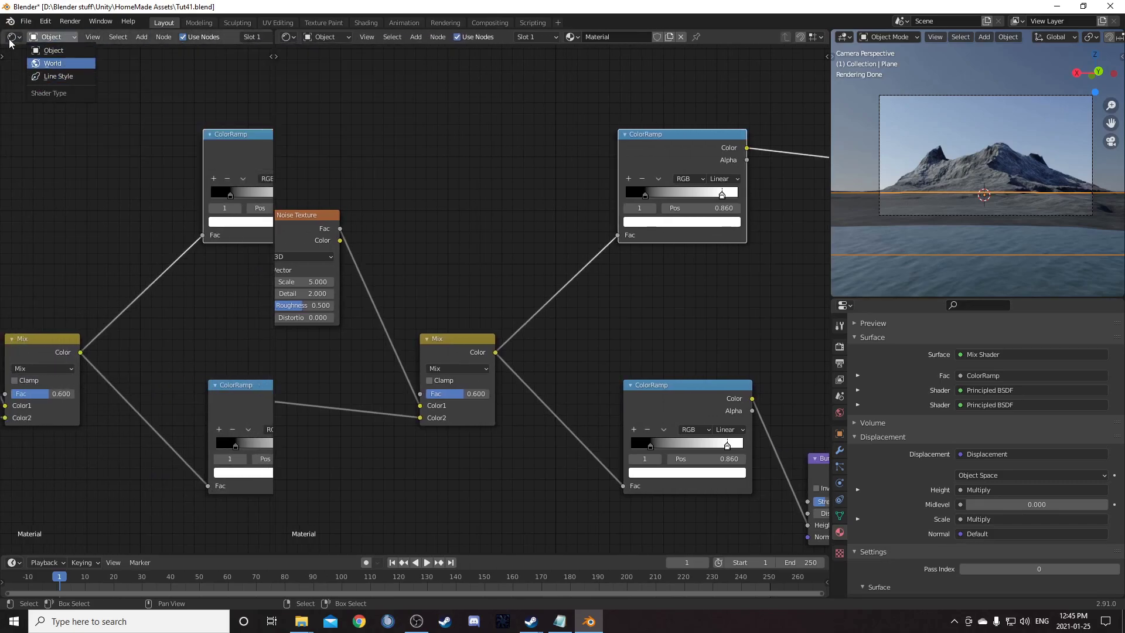
{"action": "left_click", "coordinate": [10, 40]}
{"action": "left_click", "coordinate": [12, 38]}
{"action": "left_click", "coordinate": [35, 84]}
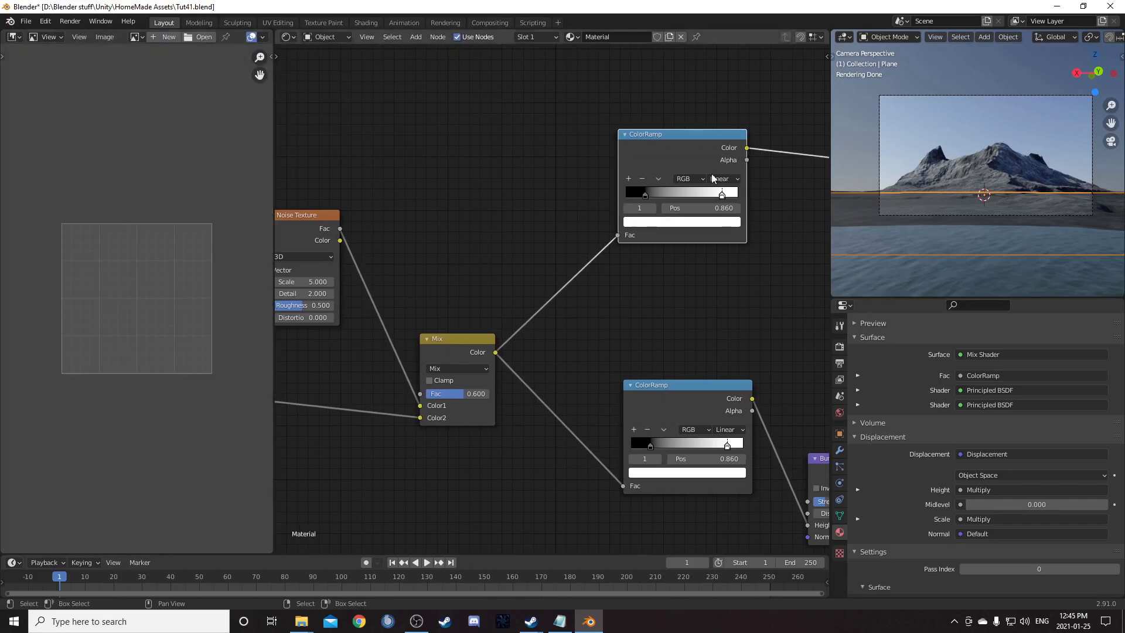
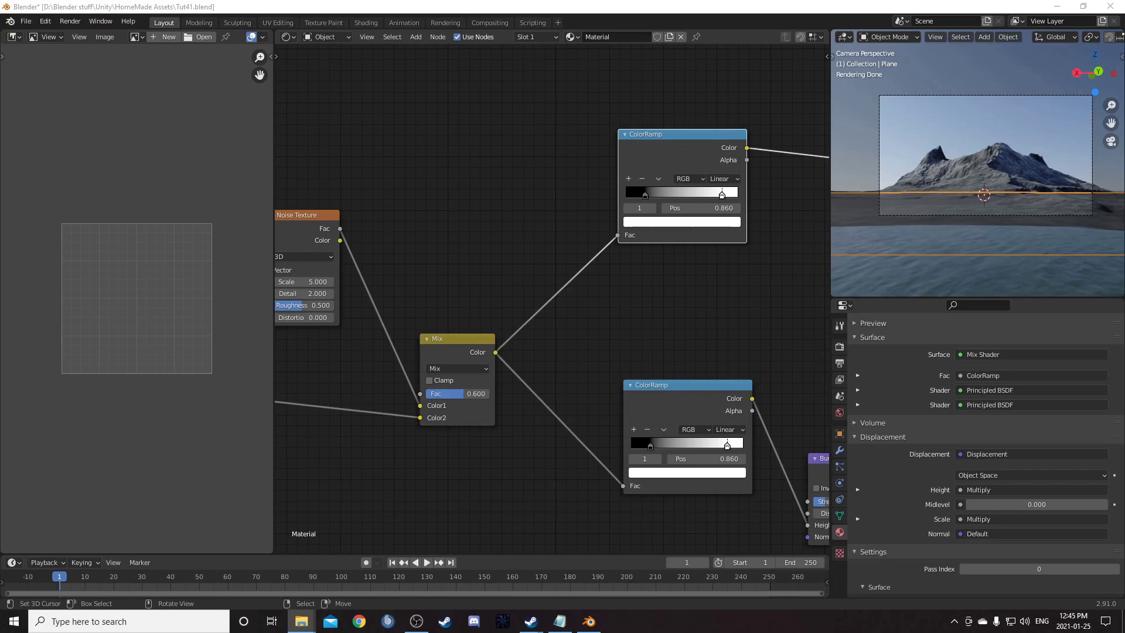
Step: Load the wood-texture0006 image from the file explorer folder into the Image Editor
{"action": "left_click_drag", "start_coordinate": [1124, 222], "coordinate": [384, 160]}
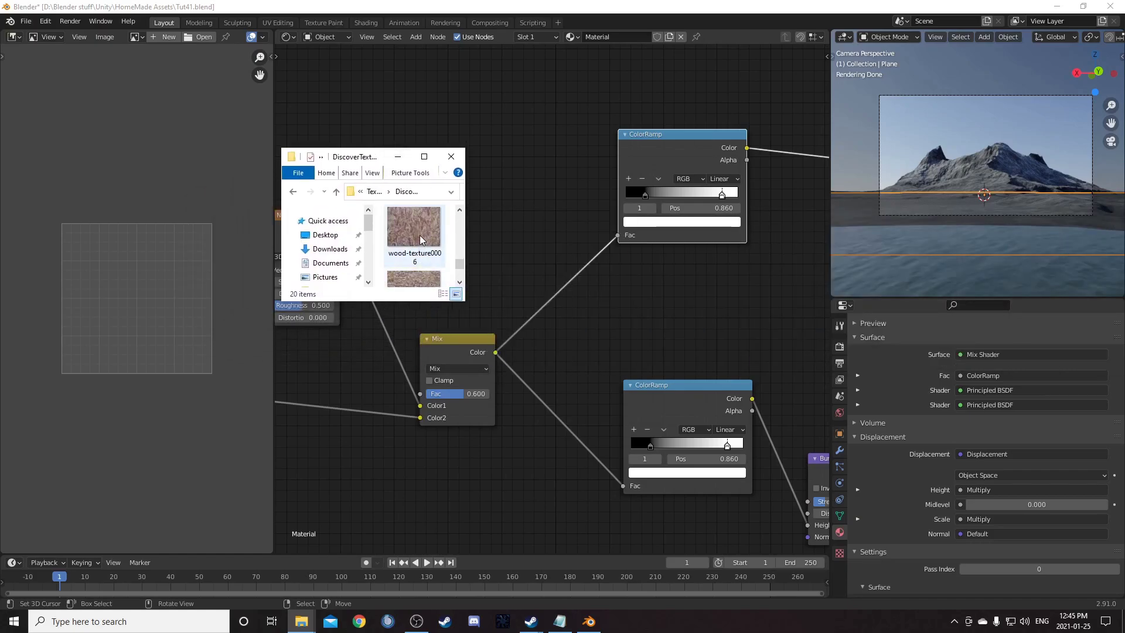
{"action": "left_click_drag", "start_coordinate": [419, 234], "coordinate": [126, 310]}
{"action": "left_click", "coordinate": [135, 364]}
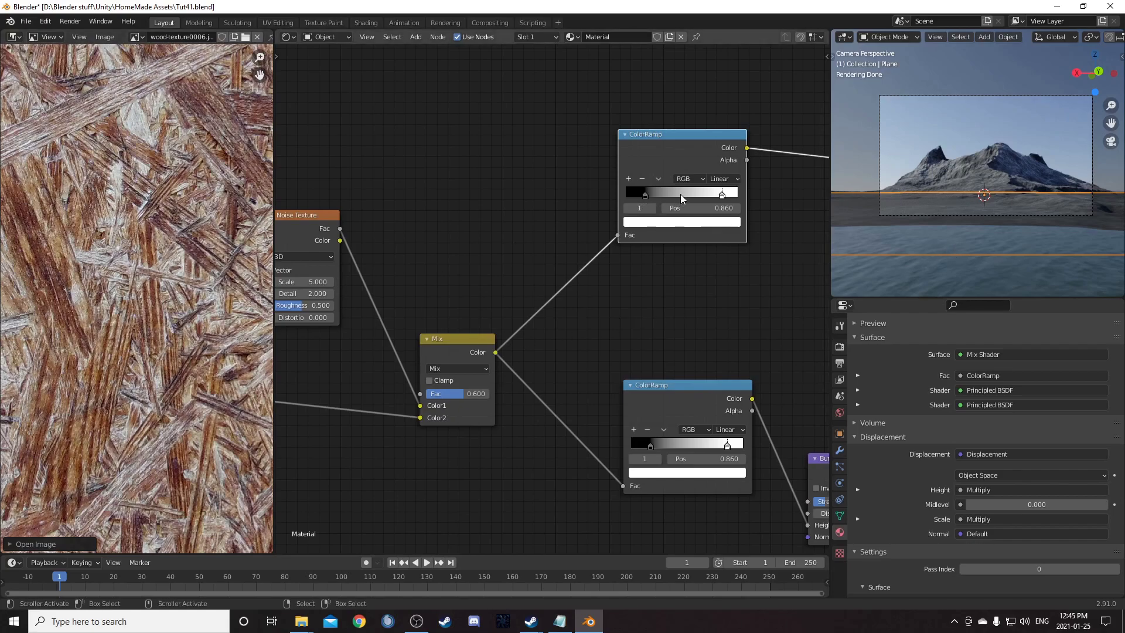
Step: Sample the base color ColorRamp's stops across the wood texture and preview the new Principled BSDF on the terrain
{"action": "key", "text": "e"}
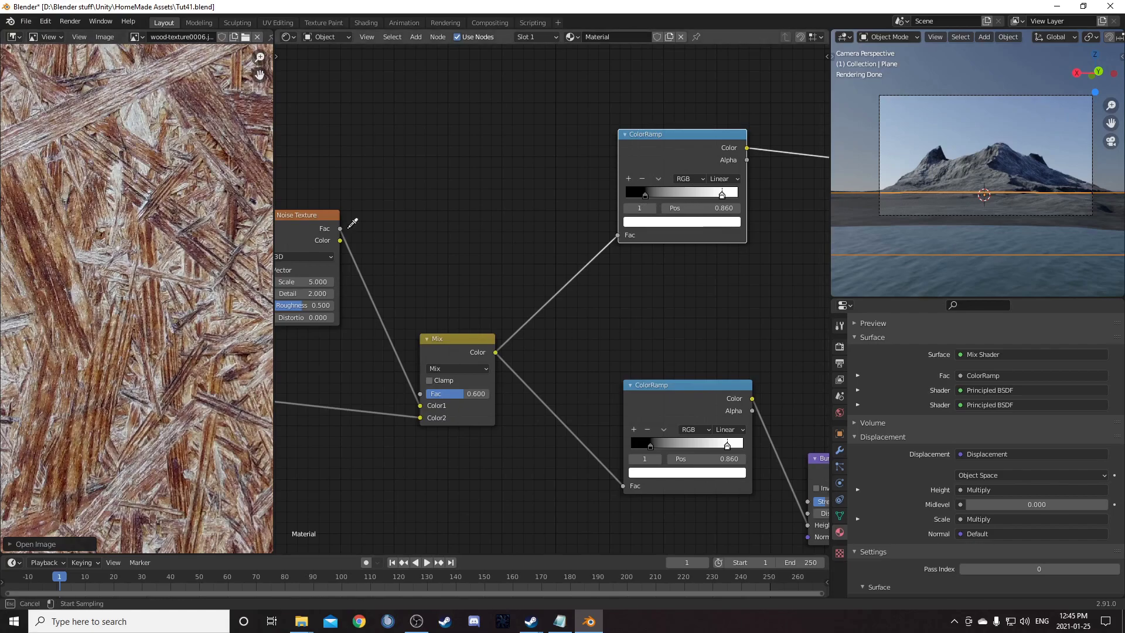
{"action": "left_click_drag", "start_coordinate": [43, 249], "coordinate": [182, 261]}
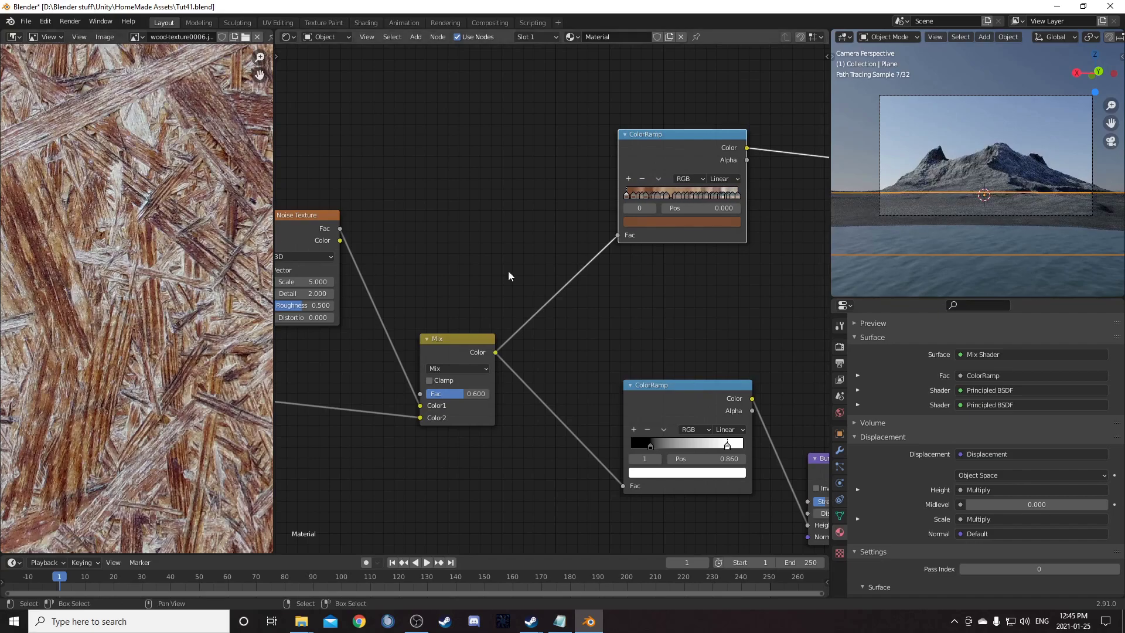
{"action": "scroll", "coordinate": [545, 280], "scroll_direction": "down", "scroll_amount": 4}
{"action": "middle_click_drag", "start_coordinate": [768, 304], "coordinate": [352, 236]}
{"action": "left_click", "coordinate": [615, 107], "text": "ctrl+shift"}
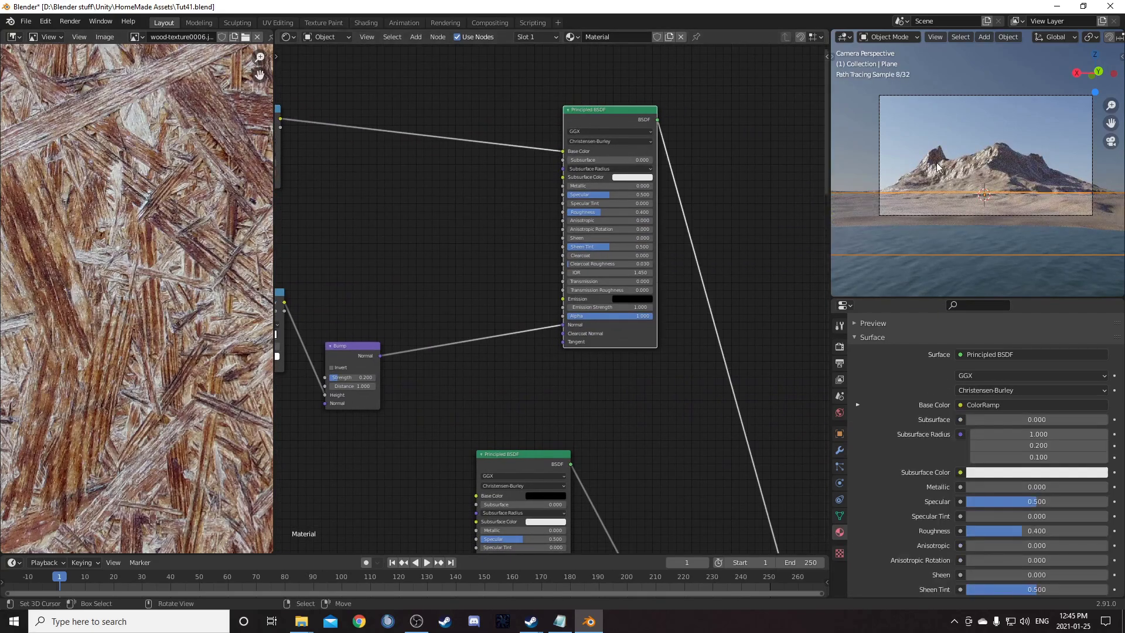
{"action": "scroll", "coordinate": [1050, 206], "scroll_direction": "up", "scroll_amount": 3}
{"action": "scroll", "coordinate": [1053, 264], "scroll_direction": "up", "scroll_amount": 2}
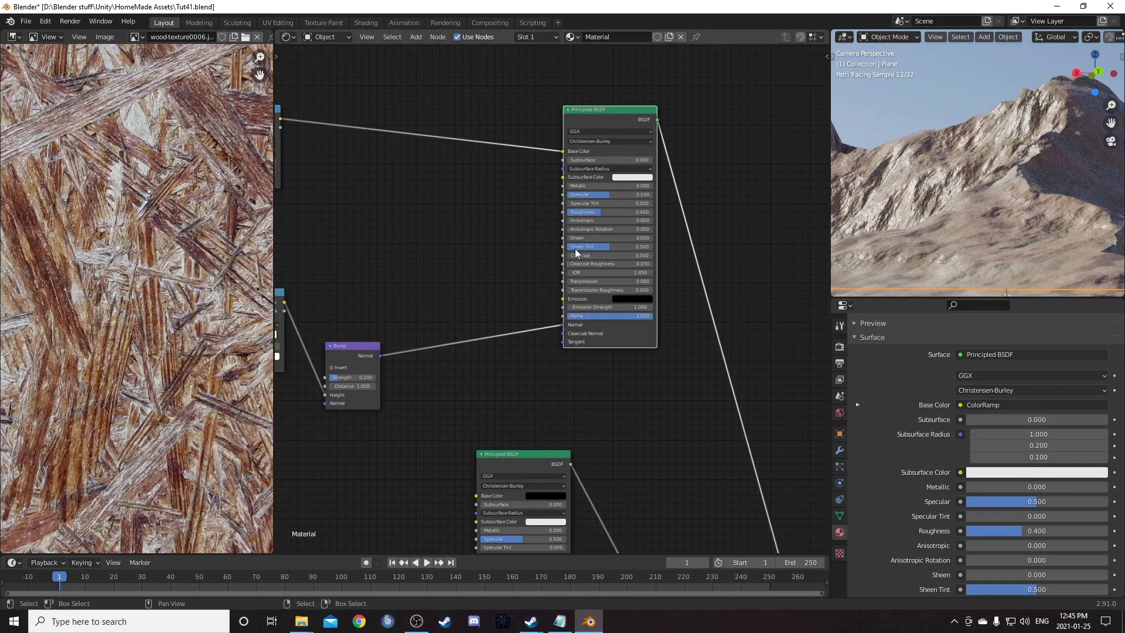
Step: Resample the base color ColorRamp's stops along a short stretch of brown strands in the wood texture
{"action": "middle_click_drag", "start_coordinate": [312, 300], "coordinate": [548, 229]}
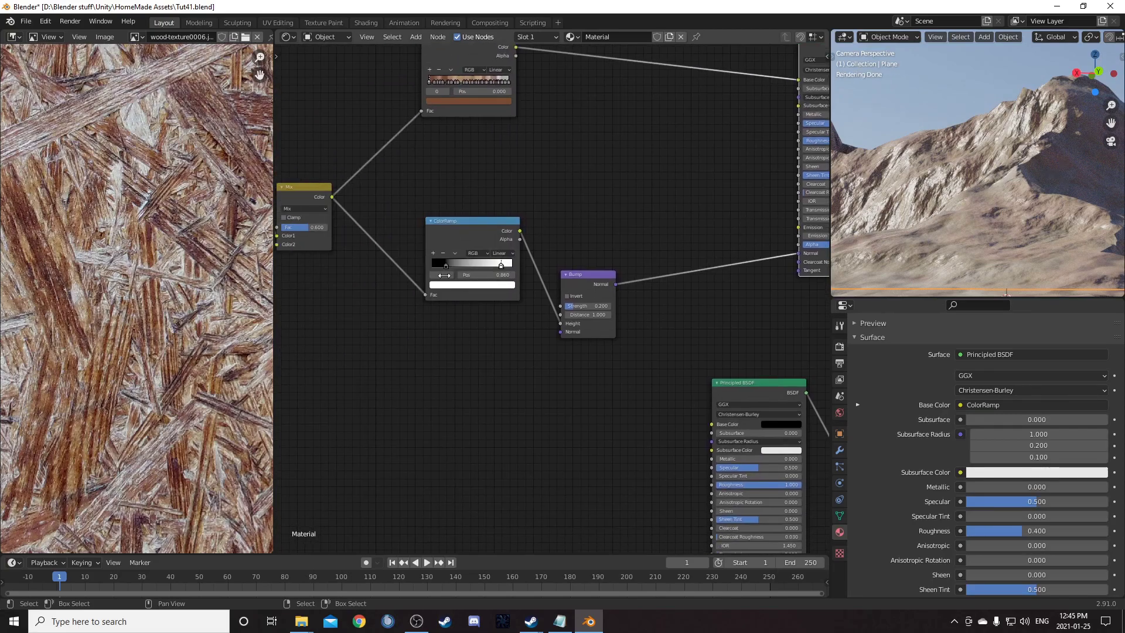
{"action": "scroll", "coordinate": [948, 237], "scroll_direction": "down", "scroll_amount": 2}
{"action": "scroll", "coordinate": [948, 237], "scroll_direction": "down", "scroll_amount": 1}
{"action": "middle_click_drag", "start_coordinate": [176, 258], "coordinate": [217, 240]}
{"action": "key", "text": "e"}
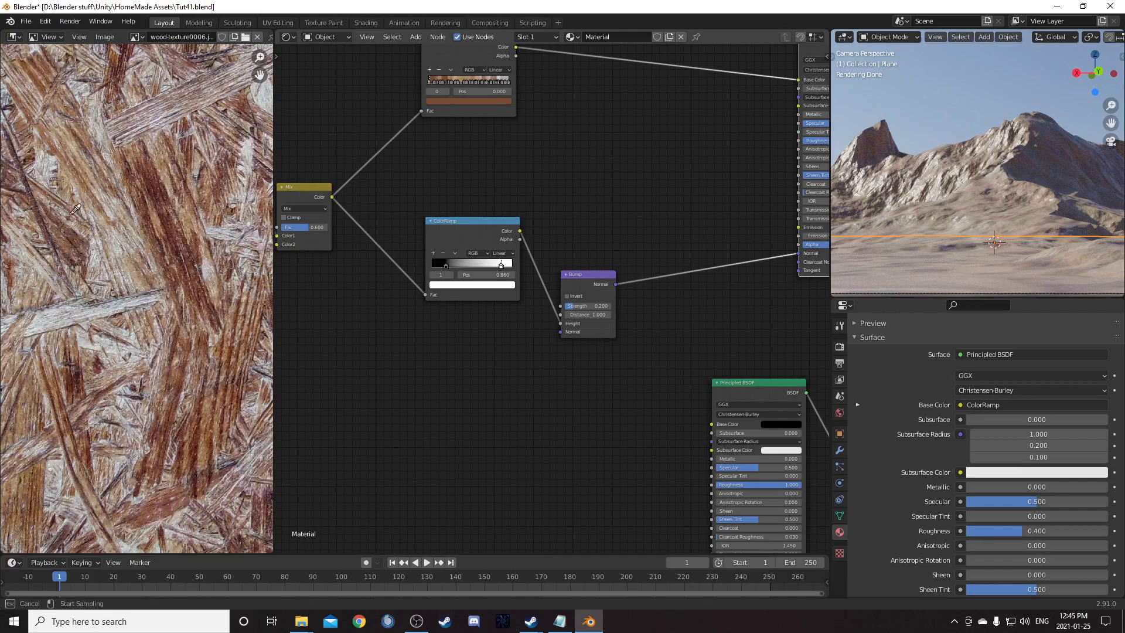
{"action": "left_click_drag", "start_coordinate": [55, 237], "coordinate": [82, 236]}
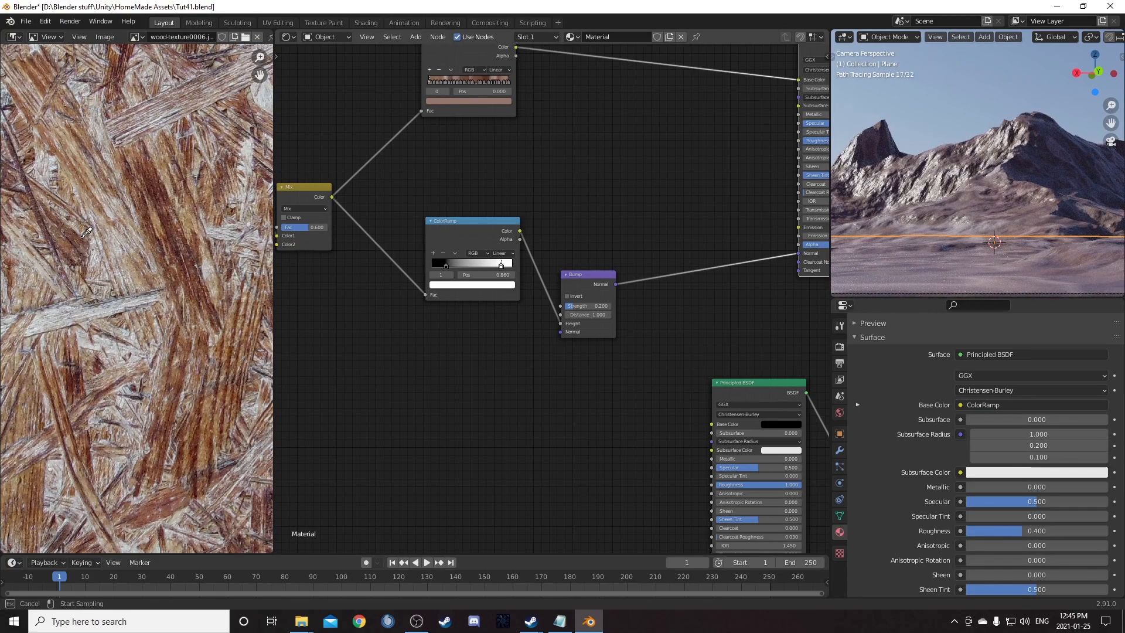
Step: Combine the new Principled BSDF with the existing Mix Shader through a second Mix Shader feeding the Material Output
{"action": "scroll", "coordinate": [639, 261], "scroll_direction": "down", "scroll_amount": 4}
{"action": "middle_click_drag", "start_coordinate": [649, 224], "coordinate": [365, 227]}
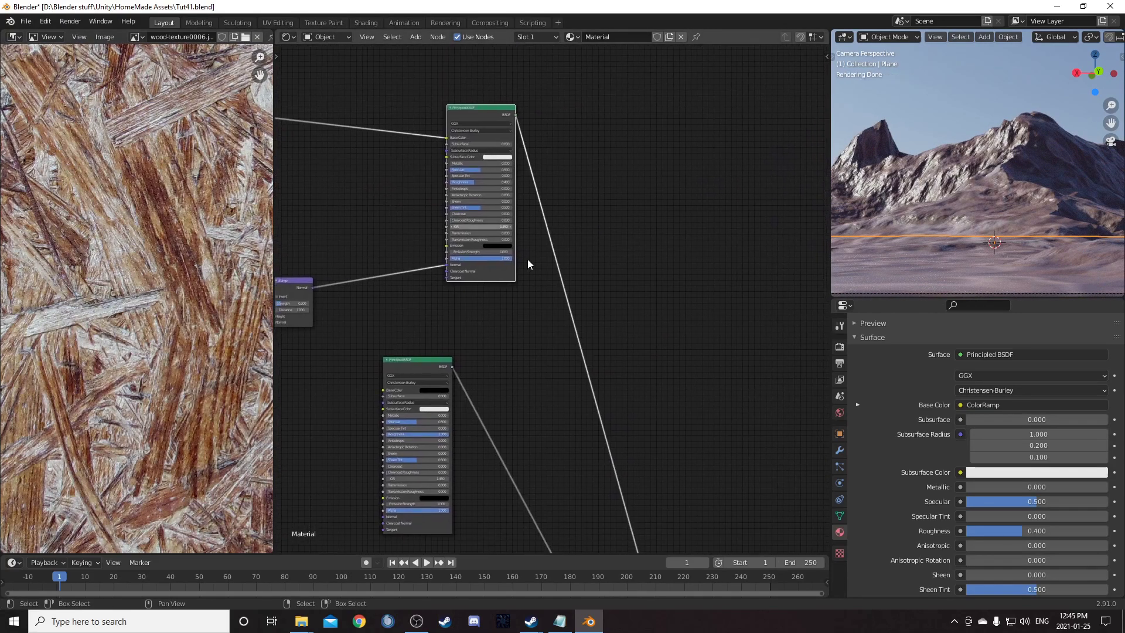
{"action": "scroll", "coordinate": [549, 297], "scroll_direction": "down", "scroll_amount": 4}
{"action": "middle_click_drag", "start_coordinate": [592, 427], "coordinate": [559, 253]}
{"action": "right_click_drag", "start_coordinate": [568, 371], "coordinate": [479, 97], "text": "ctrl+shift"}
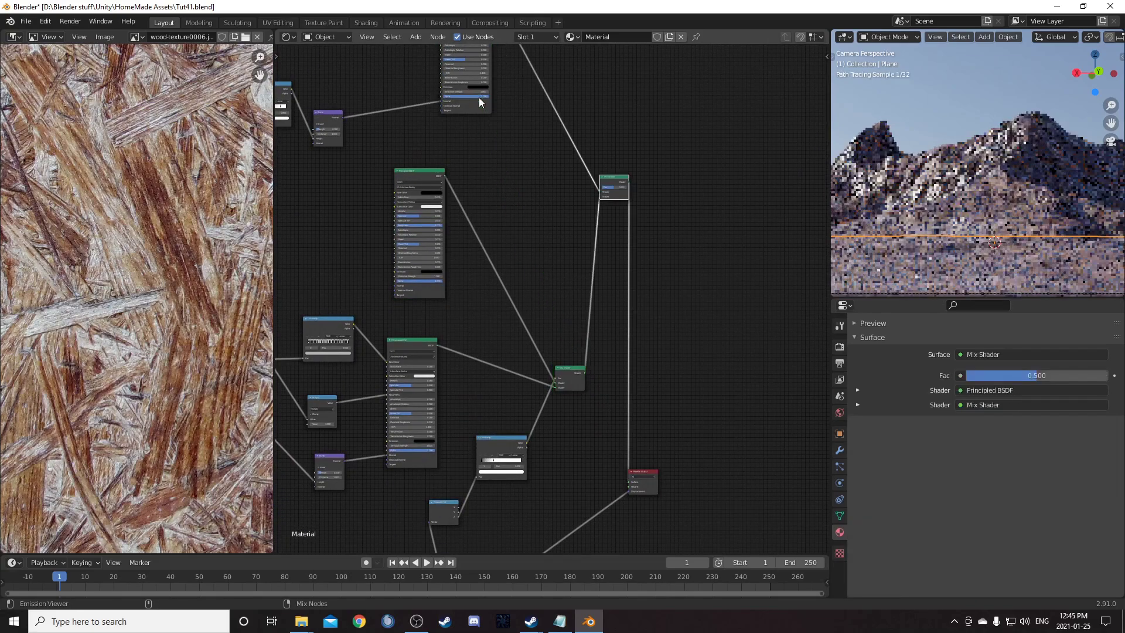
{"action": "left_click_drag", "start_coordinate": [614, 176], "coordinate": [660, 218]}
Step: Close the Image Editor area by joining it into the shader editor
{"action": "scroll", "coordinate": [655, 270], "scroll_direction": "up", "scroll_amount": 2}
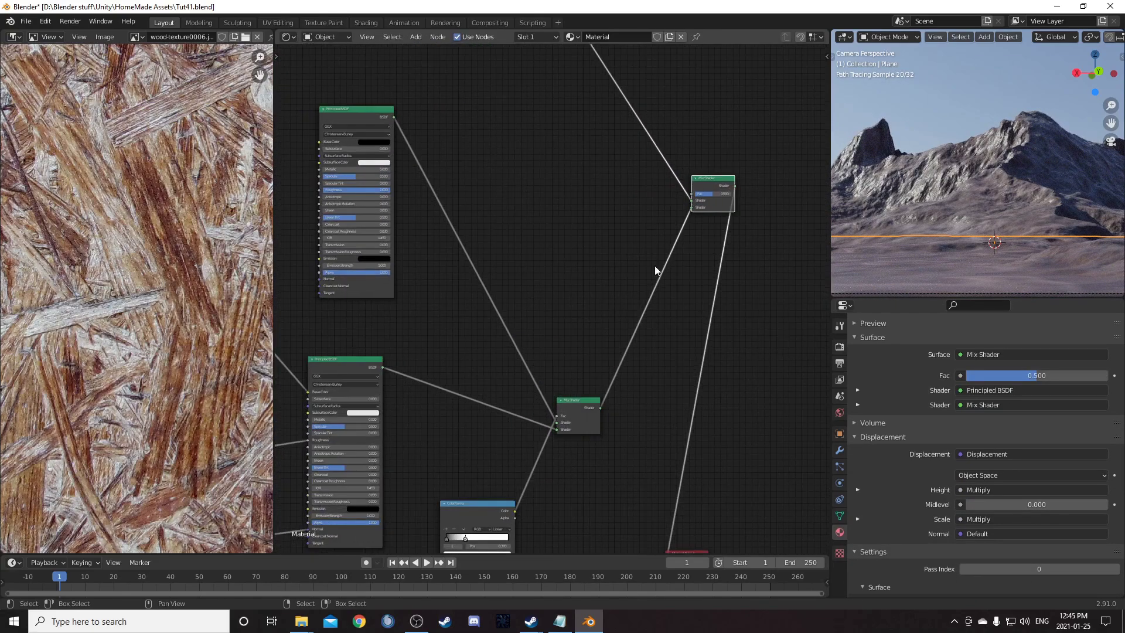
{"action": "middle_click_drag", "start_coordinate": [655, 270], "coordinate": [518, 214]}
{"action": "scroll", "coordinate": [575, 106], "scroll_direction": "up", "scroll_amount": 5}
{"action": "middle_click_drag", "start_coordinate": [577, 243], "coordinate": [668, 429]}
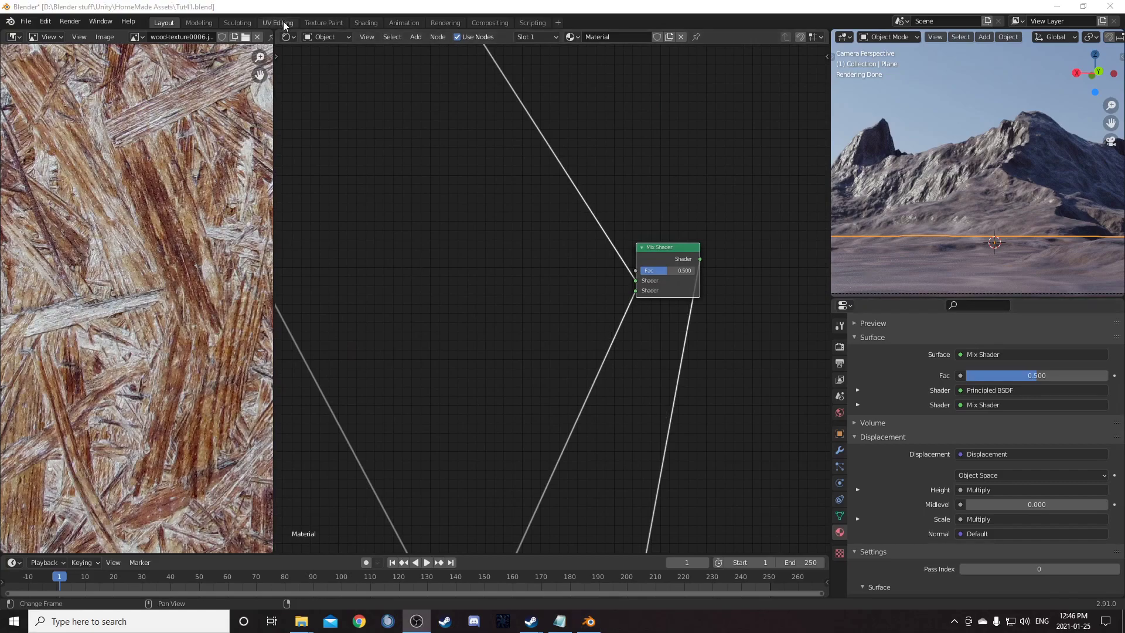
{"action": "left_click_drag", "start_coordinate": [274, 29], "coordinate": [225, 64]}
{"action": "scroll", "coordinate": [428, 302], "scroll_direction": "down", "scroll_amount": 4}
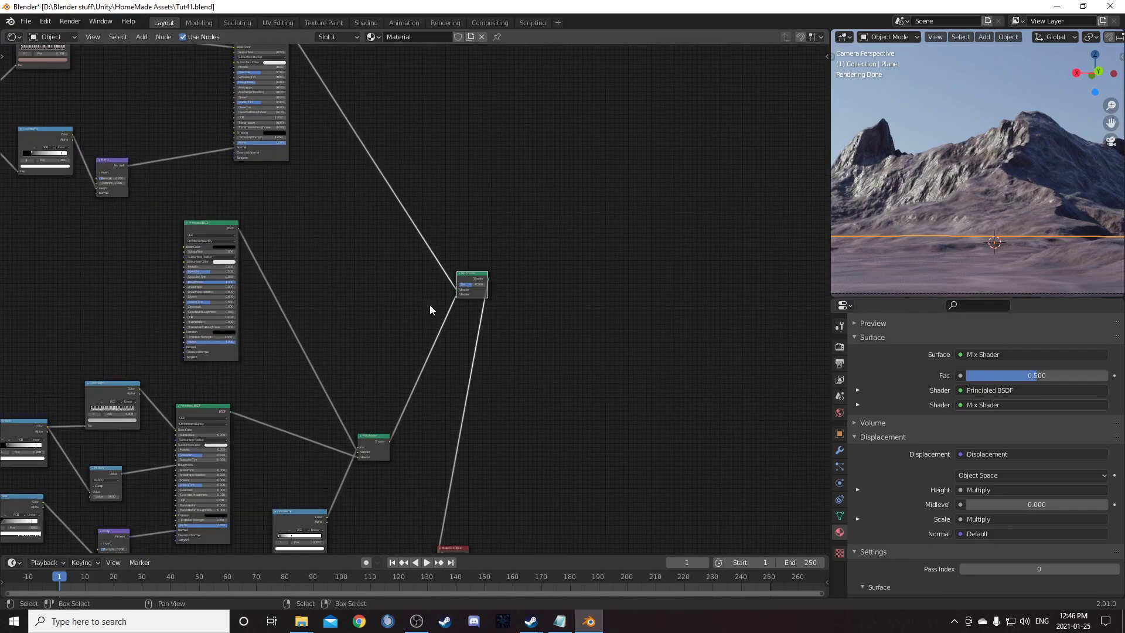
Step: Add a Fresnel node near the top Principled BSDF and preview its output on the terrain
{"action": "middle_click_drag", "start_coordinate": [443, 194], "coordinate": [502, 297]}
{"action": "key", "text": "shift+a"}
{"action": "type", "text": "f"}
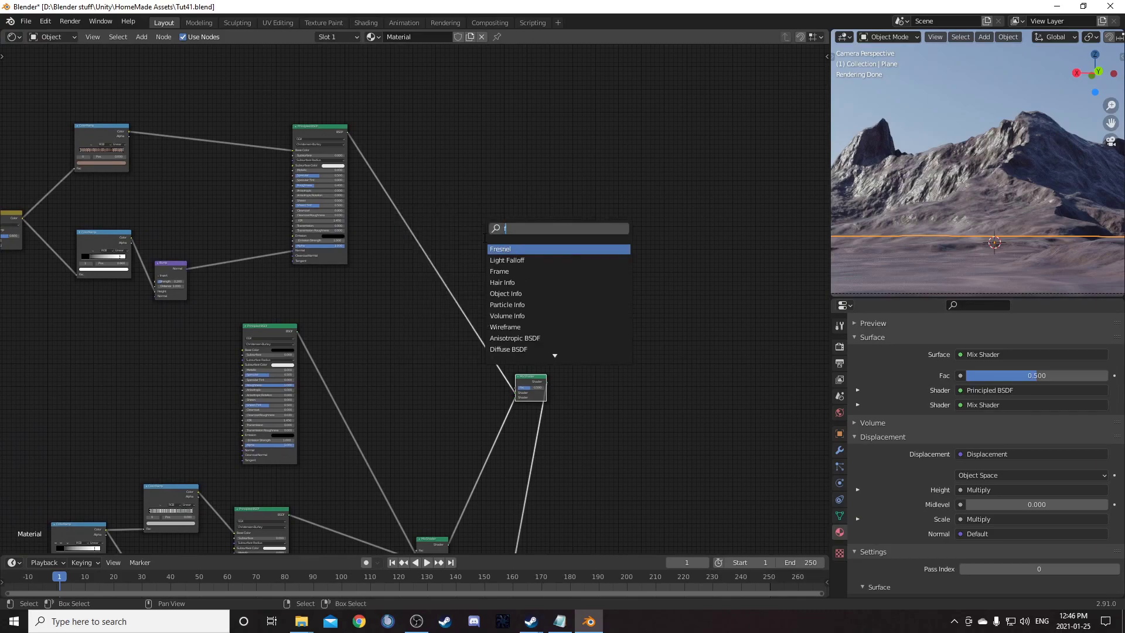
{"action": "key", "text": "Return"}
{"action": "left_click", "coordinate": [476, 195]}
{"action": "left_click", "coordinate": [479, 188], "text": "ctrl+shift"}
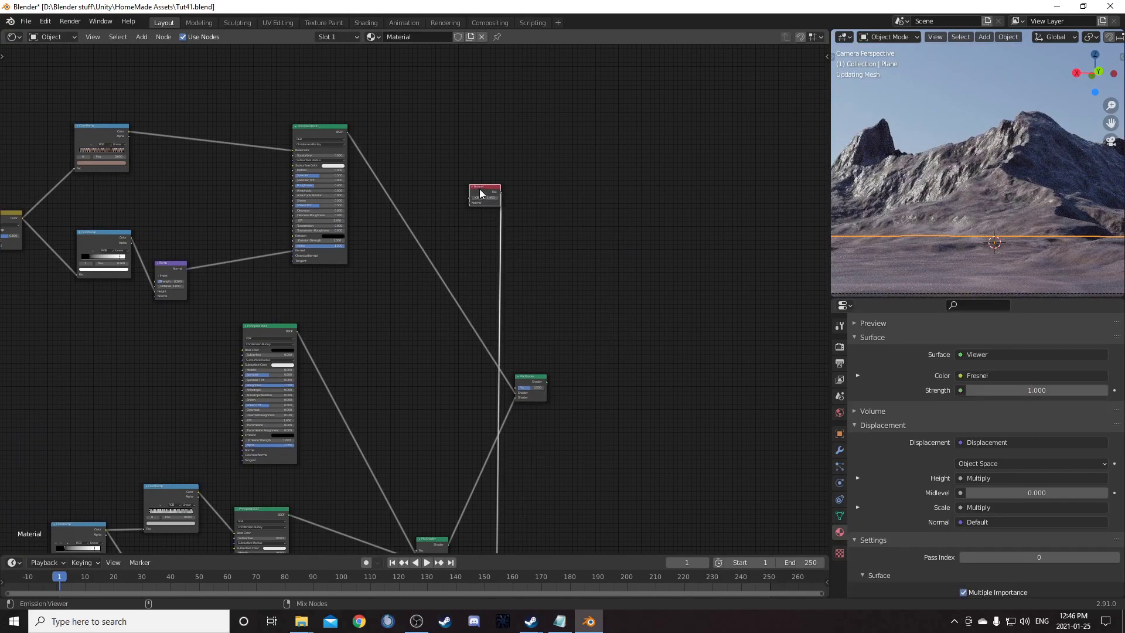
{"action": "scroll", "coordinate": [562, 263], "scroll_direction": "up", "scroll_amount": 2}
{"action": "scroll", "coordinate": [563, 263], "scroll_direction": "up", "scroll_amount": 1}
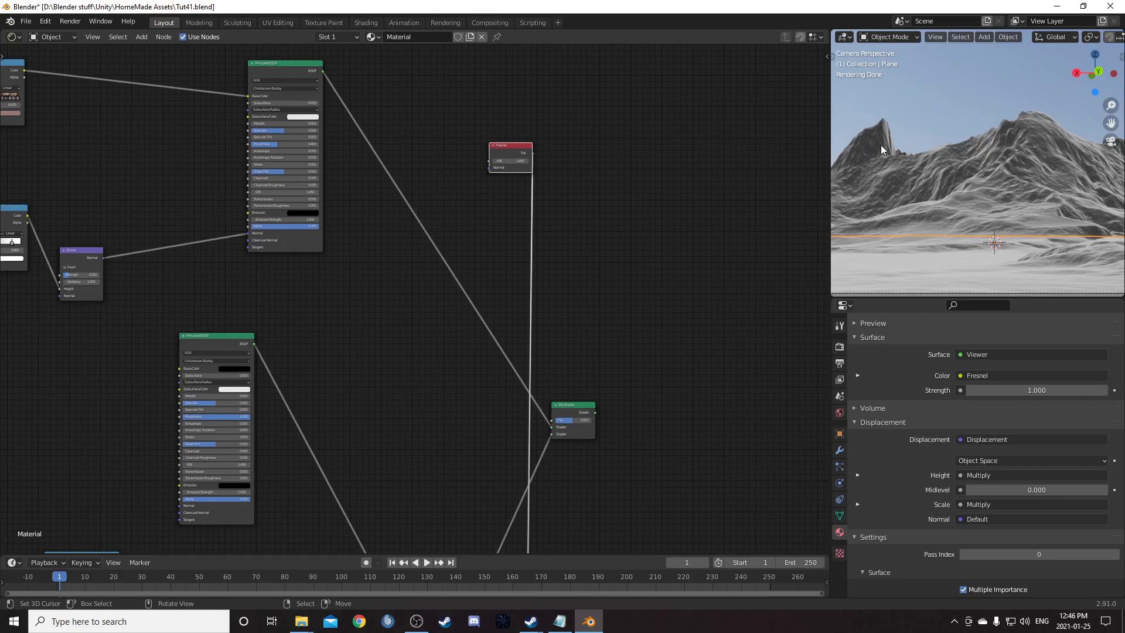
{"action": "middle_click_drag", "start_coordinate": [665, 381], "coordinate": [688, 293]}
{"action": "key", "text": "shift+a"}
{"action": "left_click", "coordinate": [688, 294]}
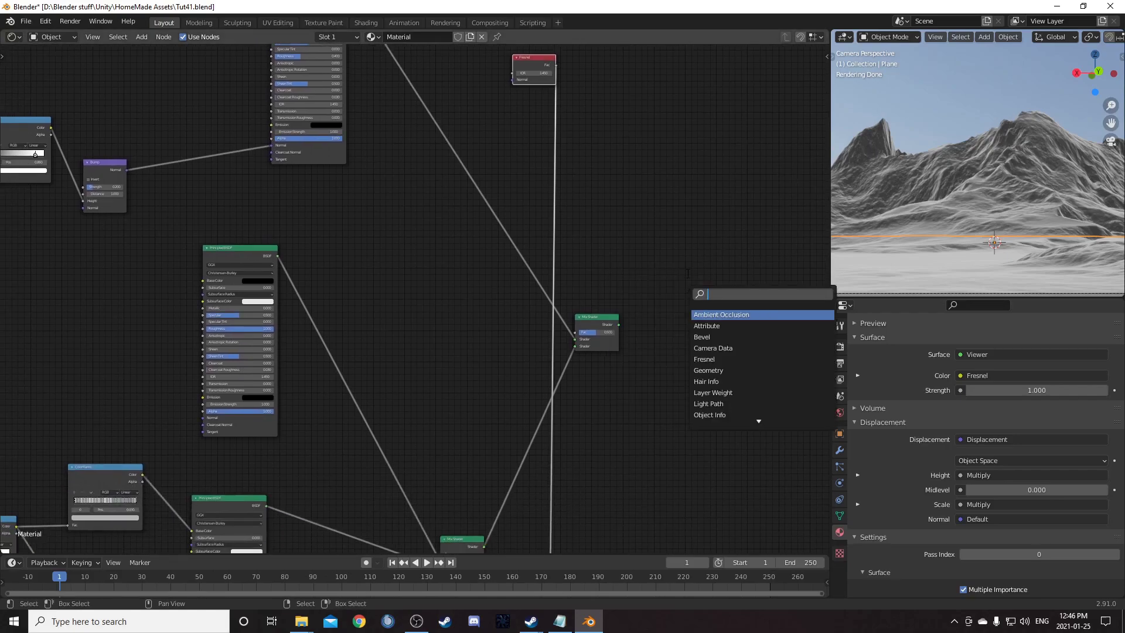
{"action": "type", "text": "vertex"}
{"action": "key", "text": "Return"}
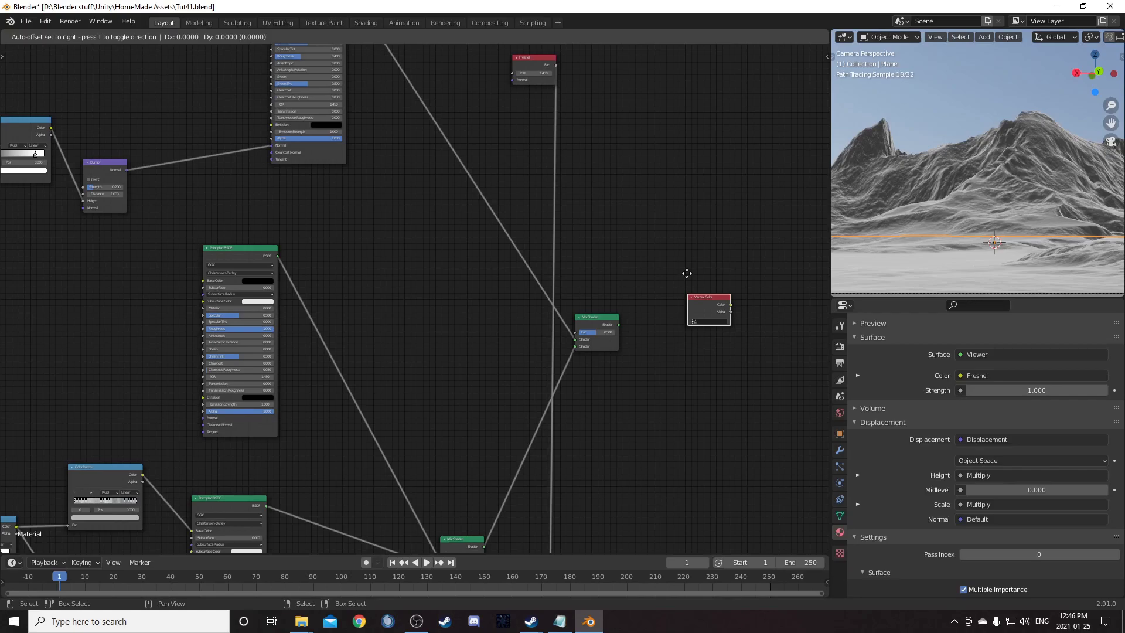
{"action": "right_click", "coordinate": [686, 273]}
Step: Insert a ColorRamp node after the Fresnel node so that its output feeds the preview
{"action": "key", "text": "shift+a"}
{"action": "left_click", "coordinate": [698, 261]}
{"action": "type", "text": "color"}
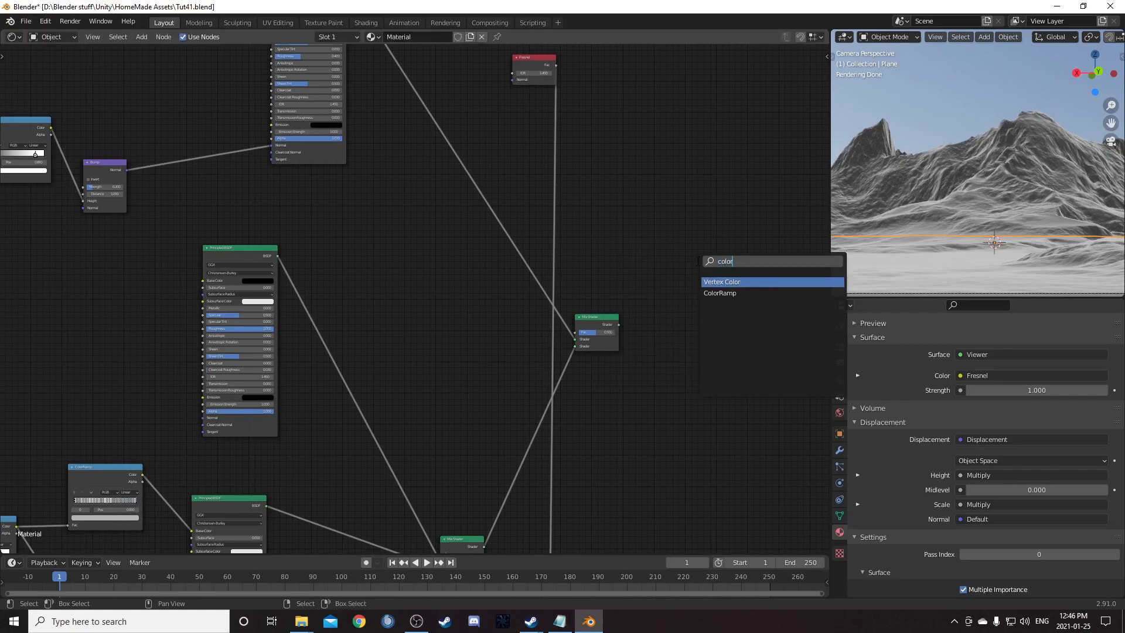
{"action": "key", "text": "Down"}
{"action": "key", "text": "Return"}
{"action": "left_click", "coordinate": [524, 164]}
{"action": "scroll", "coordinate": [675, 314], "scroll_direction": "up", "scroll_amount": 4}
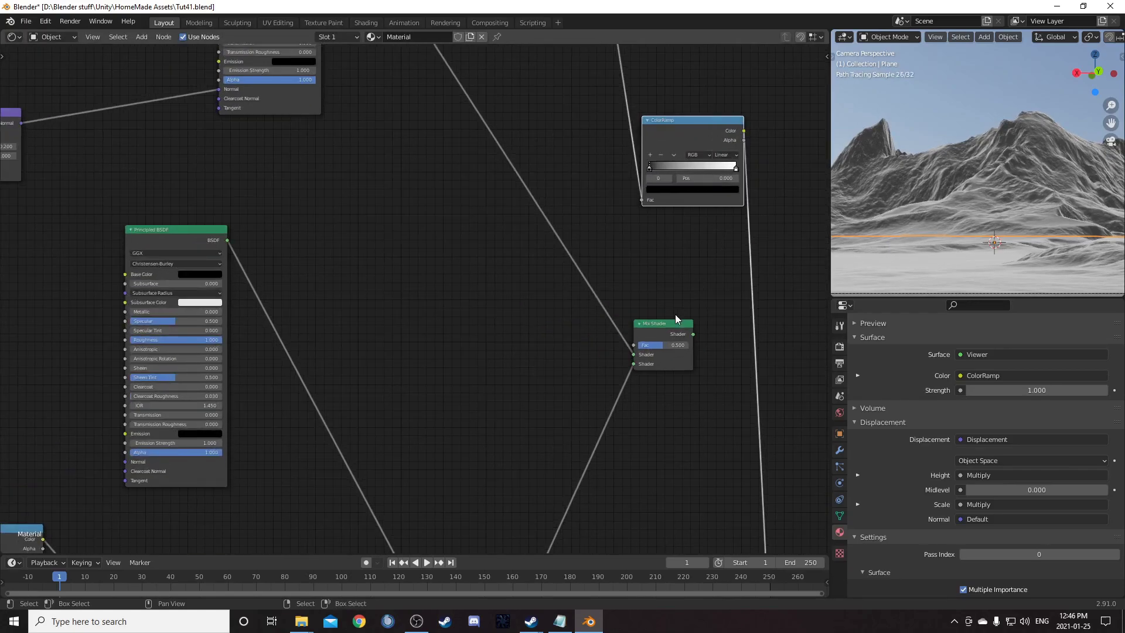
Step: Position the Fresnel ColorRamp's black stop at 0.21 and its white stop at 0.45
{"action": "middle_click_drag", "start_coordinate": [675, 314], "coordinate": [515, 385]}
{"action": "scroll", "coordinate": [514, 310], "scroll_direction": "up", "scroll_amount": 4}
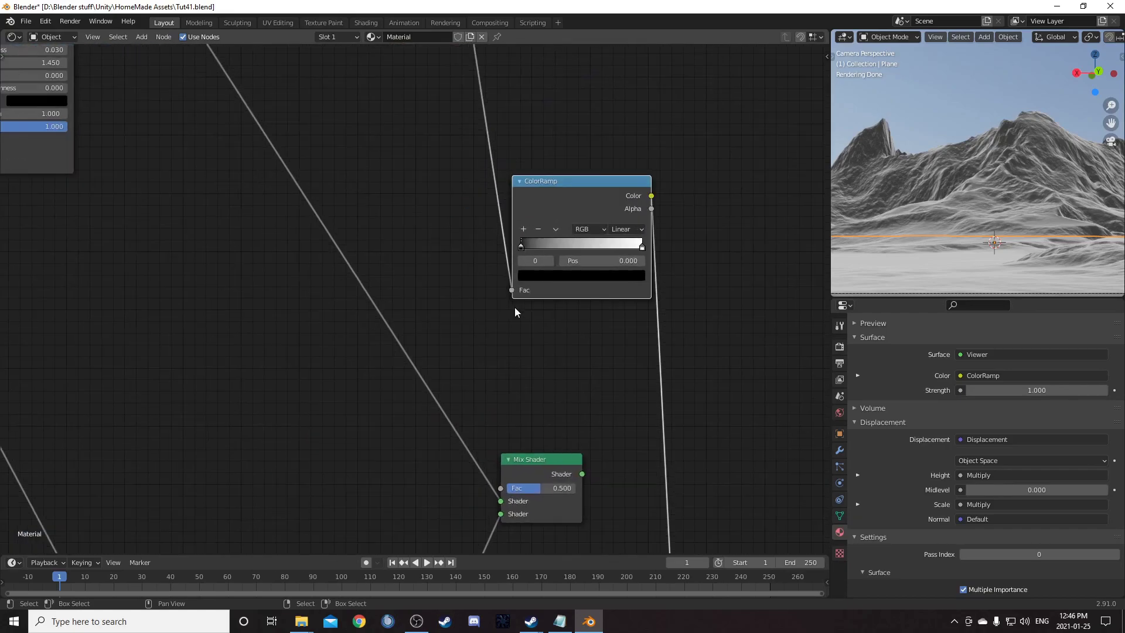
{"action": "left_click", "coordinate": [586, 256]}
{"action": "type", "text": ".21"}
{"action": "key", "text": "Return"}
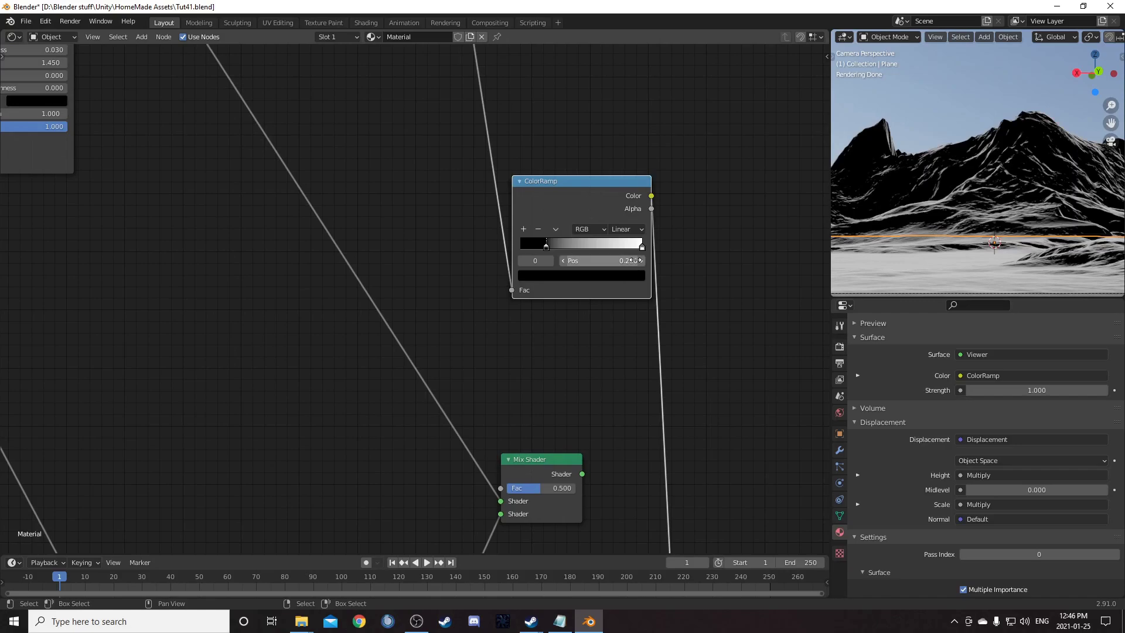
{"action": "left_click", "coordinate": [644, 248]}
{"action": "left_click", "coordinate": [609, 261]}
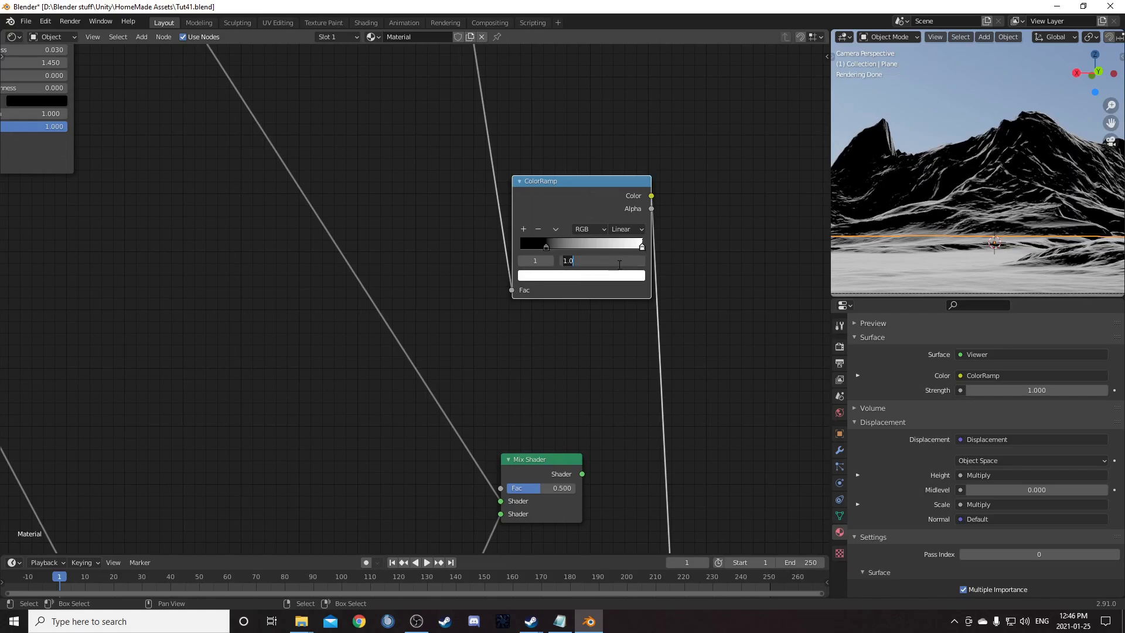
{"action": "type", "text": ".45"}
{"action": "key", "text": "Return"}
Step: Connect the Fresnel ColorRamp's Color to the final Mix Shader's Fac and output that Mix Shader to the surface
{"action": "scroll", "coordinate": [429, 302], "scroll_direction": "down", "scroll_amount": 2}
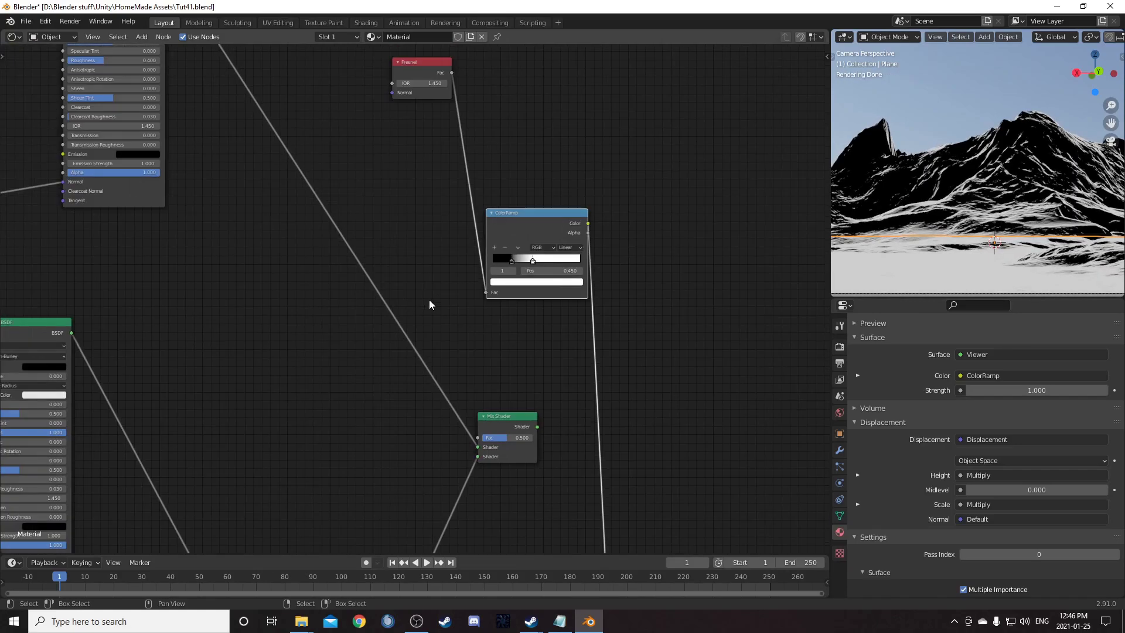
{"action": "scroll", "coordinate": [429, 301], "scroll_direction": "down", "scroll_amount": 4}
{"action": "middle_click_drag", "start_coordinate": [507, 381], "coordinate": [537, 329]}
{"action": "left_click_drag", "start_coordinate": [527, 335], "coordinate": [552, 336]}
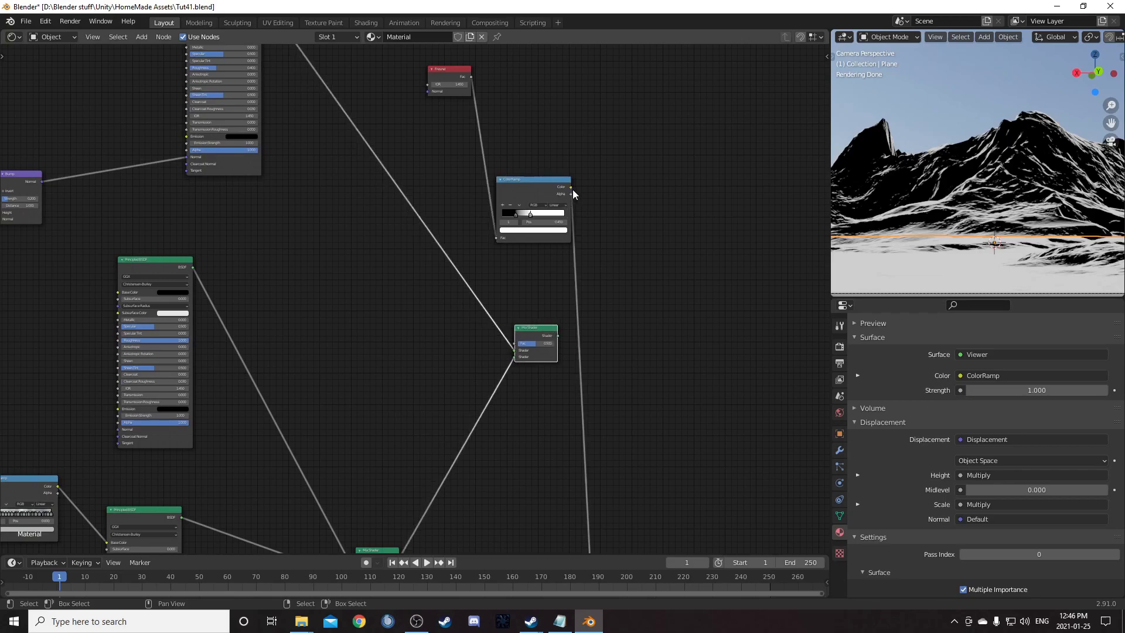
{"action": "left_click_drag", "start_coordinate": [571, 188], "coordinate": [684, 343]}
{"action": "left_click", "coordinate": [542, 337], "text": "ctrl+shift"}
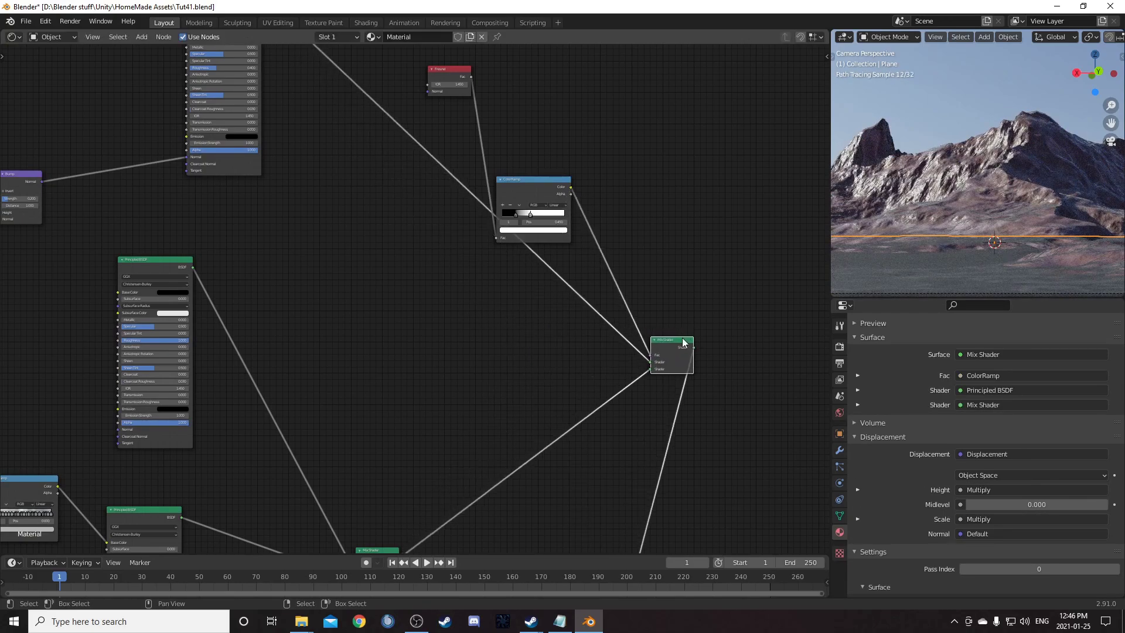
Step: Swap the two shader inputs of the final Mix Shader and shift the Fresnel ColorRamp clear of the links
{"action": "scroll", "coordinate": [557, 322], "scroll_direction": "up", "scroll_amount": 3}
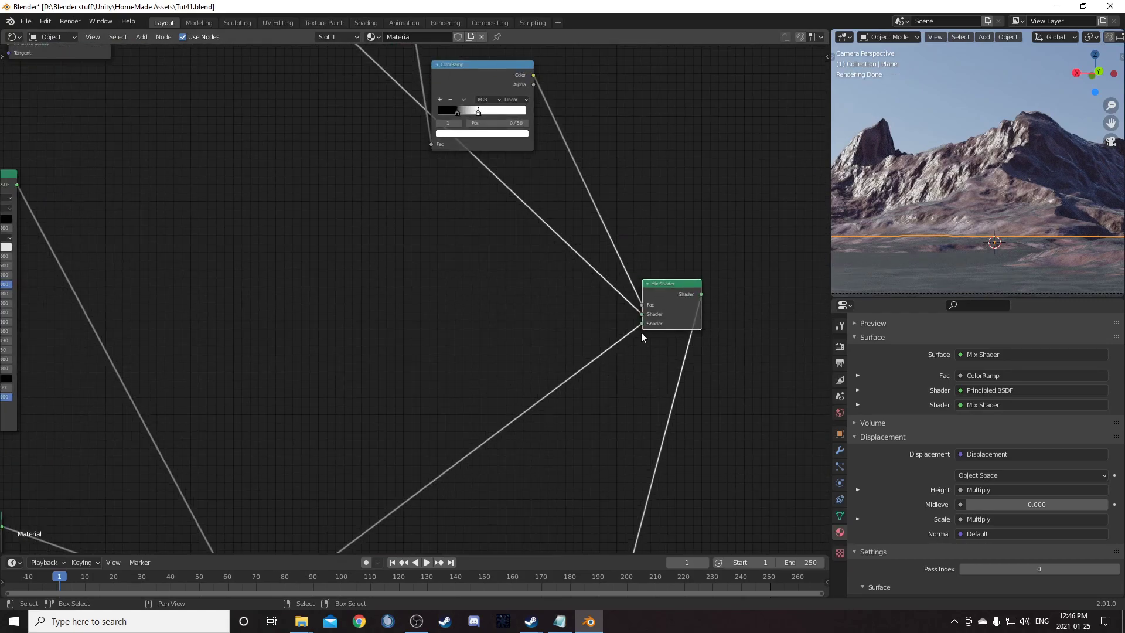
{"action": "left_click_drag", "start_coordinate": [645, 323], "coordinate": [642, 314]}
{"action": "scroll", "coordinate": [634, 353], "scroll_direction": "down", "scroll_amount": 2}
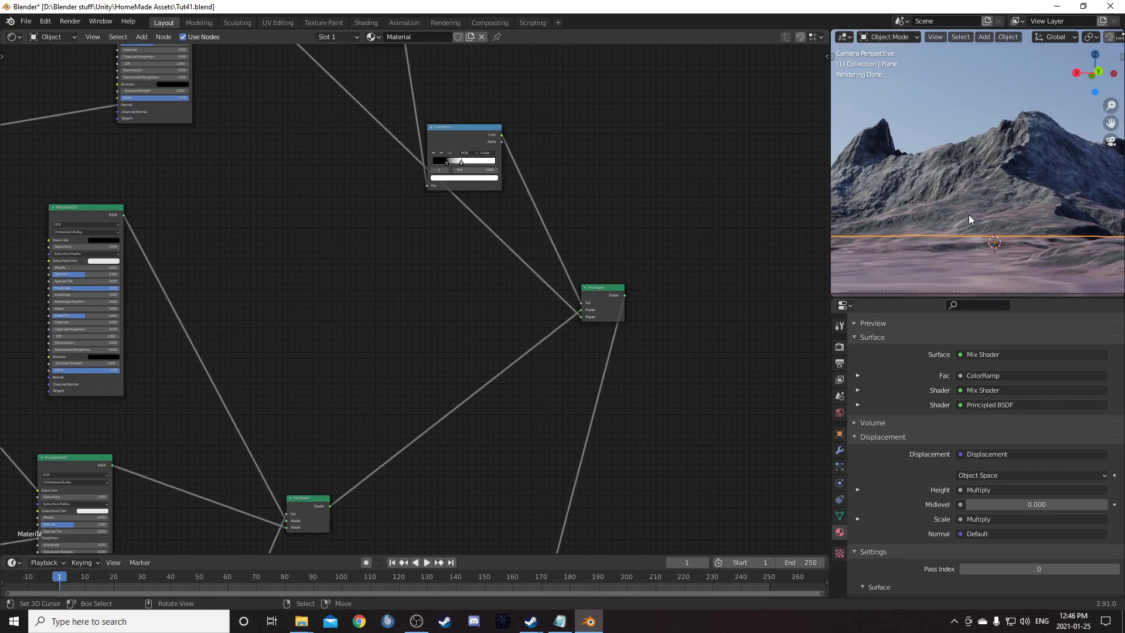
{"action": "scroll", "coordinate": [983, 219], "scroll_direction": "down", "scroll_amount": 2}
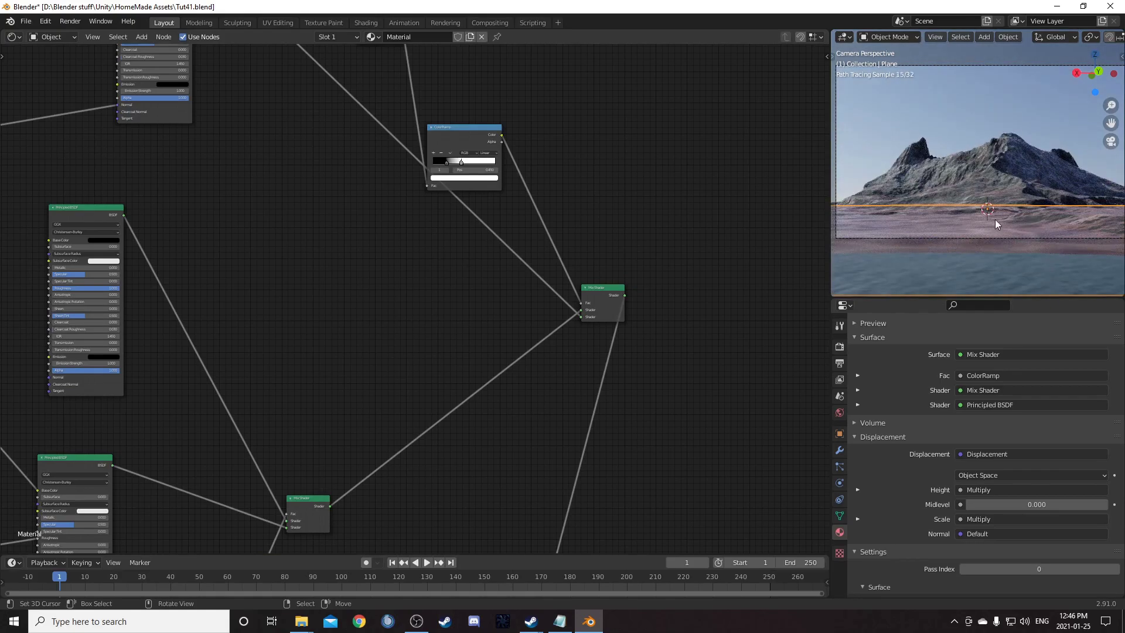
{"action": "scroll", "coordinate": [305, 233], "scroll_direction": "down", "scroll_amount": 1}
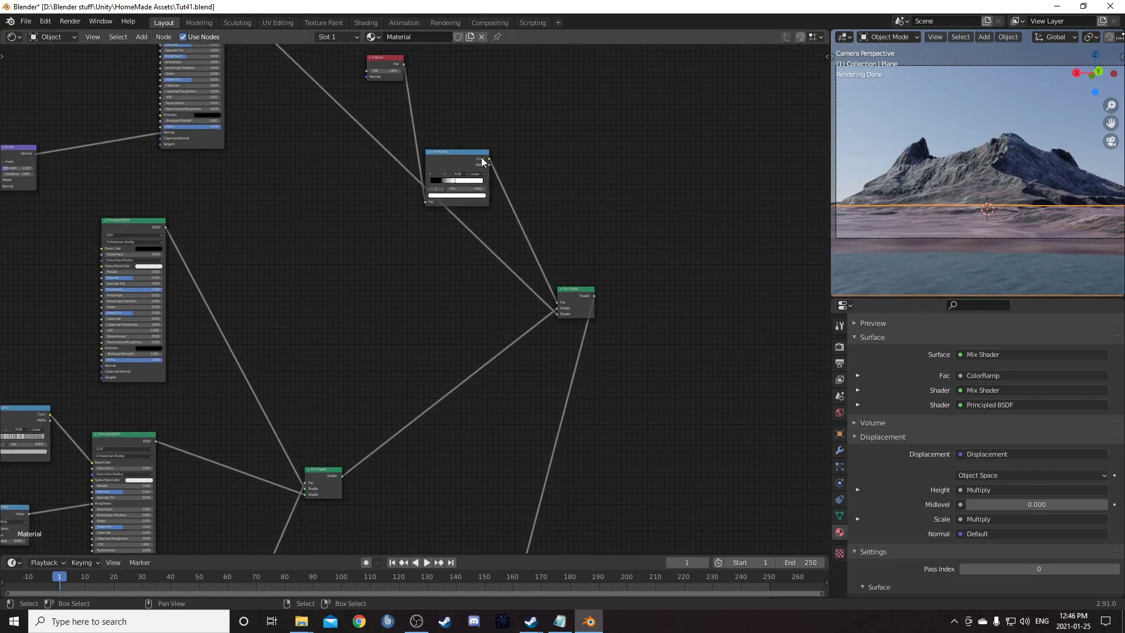
{"action": "left_click_drag", "start_coordinate": [481, 161], "coordinate": [501, 147]}
Step: Try the displacement Voronoi Texture's Smoothness at 0.108 and at 0.683, examining the mountain from several angles
{"action": "middle_click_drag", "start_coordinate": [994, 209], "coordinate": [1047, 213]}
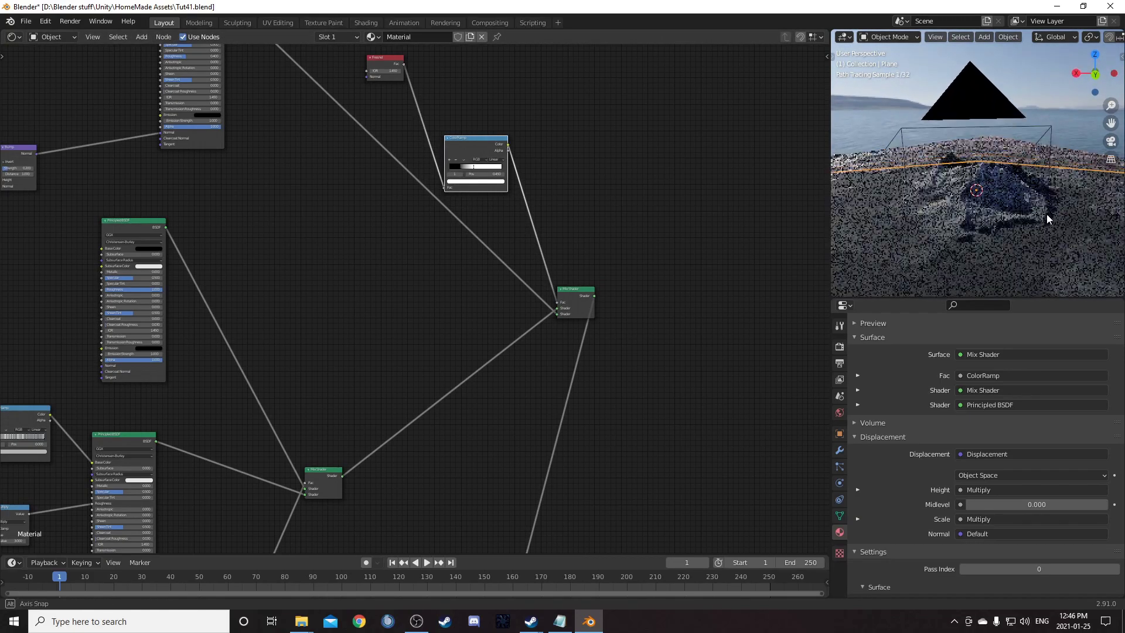
{"action": "scroll", "coordinate": [973, 241], "scroll_direction": "up", "scroll_amount": 5}
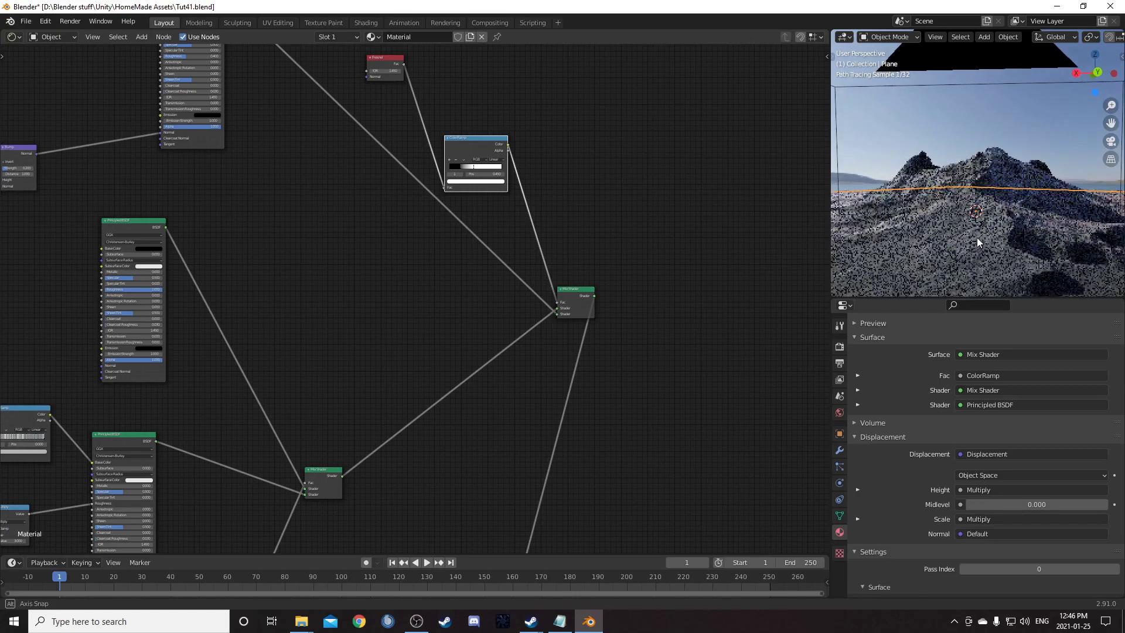
{"action": "mouse_move", "coordinate": [976, 237]}
{"action": "middle_mouse_down"}
{"action": "mouse_move", "coordinate": [1006, 241]}
{"action": "mouse_move", "coordinate": [928, 250]}
{"action": "mouse_move", "coordinate": [977, 259]}
{"action": "mouse_move", "coordinate": [964, 252]}
{"action": "middle_mouse_up"}
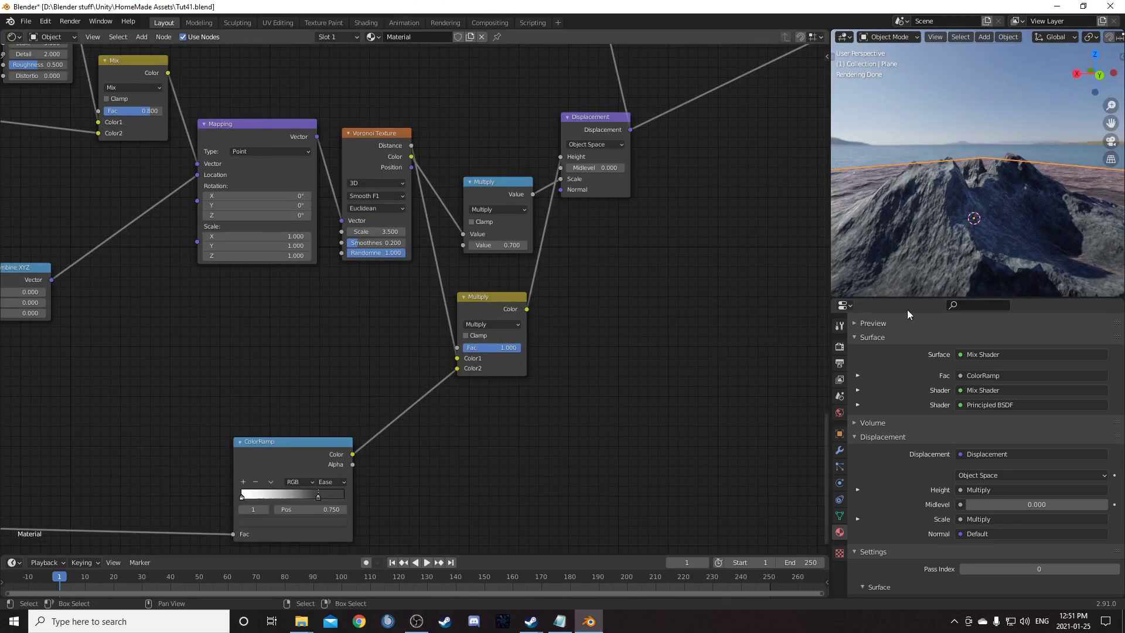
{"action": "middle_click_drag", "start_coordinate": [466, 308], "coordinate": [531, 316]}
{"action": "middle_click_drag", "start_coordinate": [961, 182], "coordinate": [928, 177]}
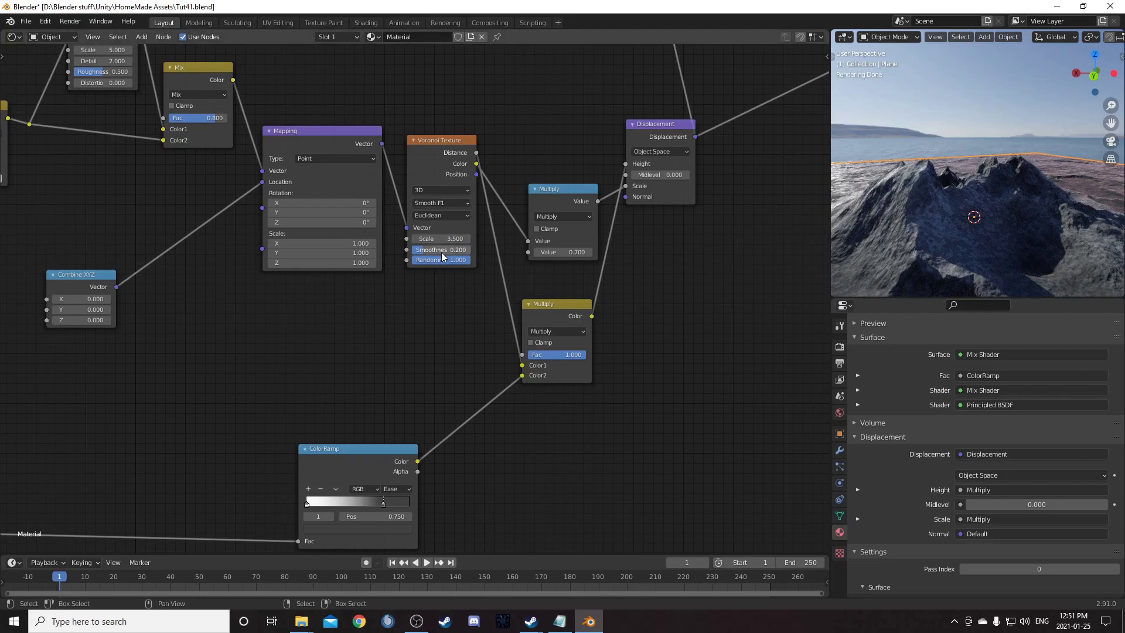
{"action": "left_click_drag", "start_coordinate": [441, 252], "coordinate": [436, 251]}
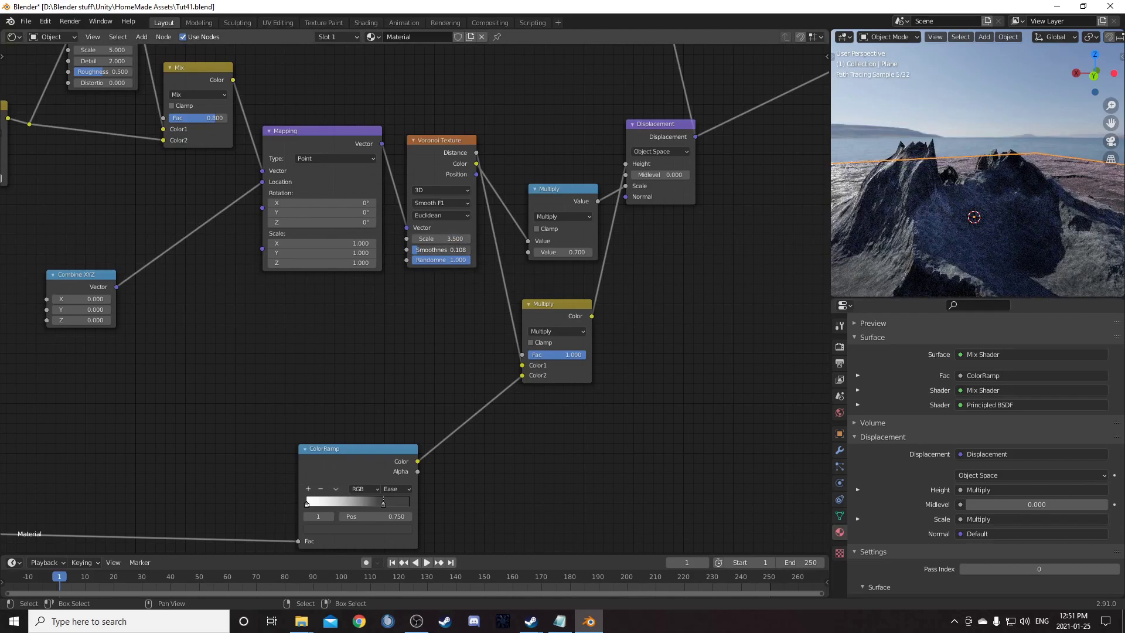
{"action": "middle_click_drag", "start_coordinate": [951, 202], "coordinate": [906, 202]}
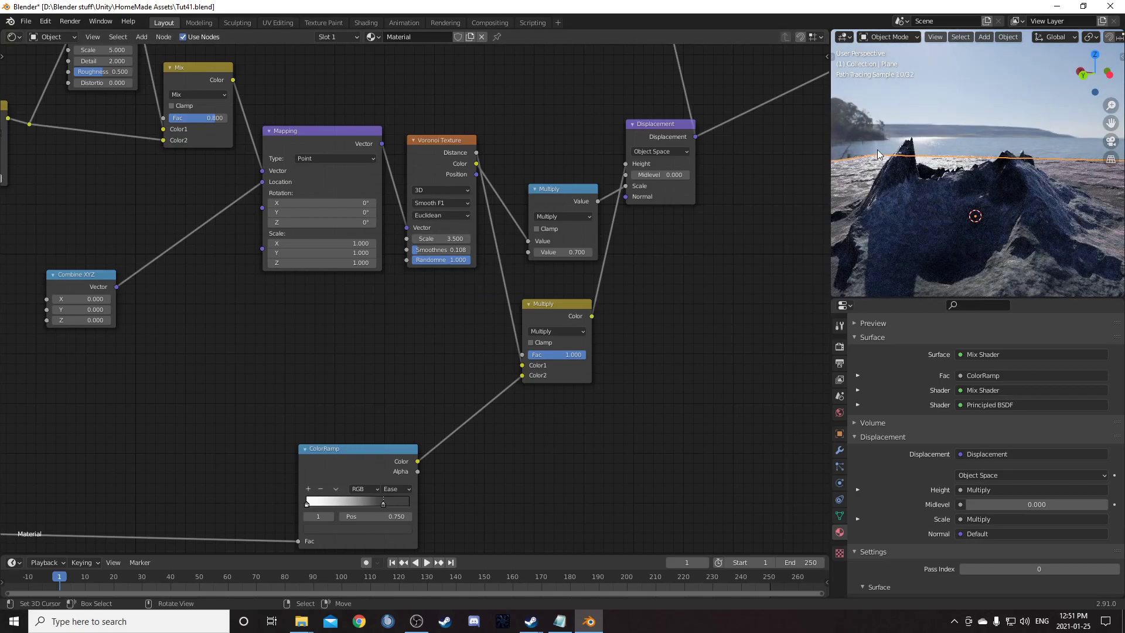
{"action": "middle_click_drag", "start_coordinate": [891, 161], "coordinate": [936, 173]}
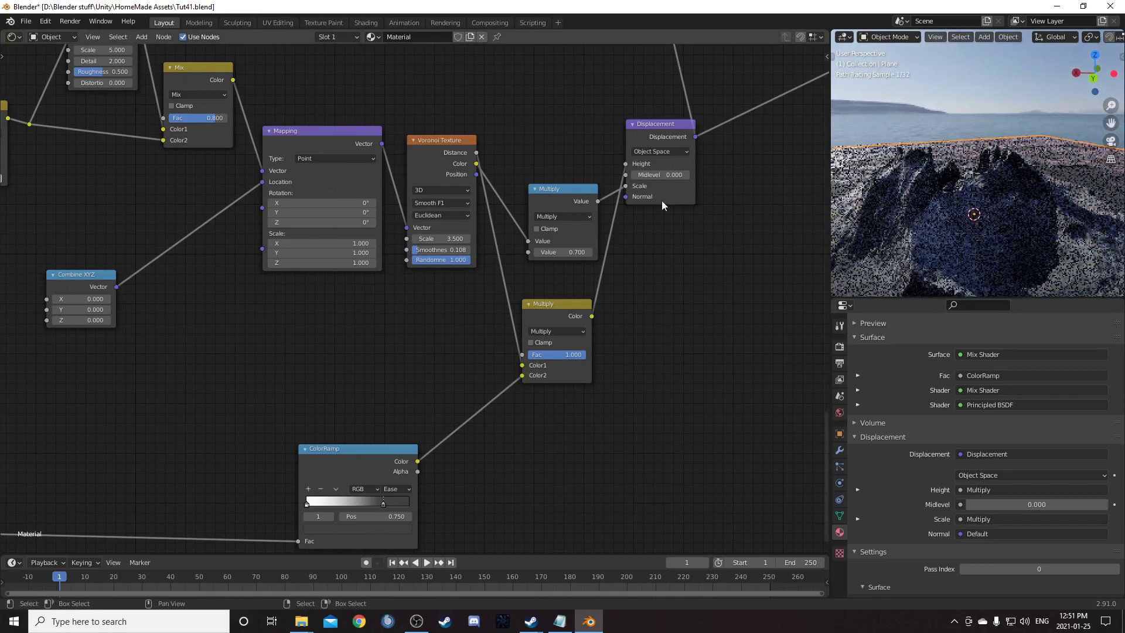
{"action": "left_click_drag", "start_coordinate": [426, 250], "coordinate": [472, 249]}
{"action": "middle_click_drag", "start_coordinate": [1072, 193], "coordinate": [1070, 145]}
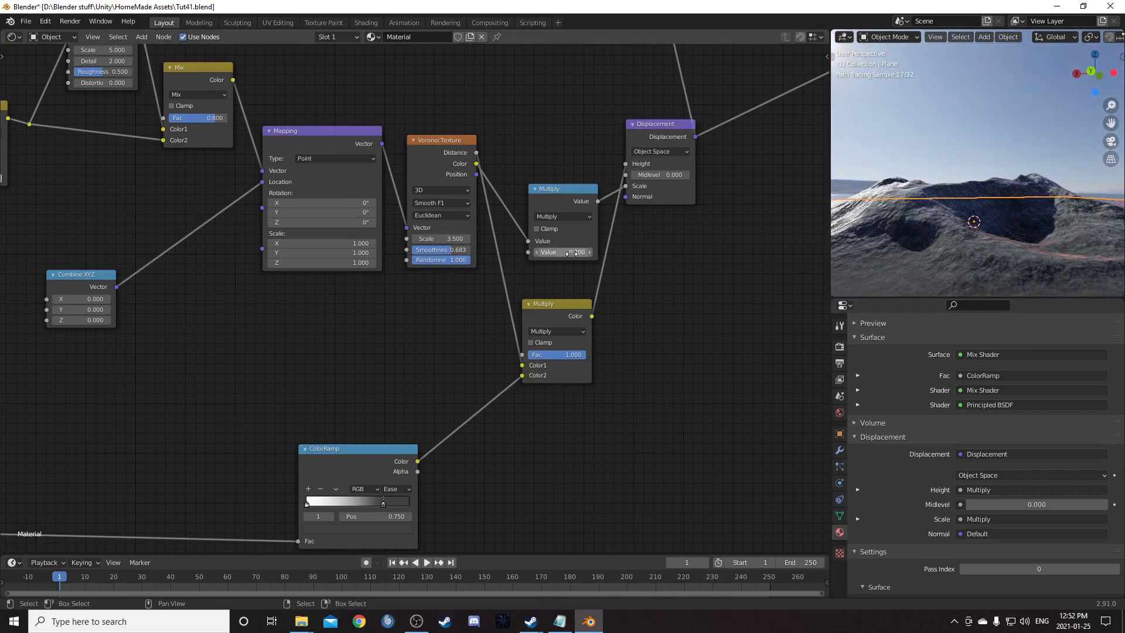
Step: Raise the Multiply value feeding the Displacement scale to 1.7 and slightly beyond, and render the image
{"action": "left_click_drag", "start_coordinate": [571, 253], "coordinate": [586, 253]}
{"action": "scroll", "coordinate": [1050, 168], "scroll_direction": "down", "scroll_amount": 4}
{"action": "middle_click_drag", "start_coordinate": [1050, 168], "coordinate": [1042, 206]}
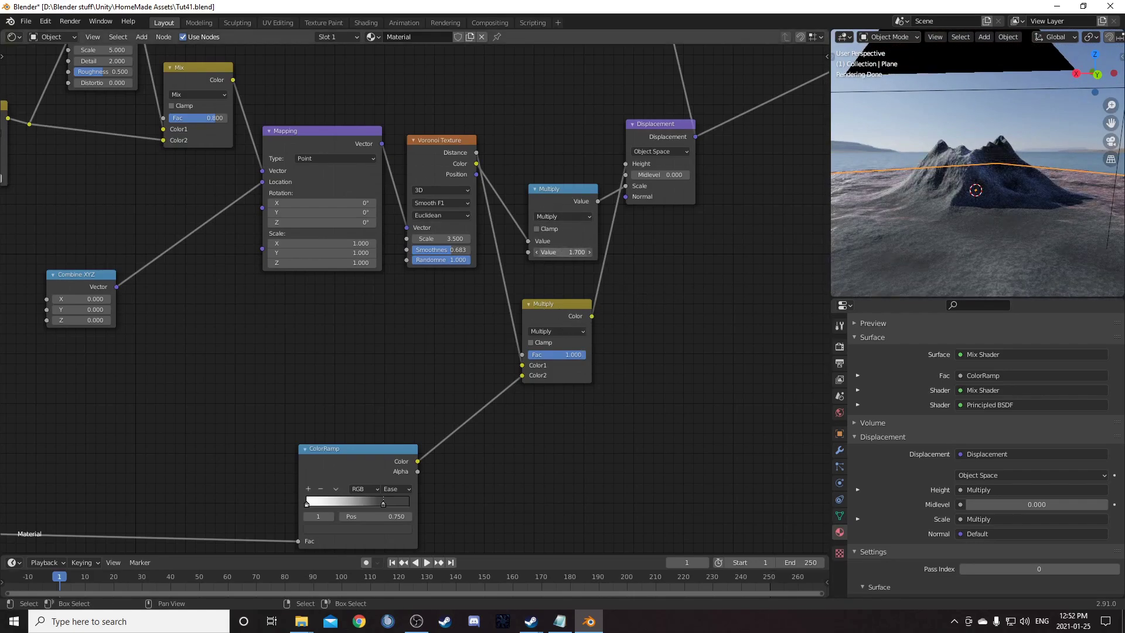
{"action": "left_click_drag", "start_coordinate": [562, 252], "coordinate": [576, 252]}
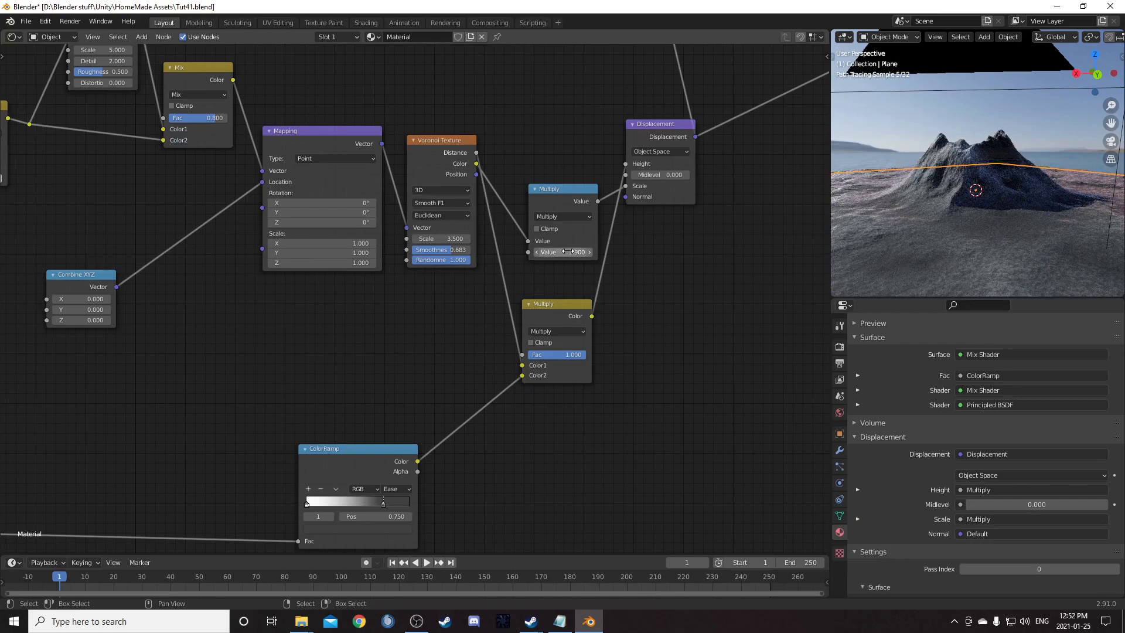
{"action": "key", "text": "F12"}
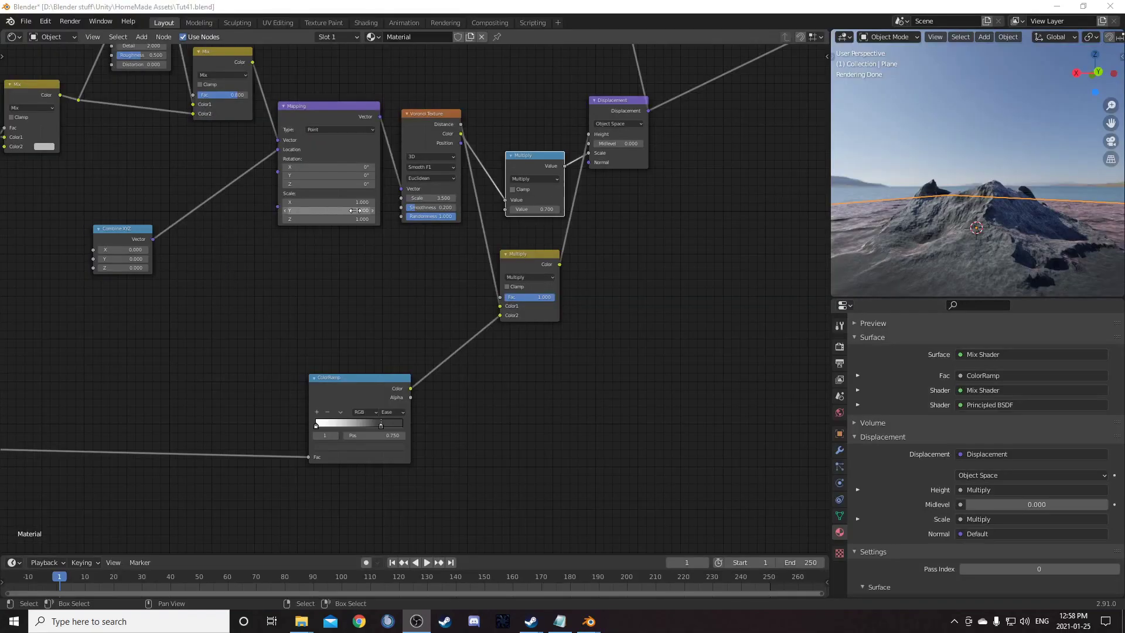
Step: Set the displacement Voronoi Texture's Scale to 6 and render the image from the camera view
{"action": "left_click", "coordinate": [426, 175]}
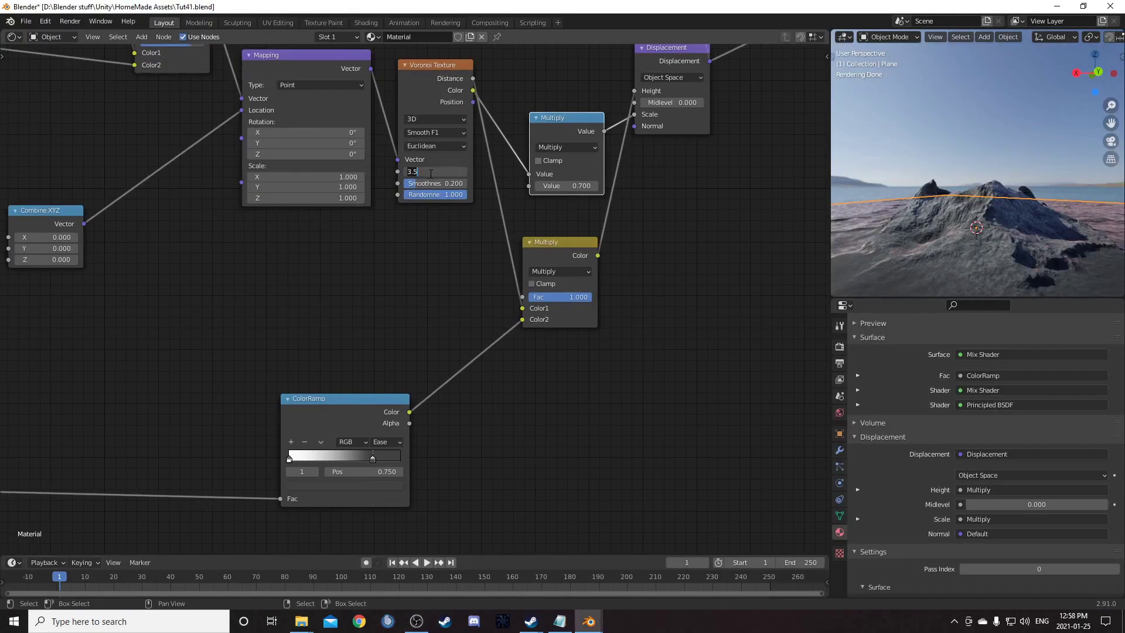
{"action": "key", "text": "Return"}
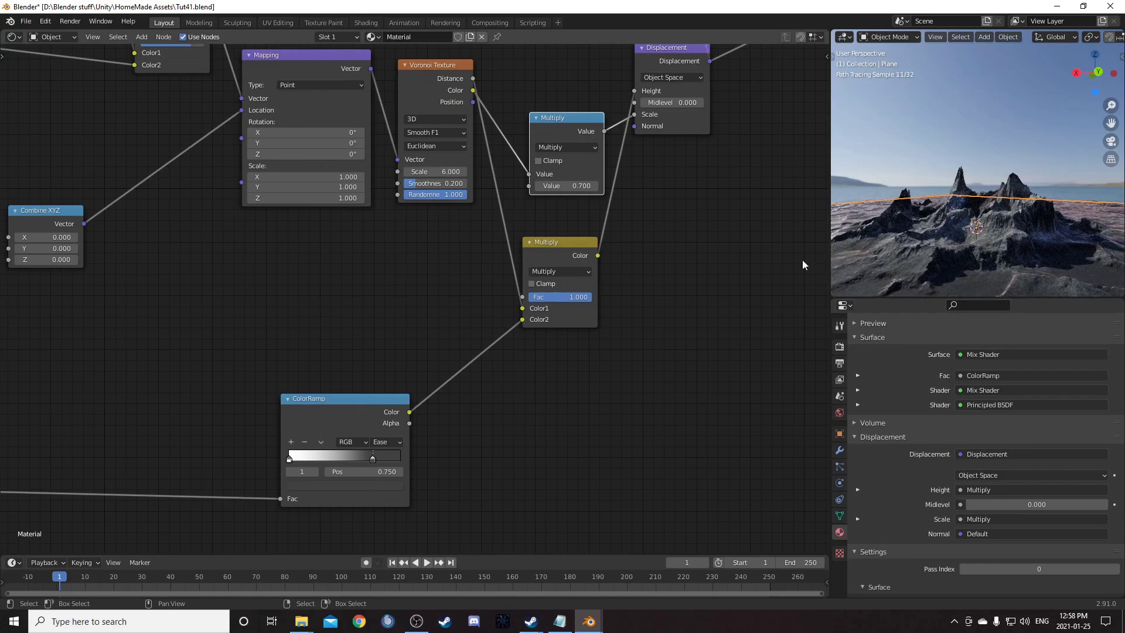
{"action": "middle_click_drag", "start_coordinate": [867, 246], "coordinate": [917, 238]}
{"action": "key", "text": "KP_0"}
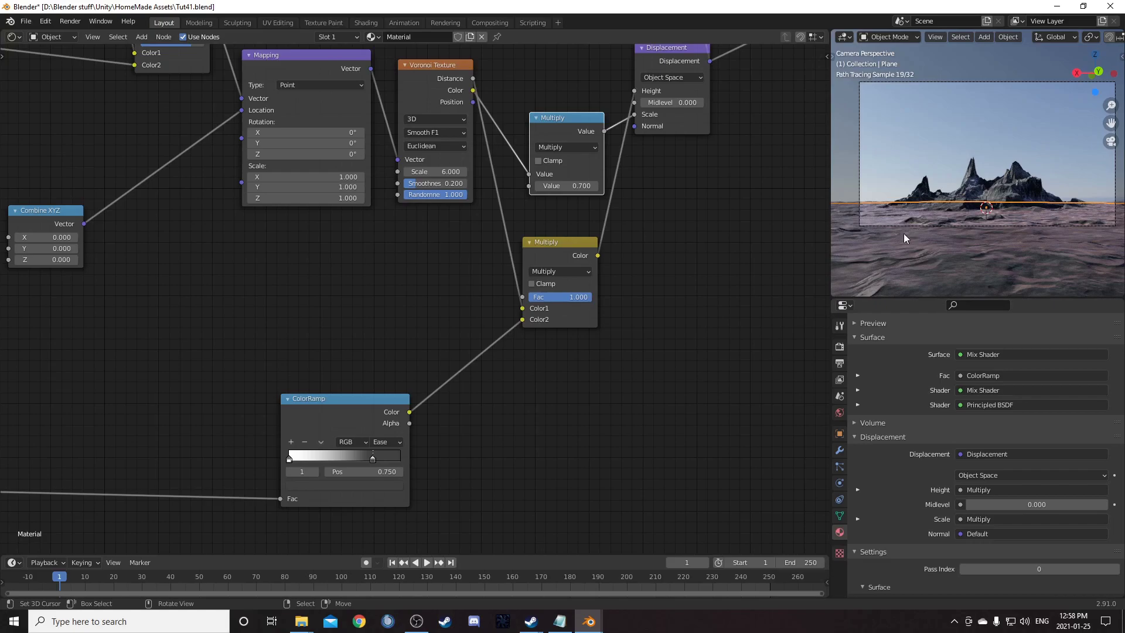
{"action": "key", "text": "F12"}
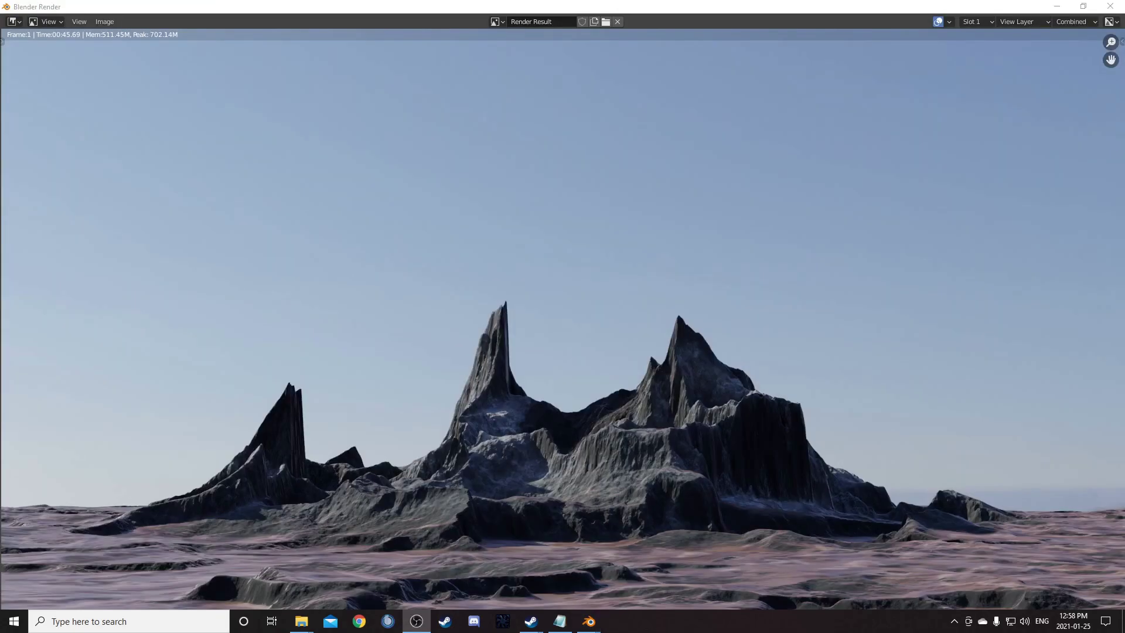